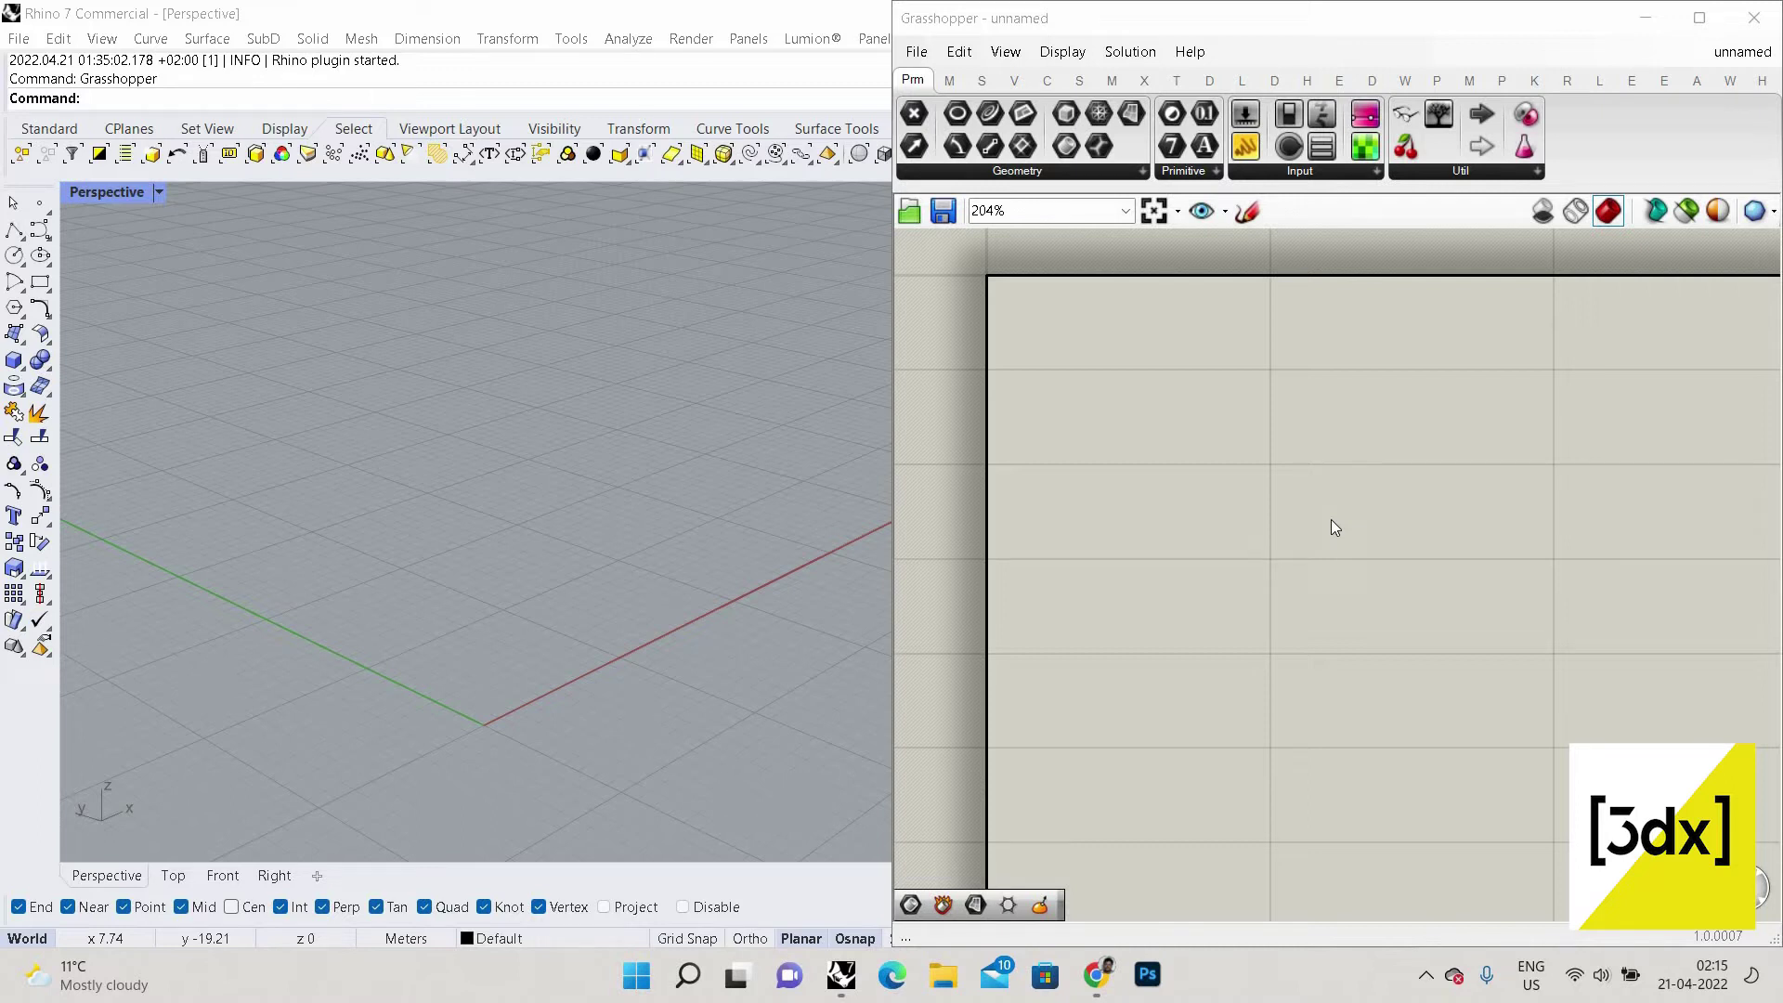
Place a Center Box and drive its X size with a Number Slider set to 10.
{"action": "double_click", "coordinate": [1159, 495]}
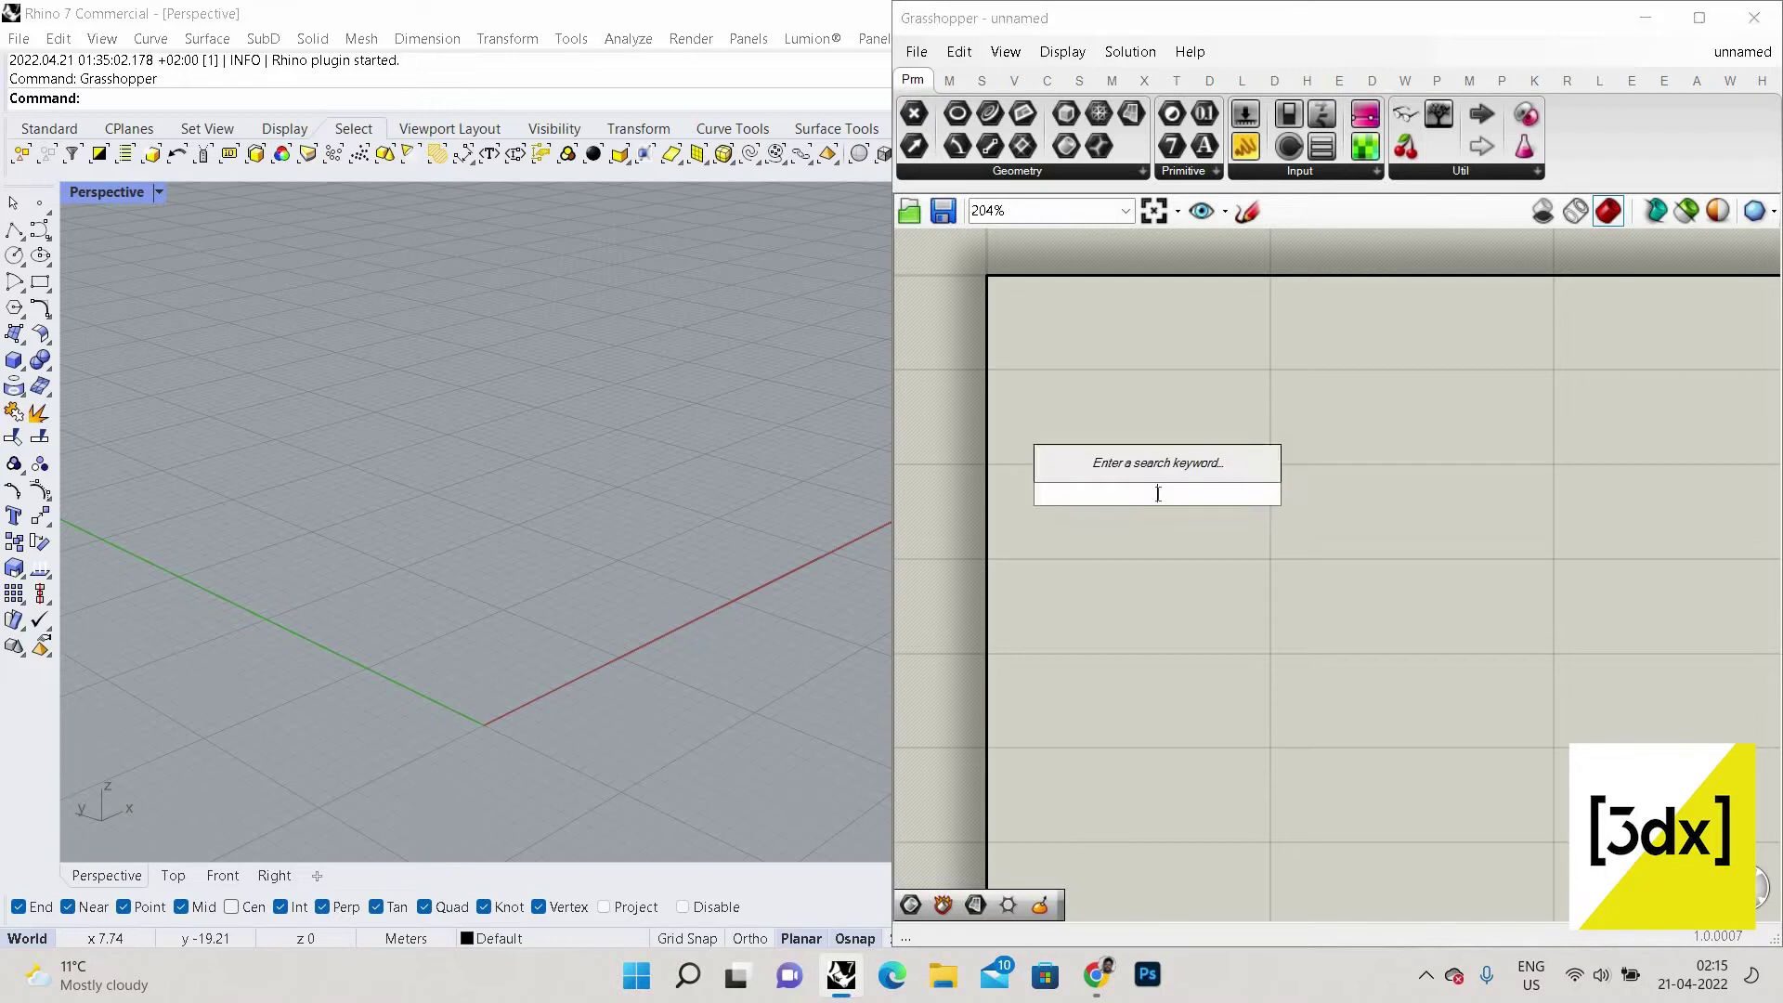
{"action": "type", "text": "center"}
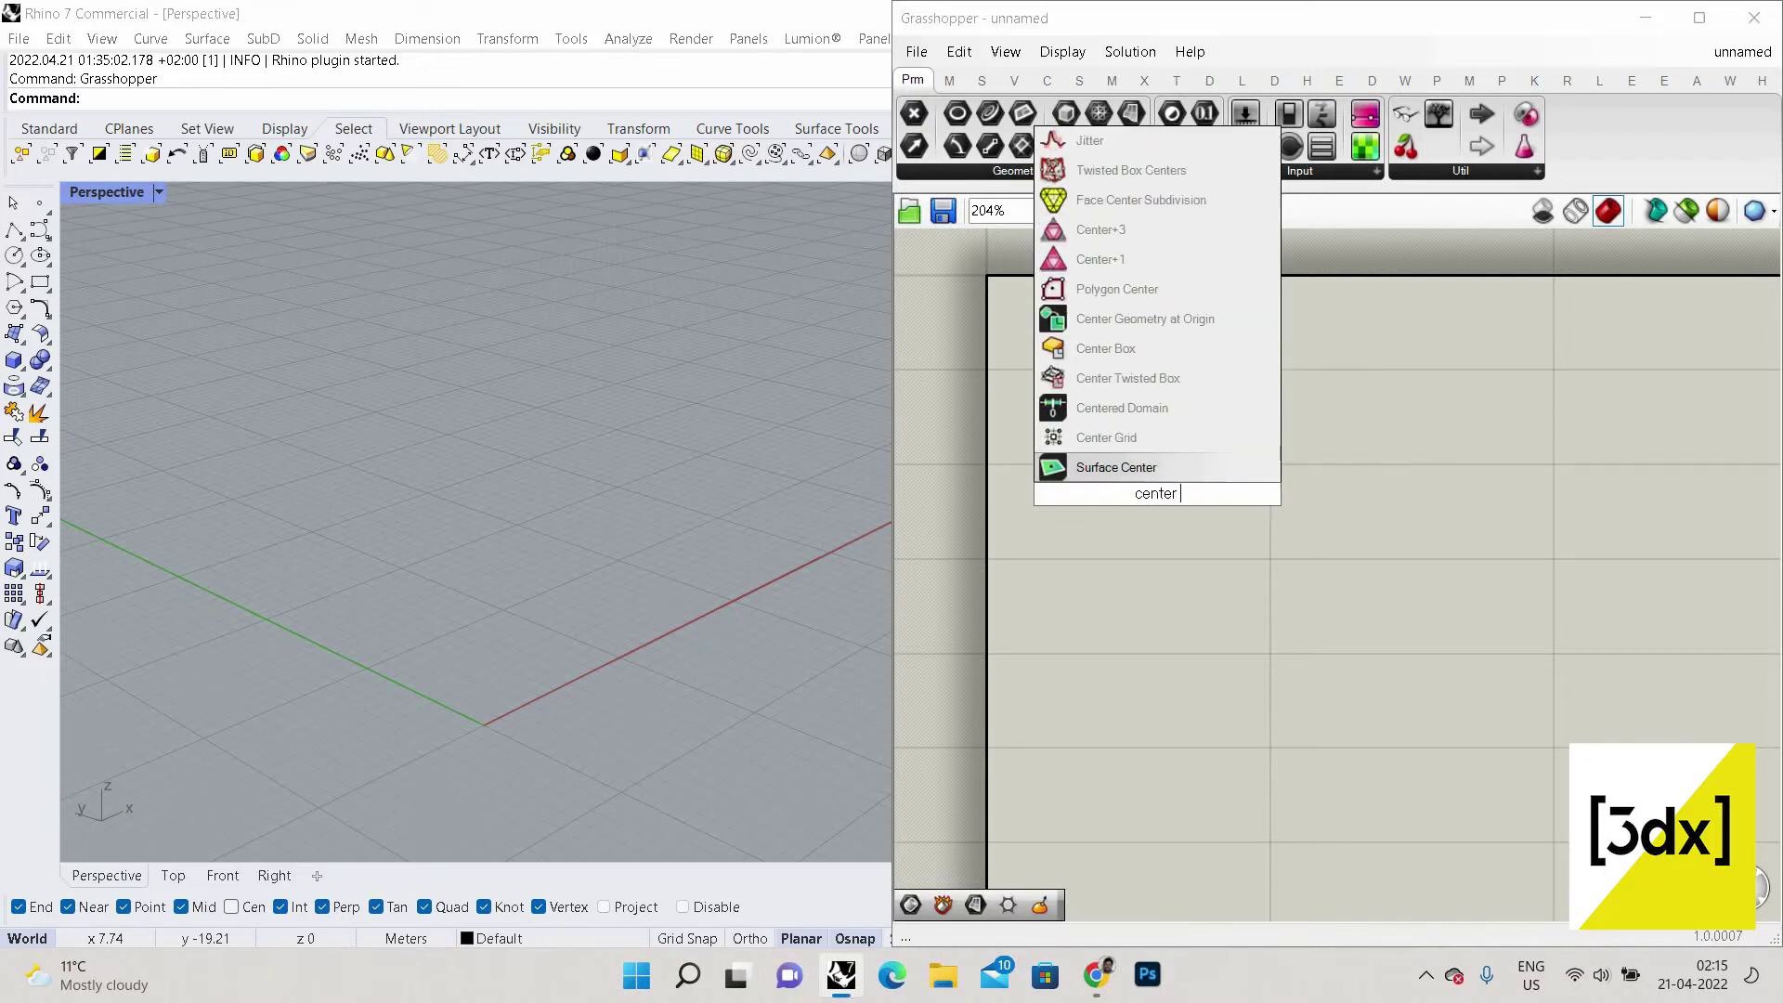
{"action": "type", "text": " box"}
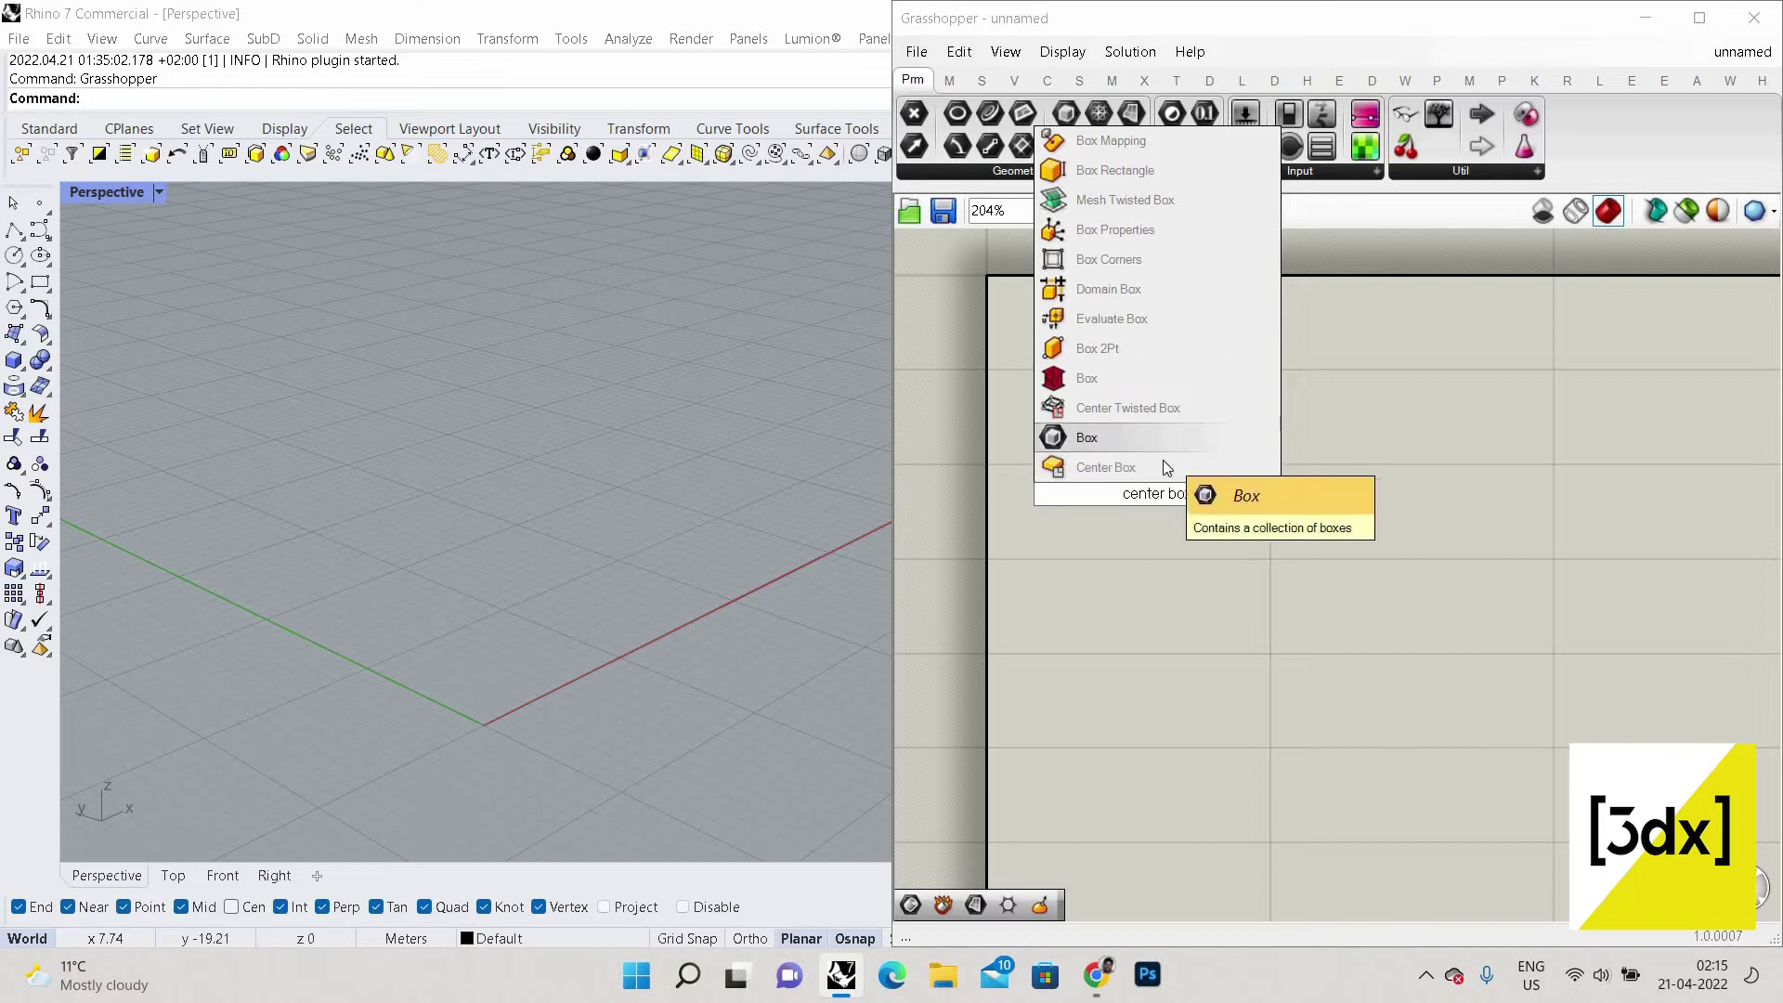
{"action": "left_click", "coordinate": [1105, 467]}
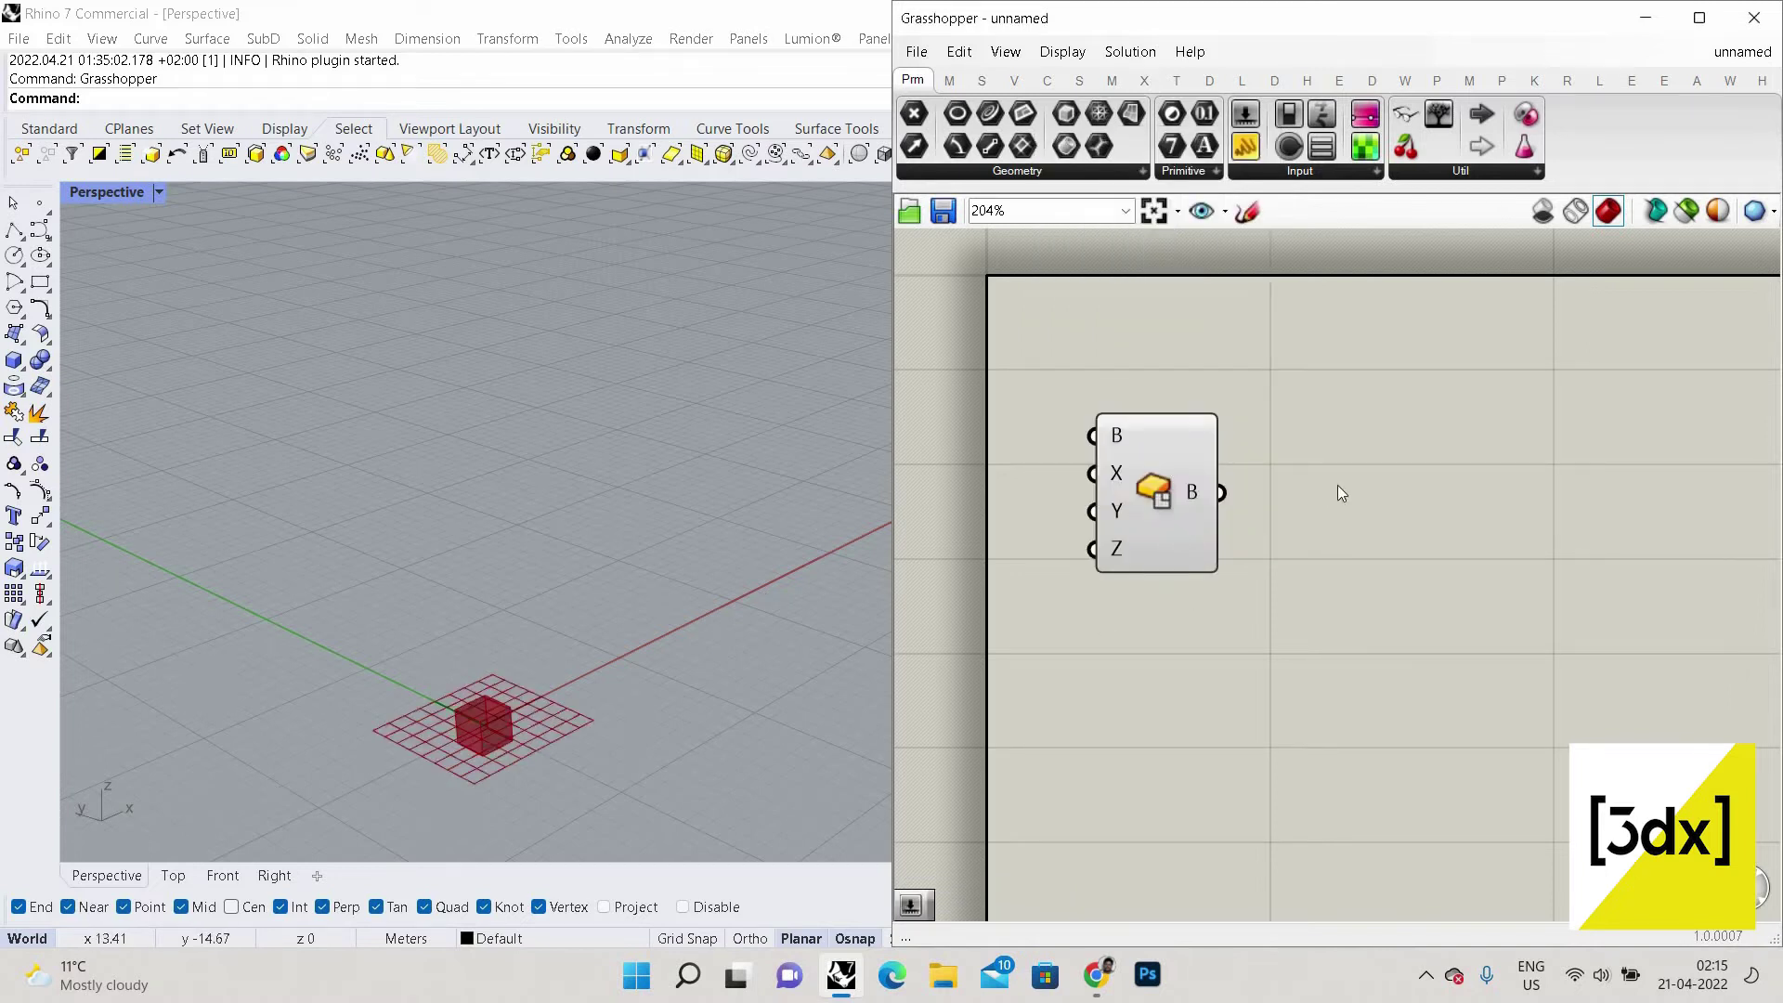
{"action": "double_click", "coordinate": [1128, 494]}
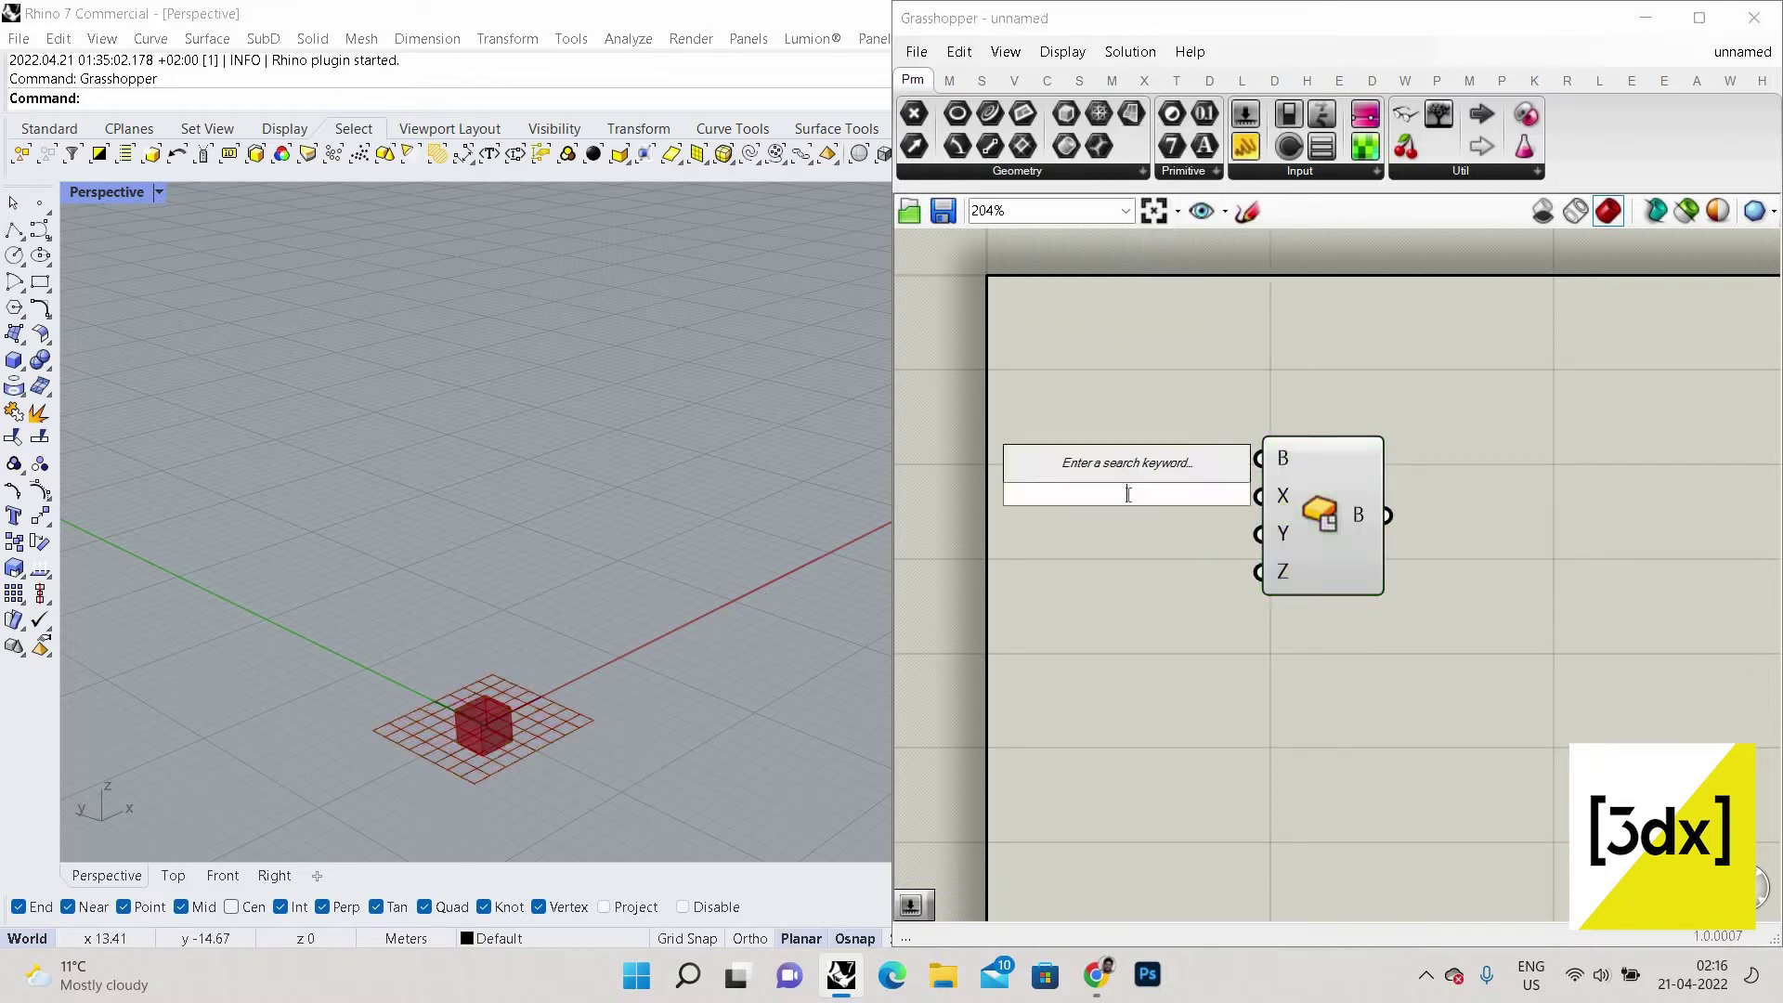
{"action": "type", "text": "10"}
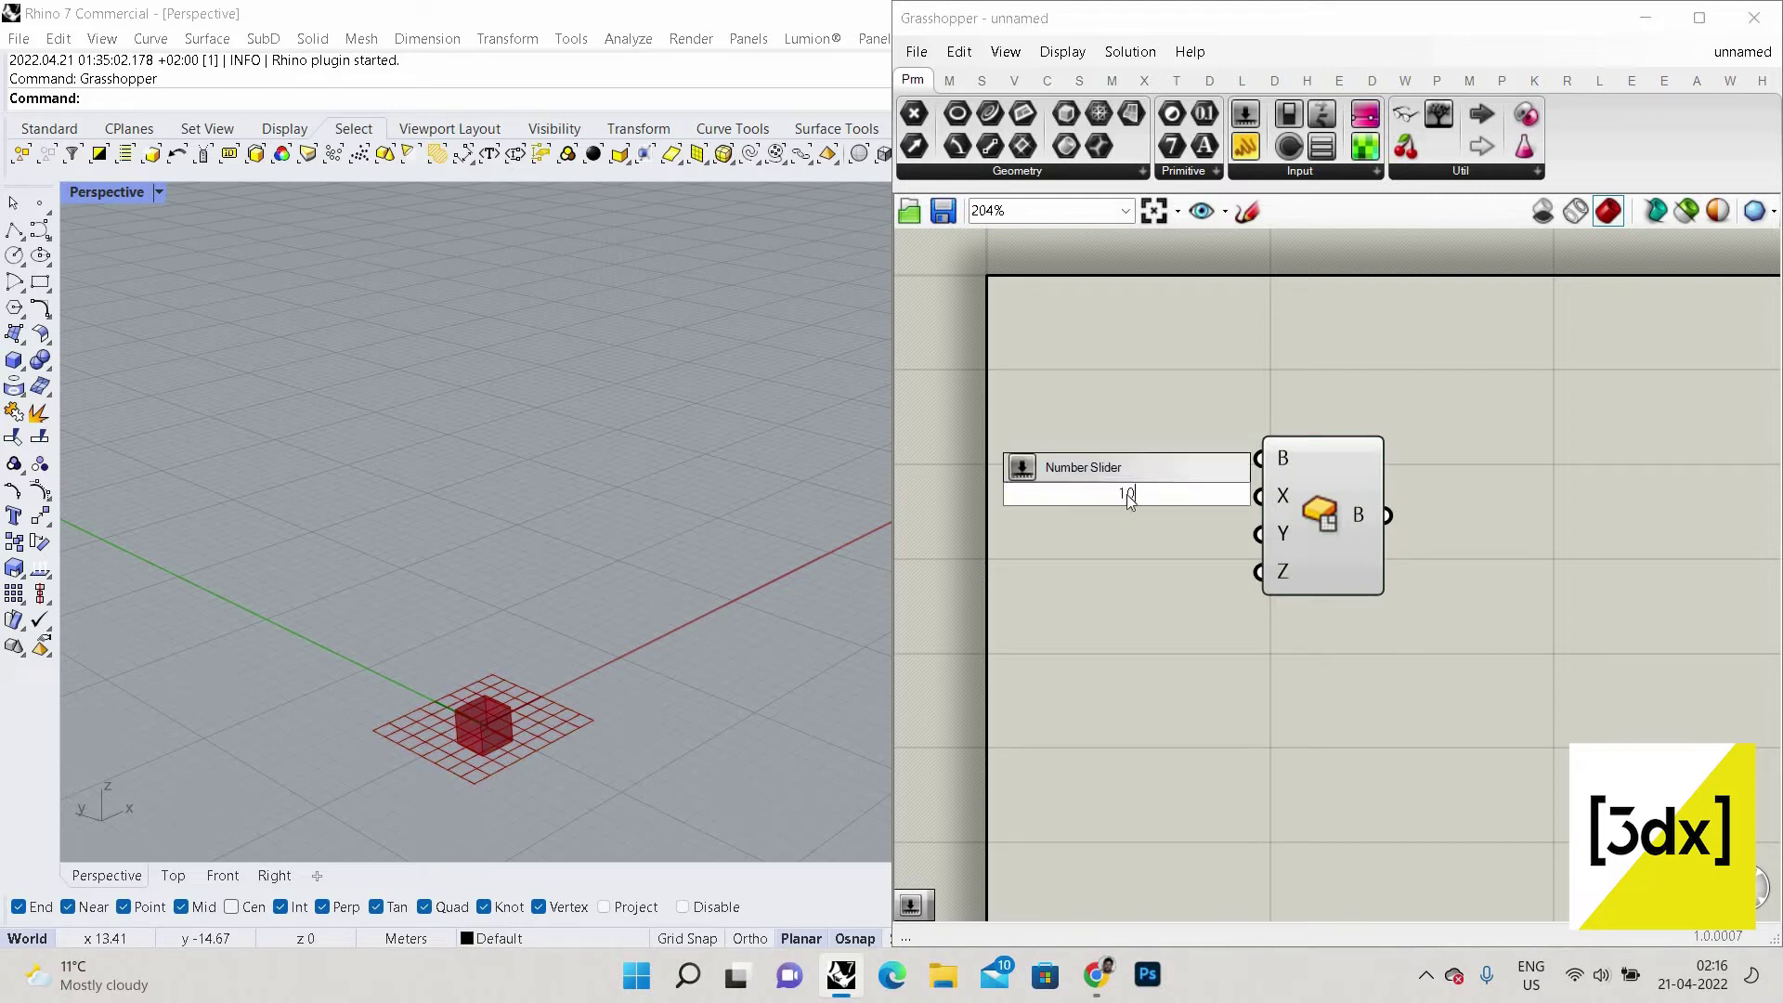
{"action": "key", "text": "Return"}
{"action": "left_click_drag", "start_coordinate": [1128, 494], "coordinate": [1049, 492]}
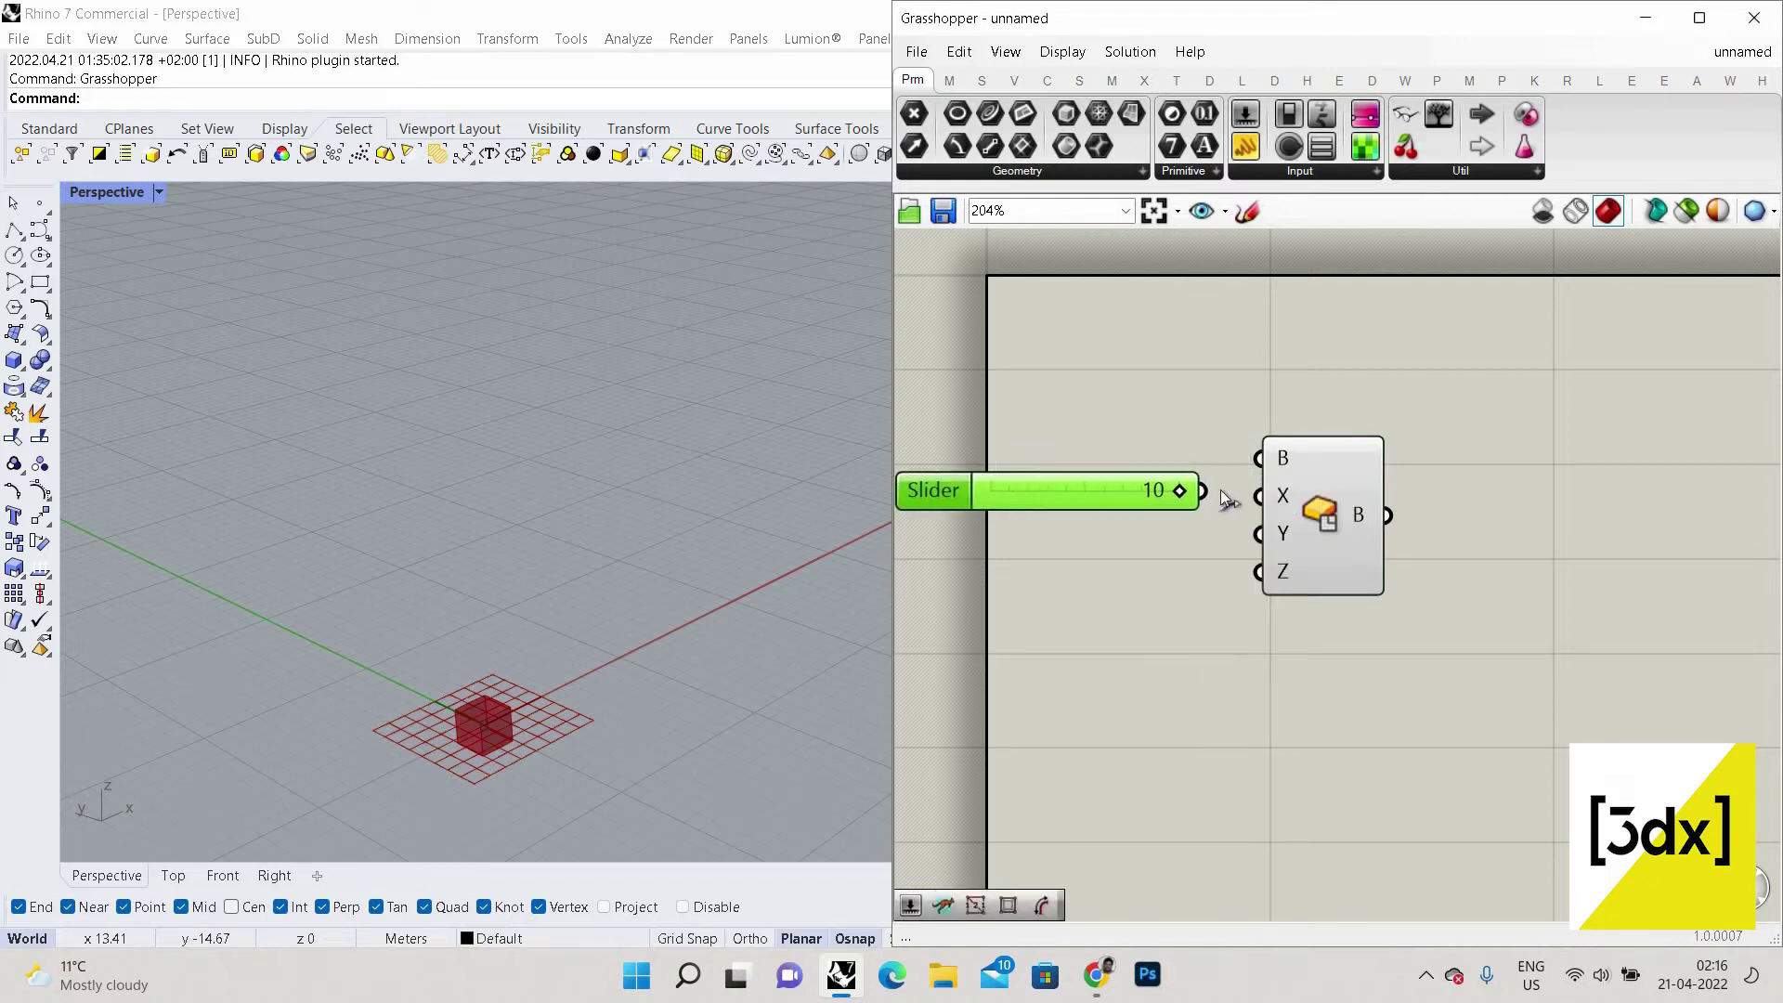
{"action": "mouse_move", "coordinate": [1206, 492]}
{"action": "left_mouse_down"}
{"action": "mouse_move", "coordinate": [1260, 496]}
{"action": "mouse_move", "coordinate": [1202, 491]}
{"action": "left_mouse_up"}
Add a Number Slider set to 5 and wire it to the box's Z height.
{"action": "double_click", "coordinate": [1098, 613]}
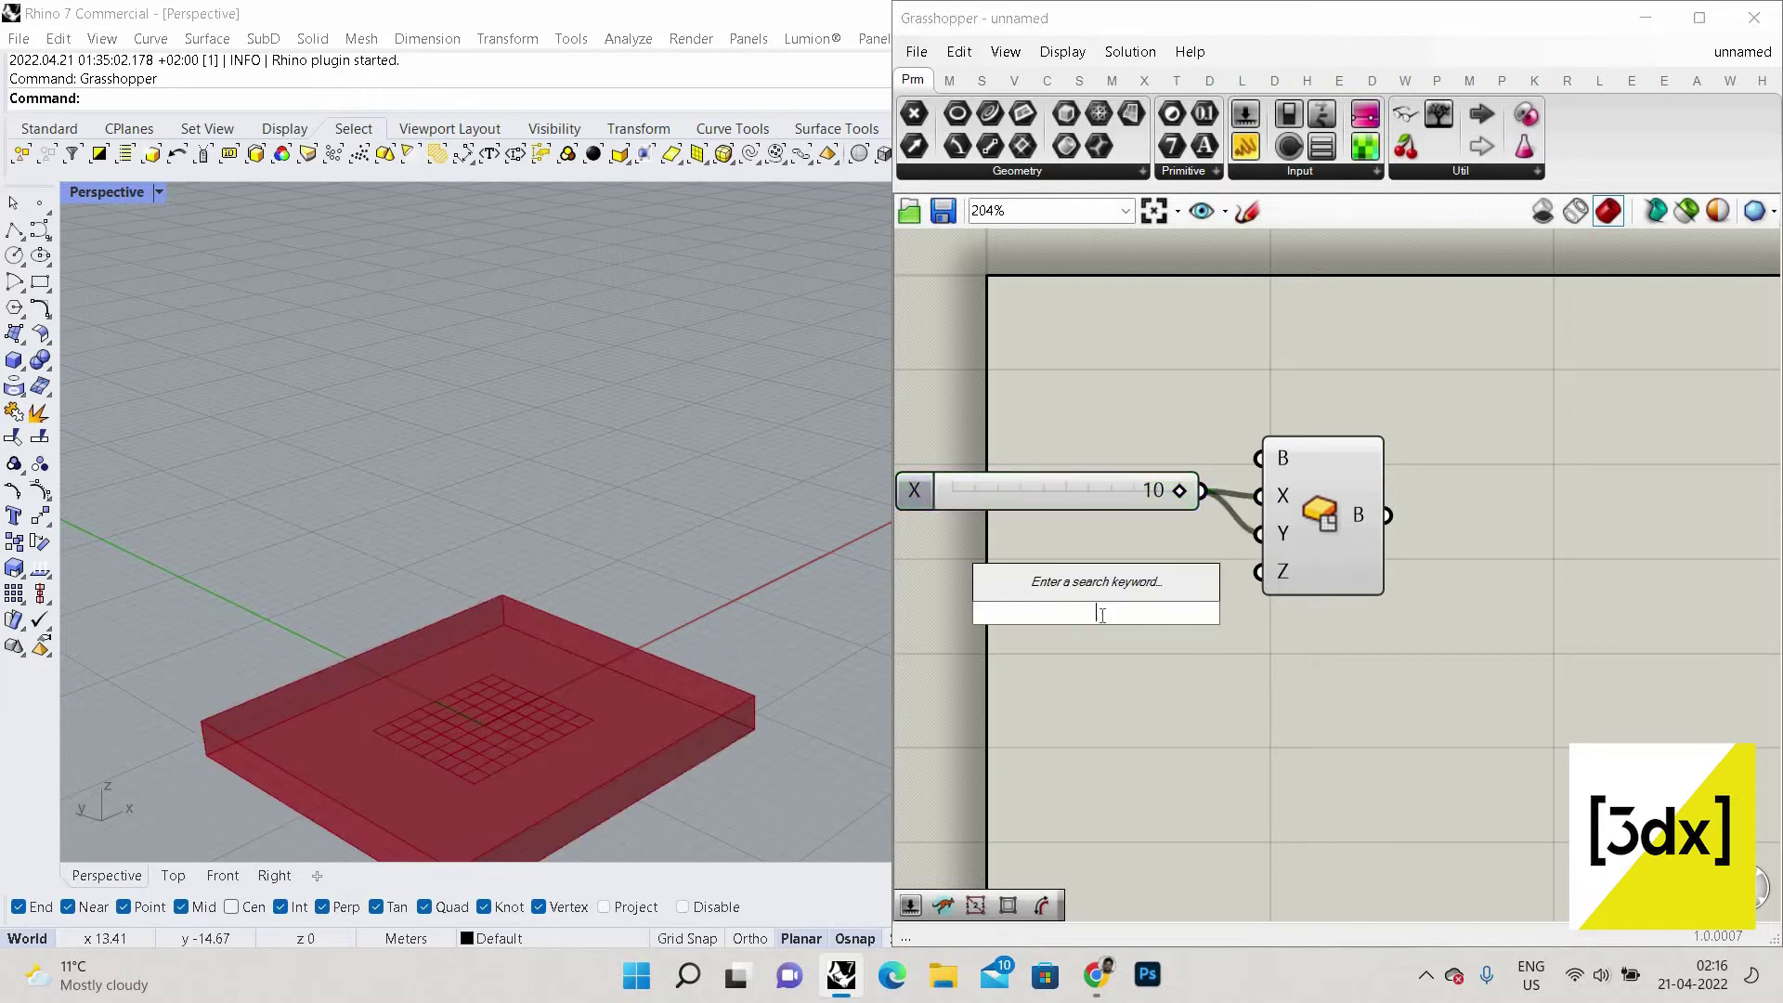
{"action": "type", "text": "5"}
{"action": "key", "text": "Return"}
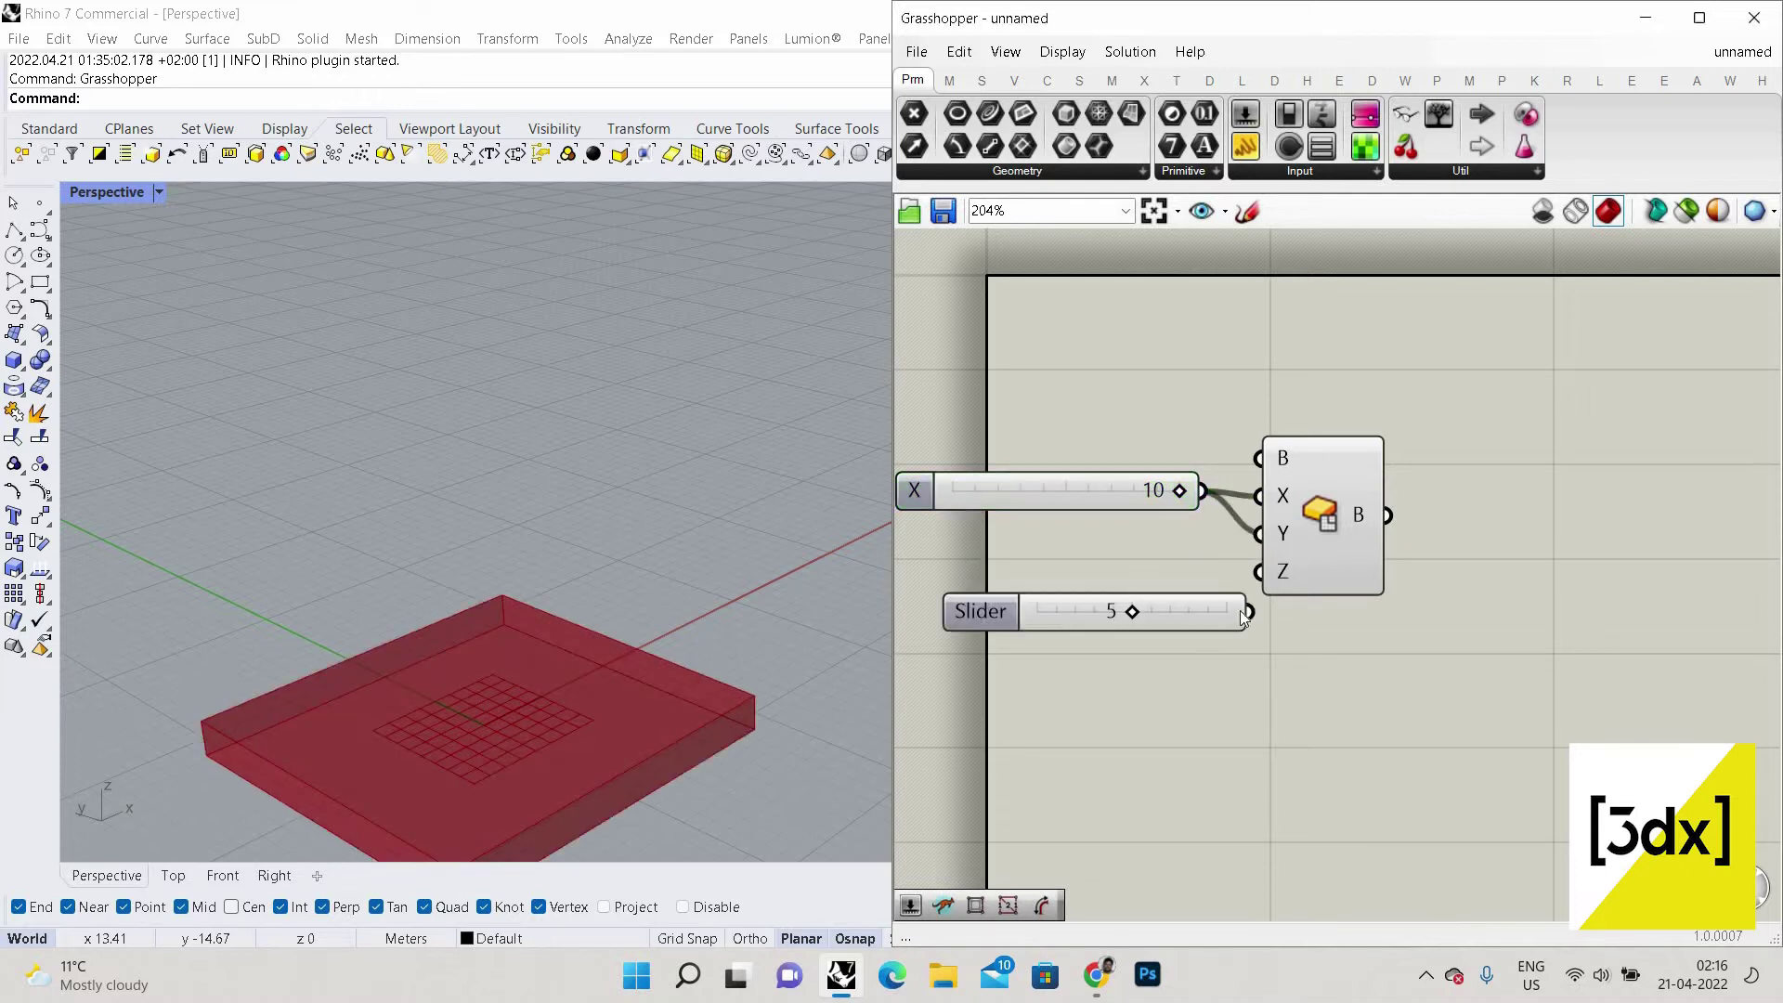
{"action": "left_click_drag", "start_coordinate": [1206, 620], "coordinate": [1247, 584]}
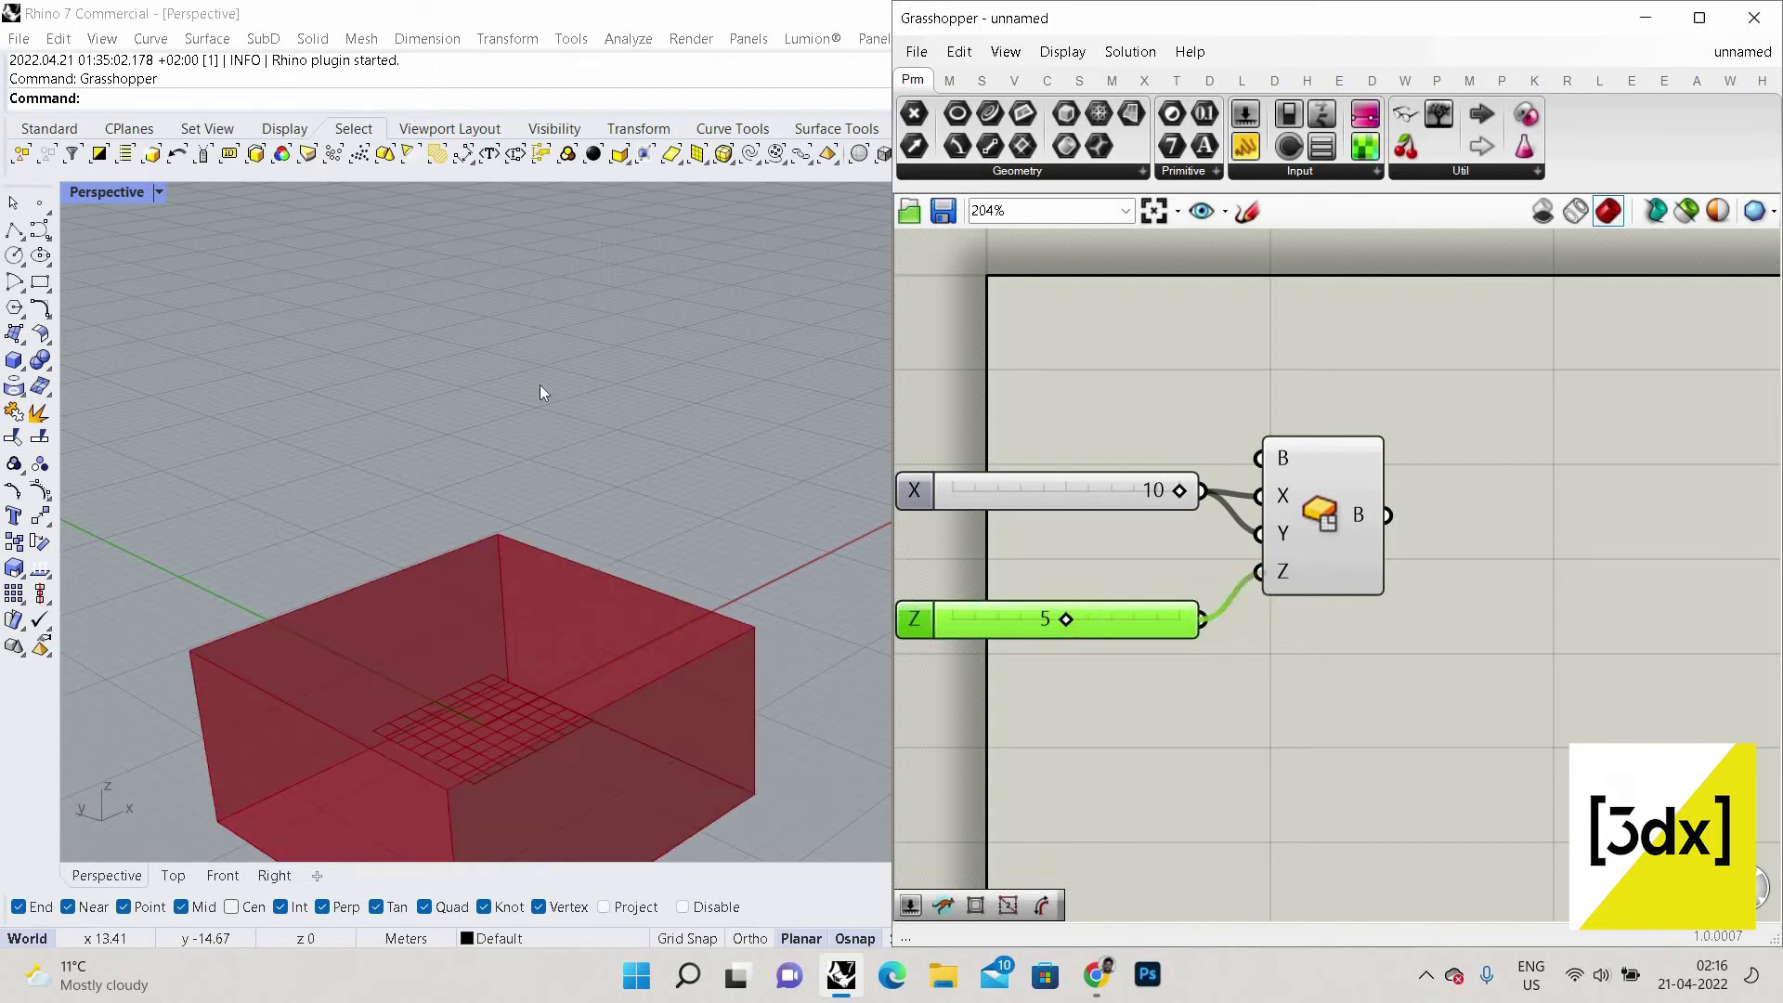
{"action": "scroll", "coordinate": [493, 459], "scroll_direction": "up", "scroll_amount": 2}
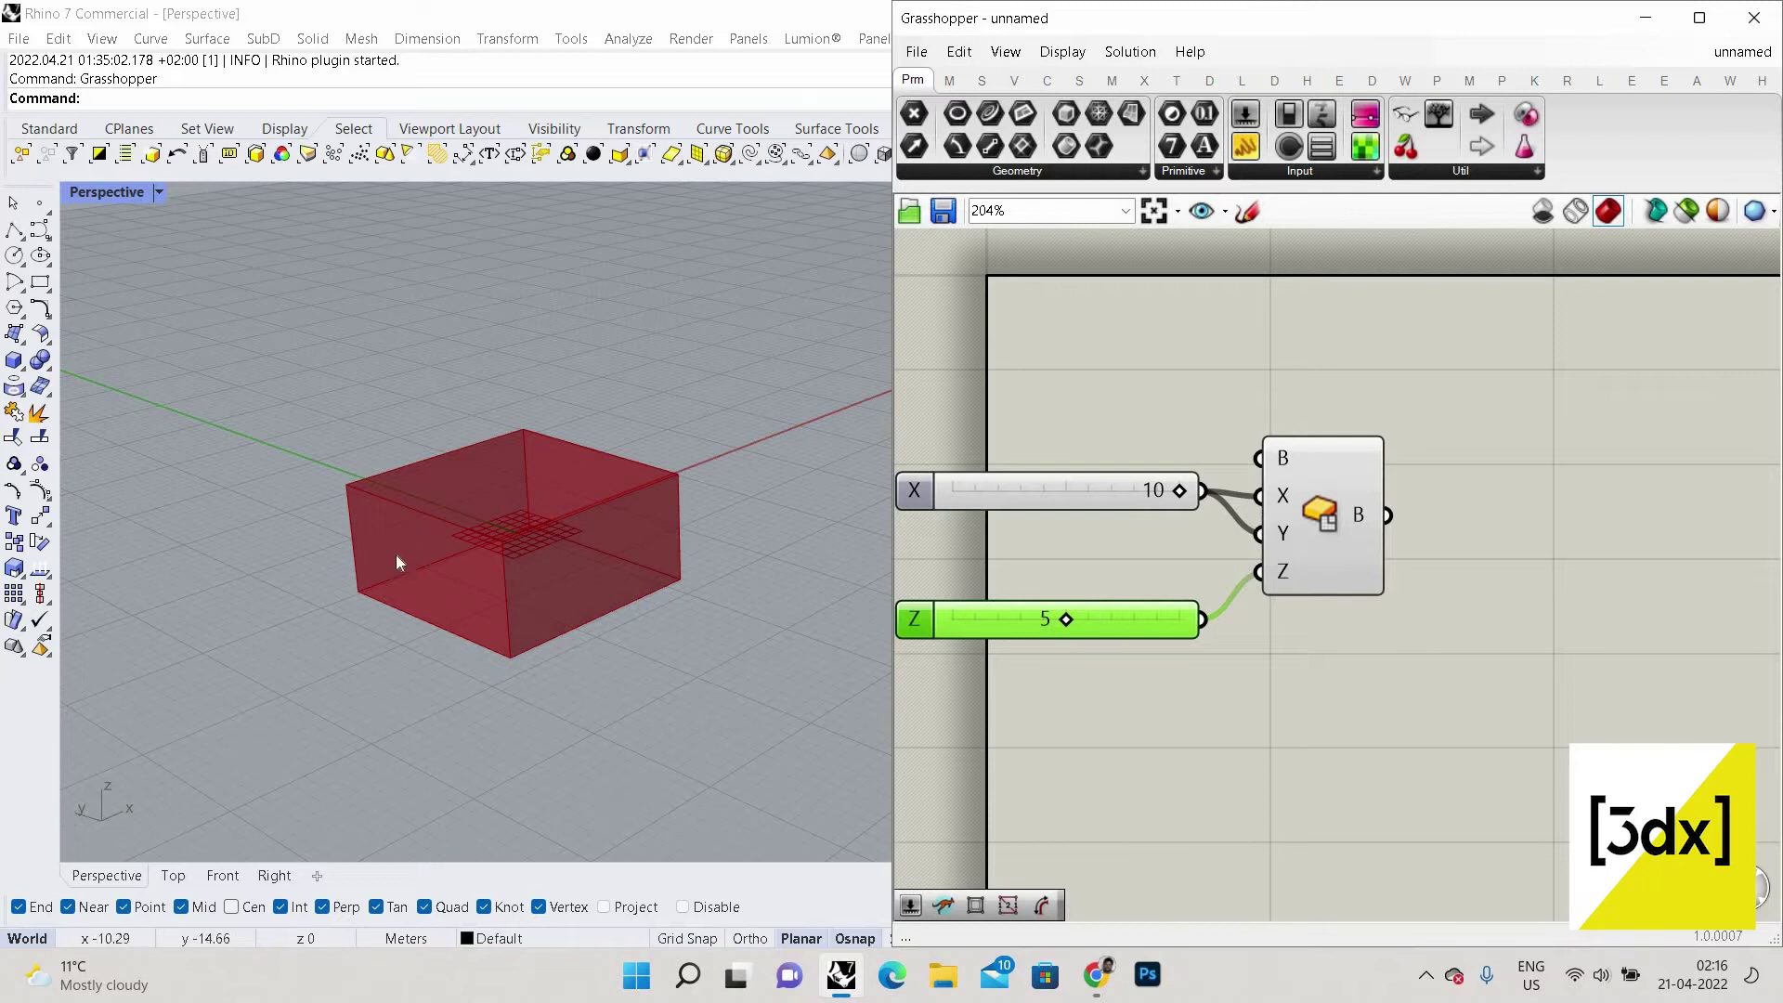
{"action": "scroll", "coordinate": [396, 555], "scroll_direction": "up", "scroll_amount": 4}
{"action": "scroll", "coordinate": [449, 487], "scroll_direction": "down", "scroll_amount": 4}
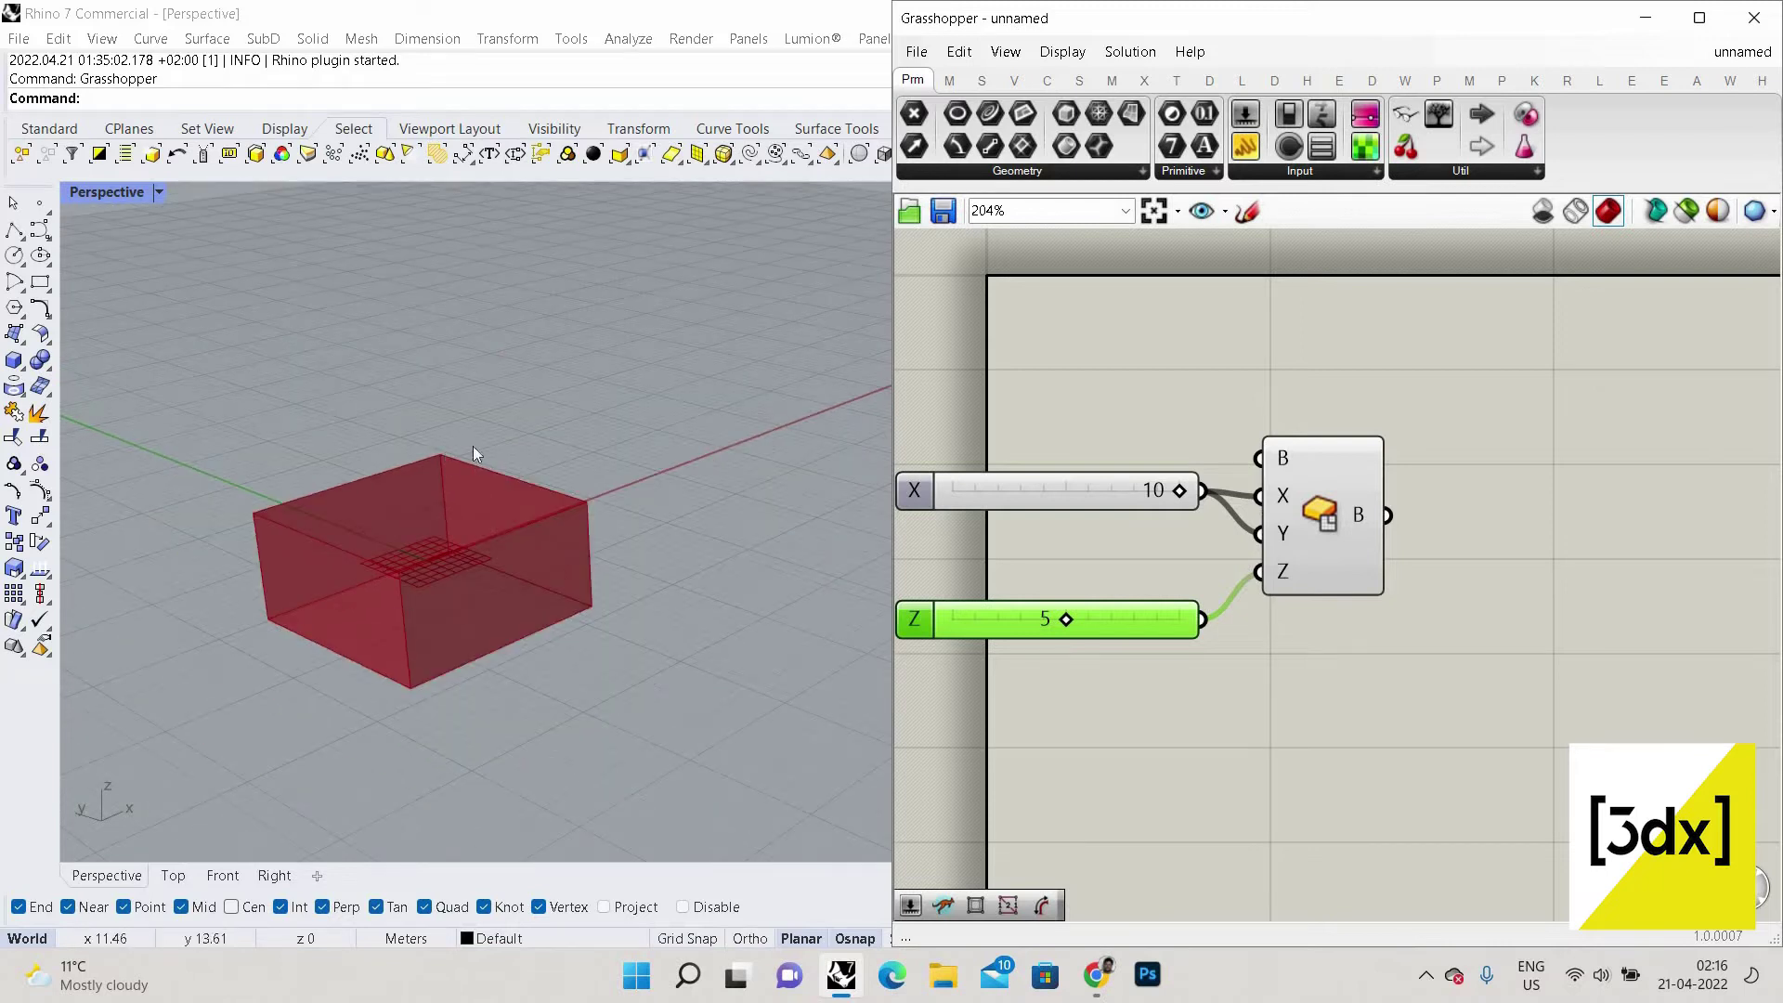
Place a Box Corners component and feed the Center Box into its B input.
{"action": "double_click", "coordinate": [1575, 605]}
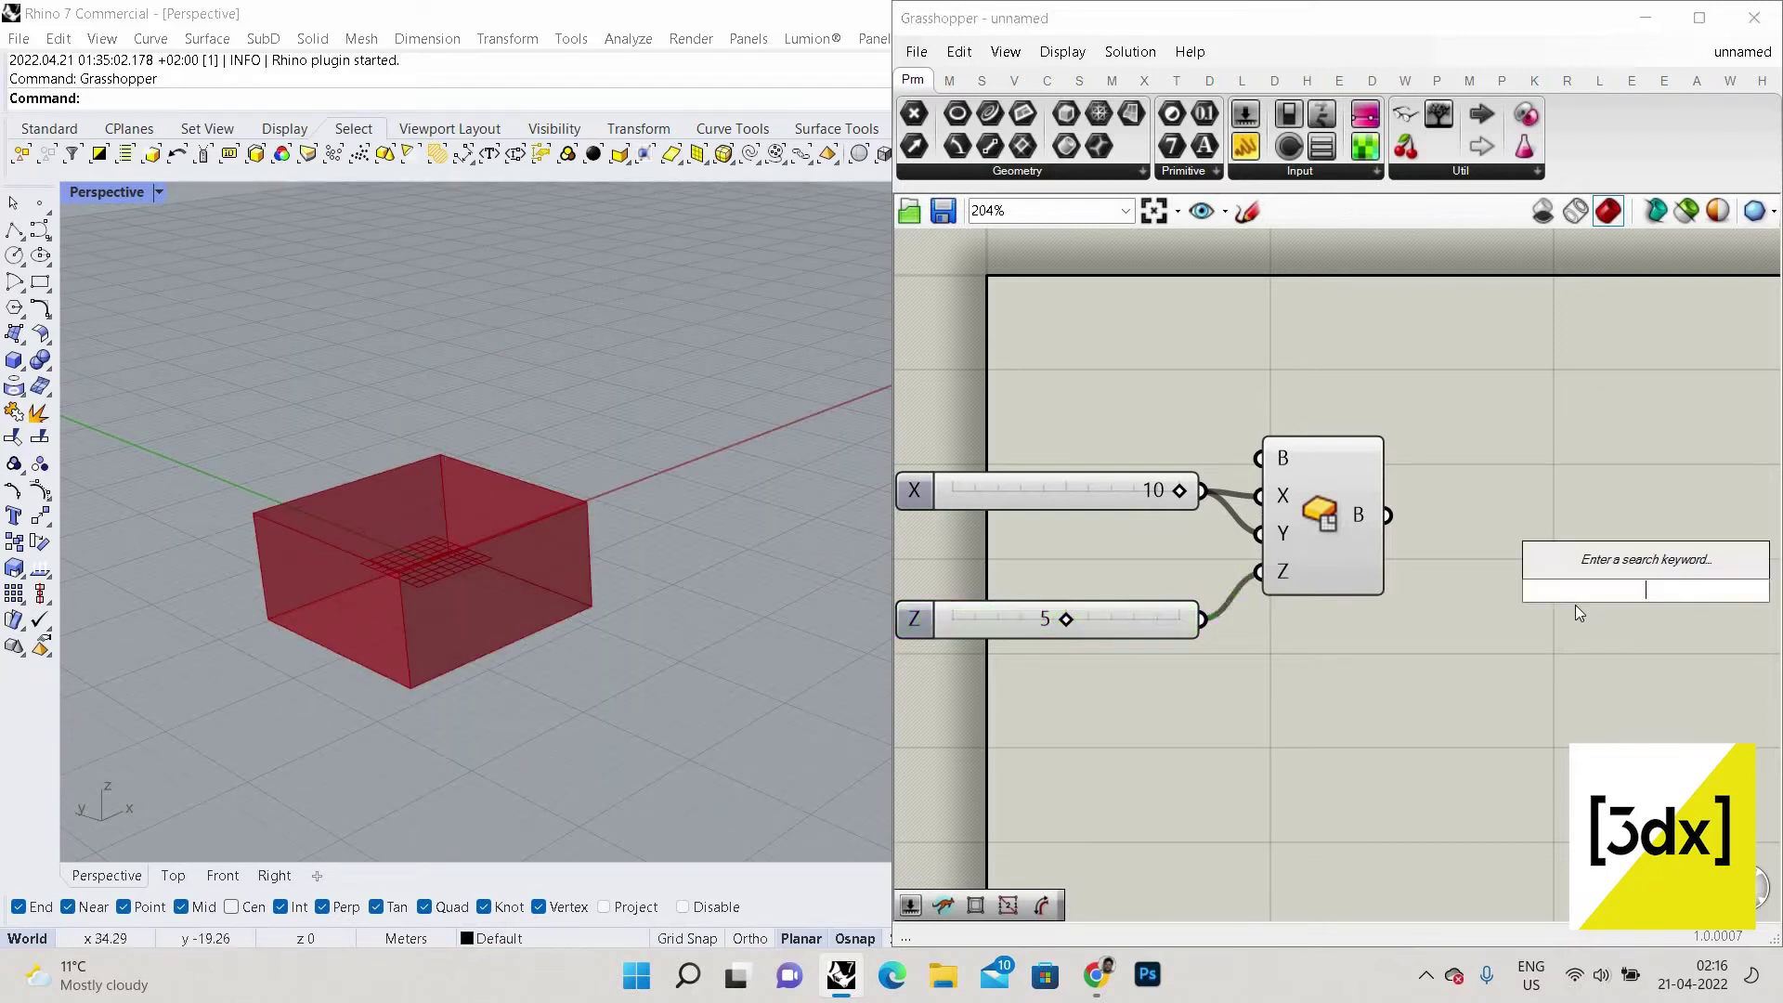
{"action": "type", "text": "box"}
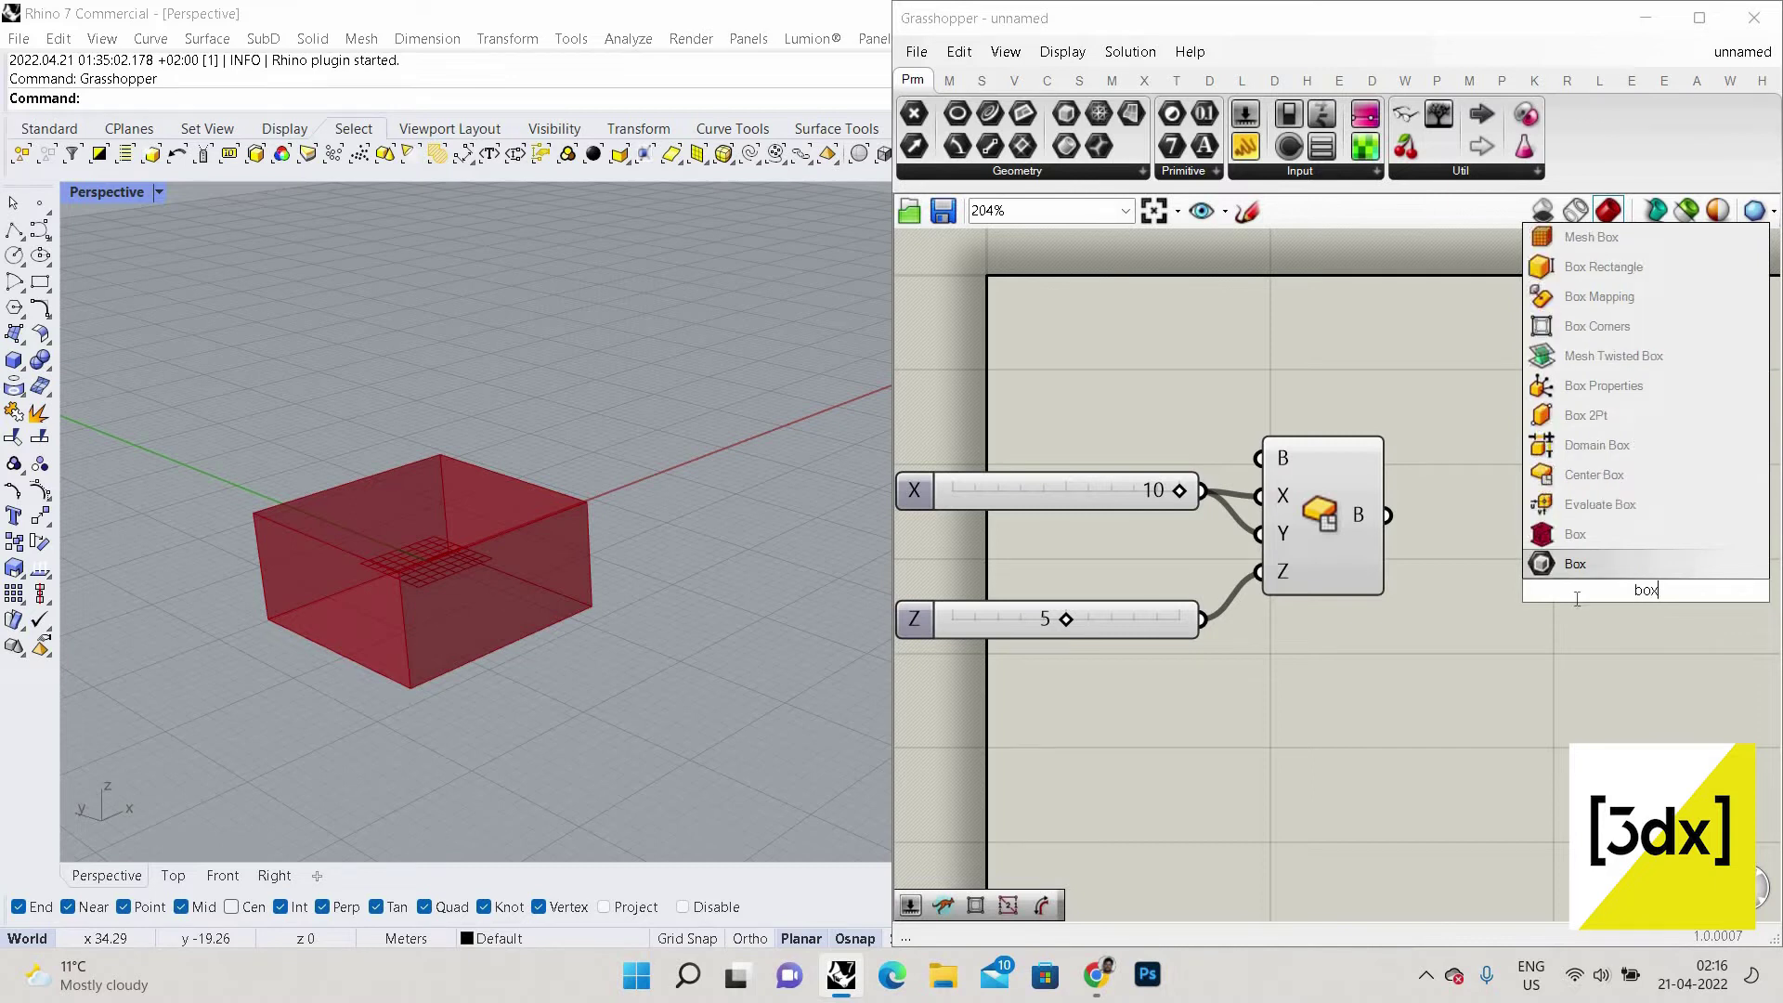
{"action": "type", "text": " c"}
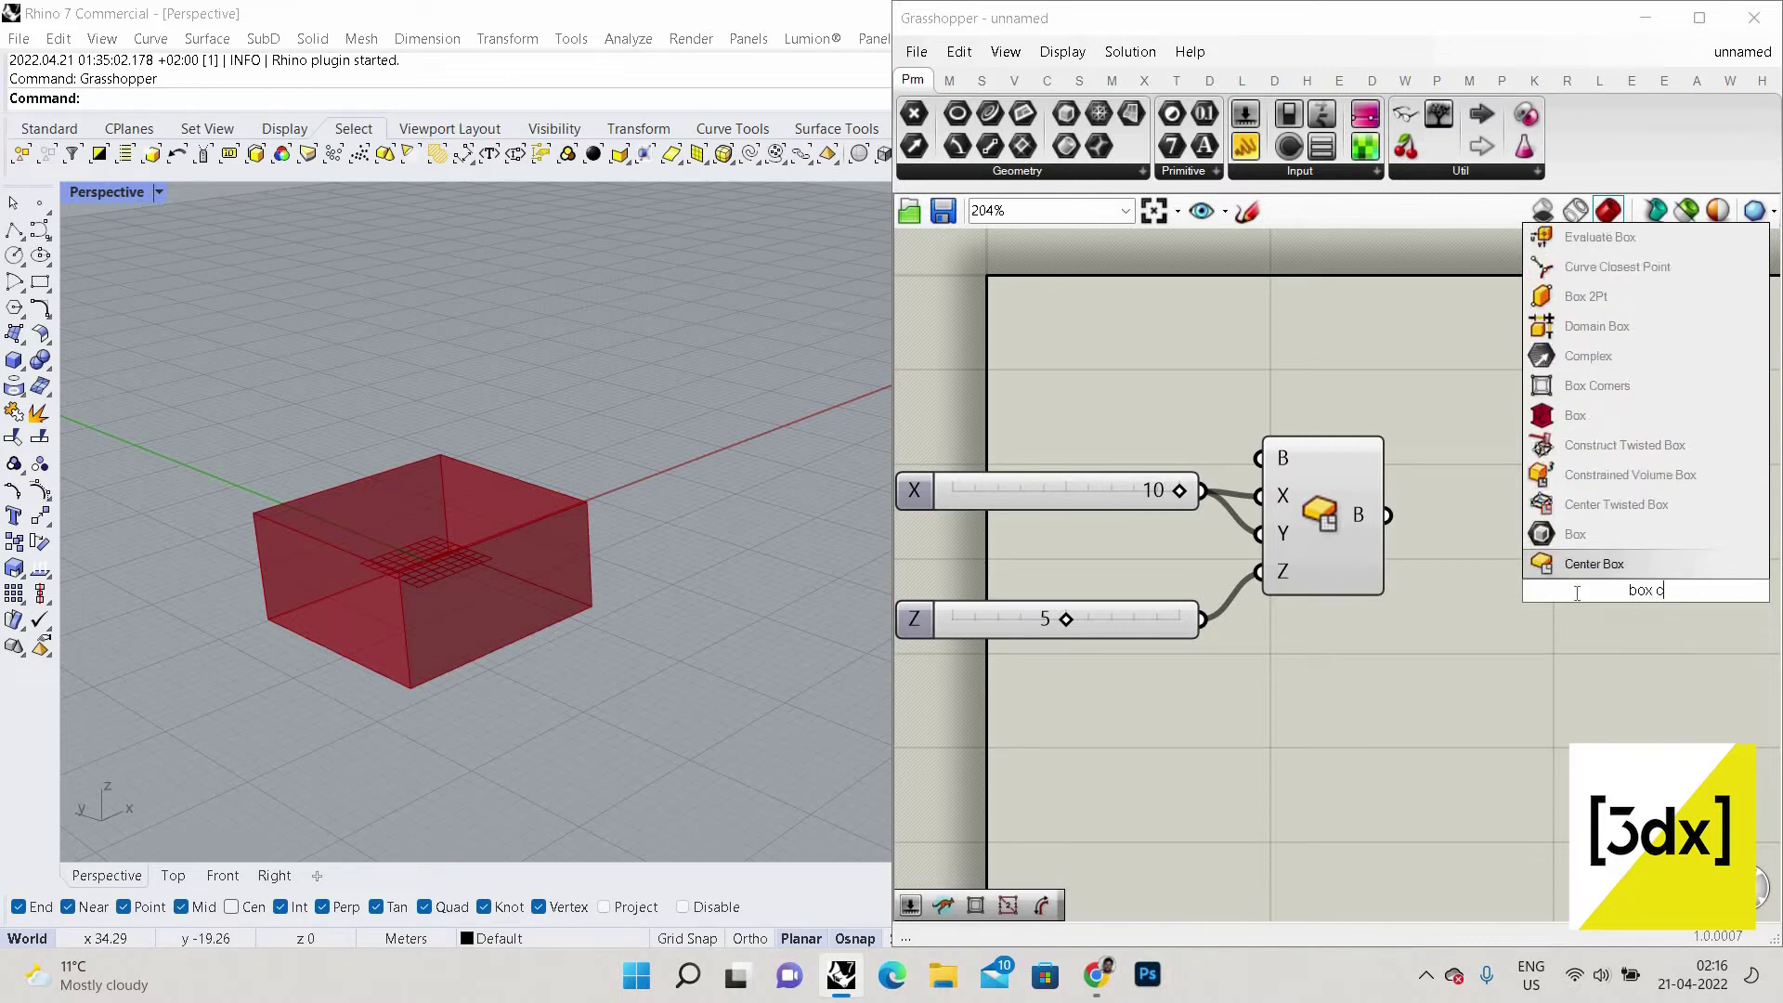
{"action": "type", "text": "orner"}
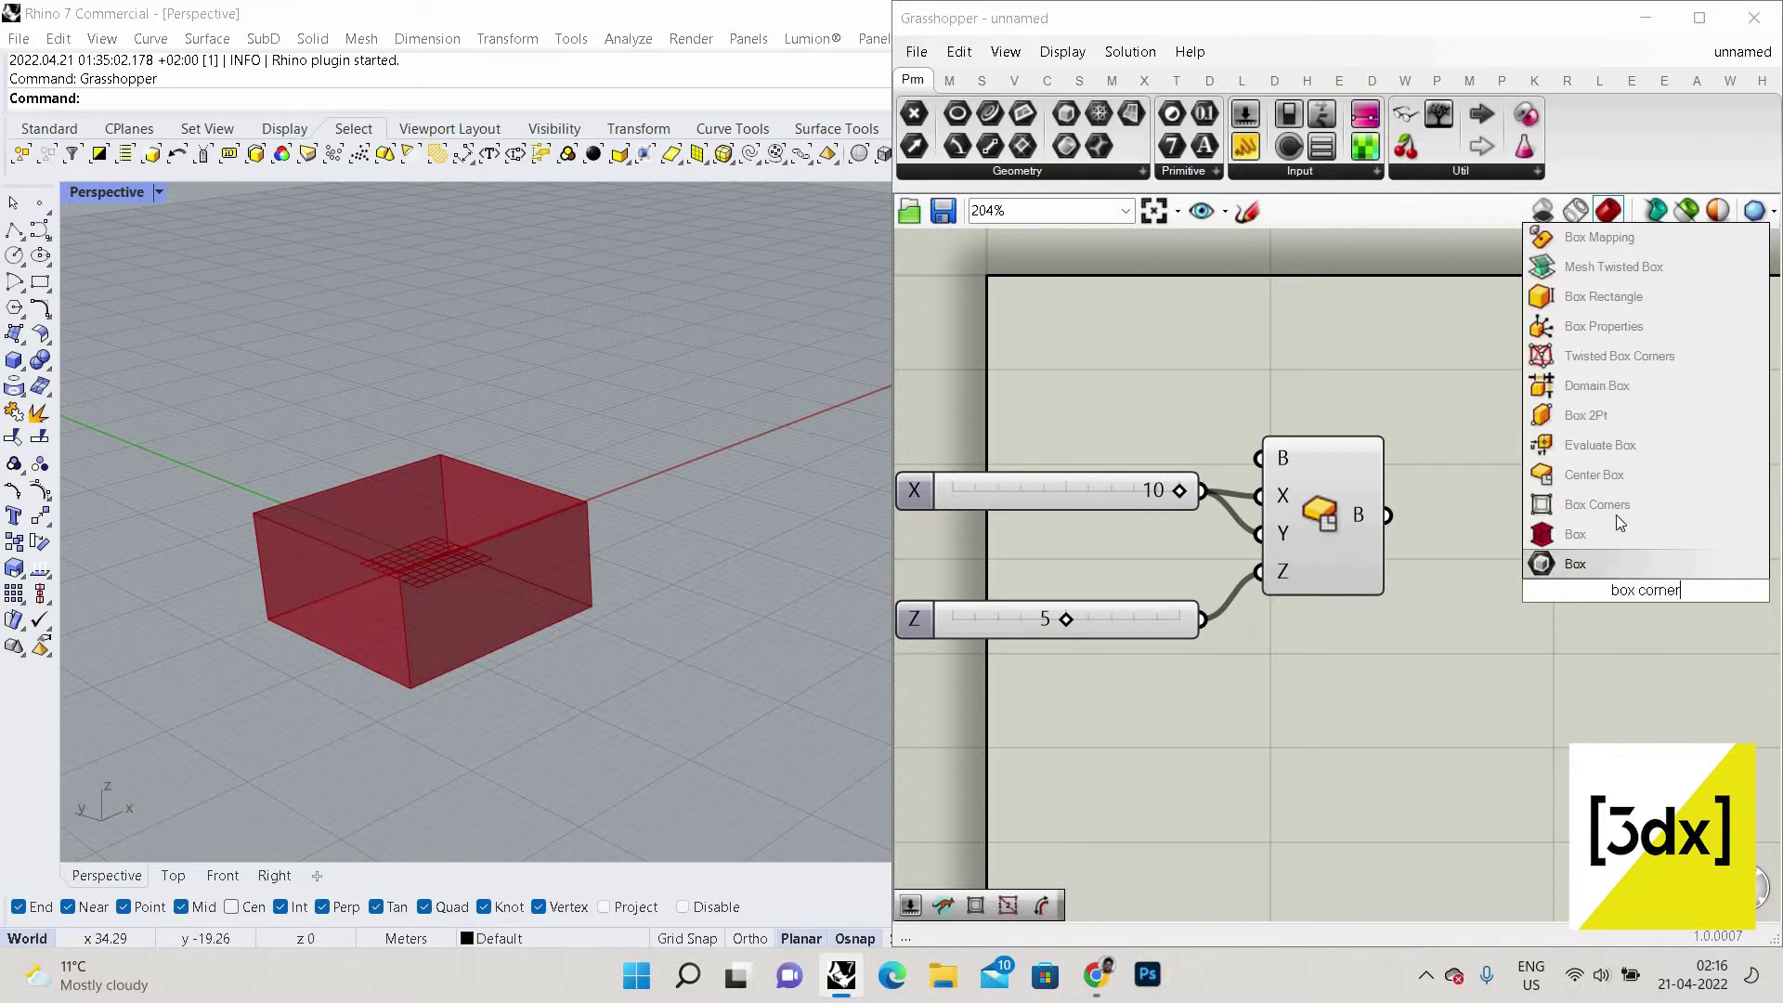
{"action": "left_click", "coordinate": [1616, 514]}
{"action": "scroll", "coordinate": [1586, 657], "scroll_direction": "up", "scroll_amount": 1}
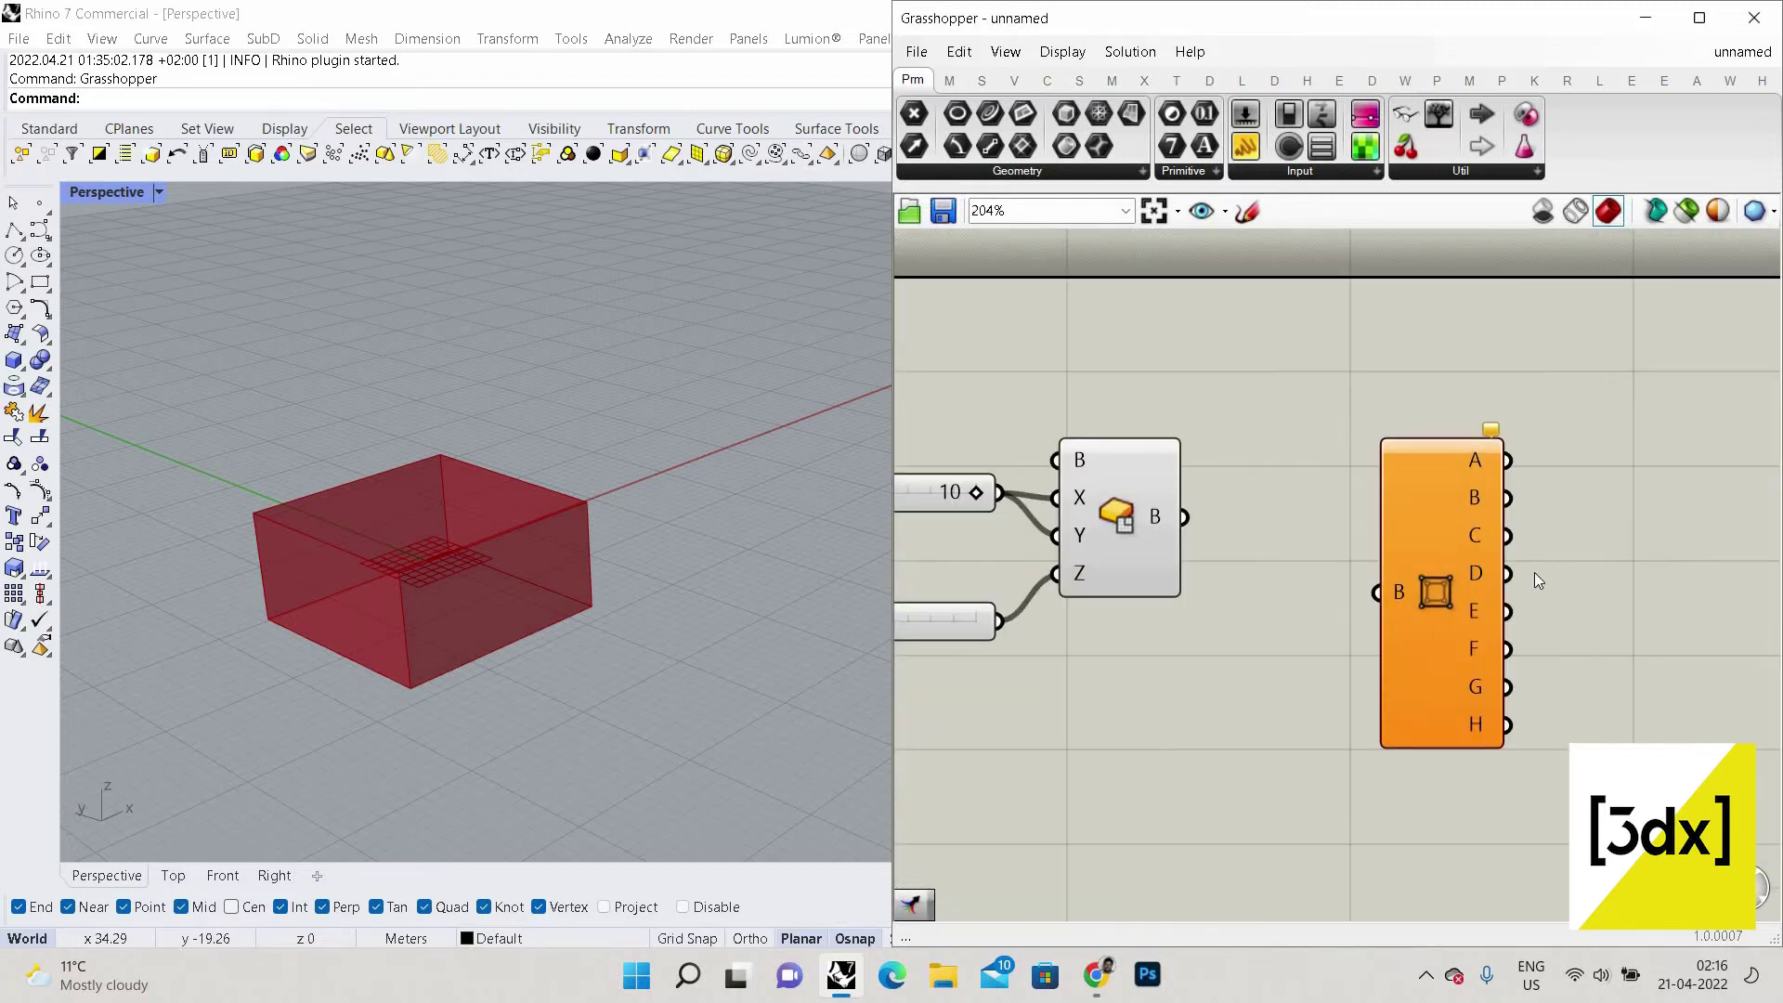
{"action": "scroll", "coordinate": [1535, 573], "scroll_direction": "up", "scroll_amount": 2}
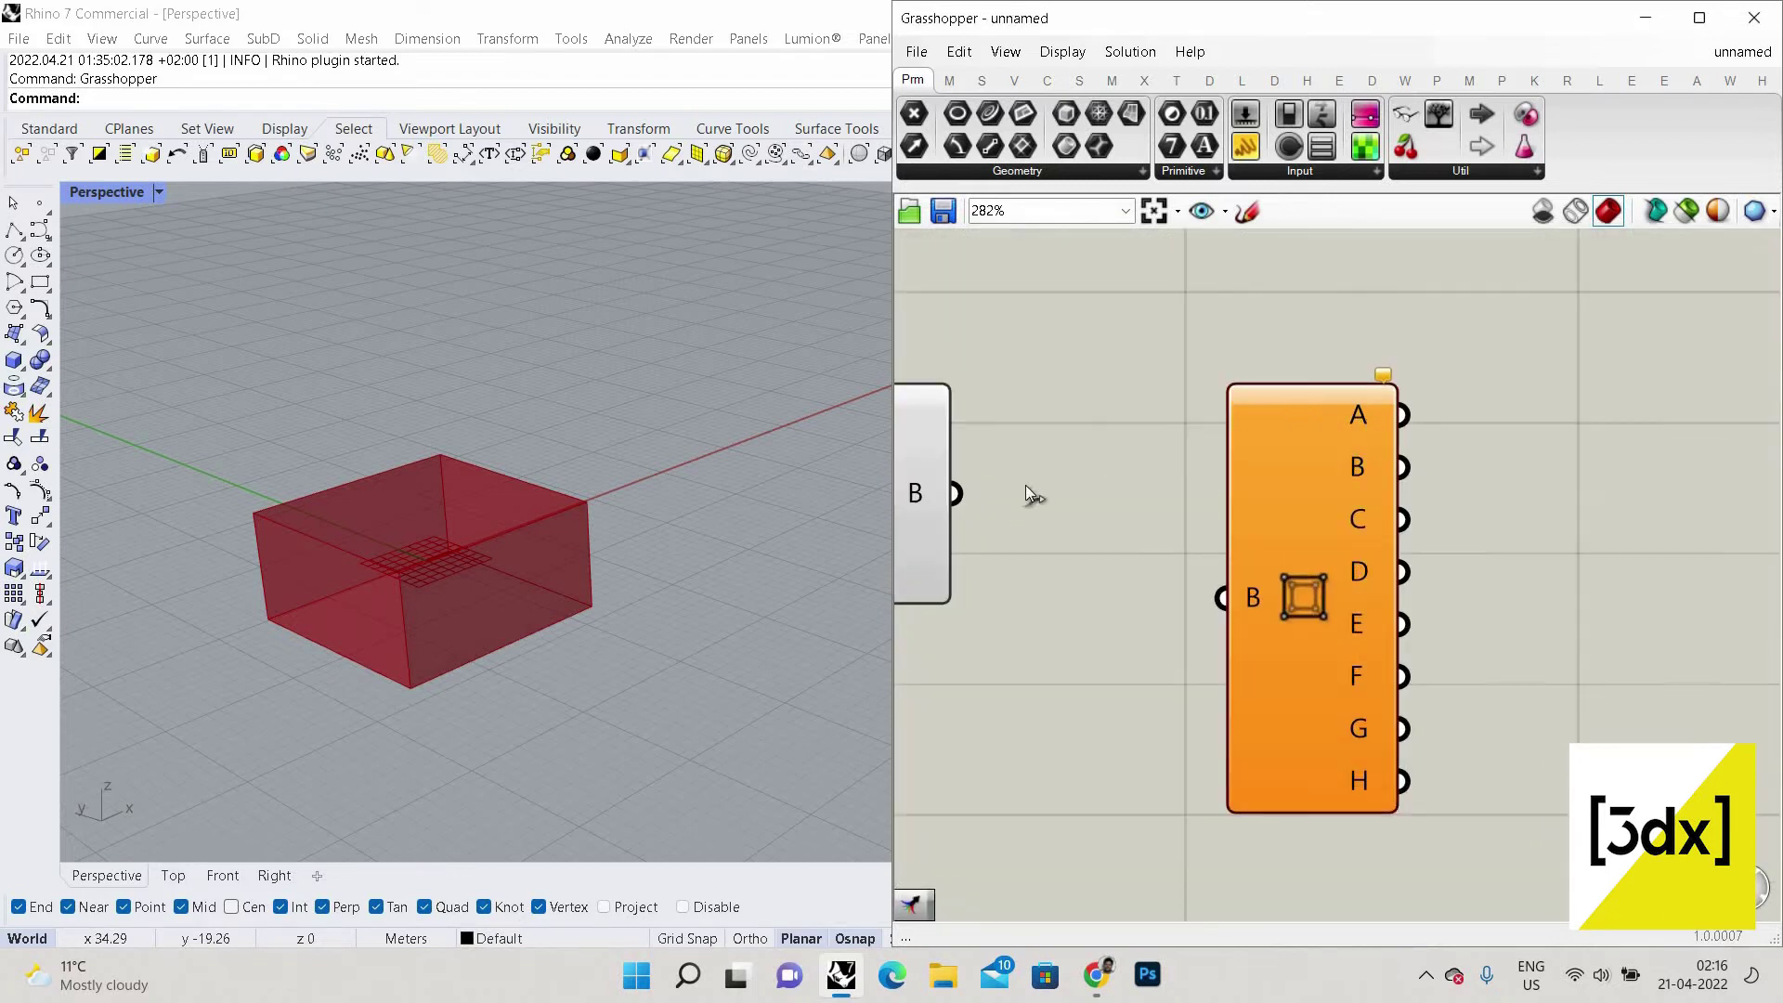
{"action": "scroll", "coordinate": [1026, 493], "scroll_direction": "down", "scroll_amount": 1}
{"action": "left_click_drag", "start_coordinate": [1019, 483], "coordinate": [1247, 571]}
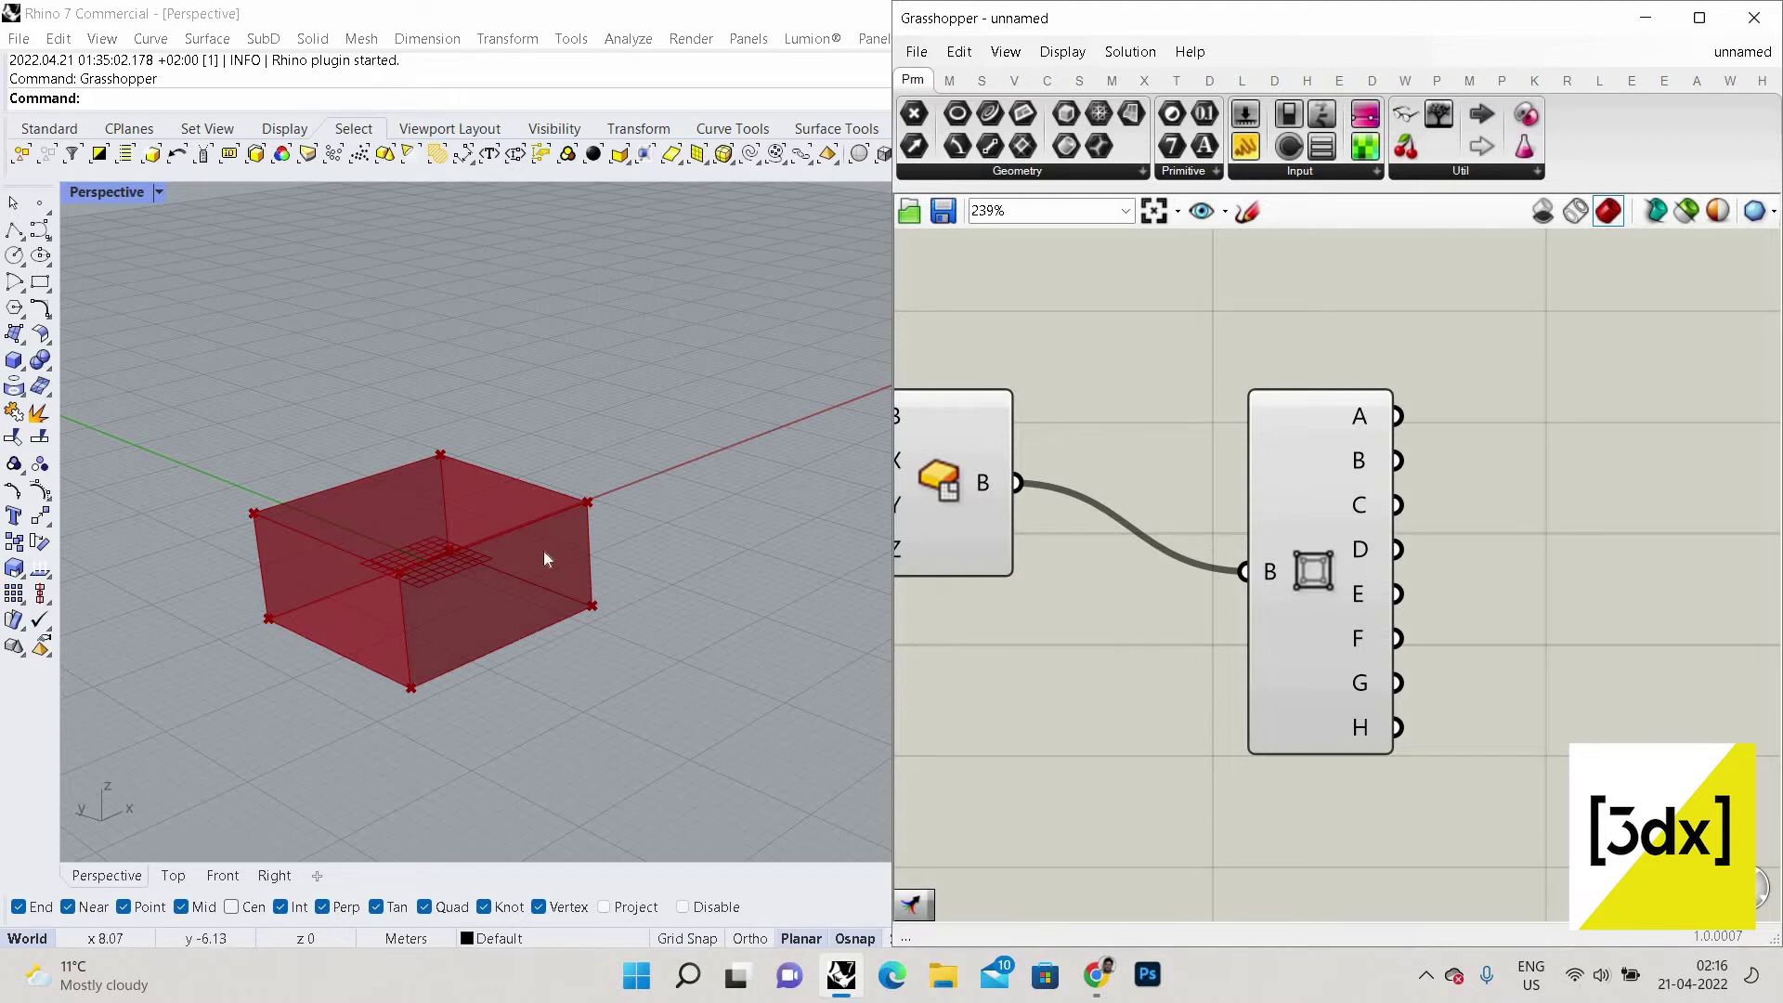
Add a Merge component and wire box corner A into its first input.
{"action": "double_click", "coordinate": [1647, 506]}
{"action": "type", "text": "merge"}
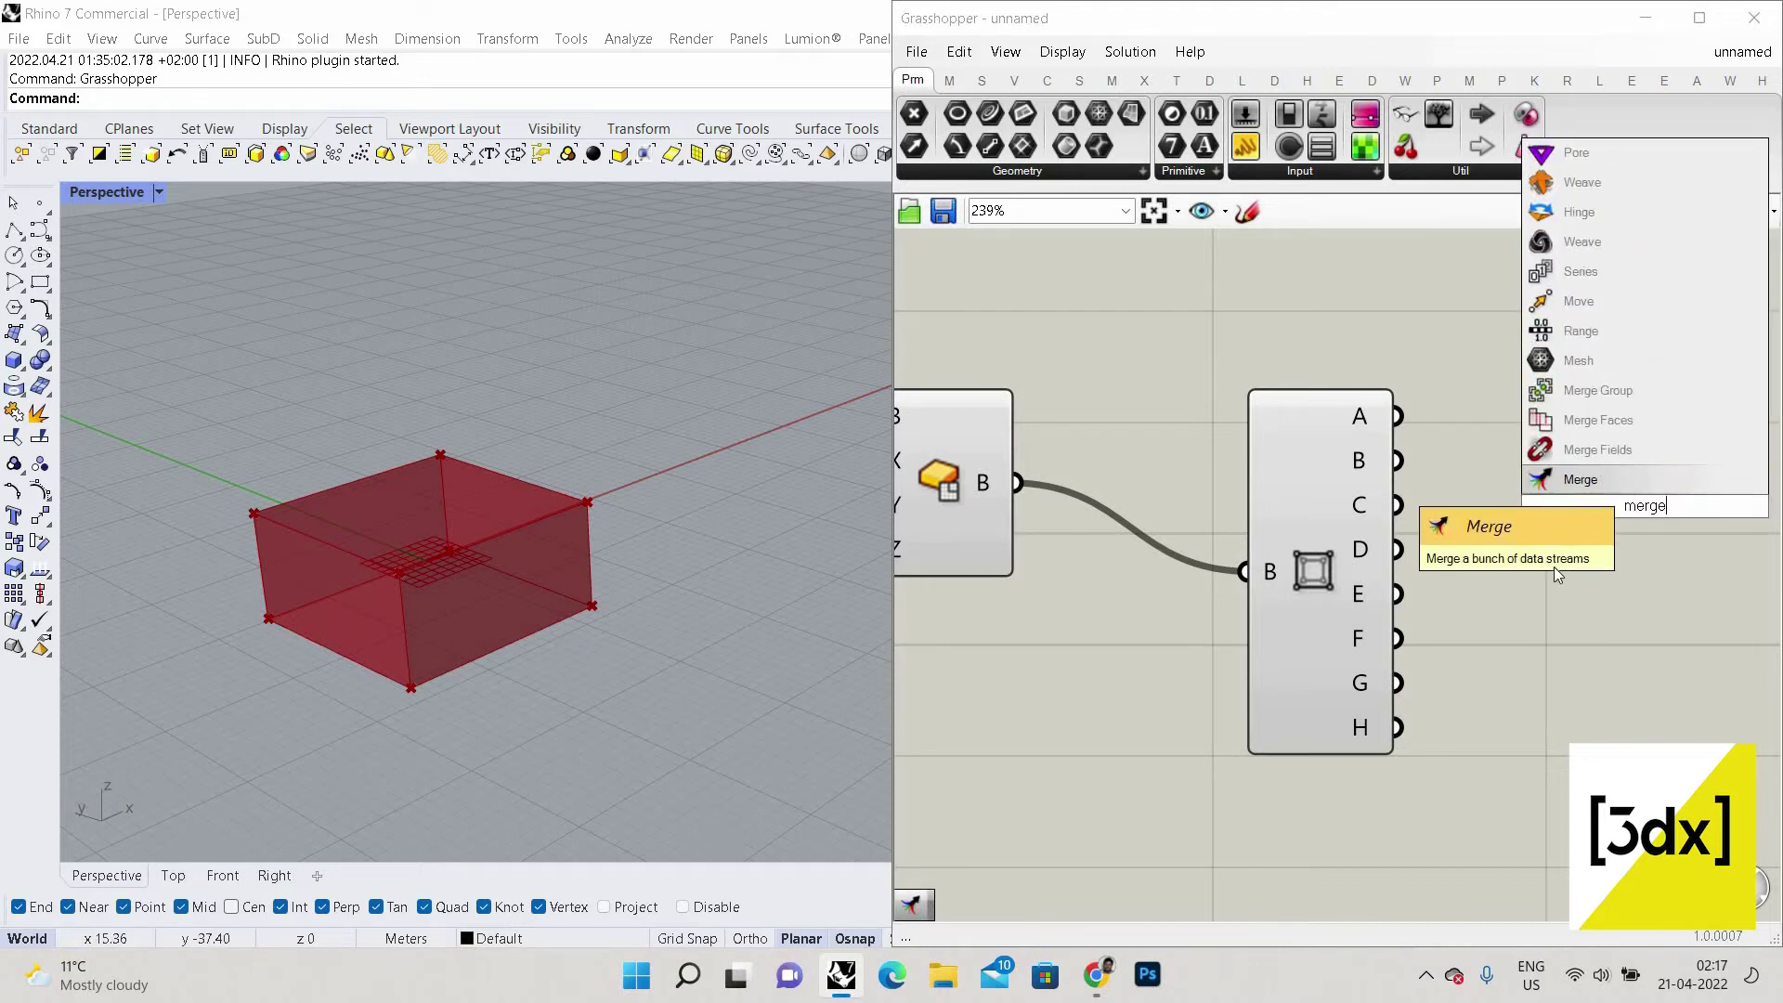
{"action": "left_click", "coordinate": [1579, 480]}
{"action": "scroll", "coordinate": [1429, 560], "scroll_direction": "up", "scroll_amount": 2}
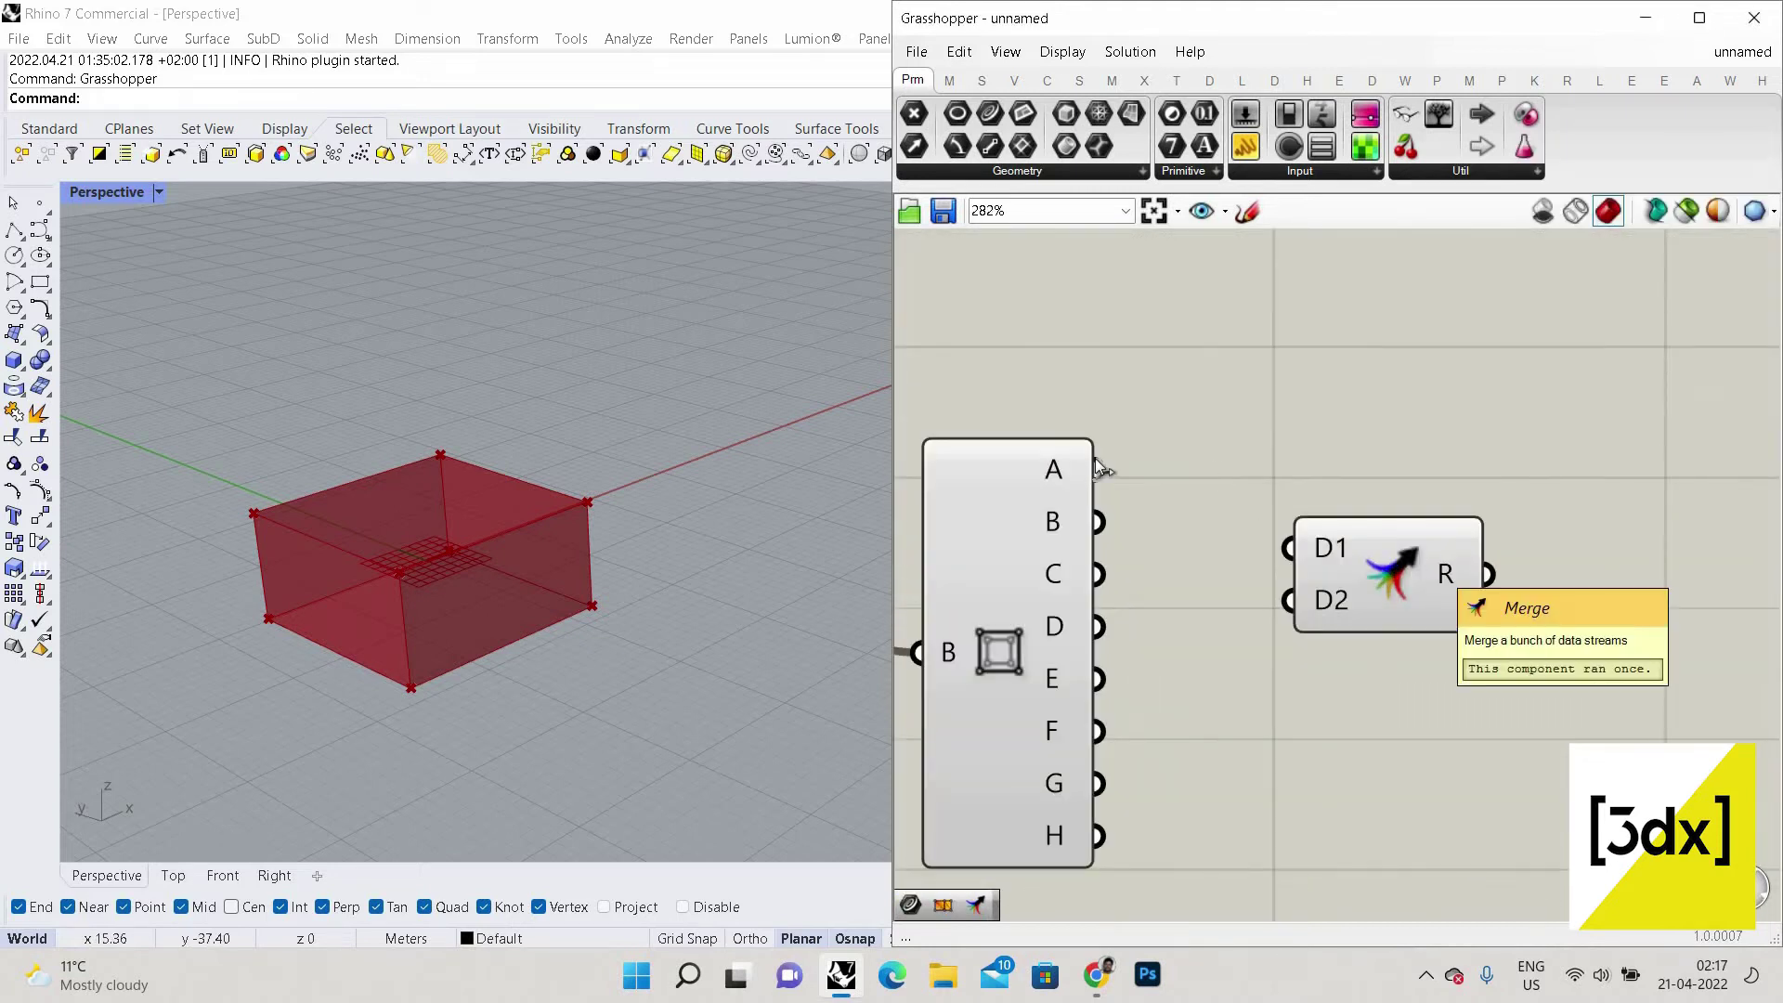
{"action": "left_click_drag", "start_coordinate": [1289, 546], "coordinate": [1098, 470]}
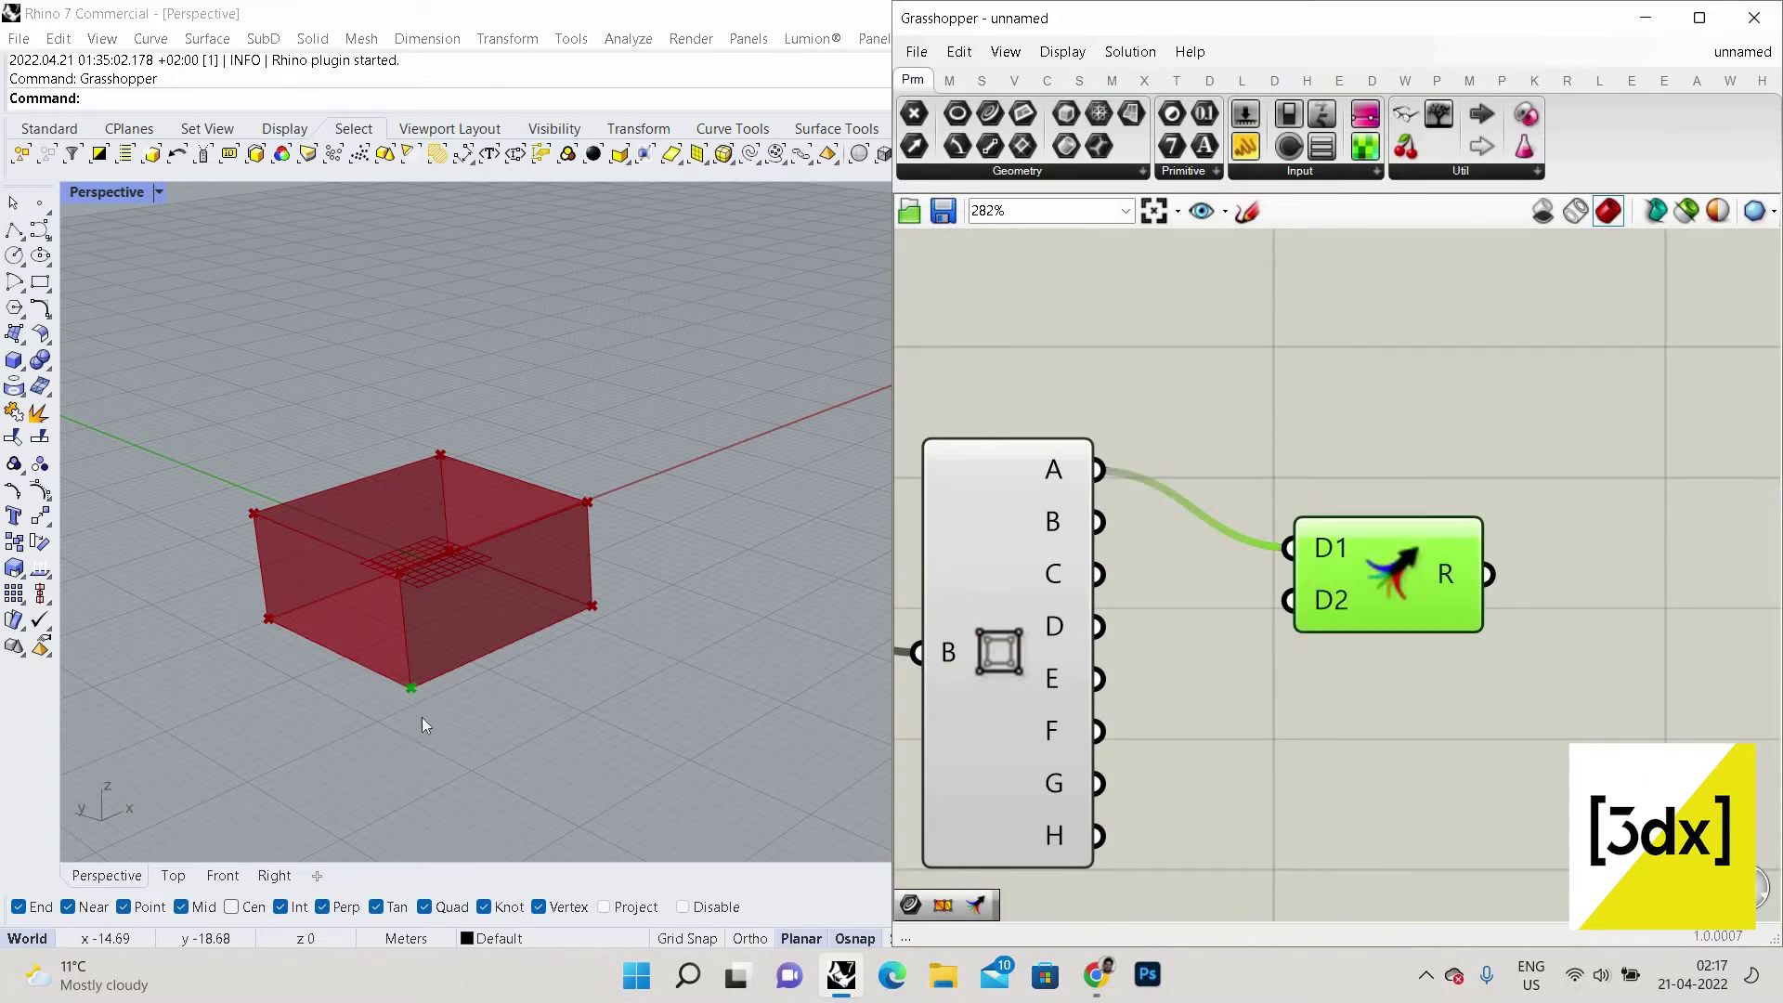
{"action": "scroll", "coordinate": [422, 717], "scroll_direction": "up", "scroll_amount": 3}
{"action": "scroll", "coordinate": [295, 555], "scroll_direction": "down", "scroll_amount": 2}
{"action": "right_click_drag", "start_coordinate": [295, 555], "coordinate": [310, 621]}
{"action": "scroll", "coordinate": [309, 621], "scroll_direction": "up", "scroll_amount": 3}
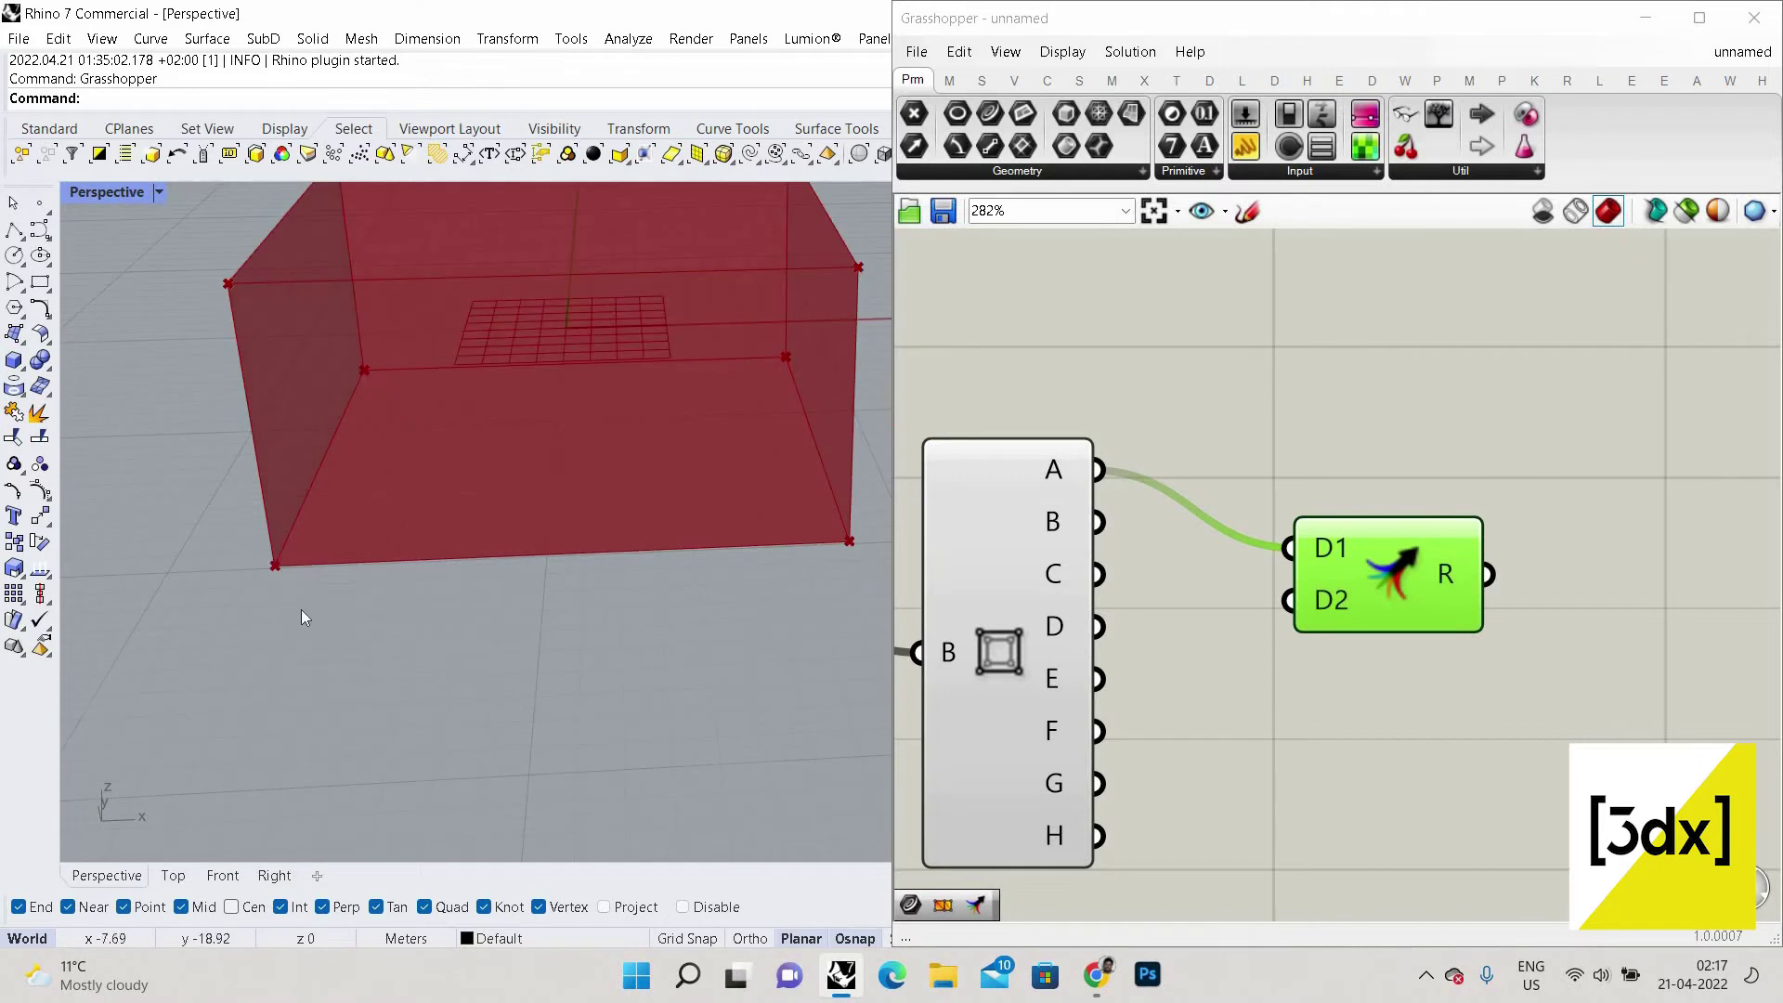
{"action": "scroll", "coordinate": [301, 609], "scroll_direction": "down", "scroll_amount": 3}
{"action": "right_click_drag", "start_coordinate": [532, 535], "coordinate": [613, 482]}
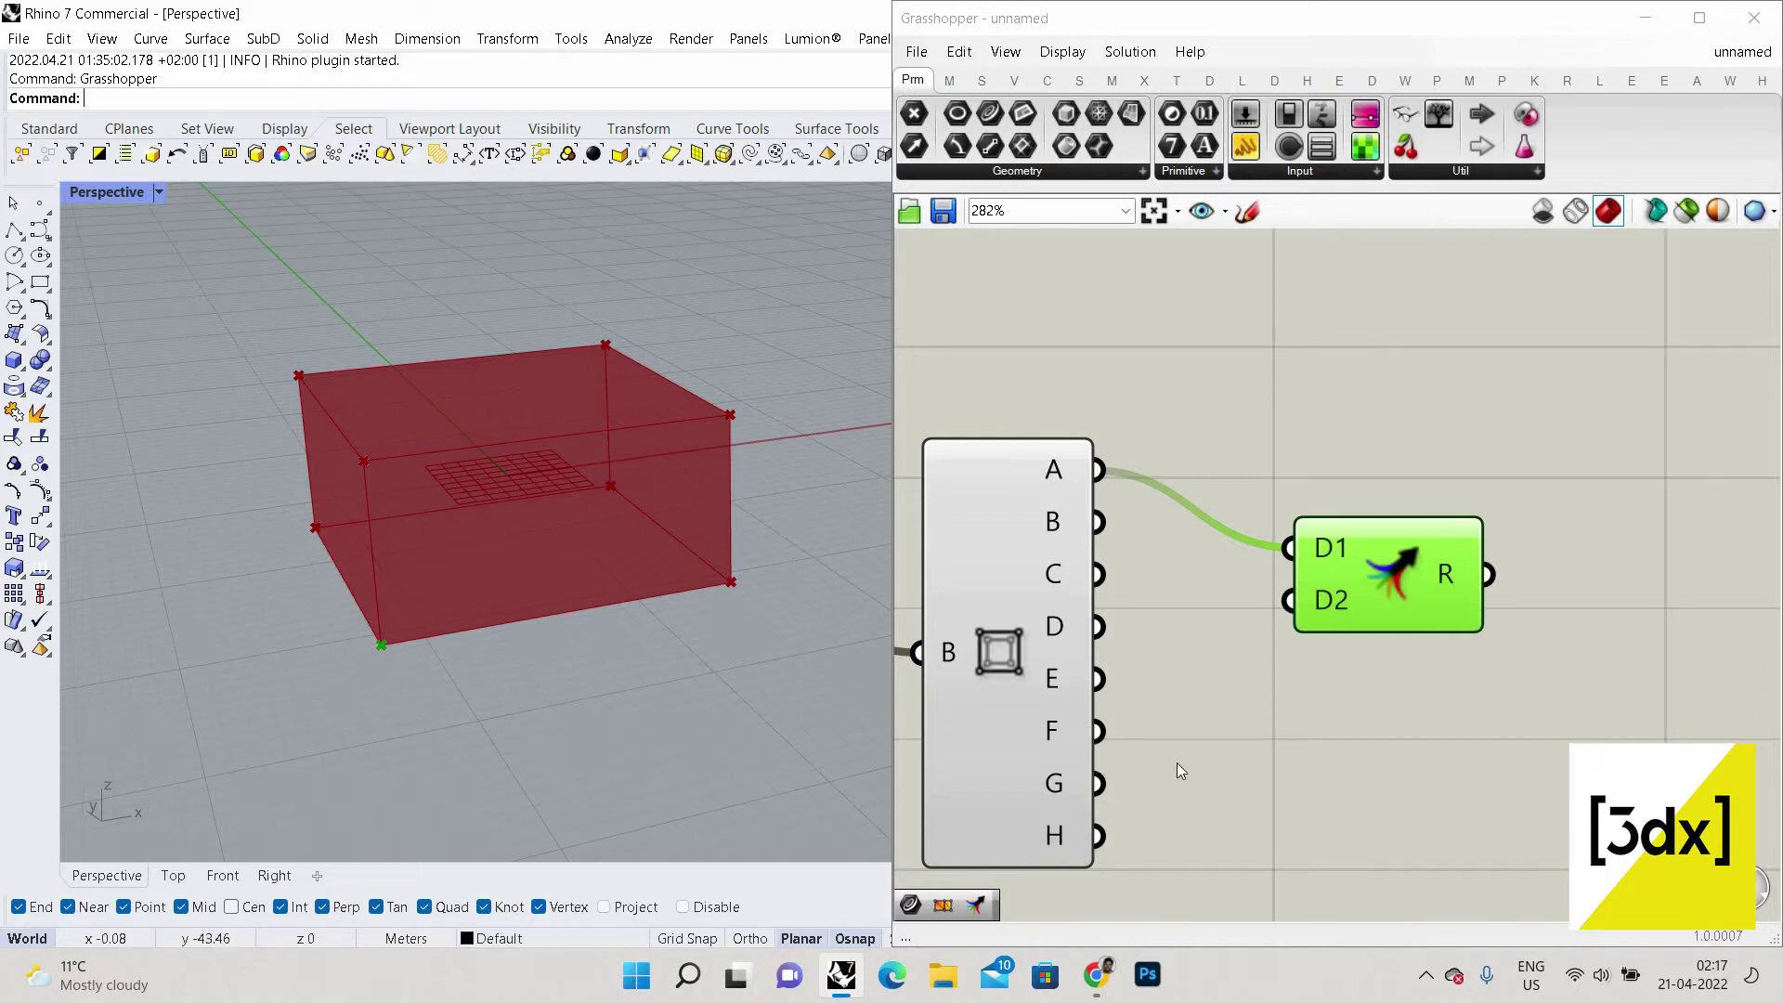
Wire corners C, F and H into the Merge, adding a fourth input slot.
{"action": "left_click_drag", "start_coordinate": [1104, 576], "coordinate": [1289, 600]}
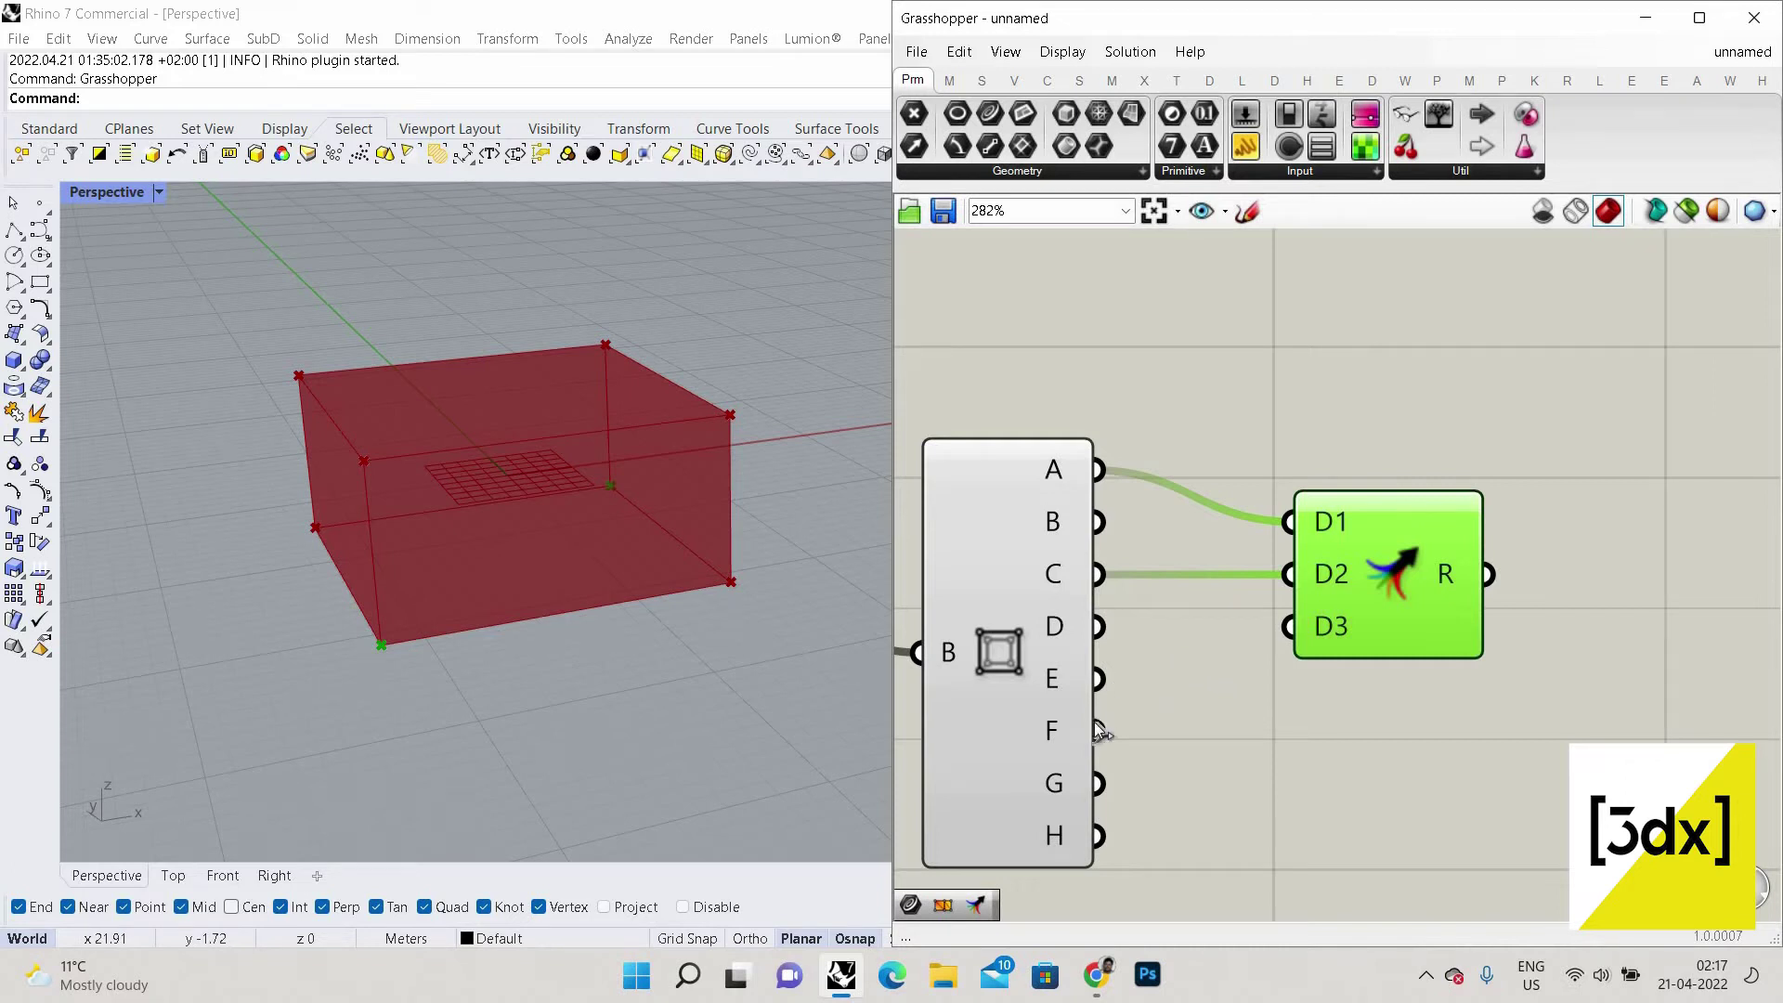
{"action": "left_click_drag", "start_coordinate": [1288, 626], "coordinate": [1098, 731]}
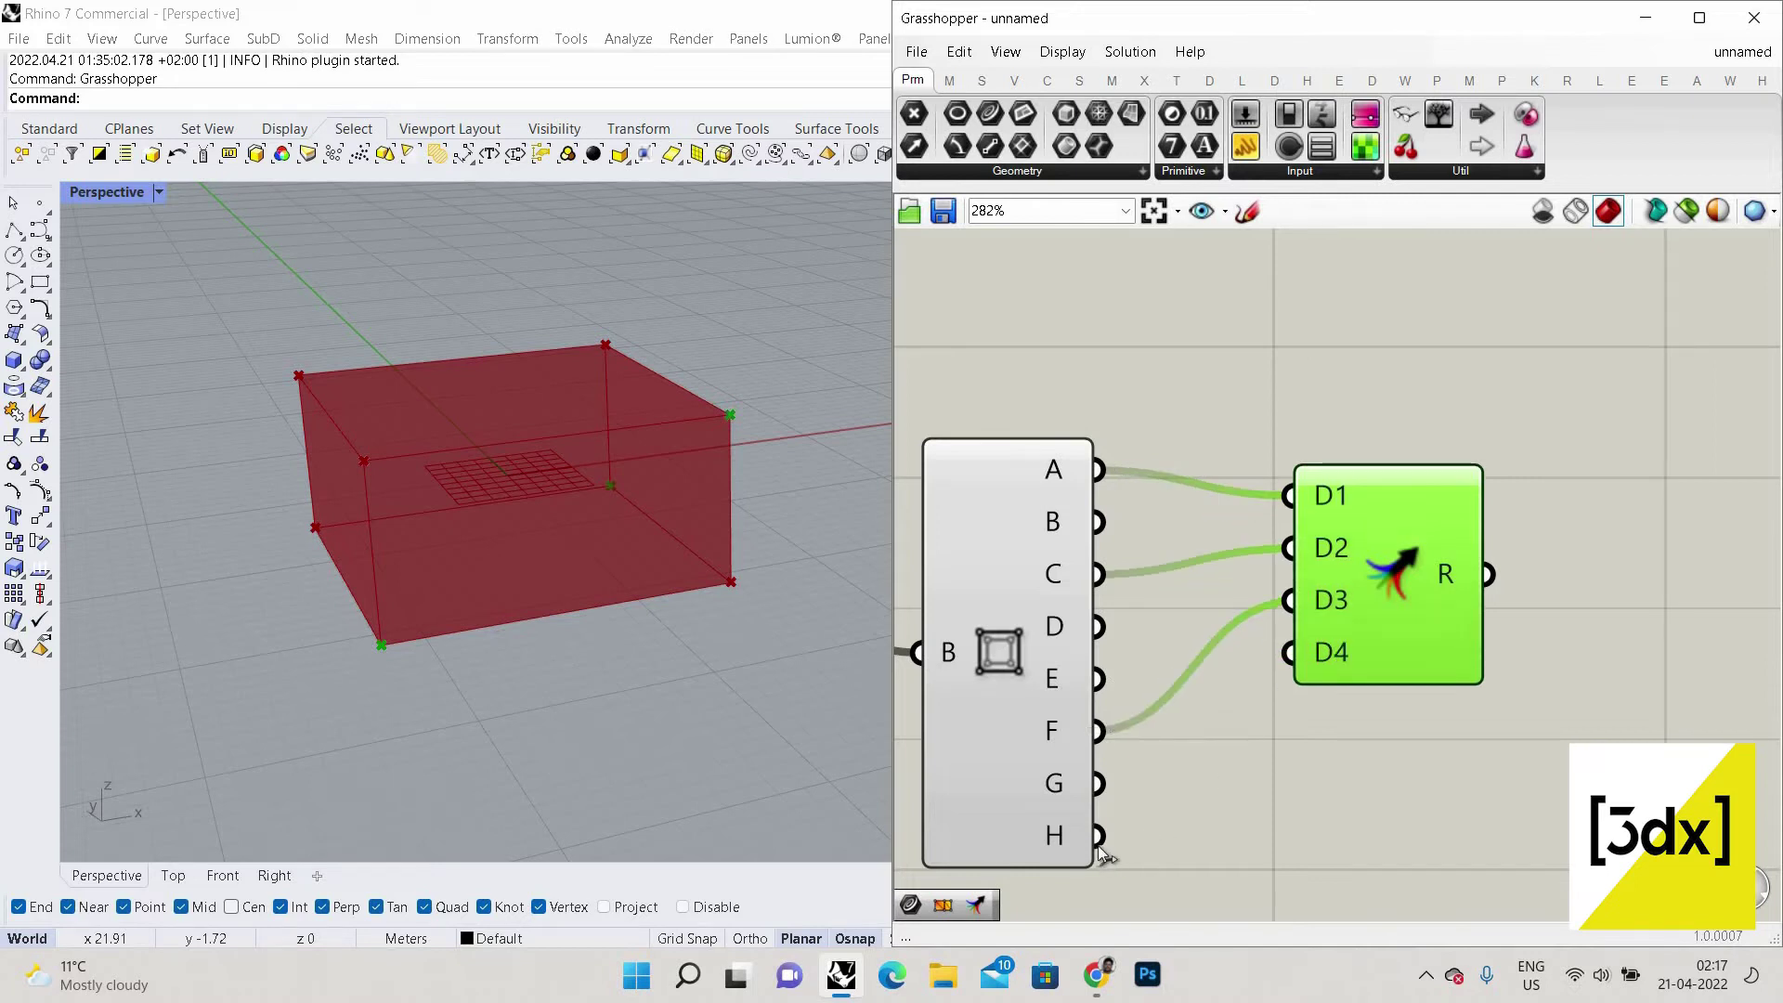
{"action": "left_click_drag", "start_coordinate": [1101, 836], "coordinate": [1280, 564]}
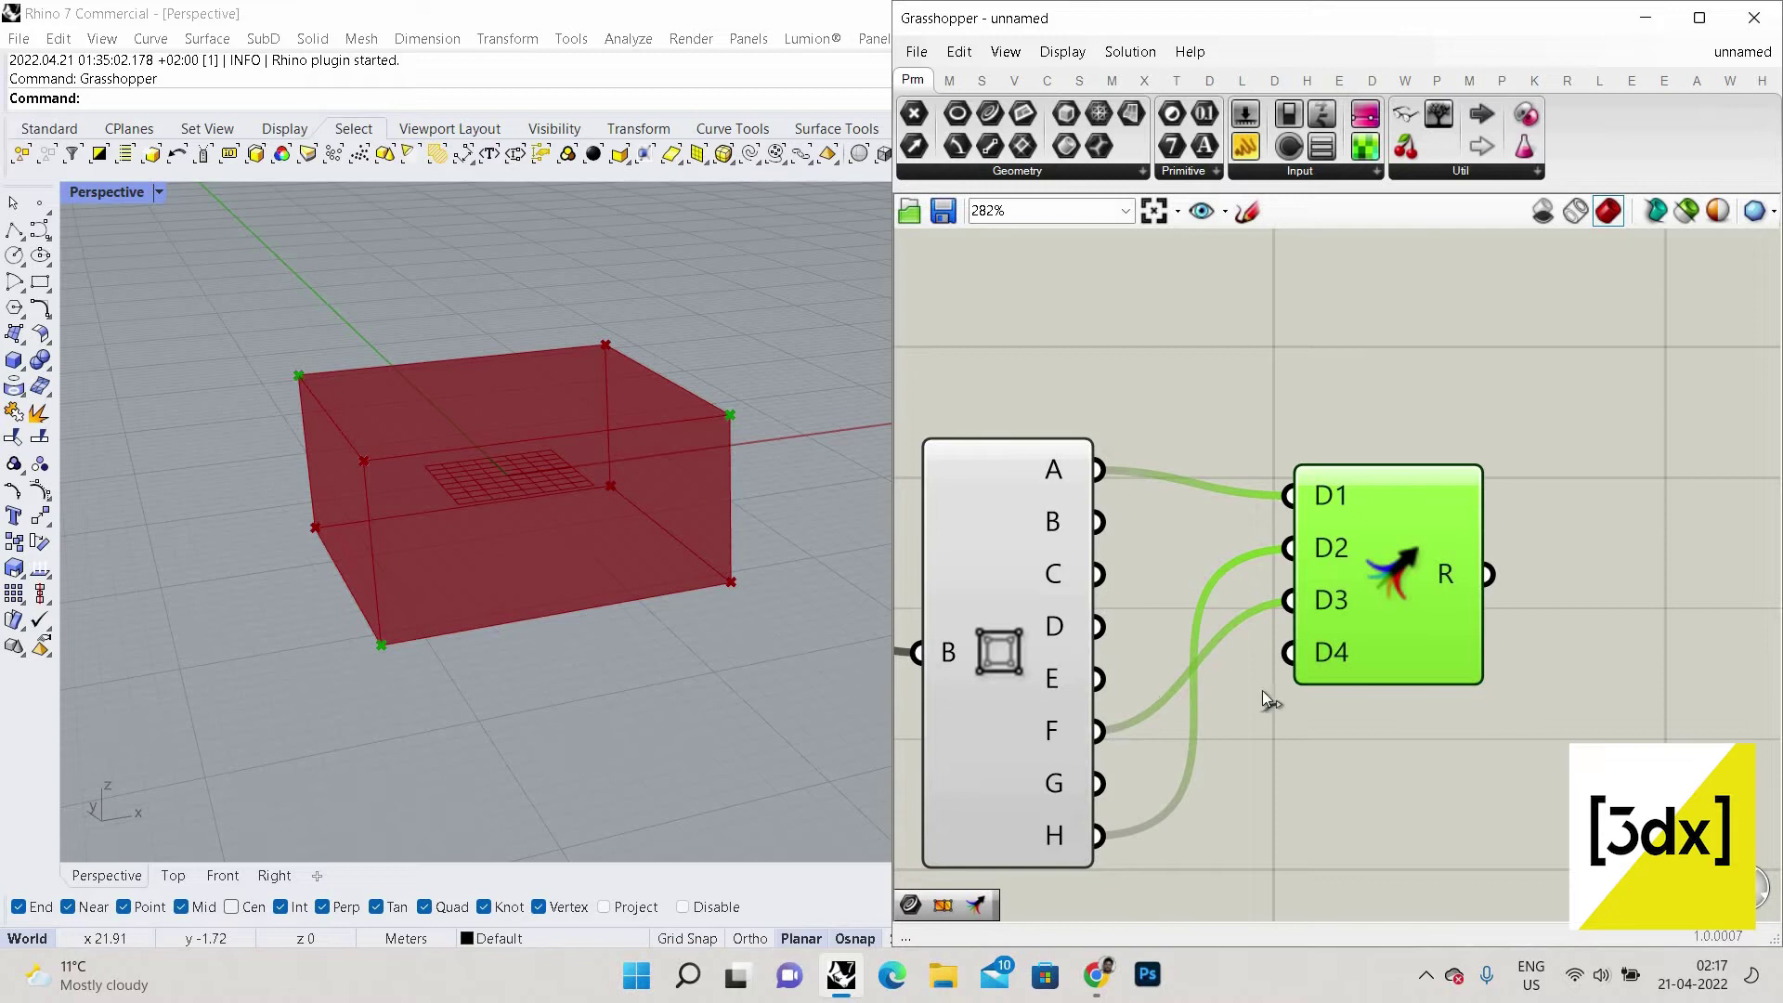
{"action": "left_click", "coordinate": [1301, 626]}
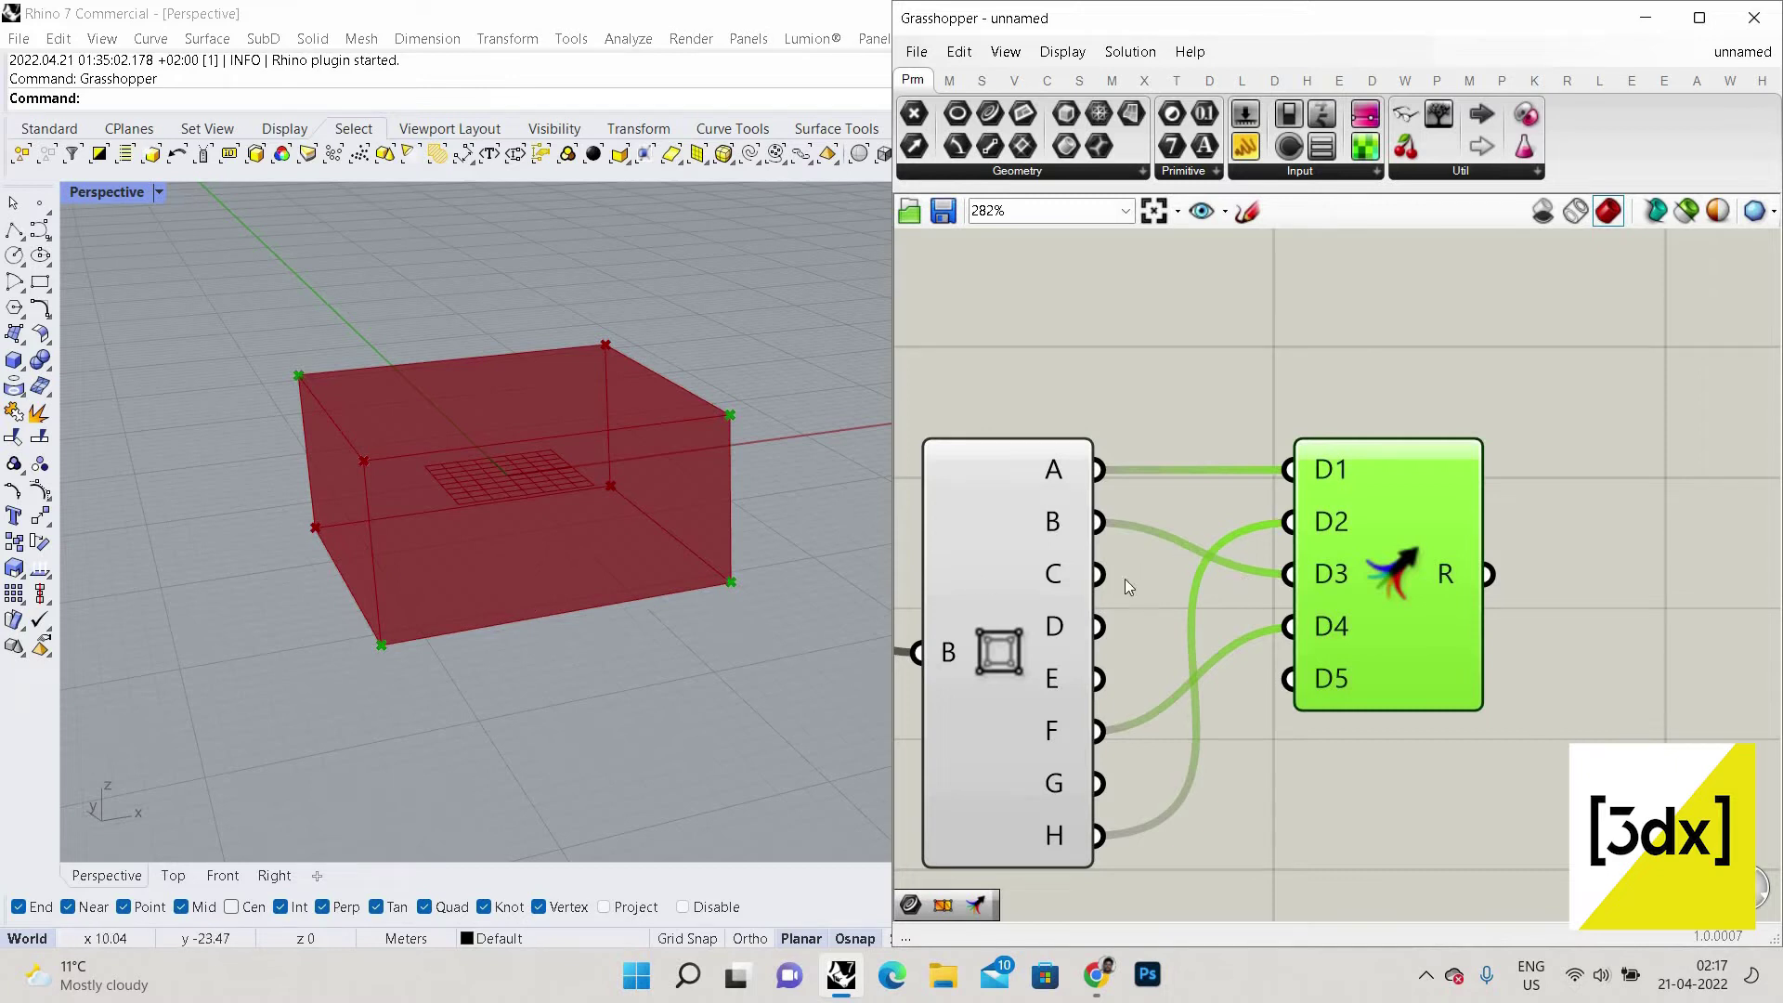
{"action": "left_click_drag", "start_coordinate": [1101, 585], "coordinate": [1389, 583]}
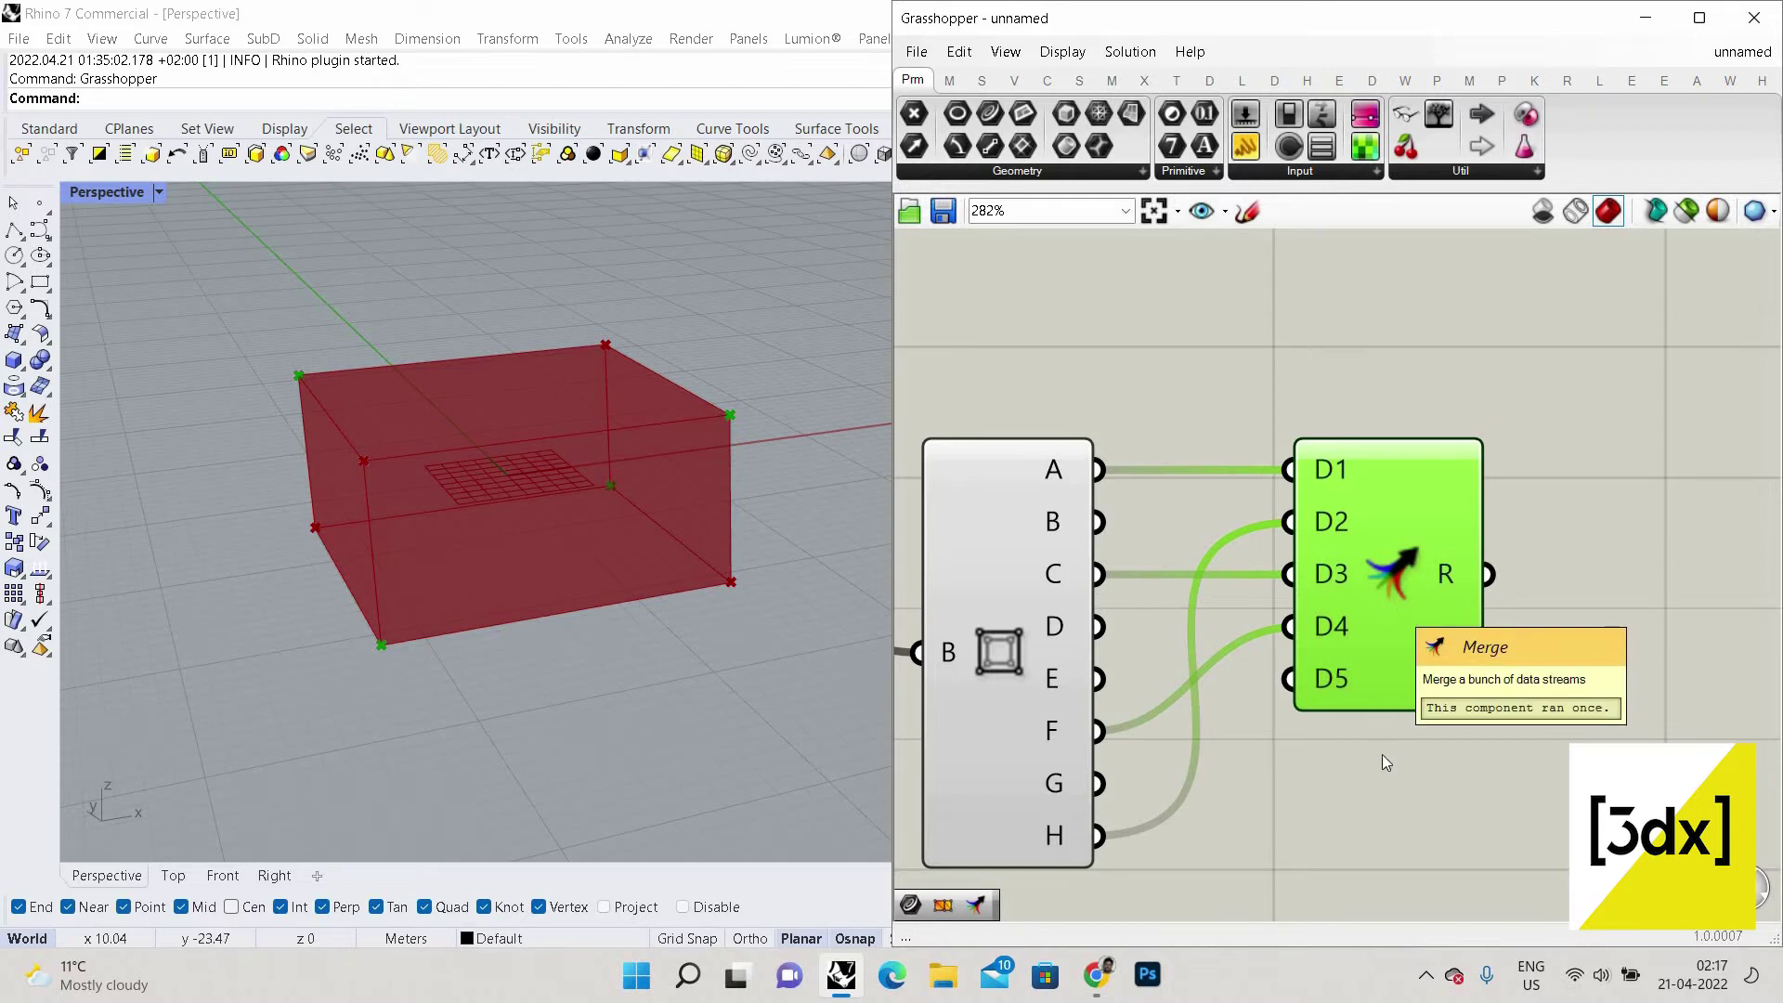
{"action": "scroll", "coordinate": [591, 589], "scroll_direction": "down", "scroll_amount": 3}
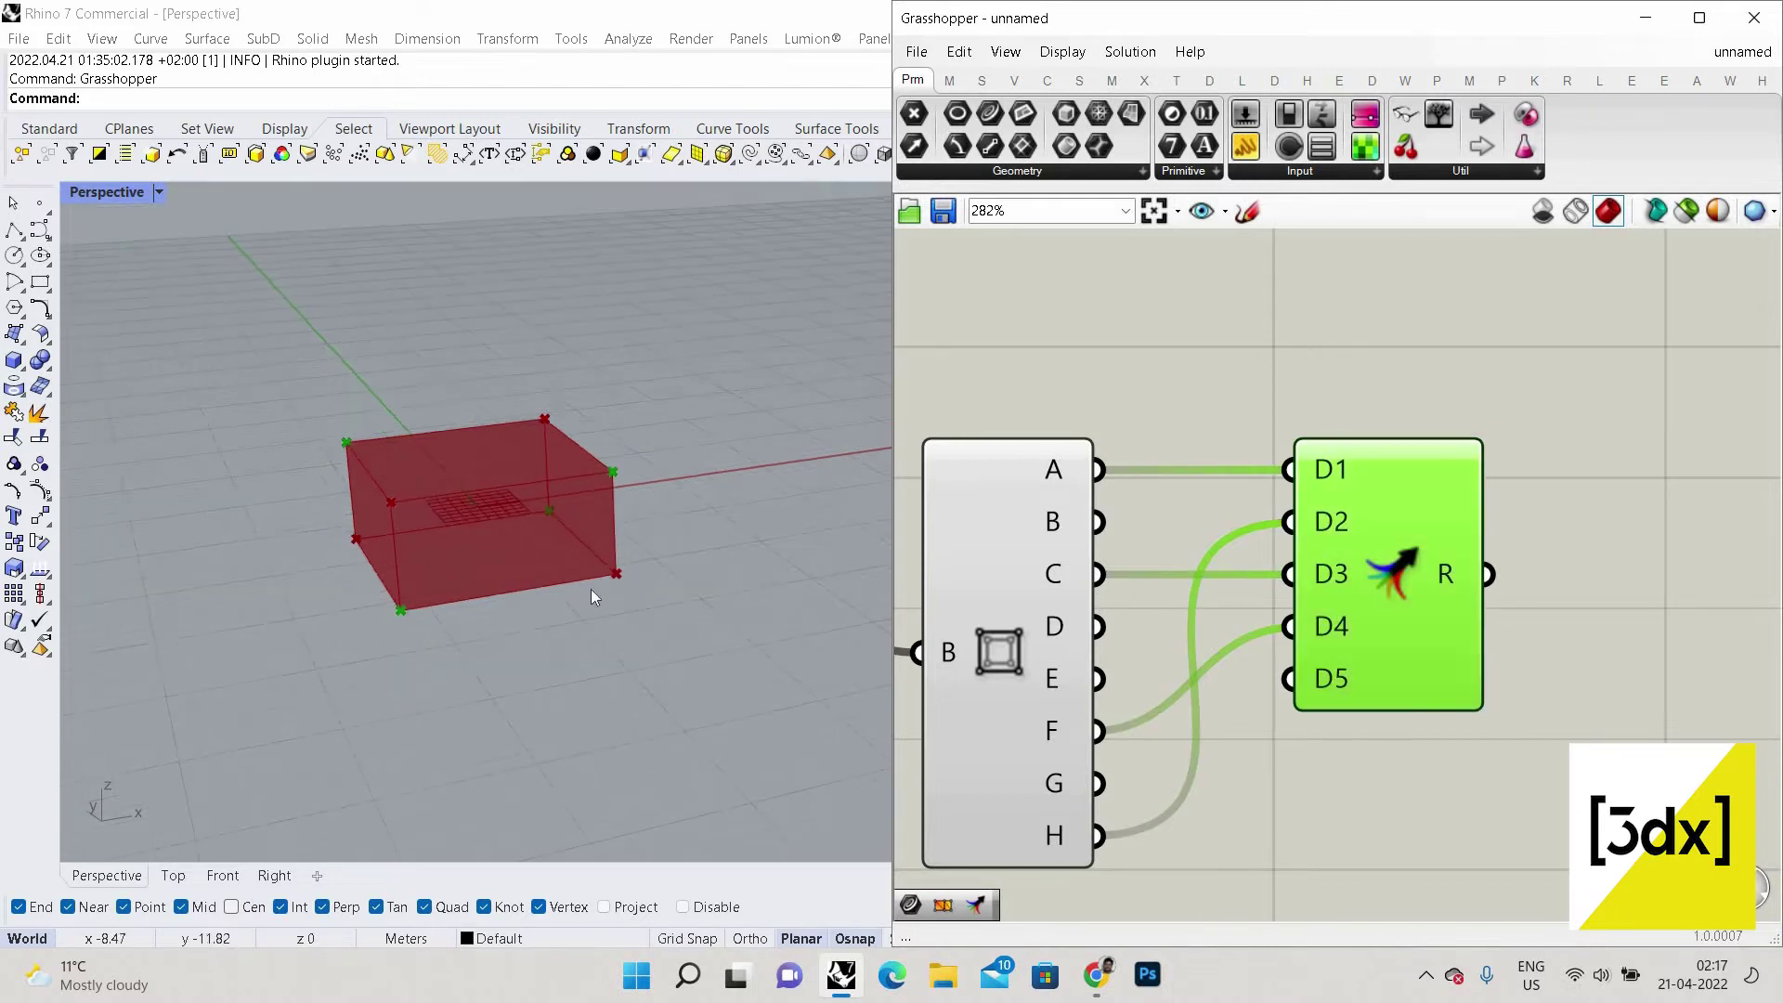
{"action": "right_click_drag", "start_coordinate": [591, 589], "coordinate": [388, 533]}
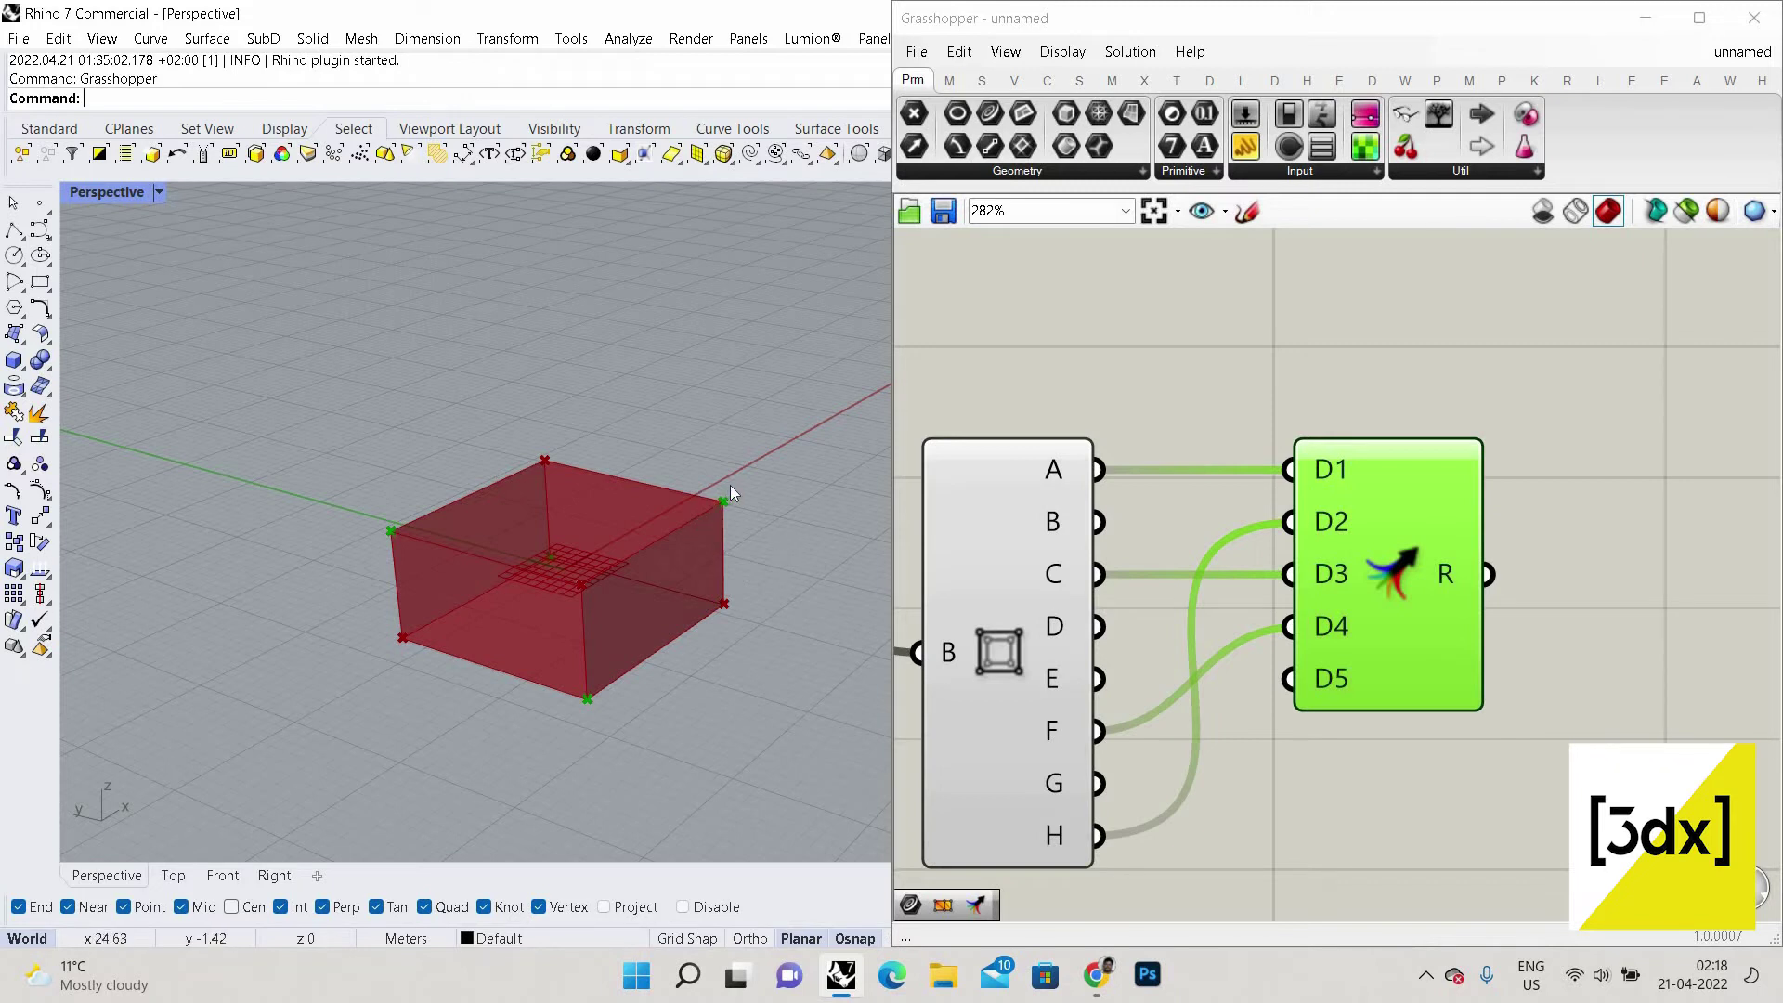
{"action": "scroll", "coordinate": [730, 485], "scroll_direction": "up", "scroll_amount": 2}
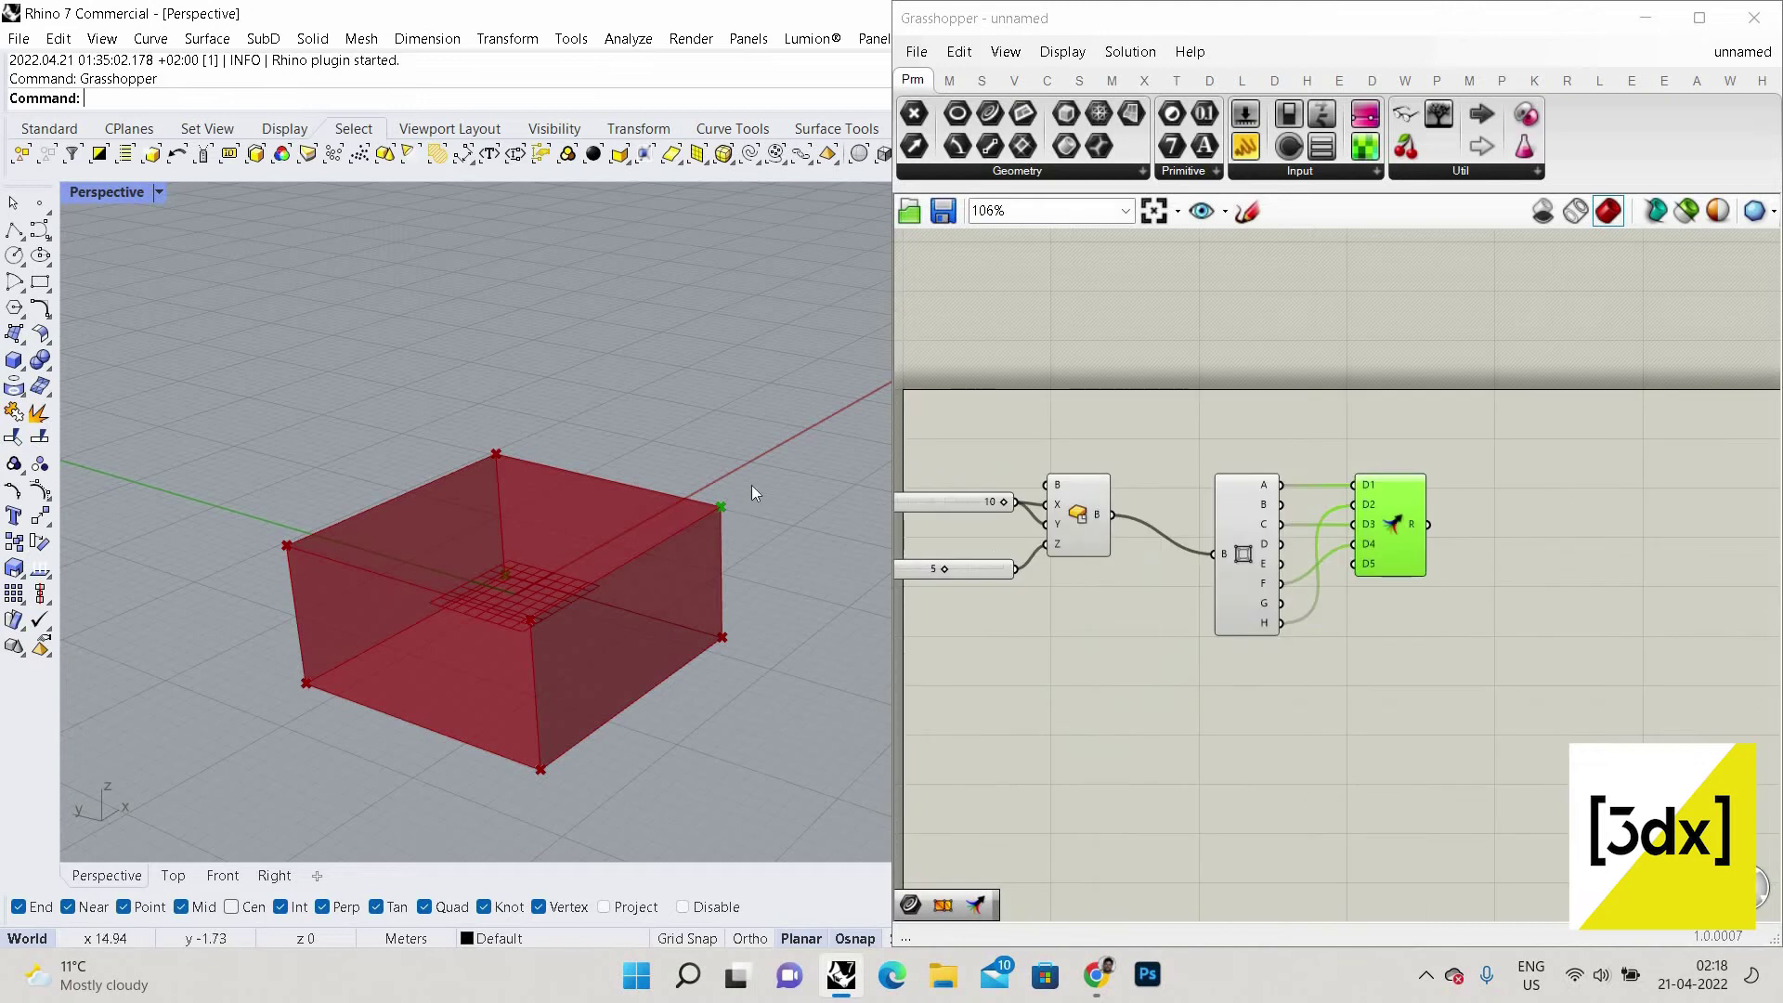
Select the Merge component to check the merged corner points.
{"action": "double_click", "coordinate": [1135, 677]}
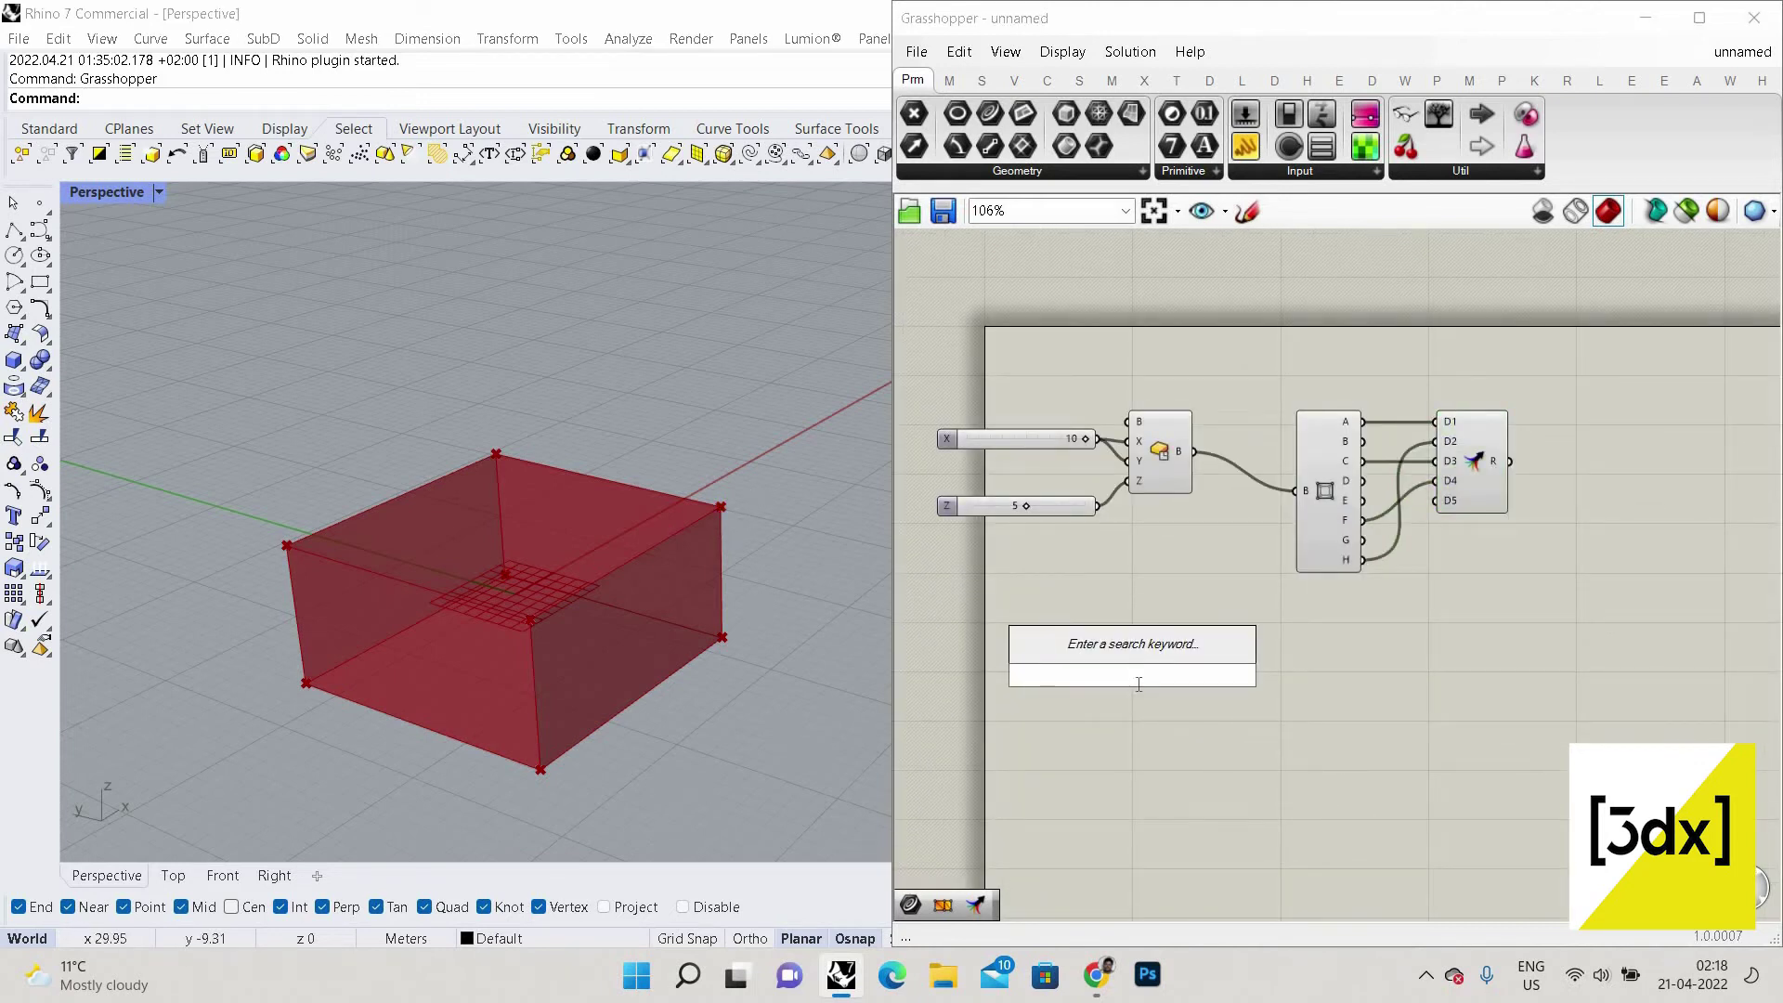
{"action": "type", "text": "con"}
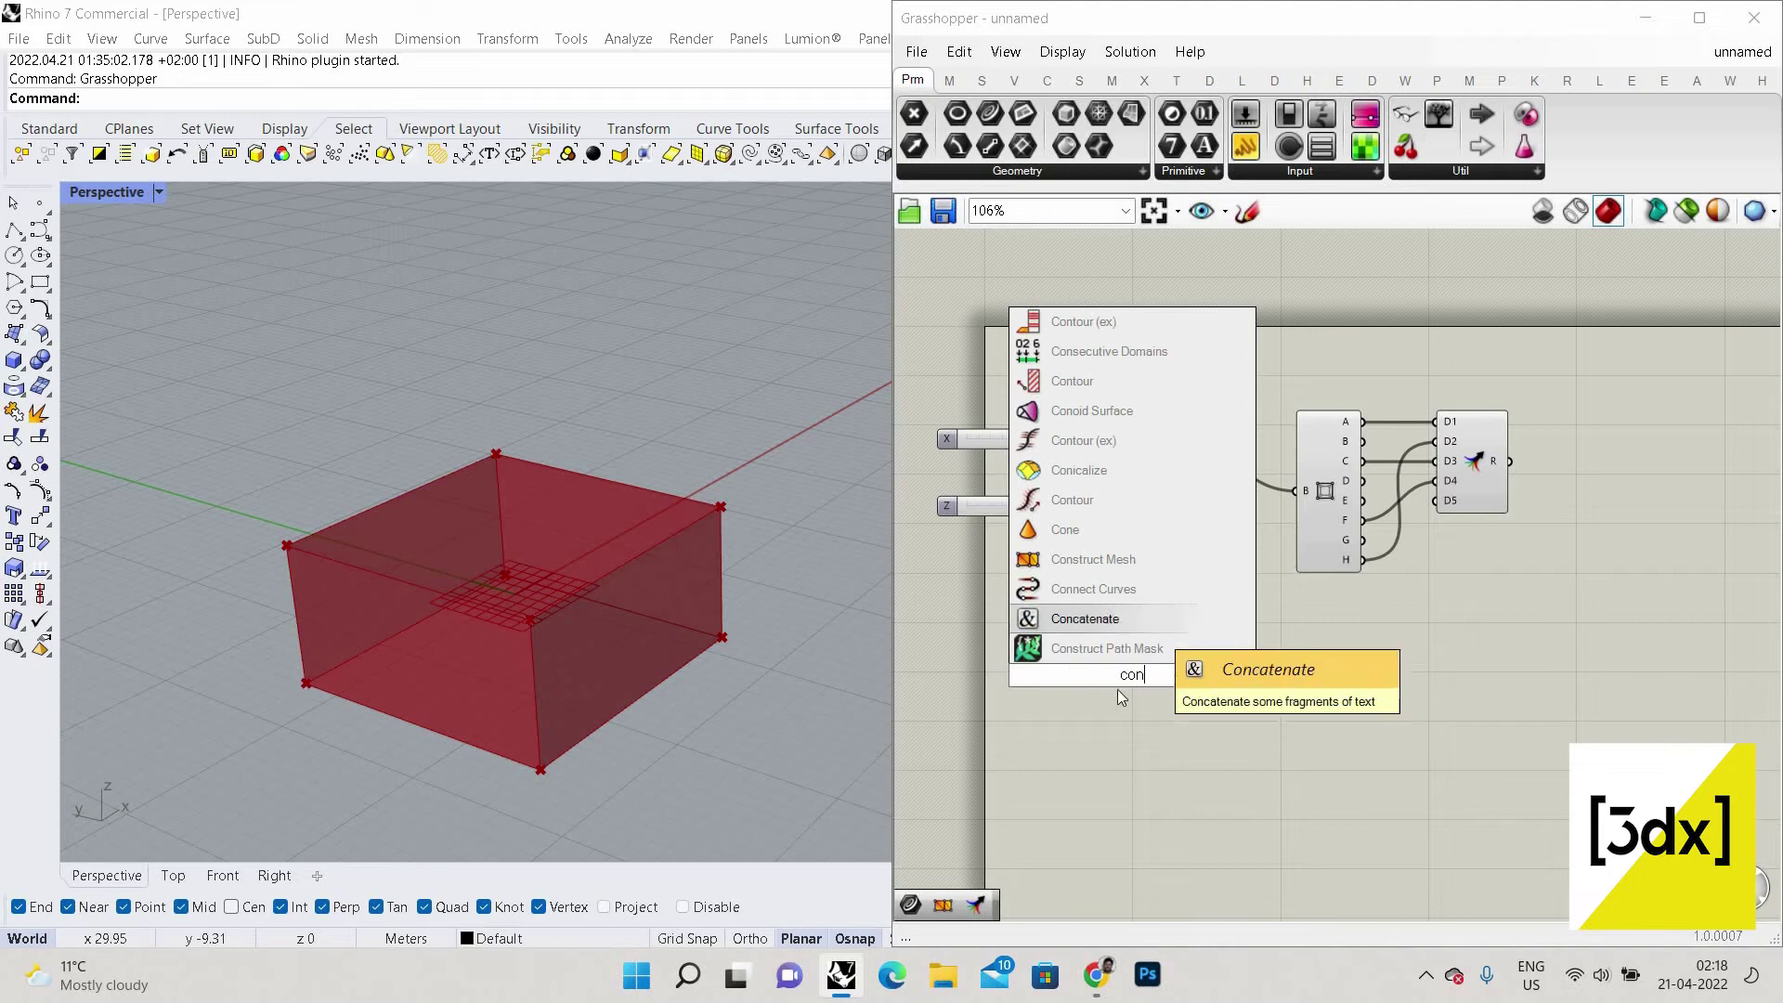
{"action": "key", "text": "Escape"}
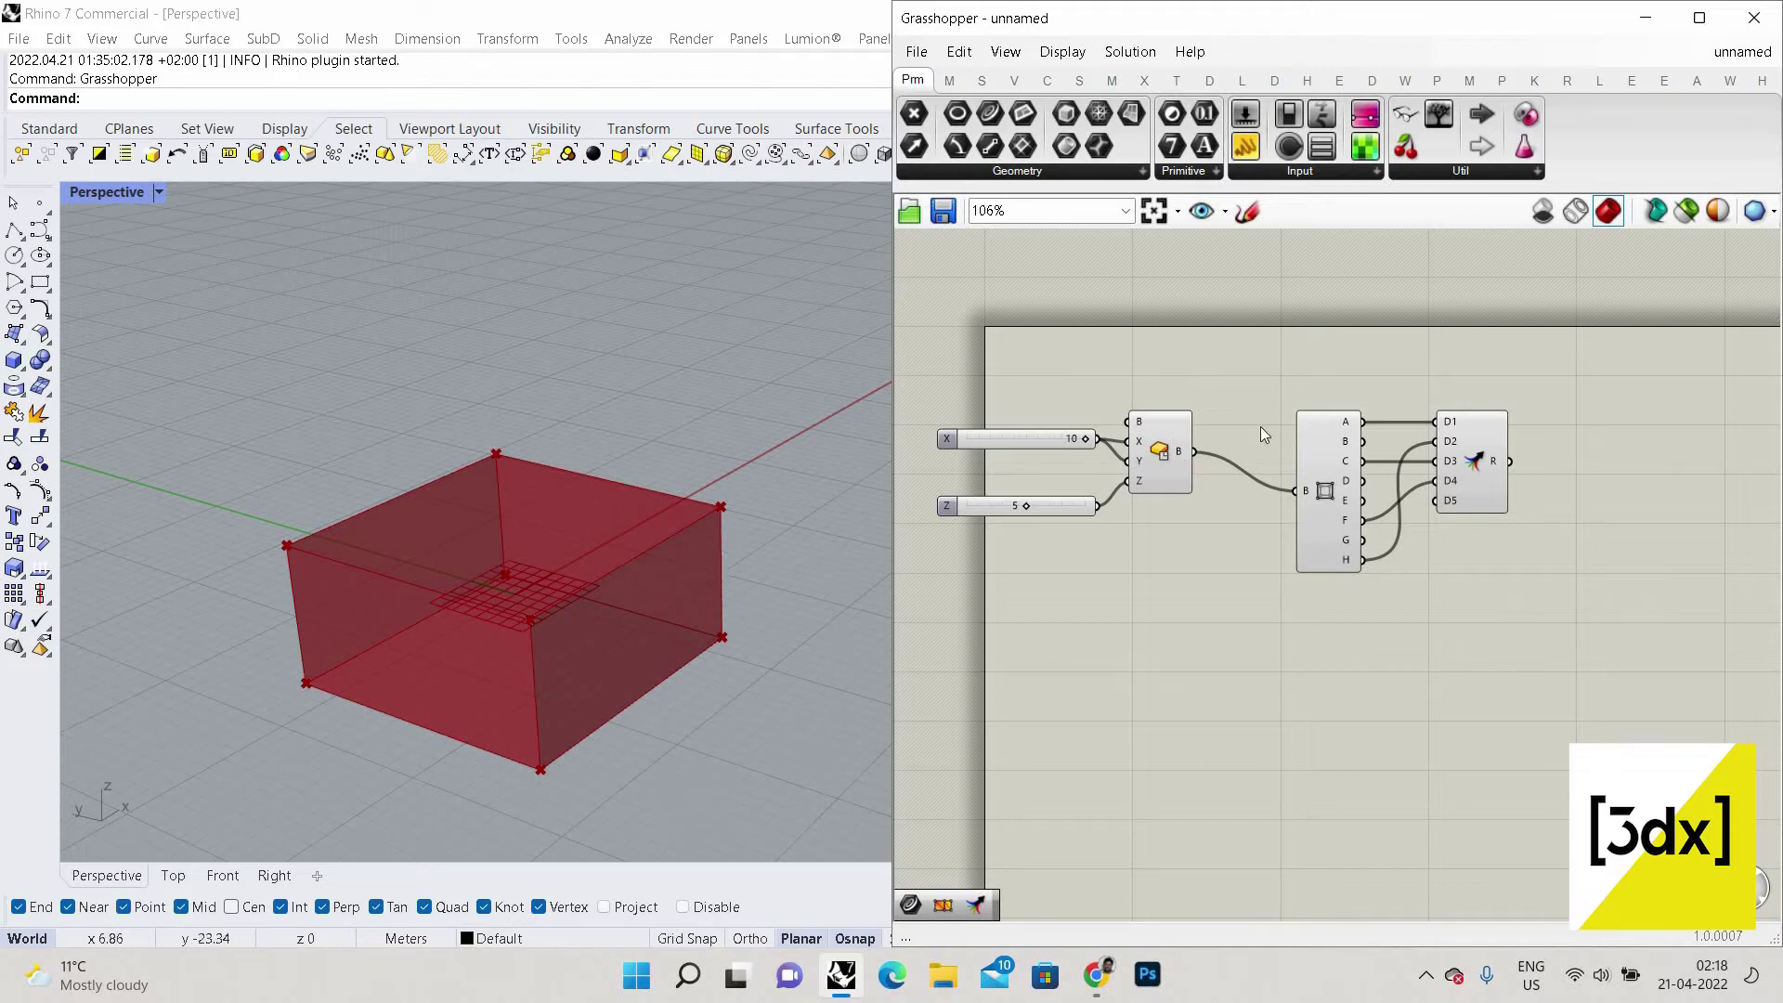
{"action": "scroll", "coordinate": [1334, 455], "scroll_direction": "up", "scroll_amount": 2}
{"action": "left_click", "coordinate": [1519, 467]}
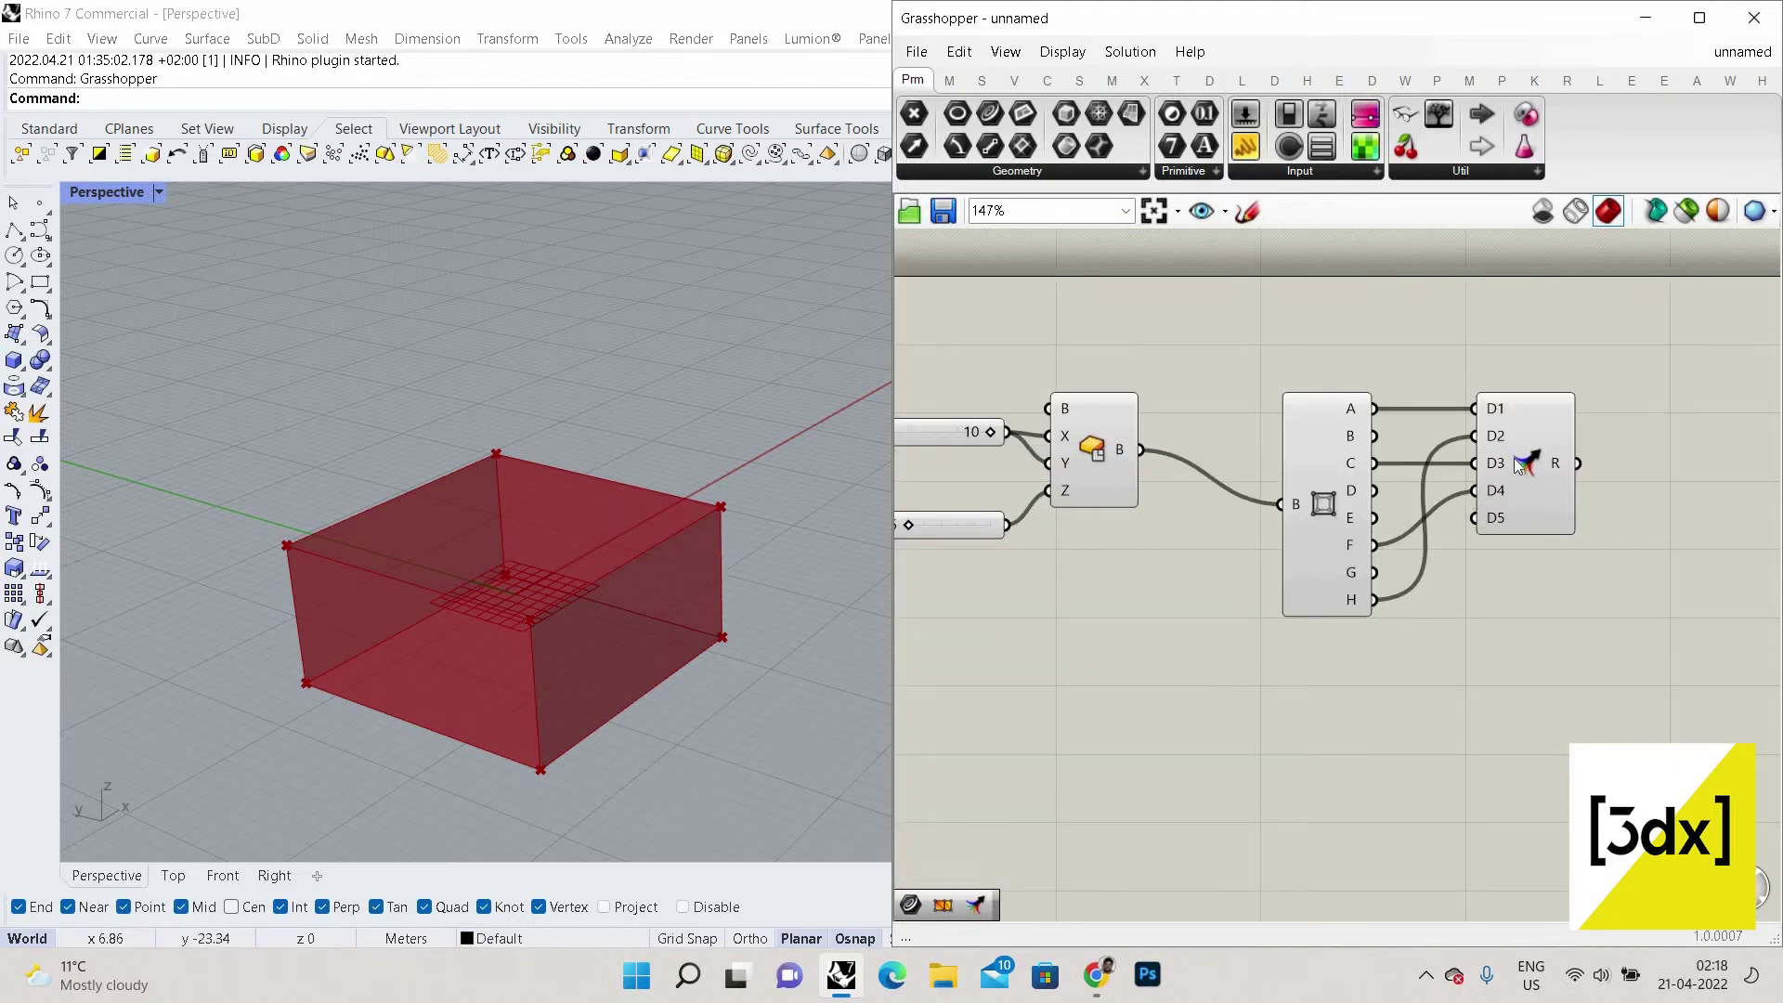
{"action": "scroll", "coordinate": [1172, 678], "scroll_direction": "down", "scroll_amount": 1}
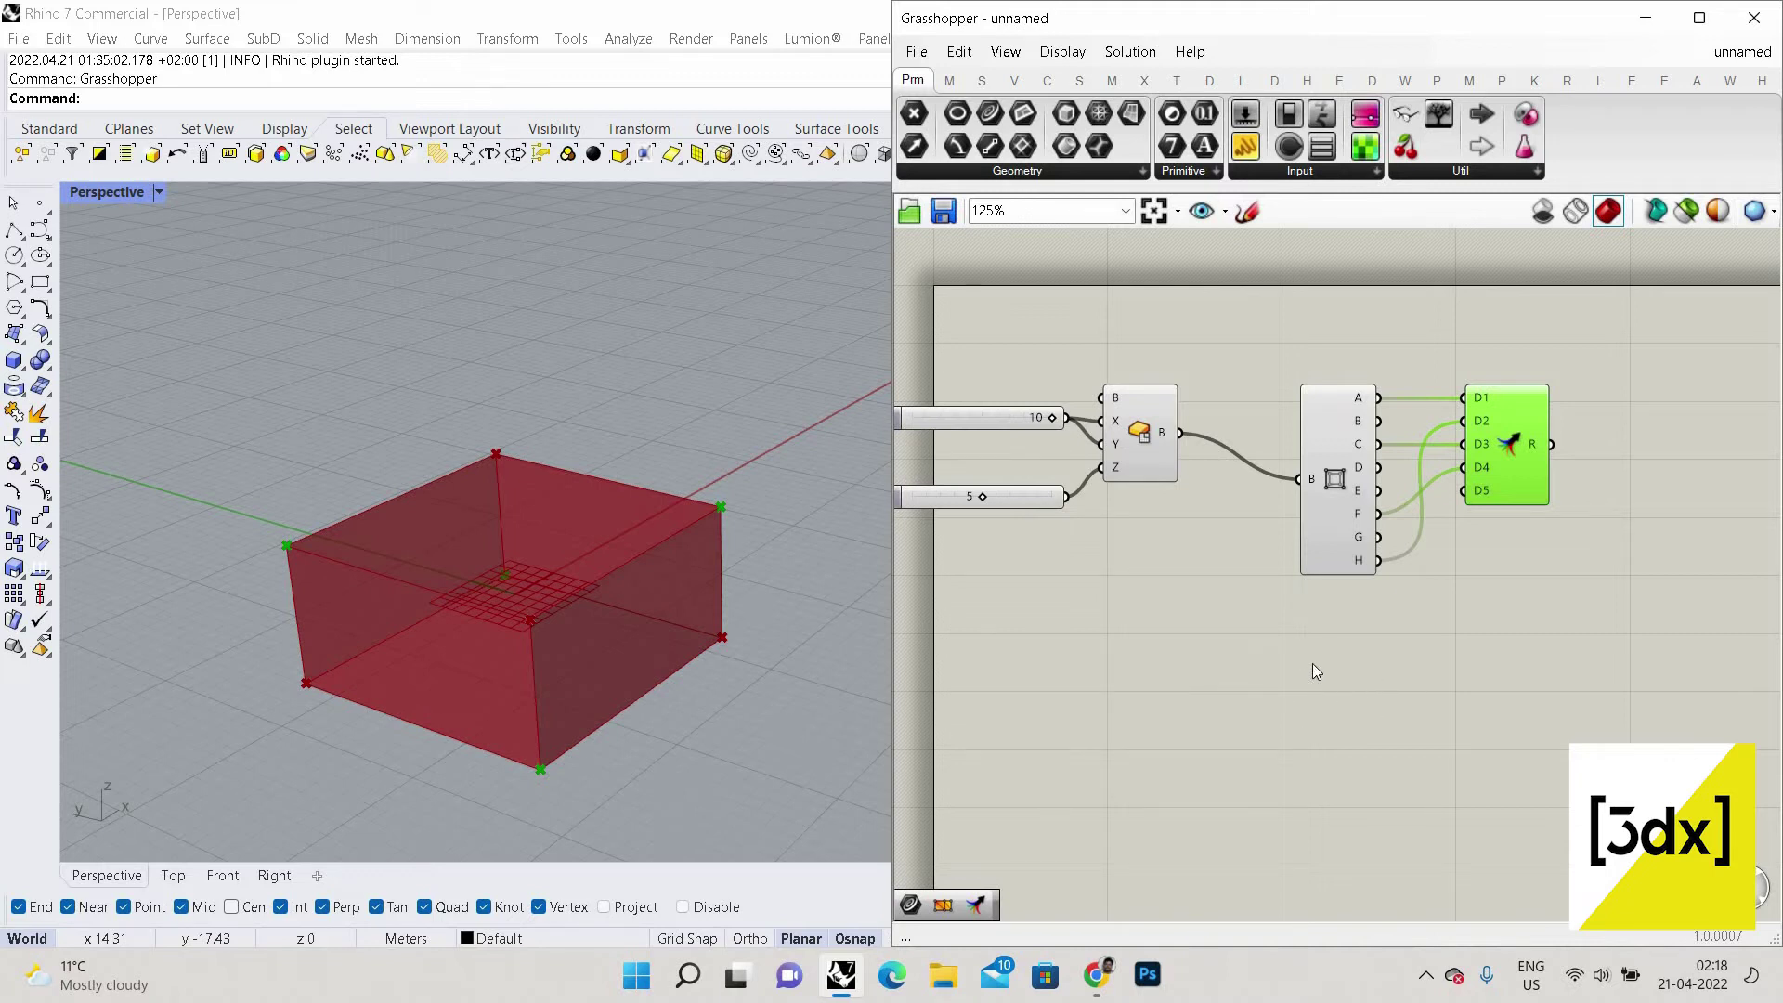
{"action": "scroll", "coordinate": [1531, 511], "scroll_direction": "down", "scroll_amount": 2}
{"action": "scroll", "coordinate": [1532, 516], "scroll_direction": "up", "scroll_amount": 5}
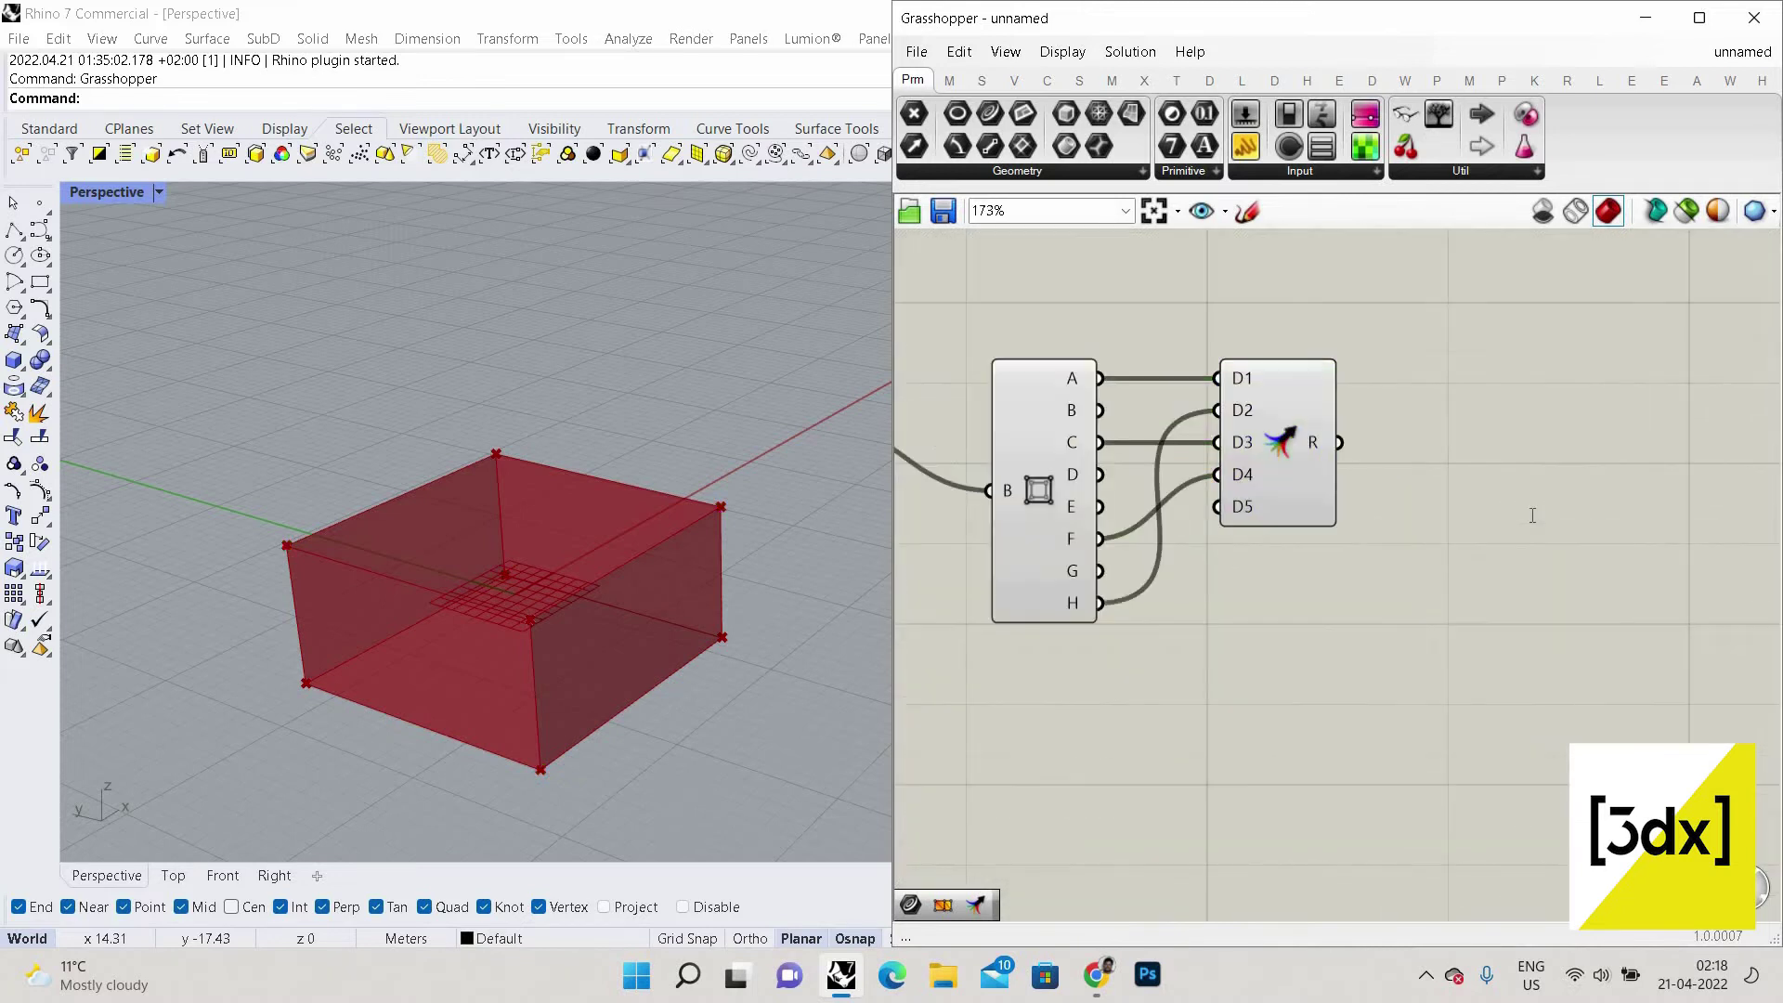
Place a Construct Mesh component and feed the merged points in as vertices.
{"action": "double_click", "coordinate": [1532, 515]}
{"action": "type", "text": "con"}
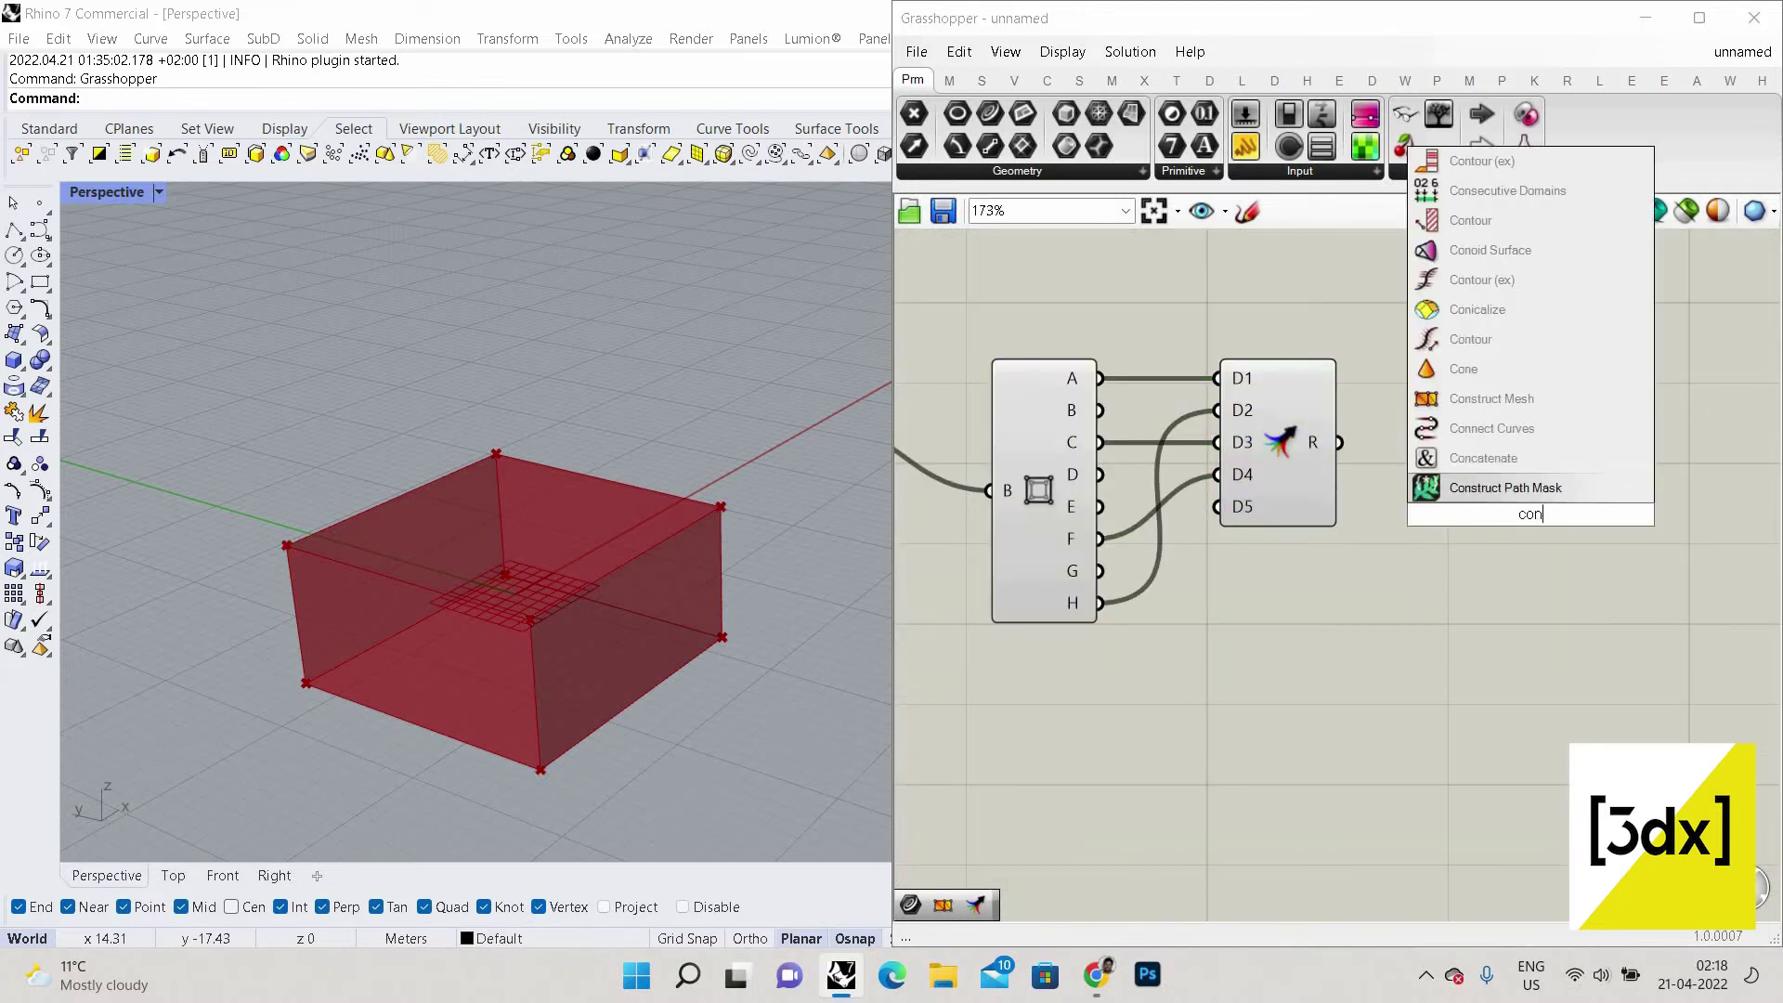
{"action": "type", "text": "streuct"}
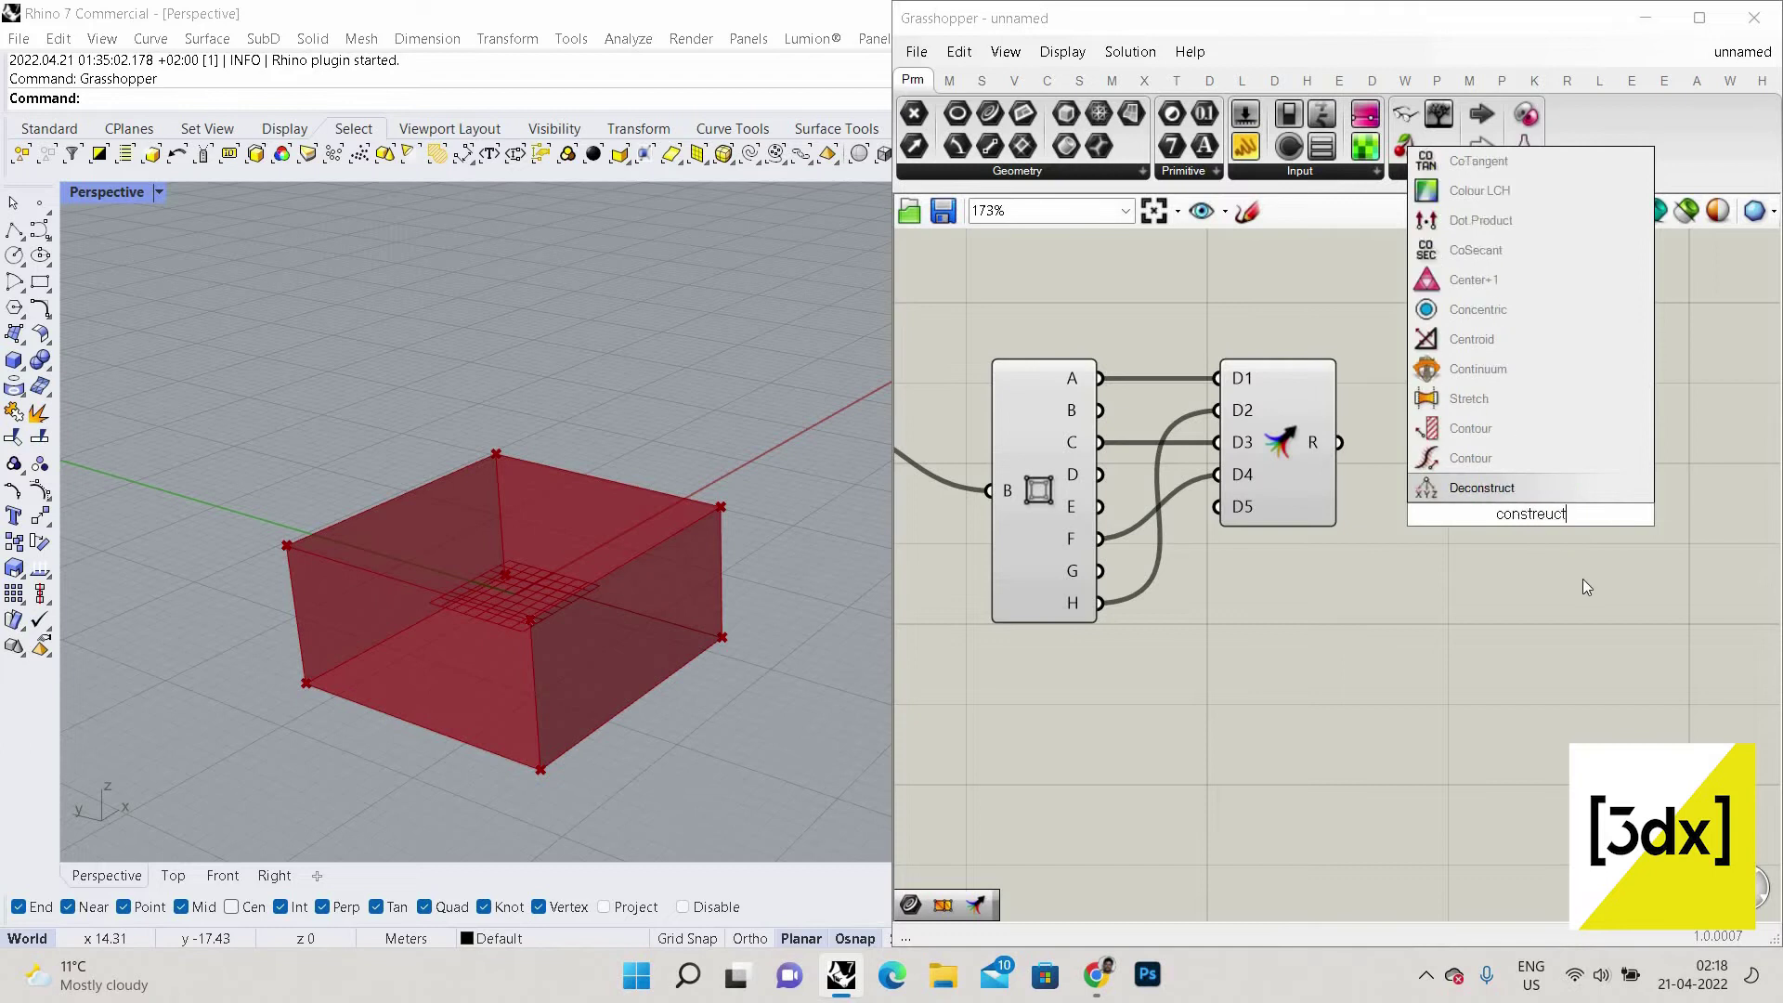
{"action": "key", "text": "BackSpace"}
{"action": "key", "text": "BackSpace"}
{"action": "key", "text": "BackSpace"}
{"action": "key", "text": "BackSpace"}
{"action": "key", "text": "BackSpace"}
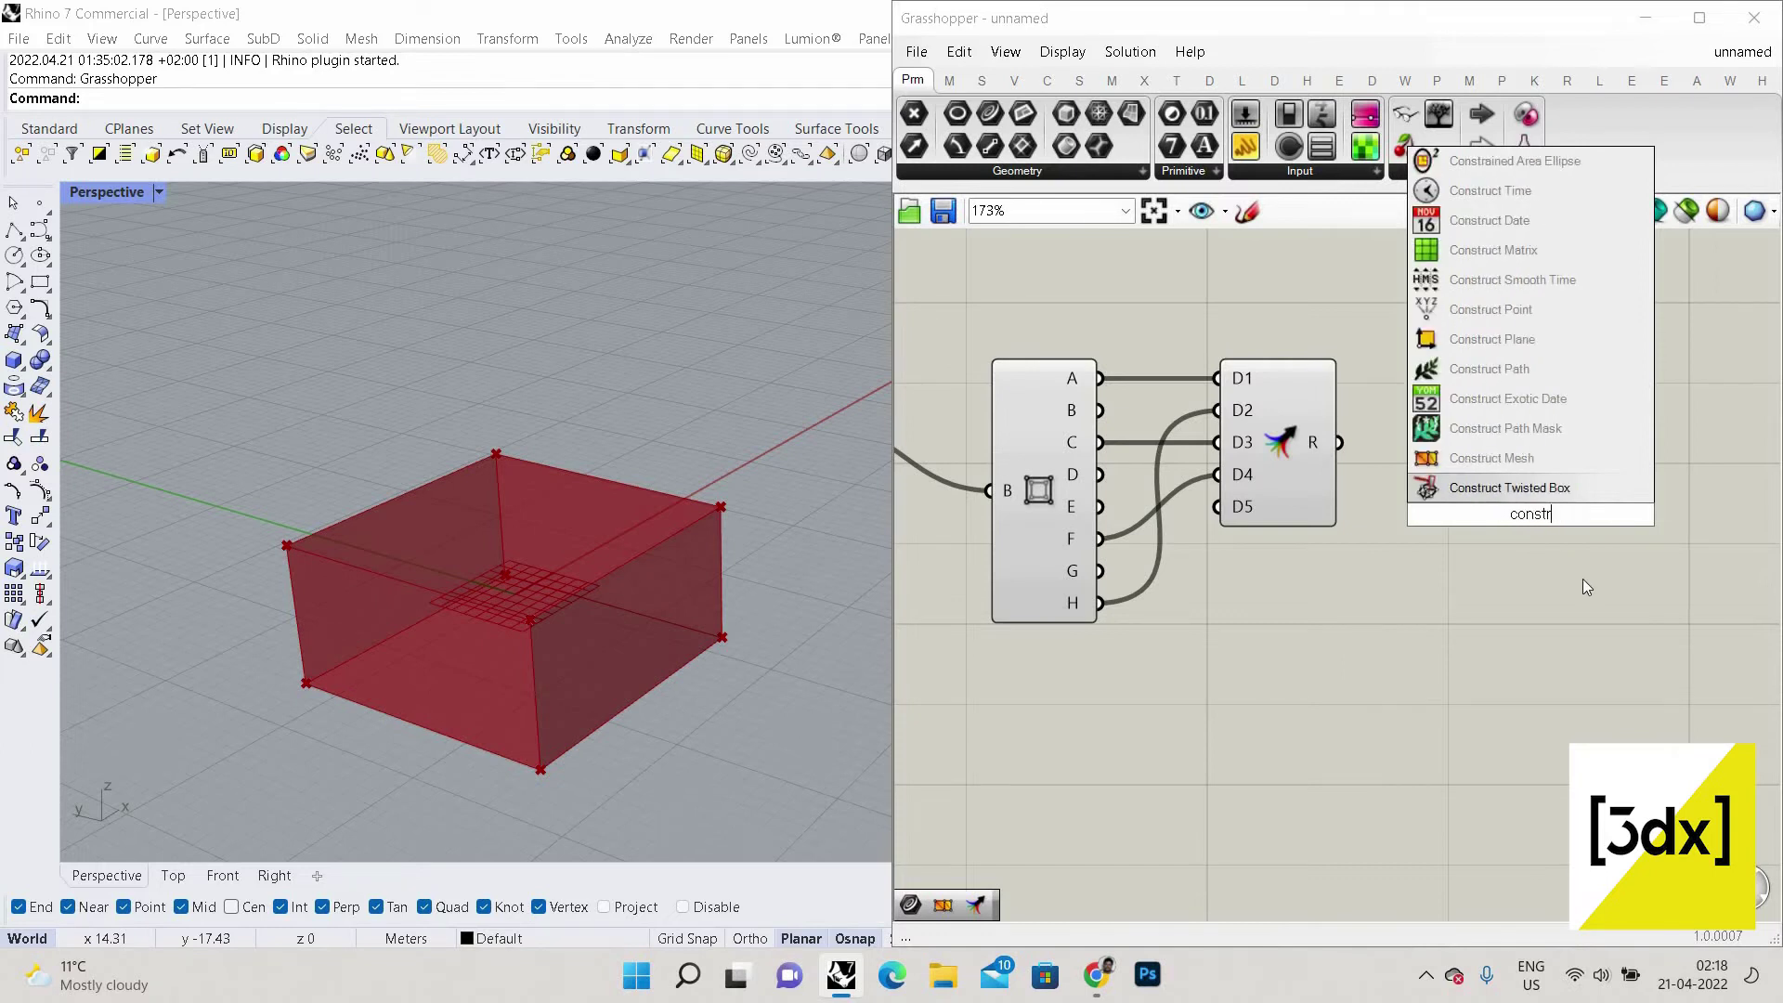
{"action": "type", "text": "ruct mesh"}
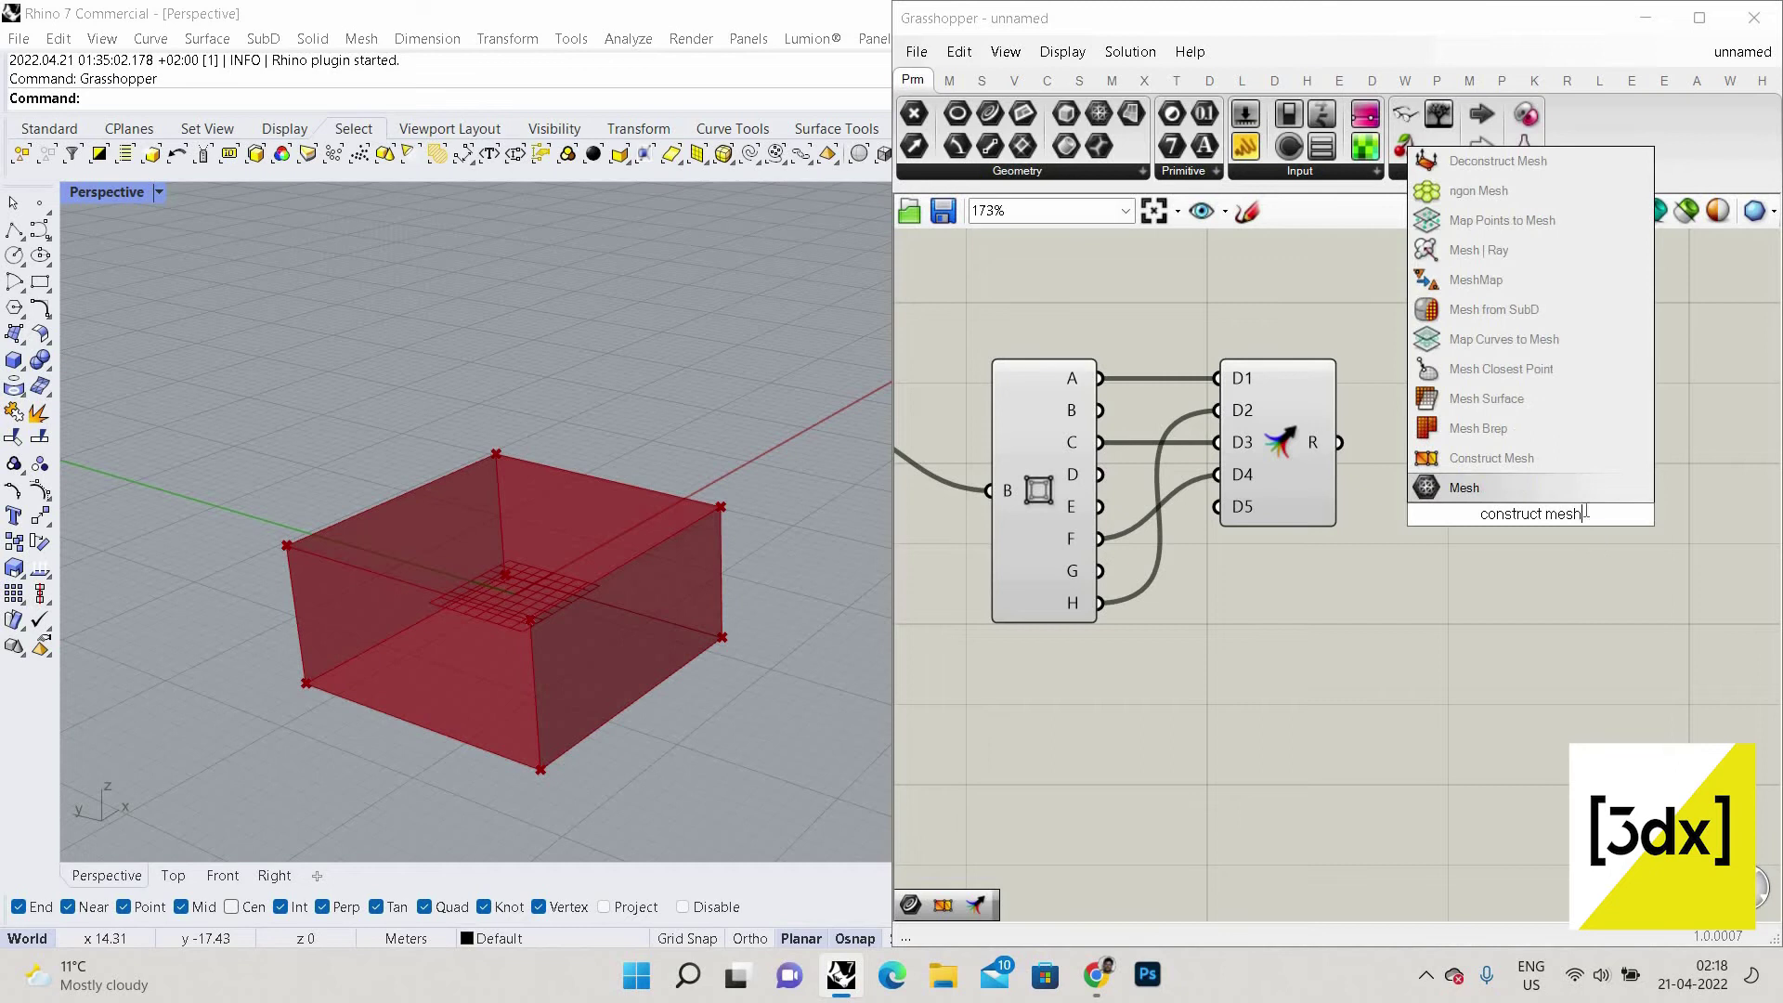
{"action": "scroll", "coordinate": [1551, 520], "scroll_direction": "up", "scroll_amount": 1}
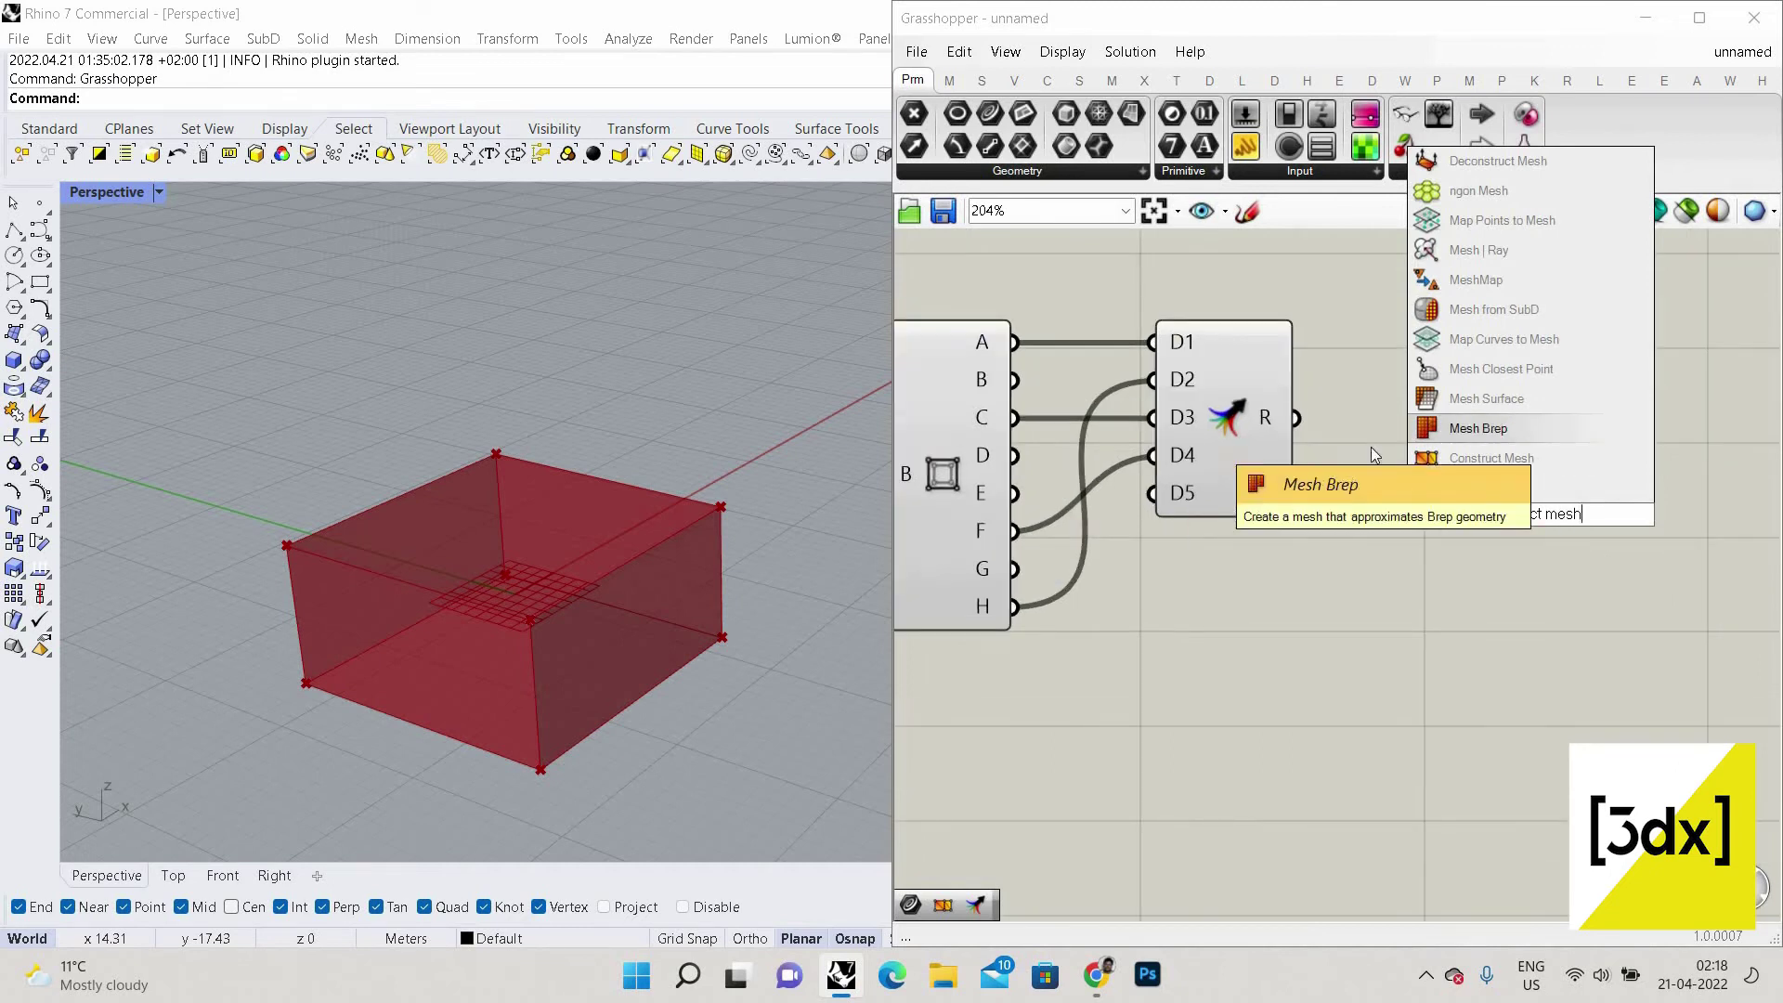
{"action": "left_click", "coordinate": [1492, 458]}
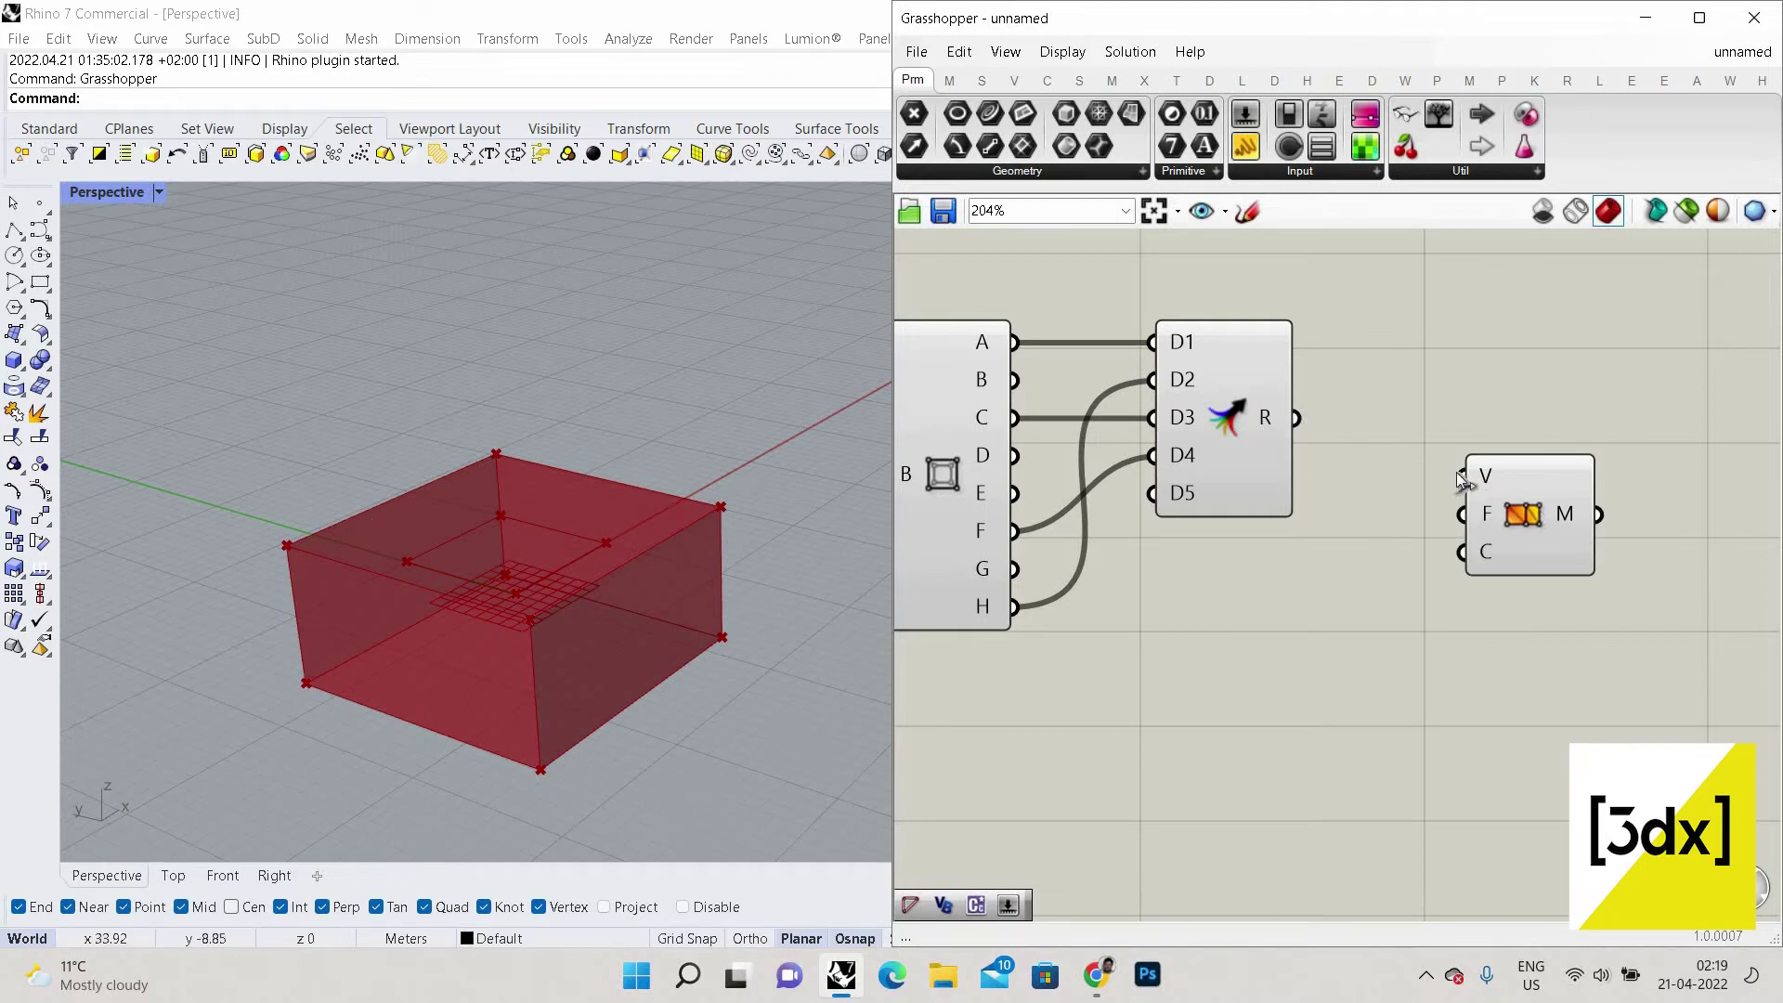
{"action": "left_click_drag", "start_coordinate": [1461, 478], "coordinate": [1298, 418]}
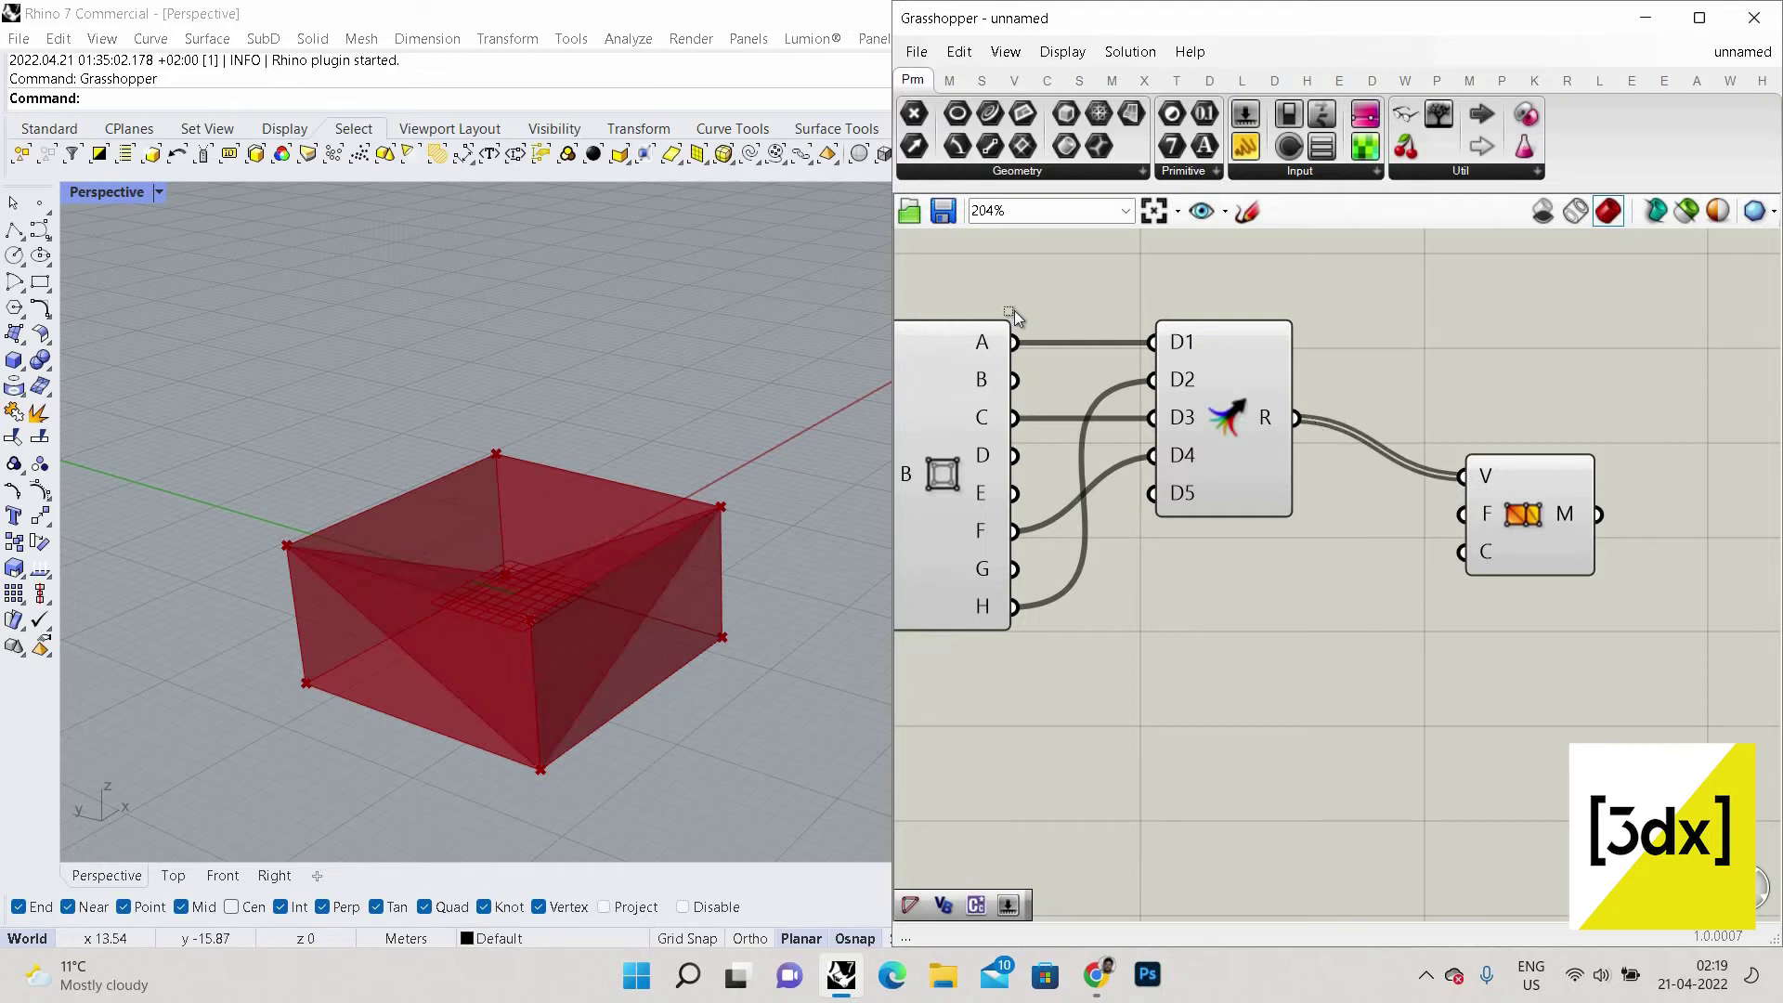
Turn off the preview of the upstream box components, leaving the red mesh visible.
{"action": "scroll", "coordinate": [1015, 318], "scroll_direction": "down", "scroll_amount": 3}
{"action": "left_click_drag", "start_coordinate": [1370, 590], "coordinate": [1011, 312]}
{"action": "right_click", "coordinate": [1040, 348]}
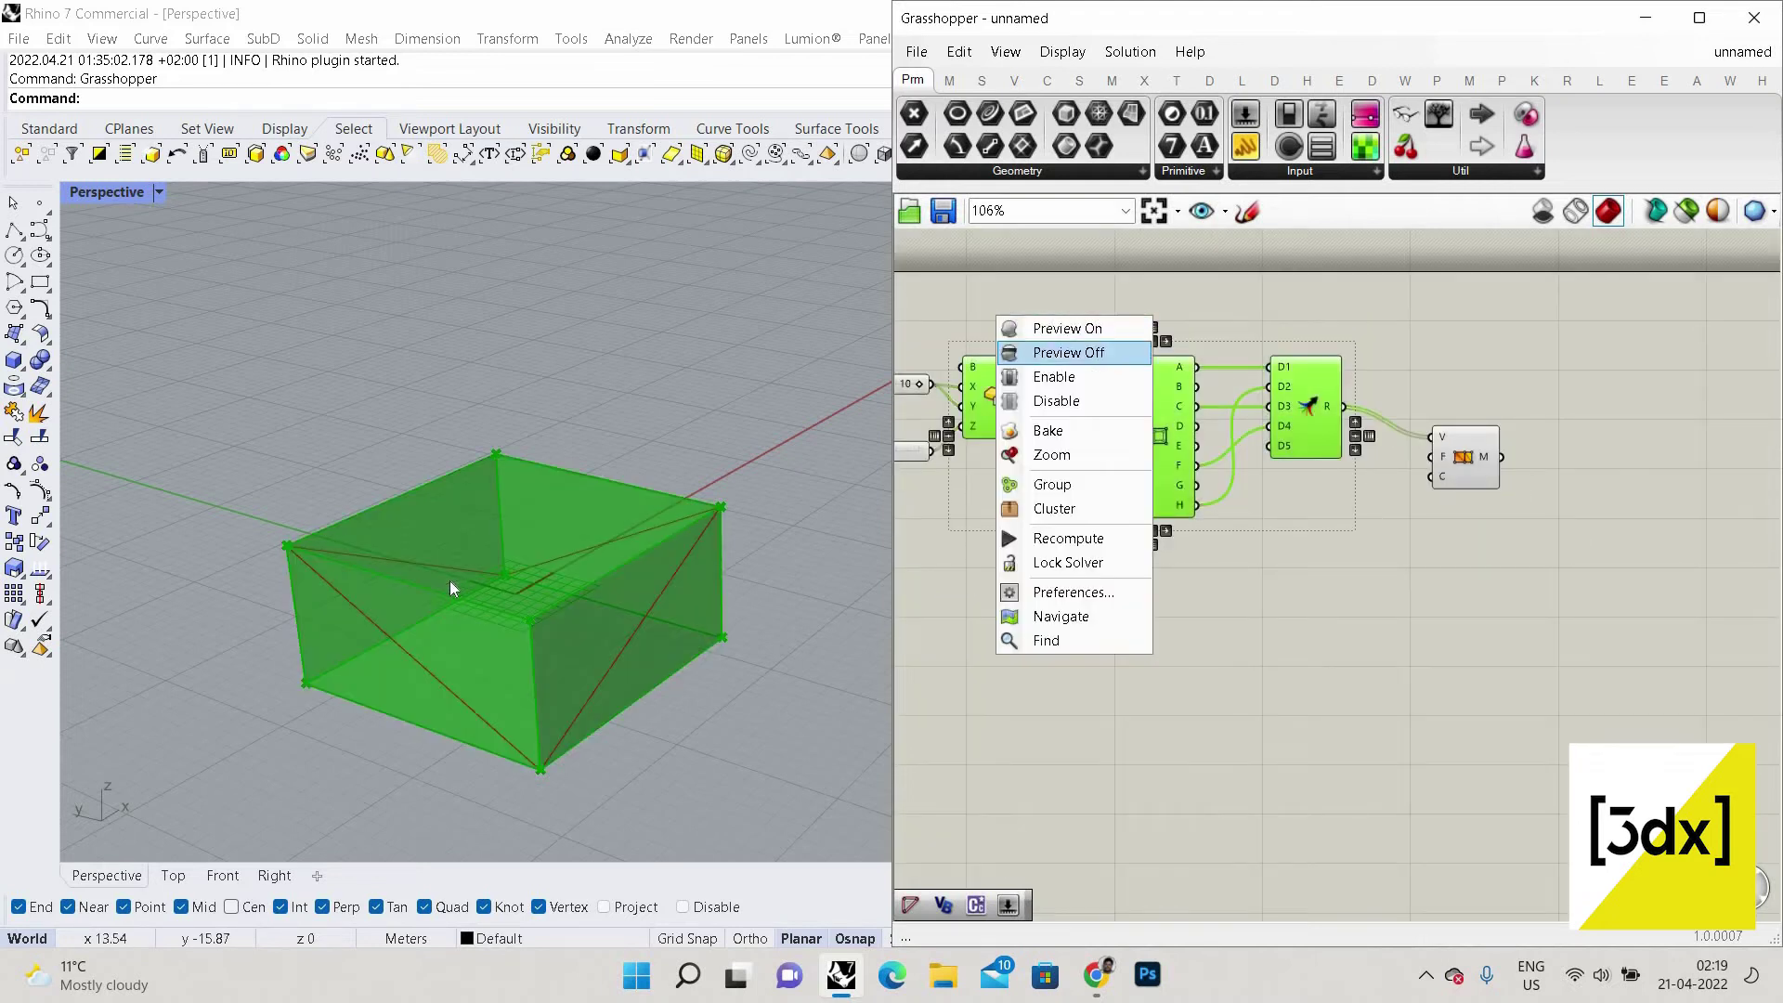
{"action": "key", "text": "Return"}
{"action": "right_click_drag", "start_coordinate": [517, 582], "coordinate": [487, 632]}
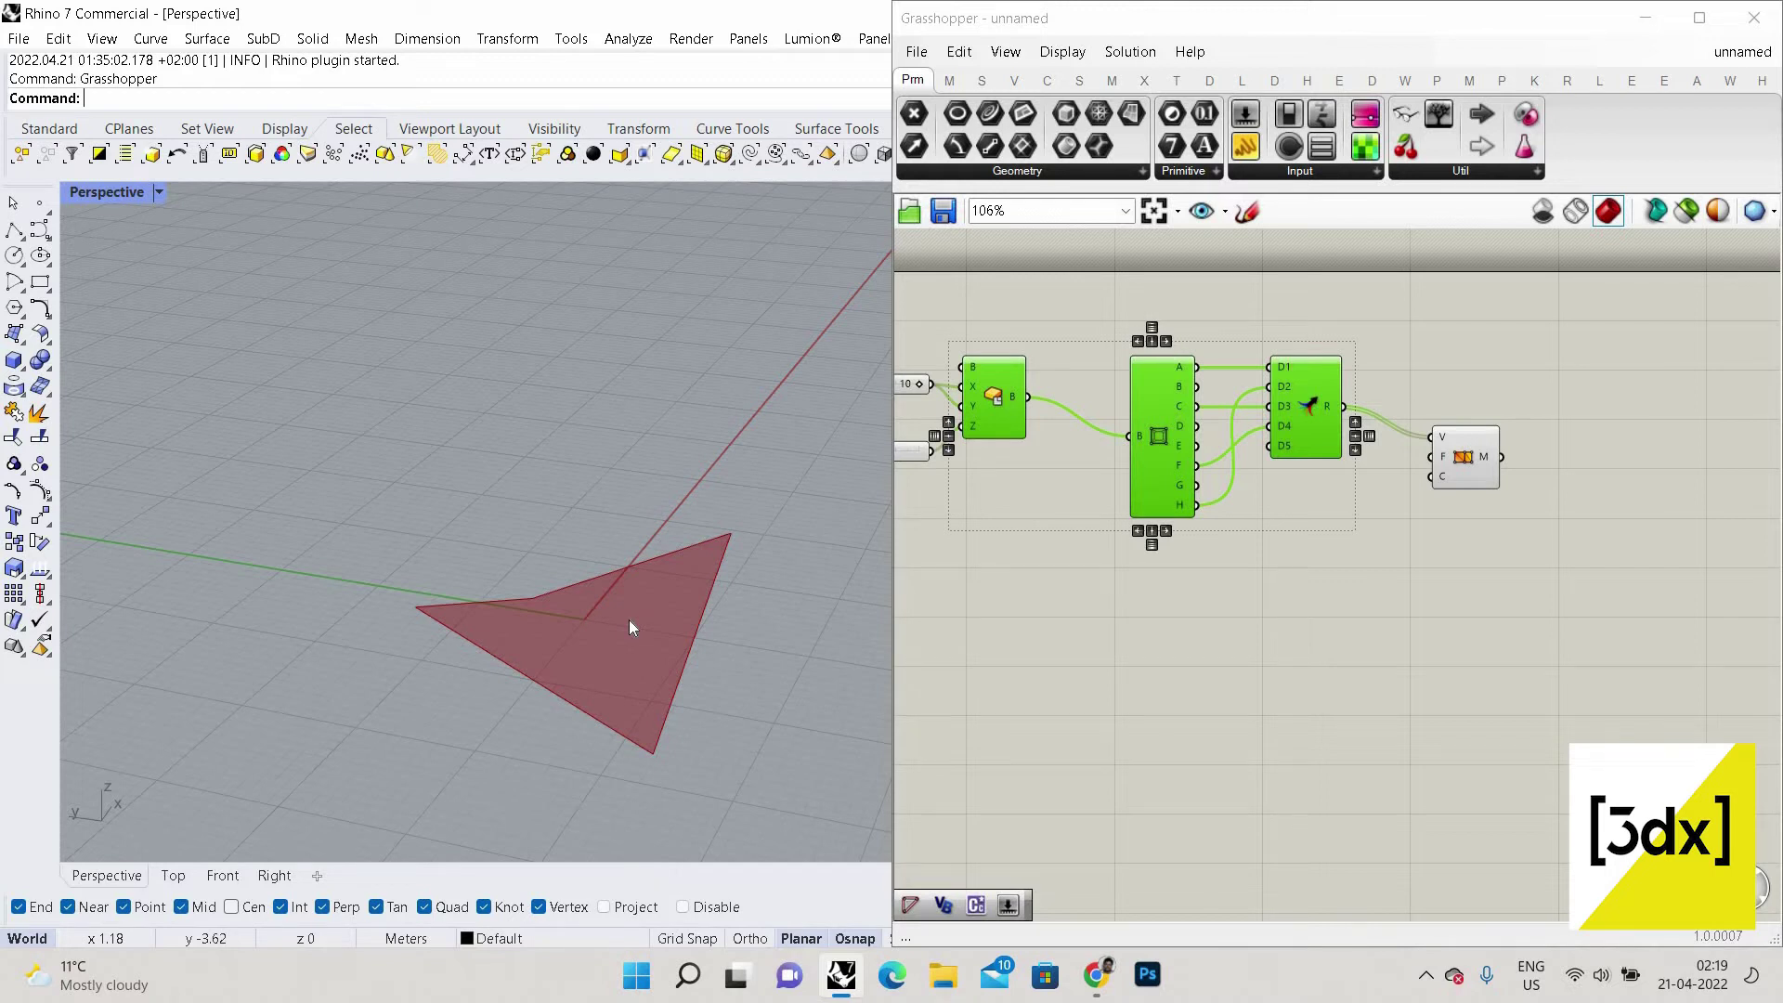
Find Element* Catmull Clark Subdivision via 'element* cat' and position it beside Construct Mesh.
{"action": "scroll", "coordinate": [1375, 498], "scroll_direction": "up", "scroll_amount": 3}
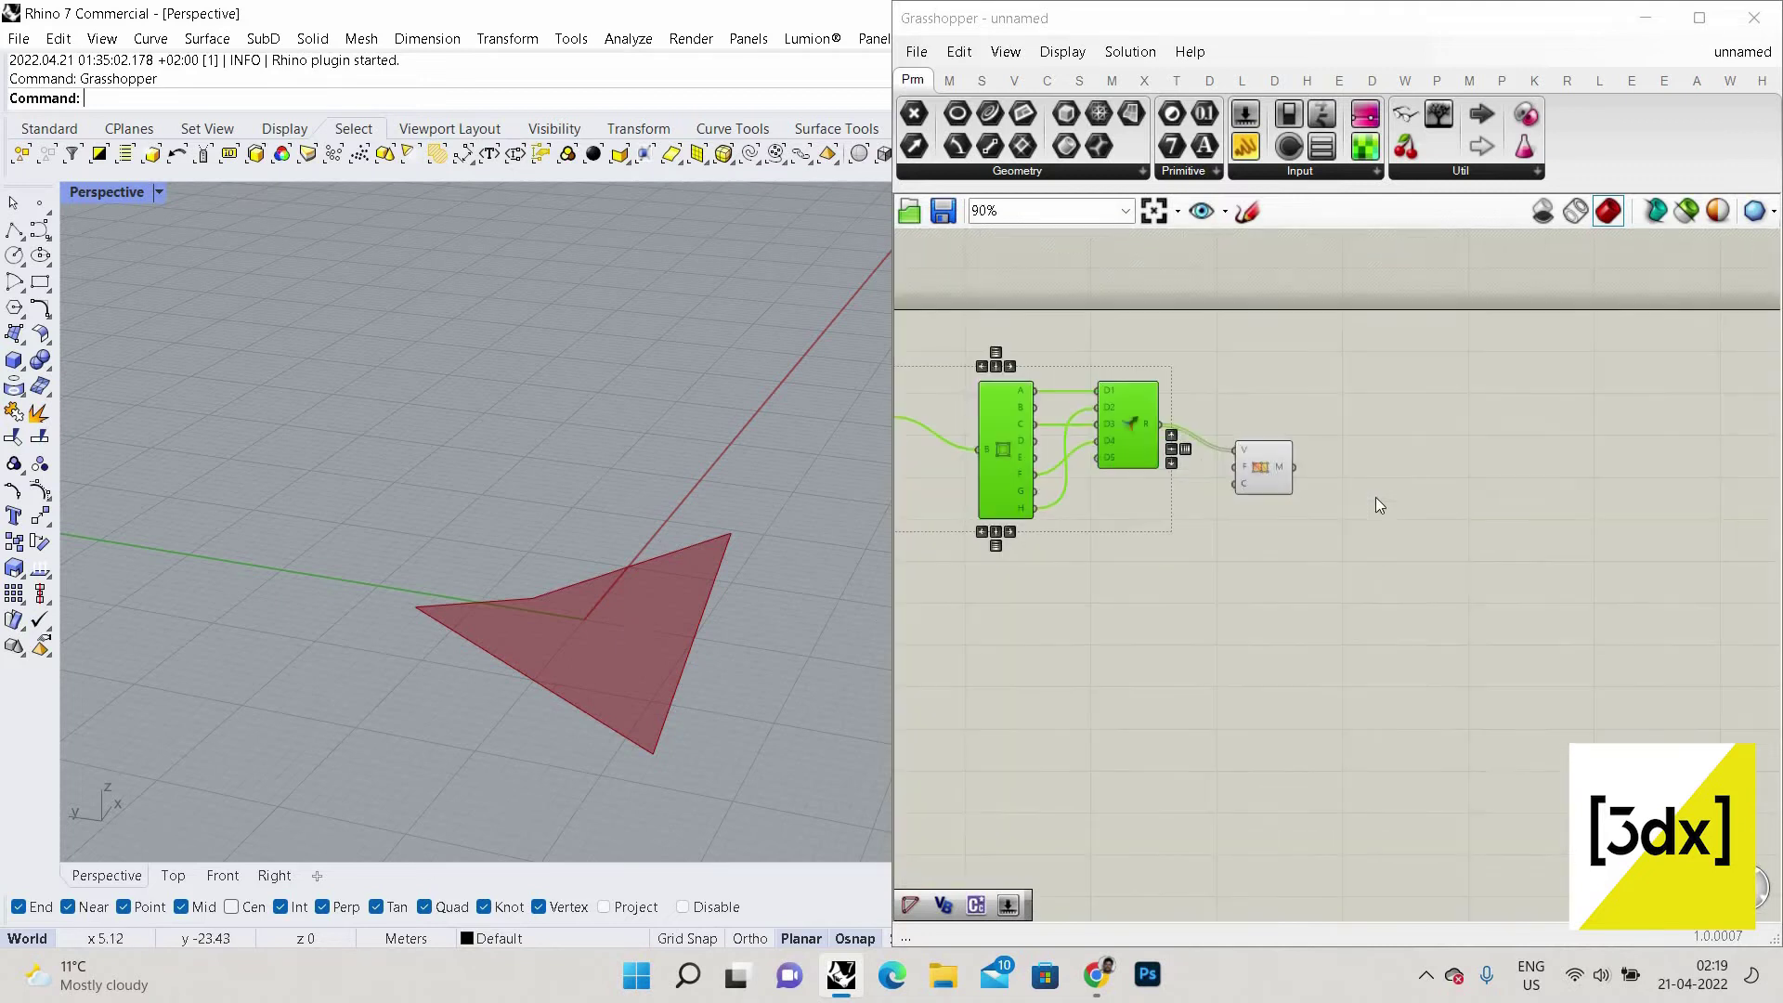
{"action": "double_click", "coordinate": [1375, 493]}
{"action": "type", "text": "elem"}
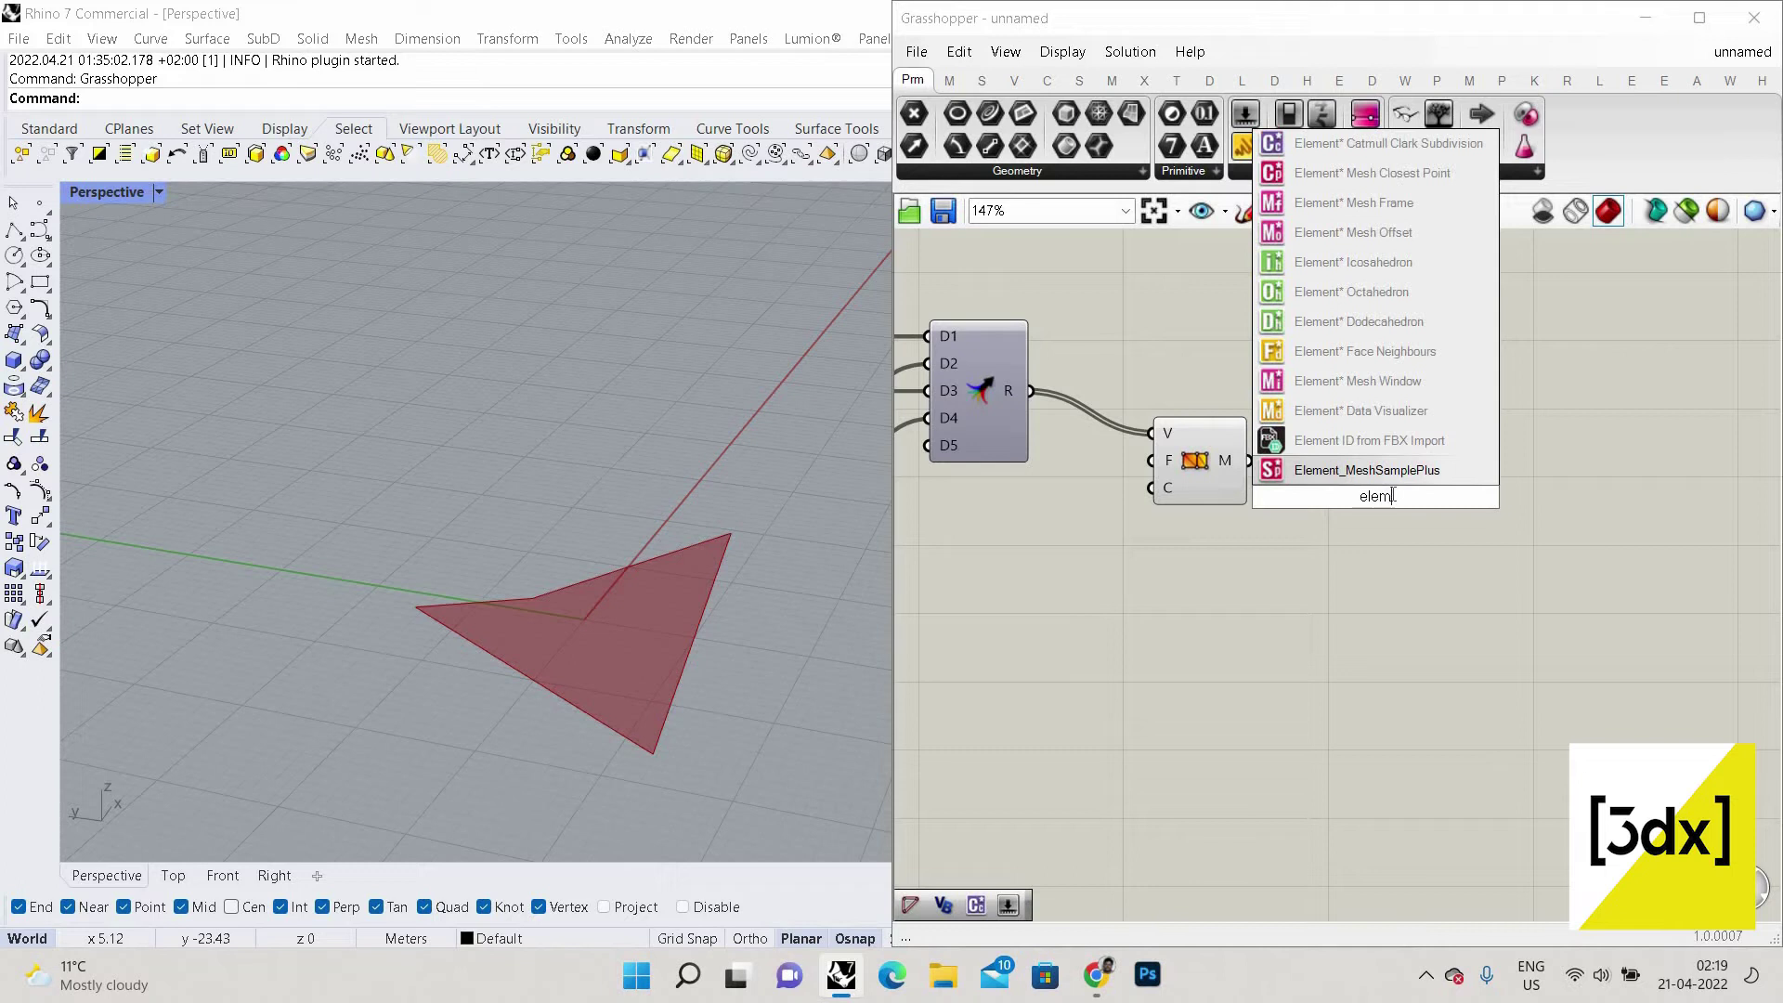
{"action": "type", "text": "ent"}
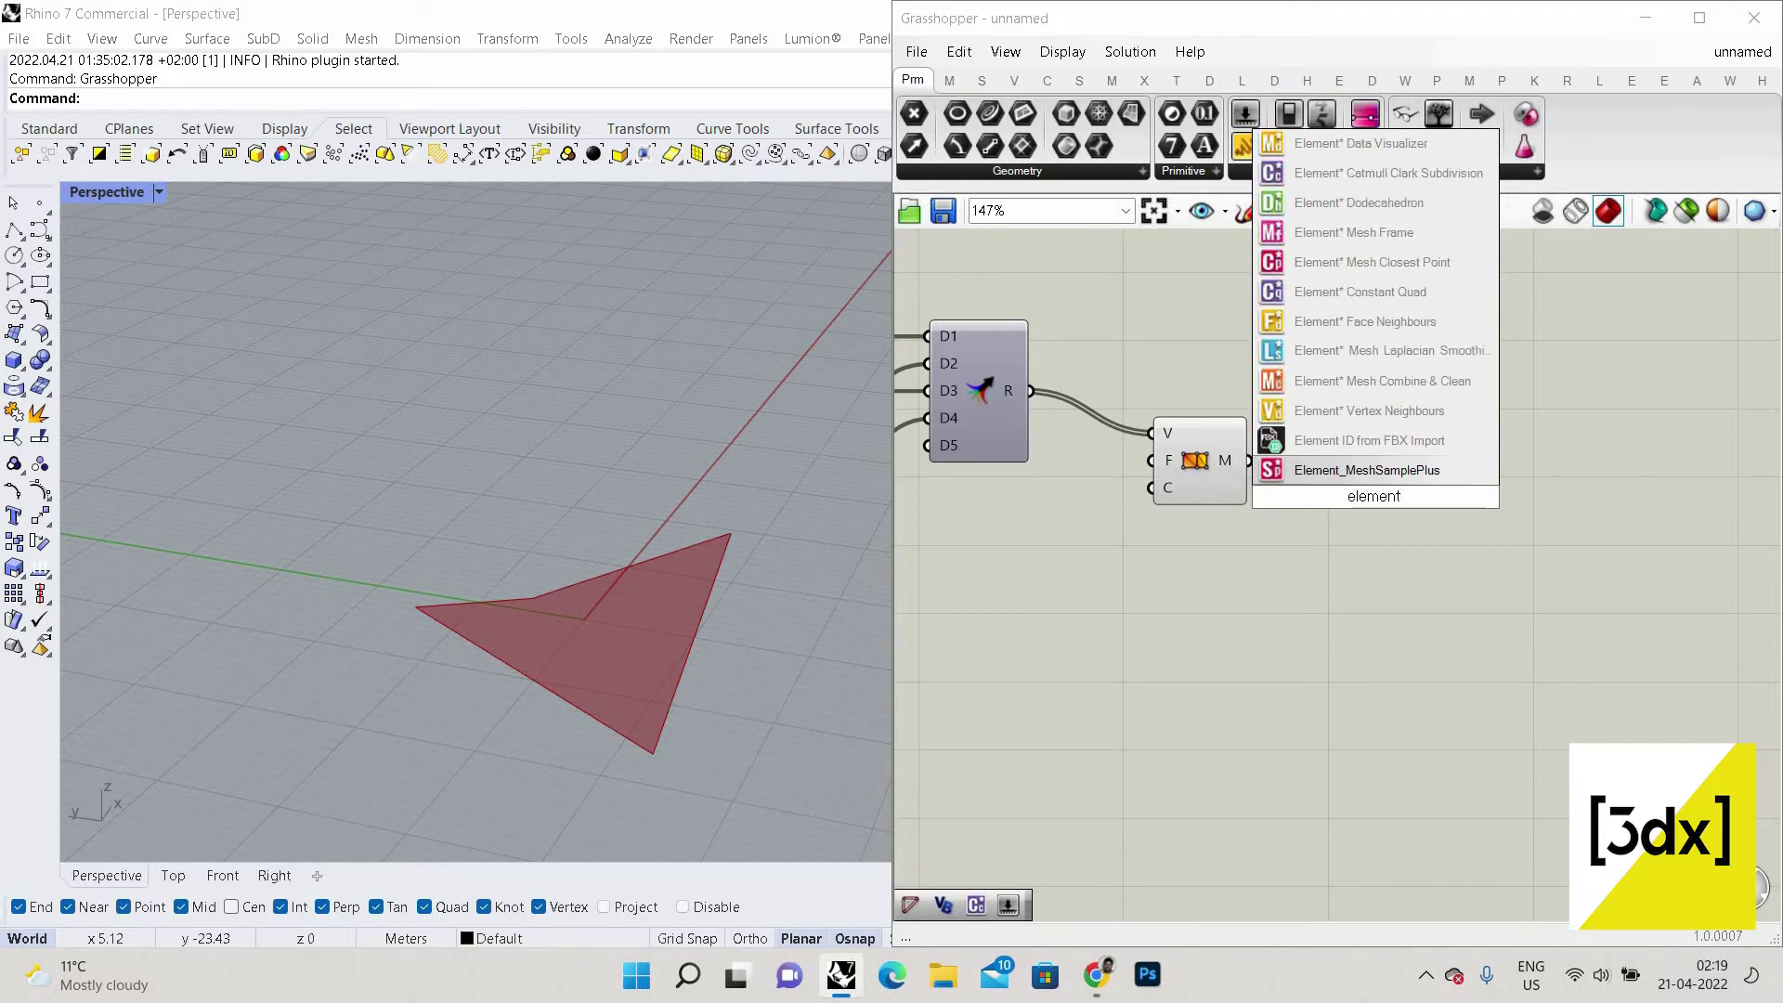
{"action": "key", "text": "BackSpace"}
{"action": "type", "text": "* cat"}
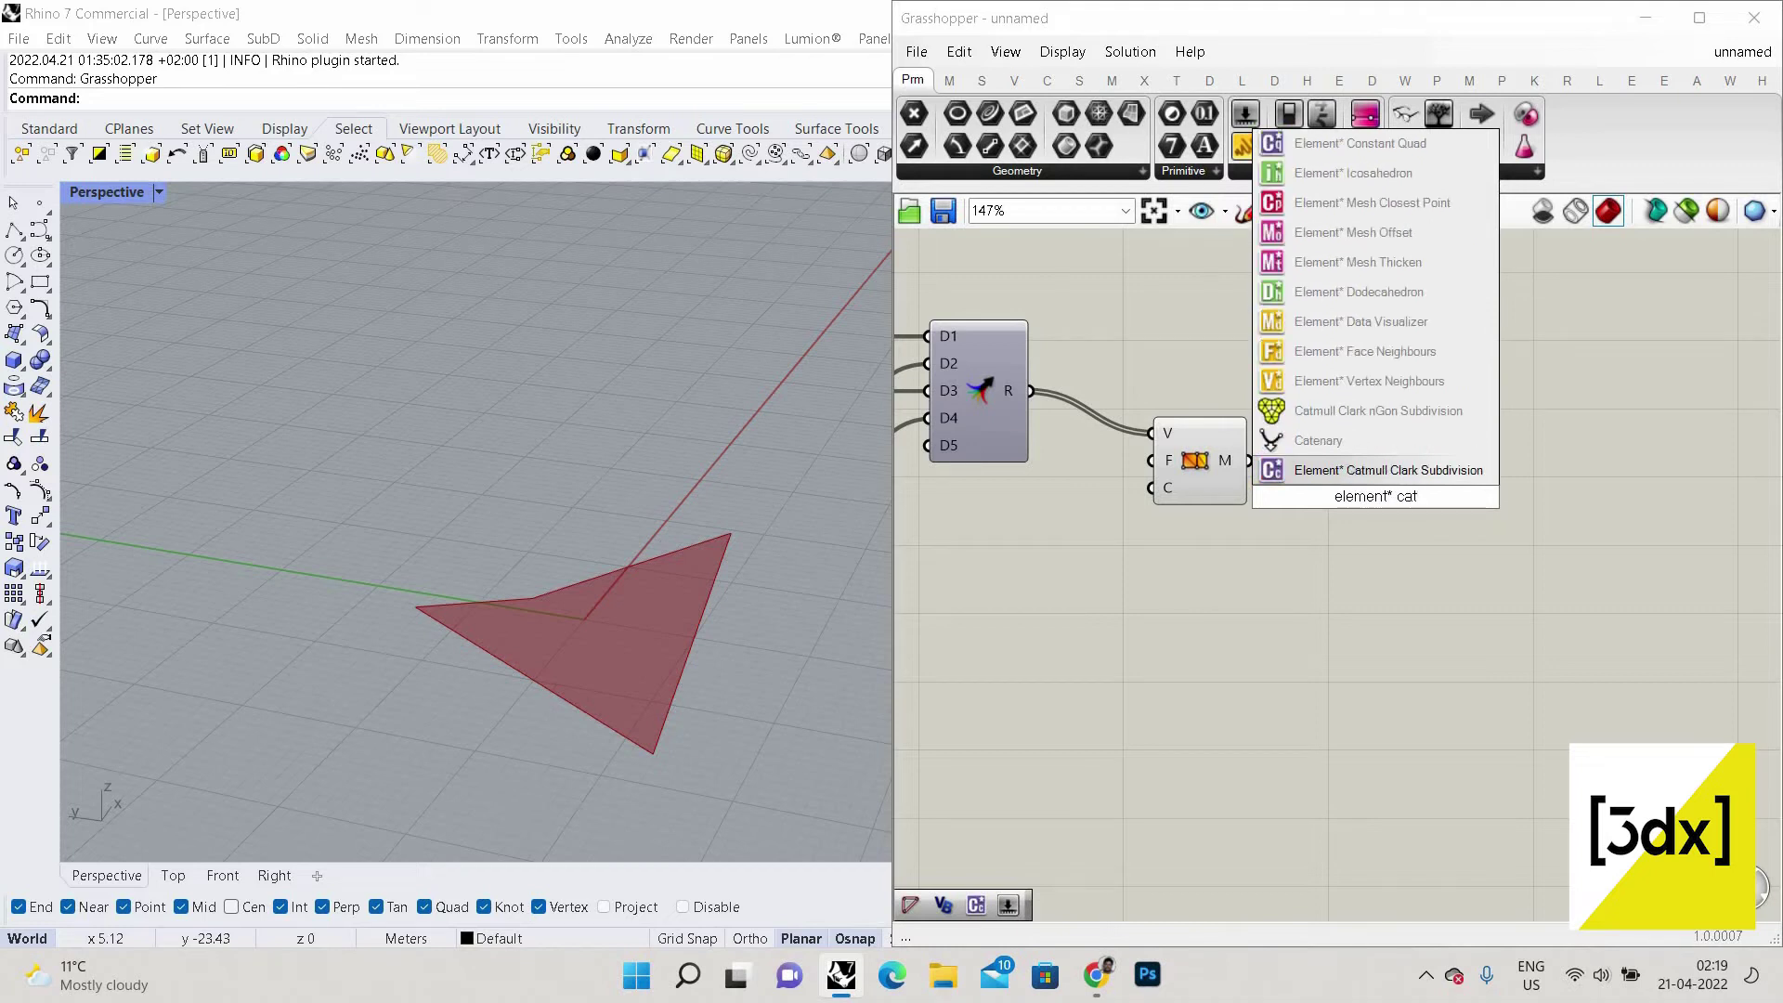
{"action": "left_click", "coordinate": [1421, 470]}
{"action": "scroll", "coordinate": [1375, 531], "scroll_direction": "up", "scroll_amount": 3}
{"action": "left_click_drag", "start_coordinate": [1375, 531], "coordinate": [1389, 578]}
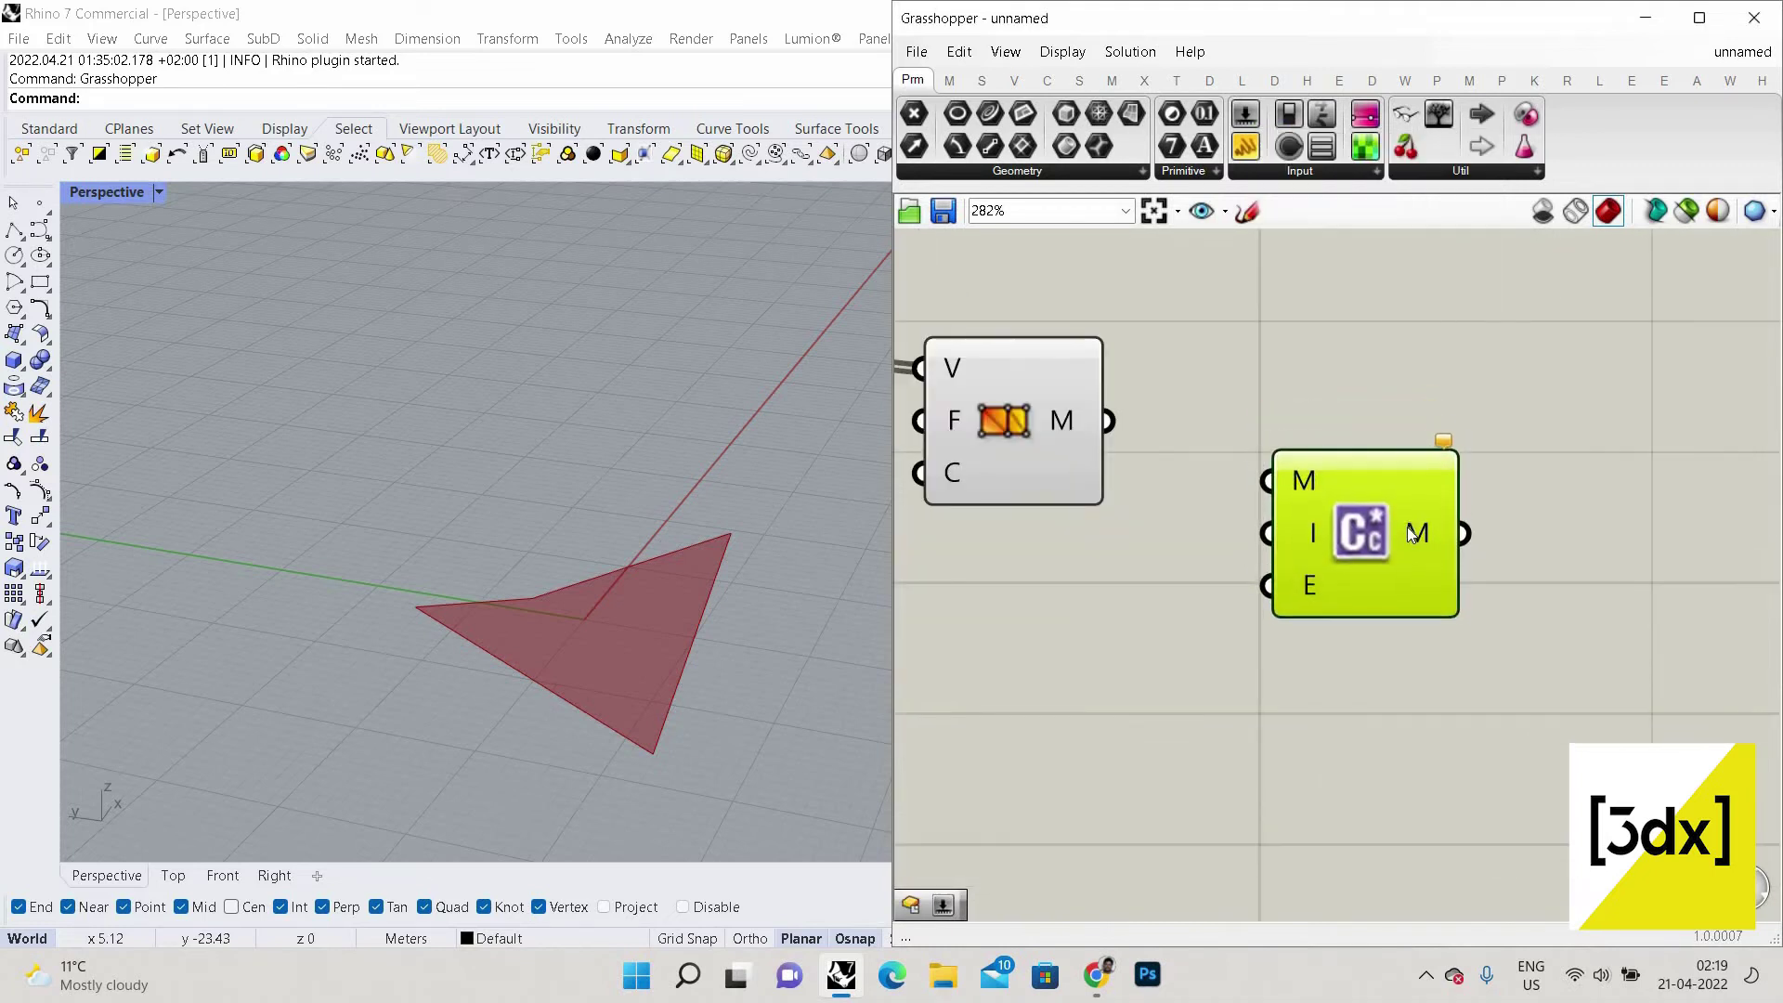
{"action": "scroll", "coordinate": [1392, 577], "scroll_direction": "down", "scroll_amount": 1}
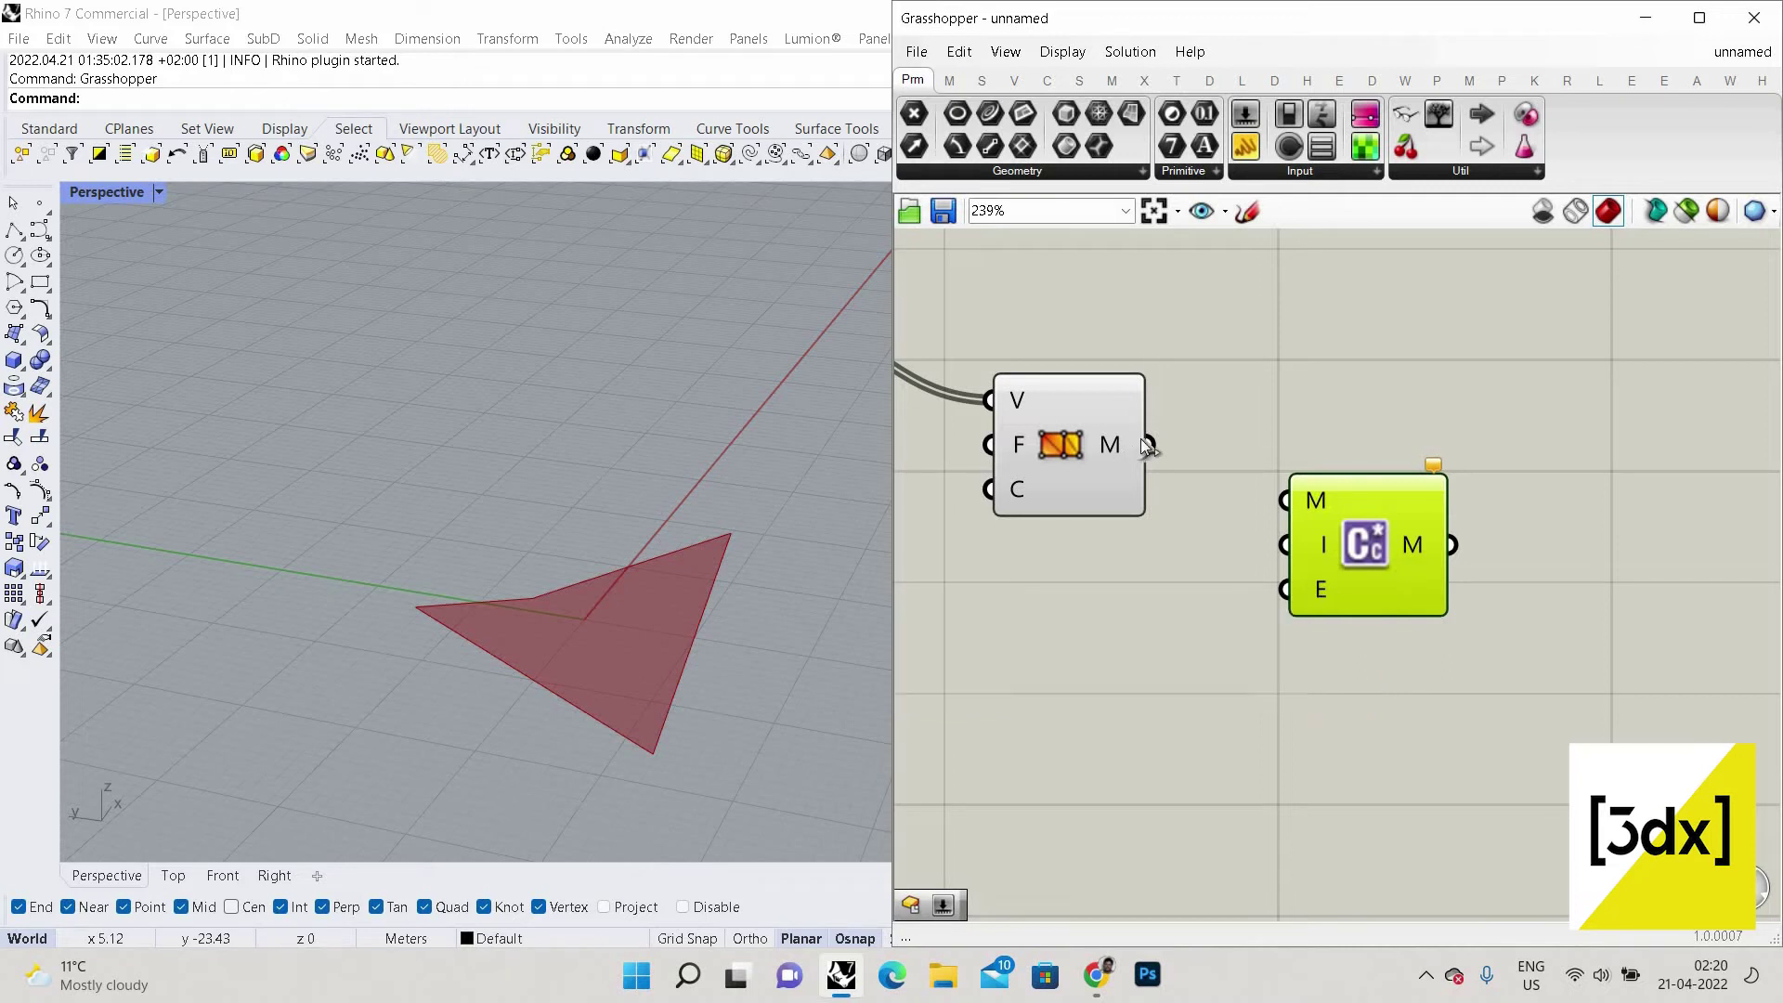
Feed the Construct Mesh output into the Catmull Clark subdivision component.
{"action": "left_click_drag", "start_coordinate": [1150, 445], "coordinate": [1286, 500]}
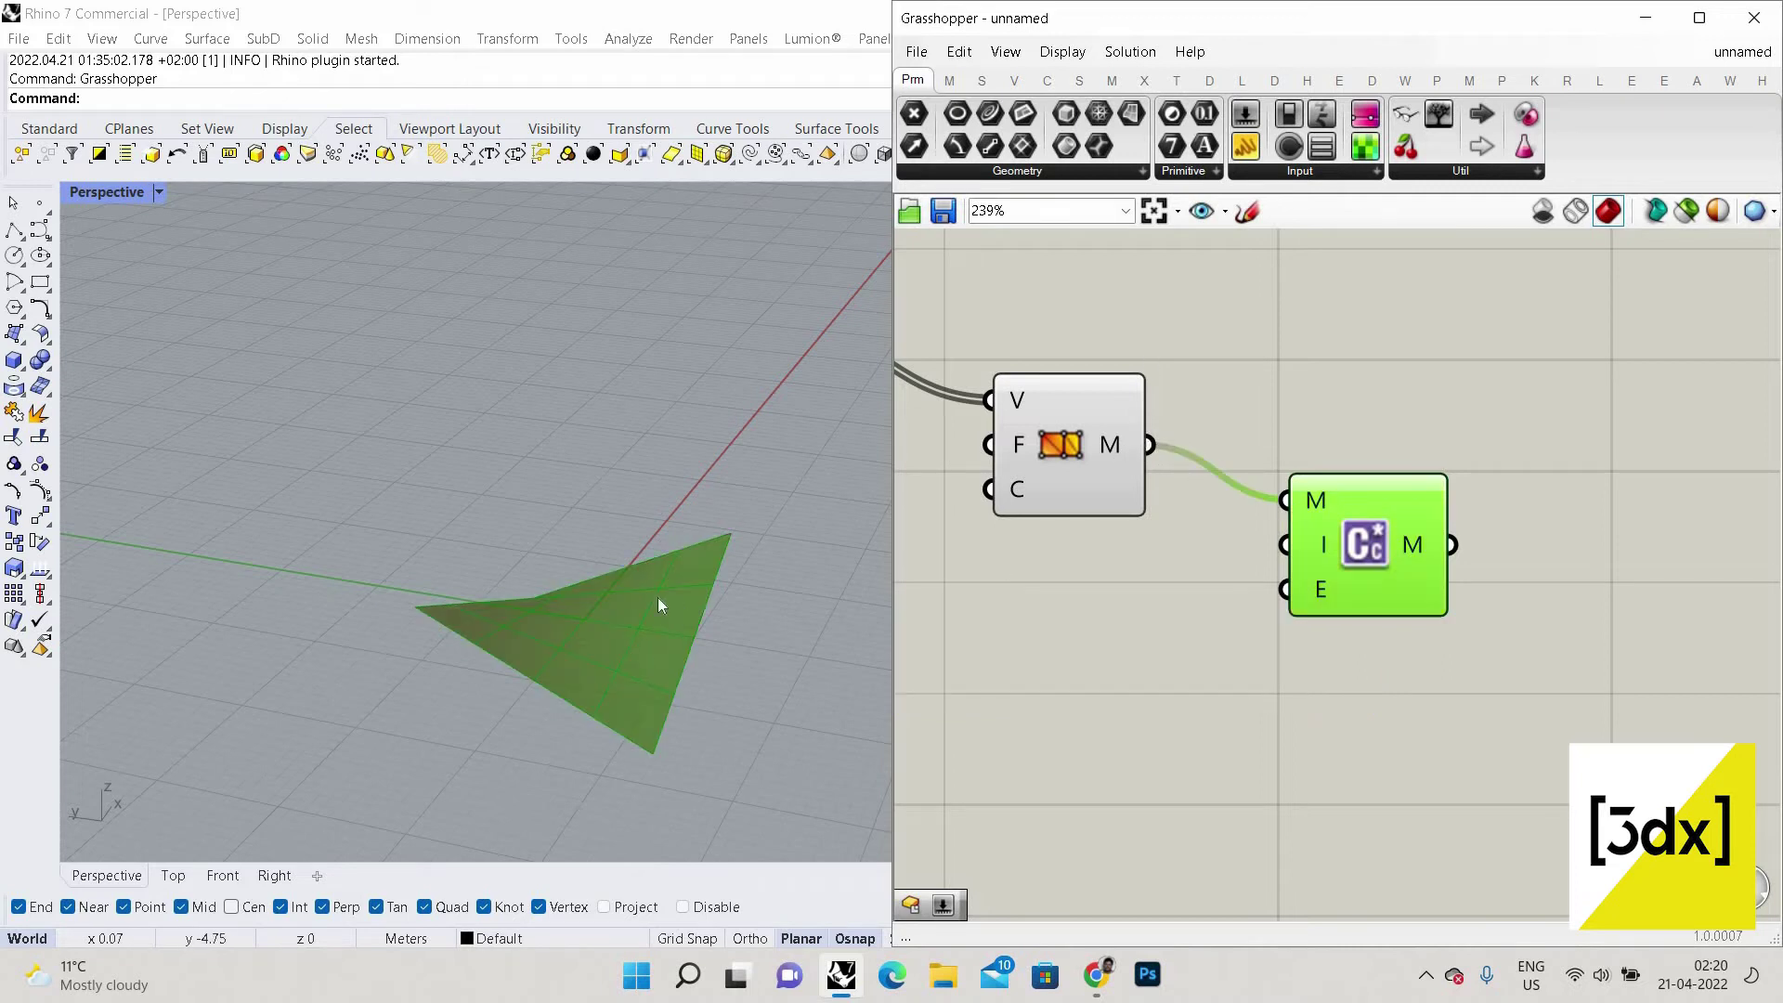
{"action": "scroll", "coordinate": [687, 632], "scroll_direction": "up", "scroll_amount": 5}
{"action": "scroll", "coordinate": [699, 650], "scroll_direction": "down", "scroll_amount": 5}
{"action": "right_click_drag", "start_coordinate": [688, 708], "coordinate": [459, 656]}
{"action": "scroll", "coordinate": [510, 566], "scroll_direction": "up", "scroll_amount": 3}
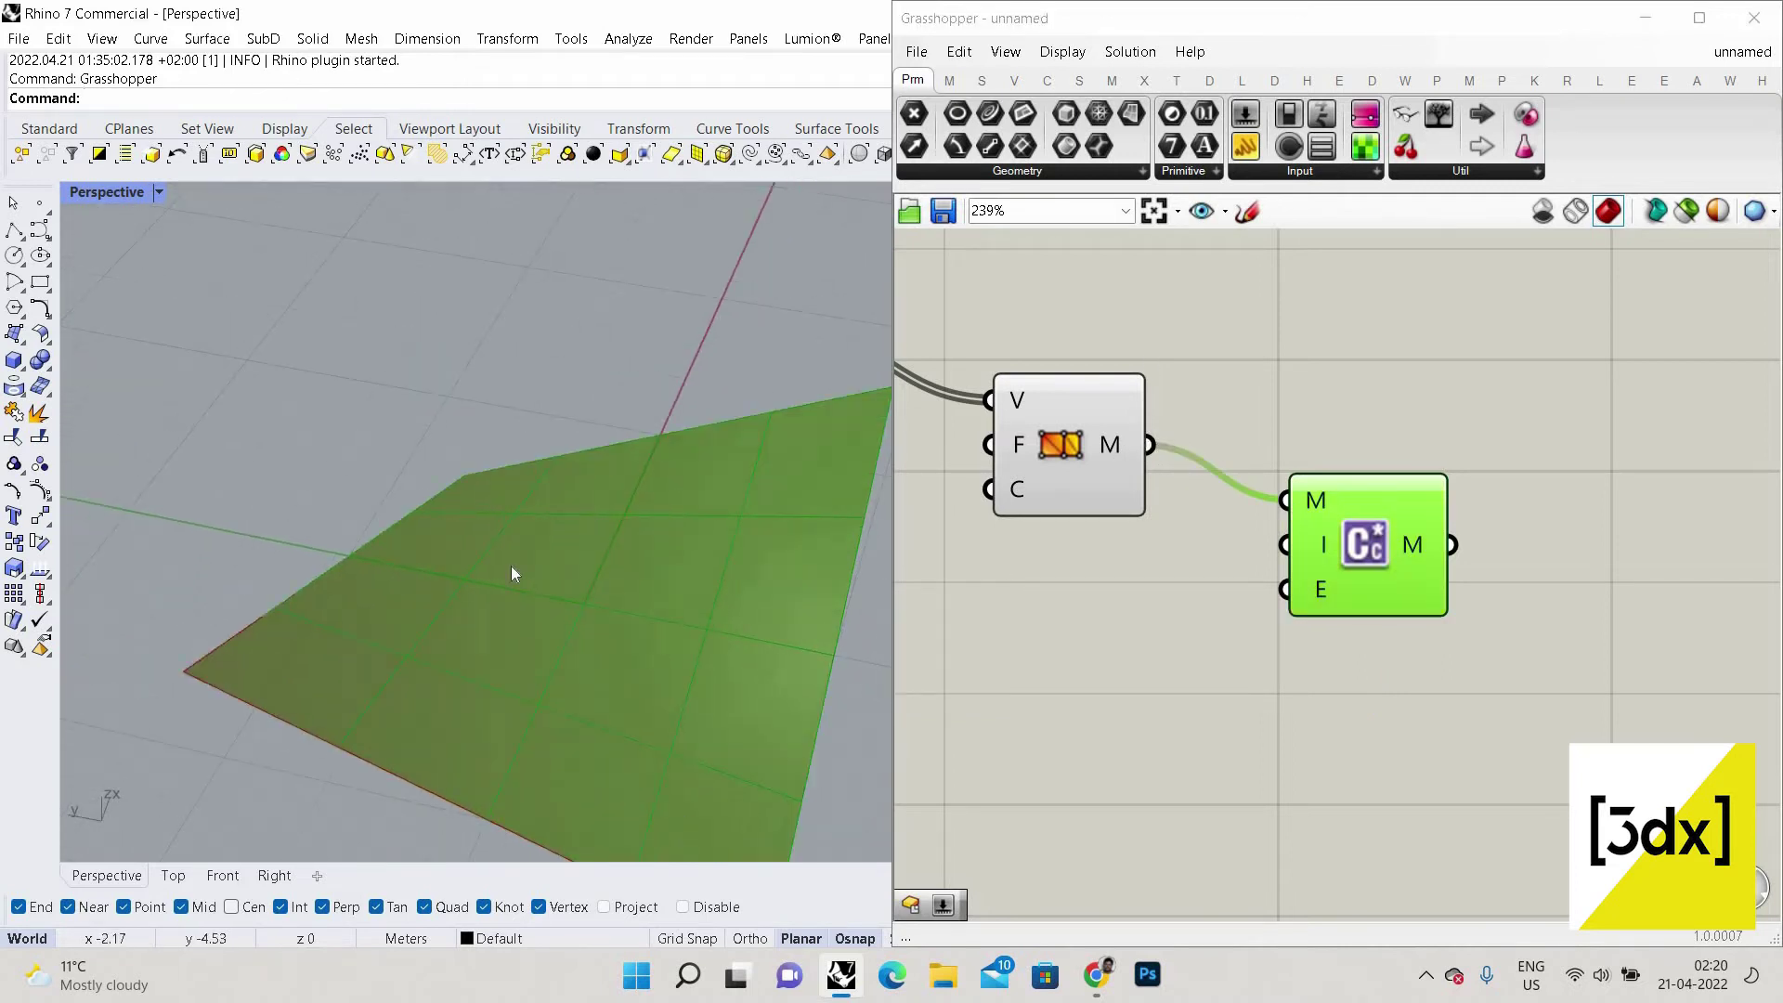
{"action": "scroll", "coordinate": [544, 678], "scroll_direction": "down", "scroll_amount": 3}
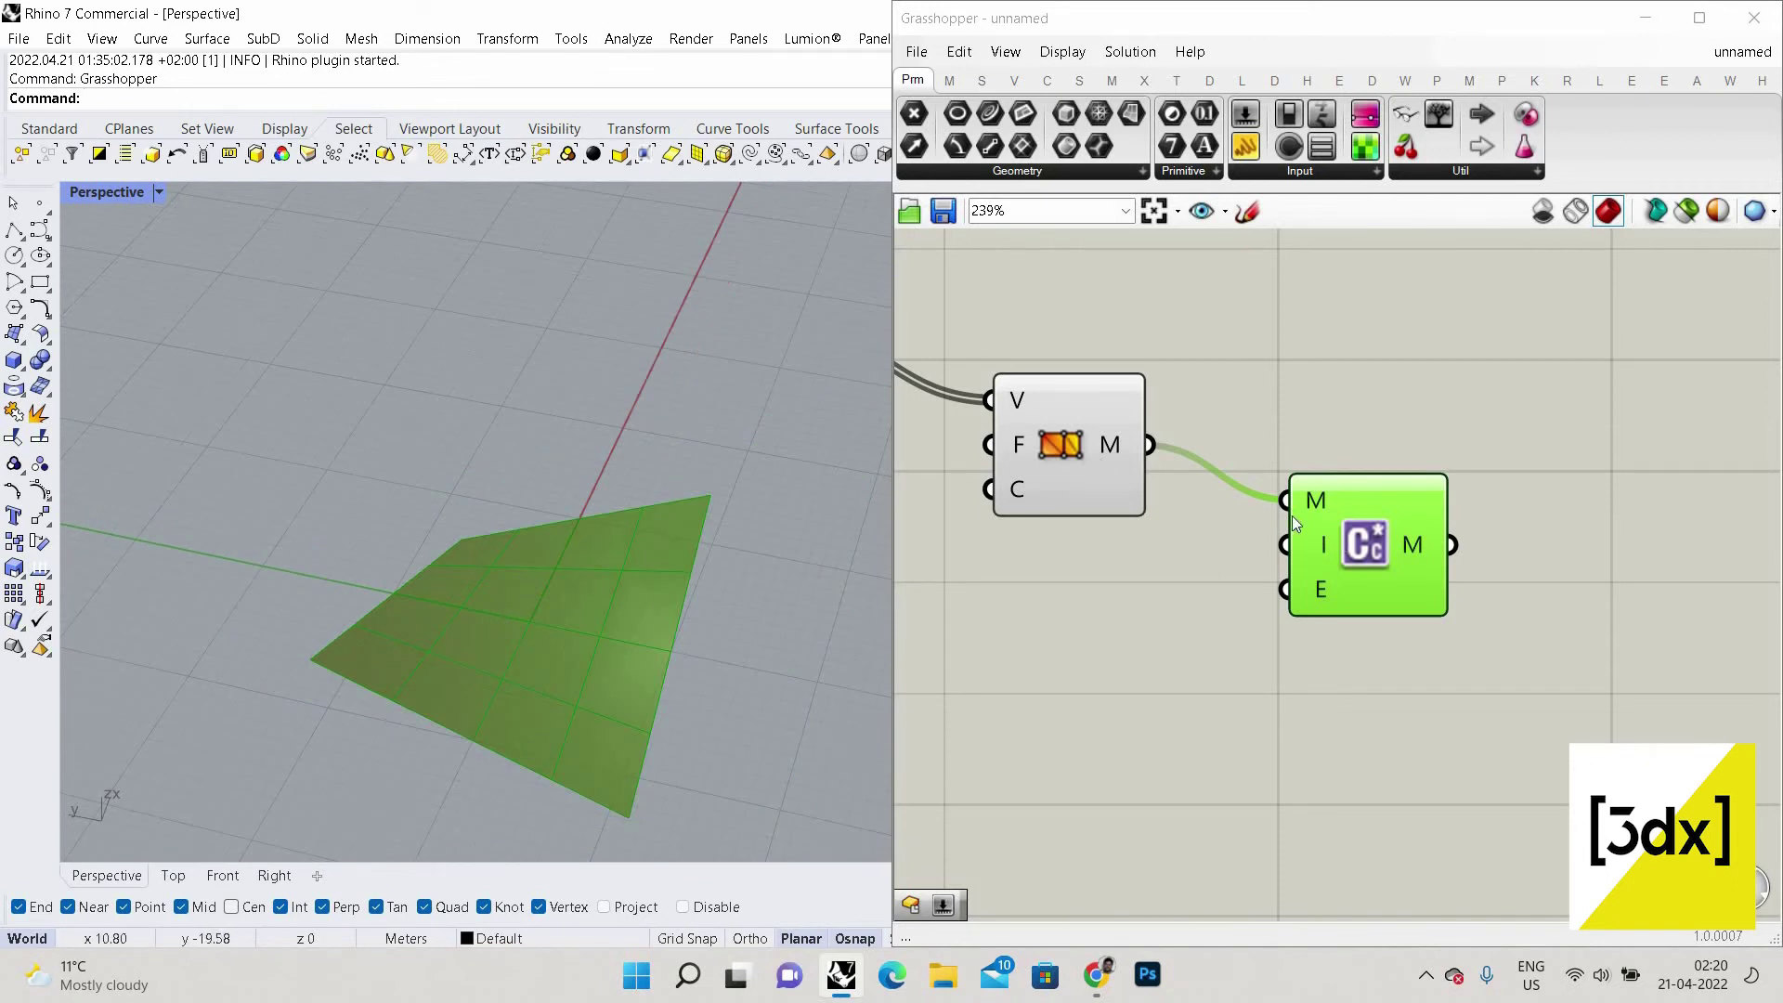
{"action": "scroll", "coordinate": [1291, 516], "scroll_direction": "down", "scroll_amount": 2}
Select Construct Mesh, Merge and Box Corners in turn to compare their previews.
{"action": "left_click", "coordinate": [1296, 544]}
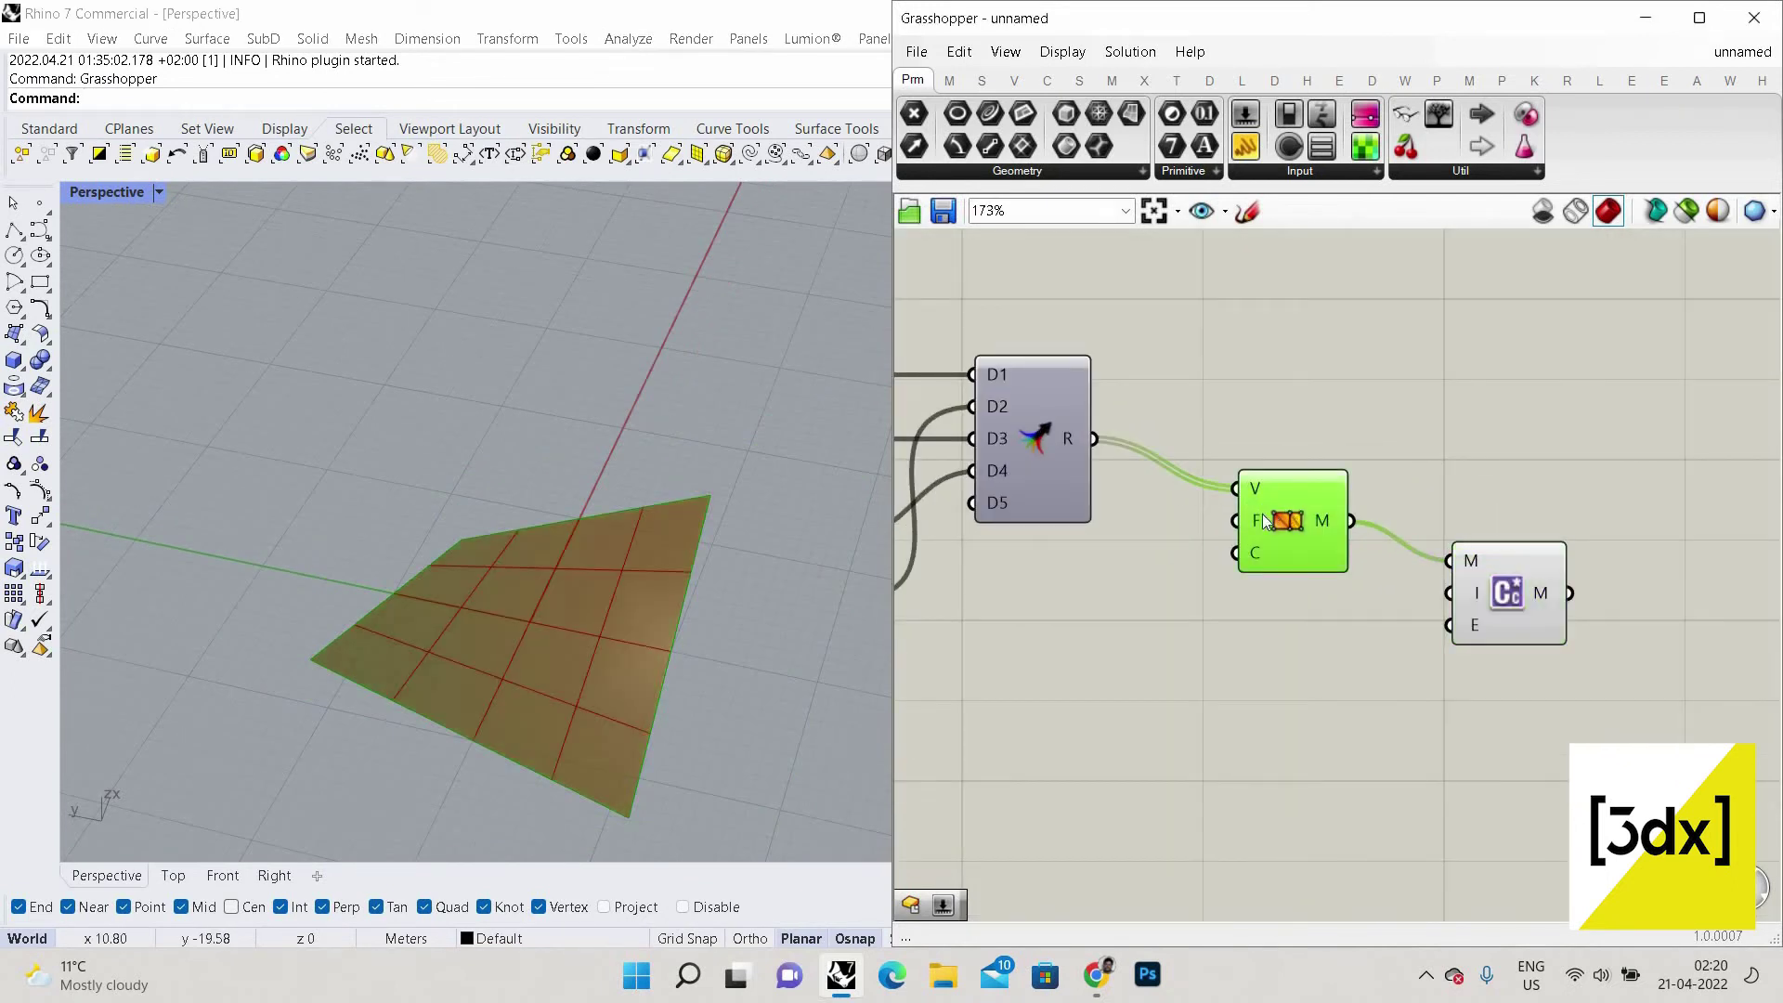
{"action": "scroll", "coordinate": [1172, 431], "scroll_direction": "down", "scroll_amount": 3}
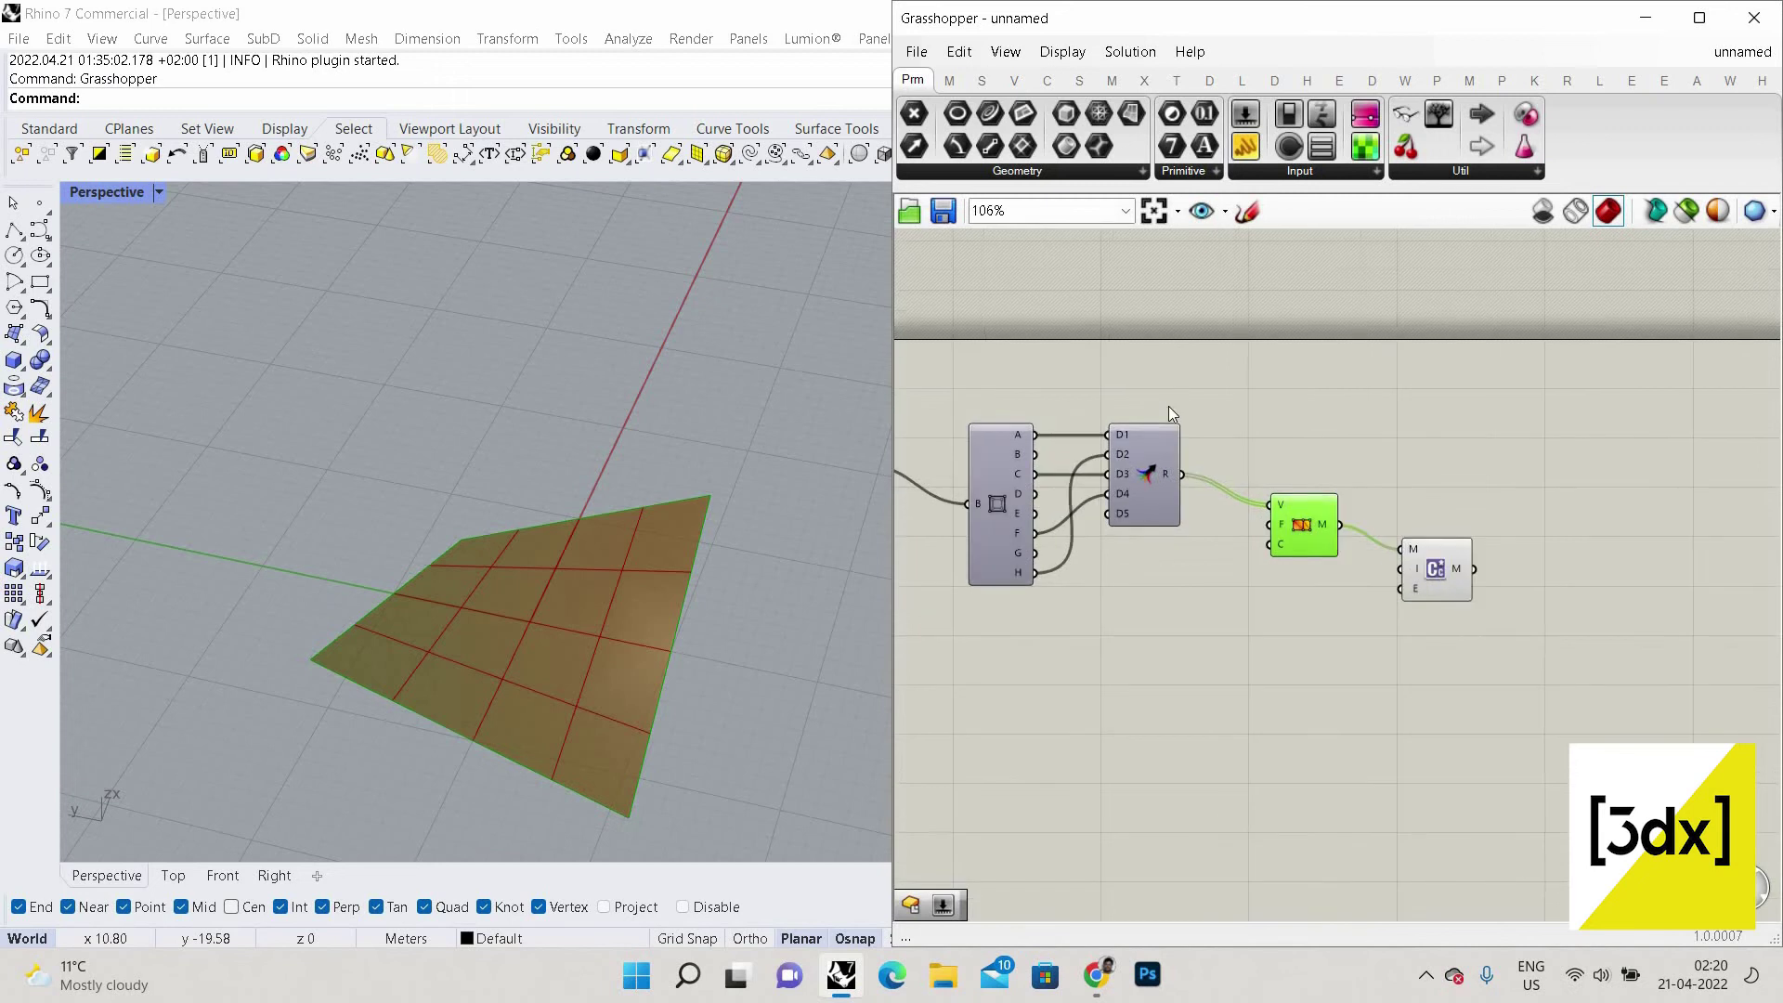
{"action": "scroll", "coordinate": [1182, 444], "scroll_direction": "up", "scroll_amount": 3}
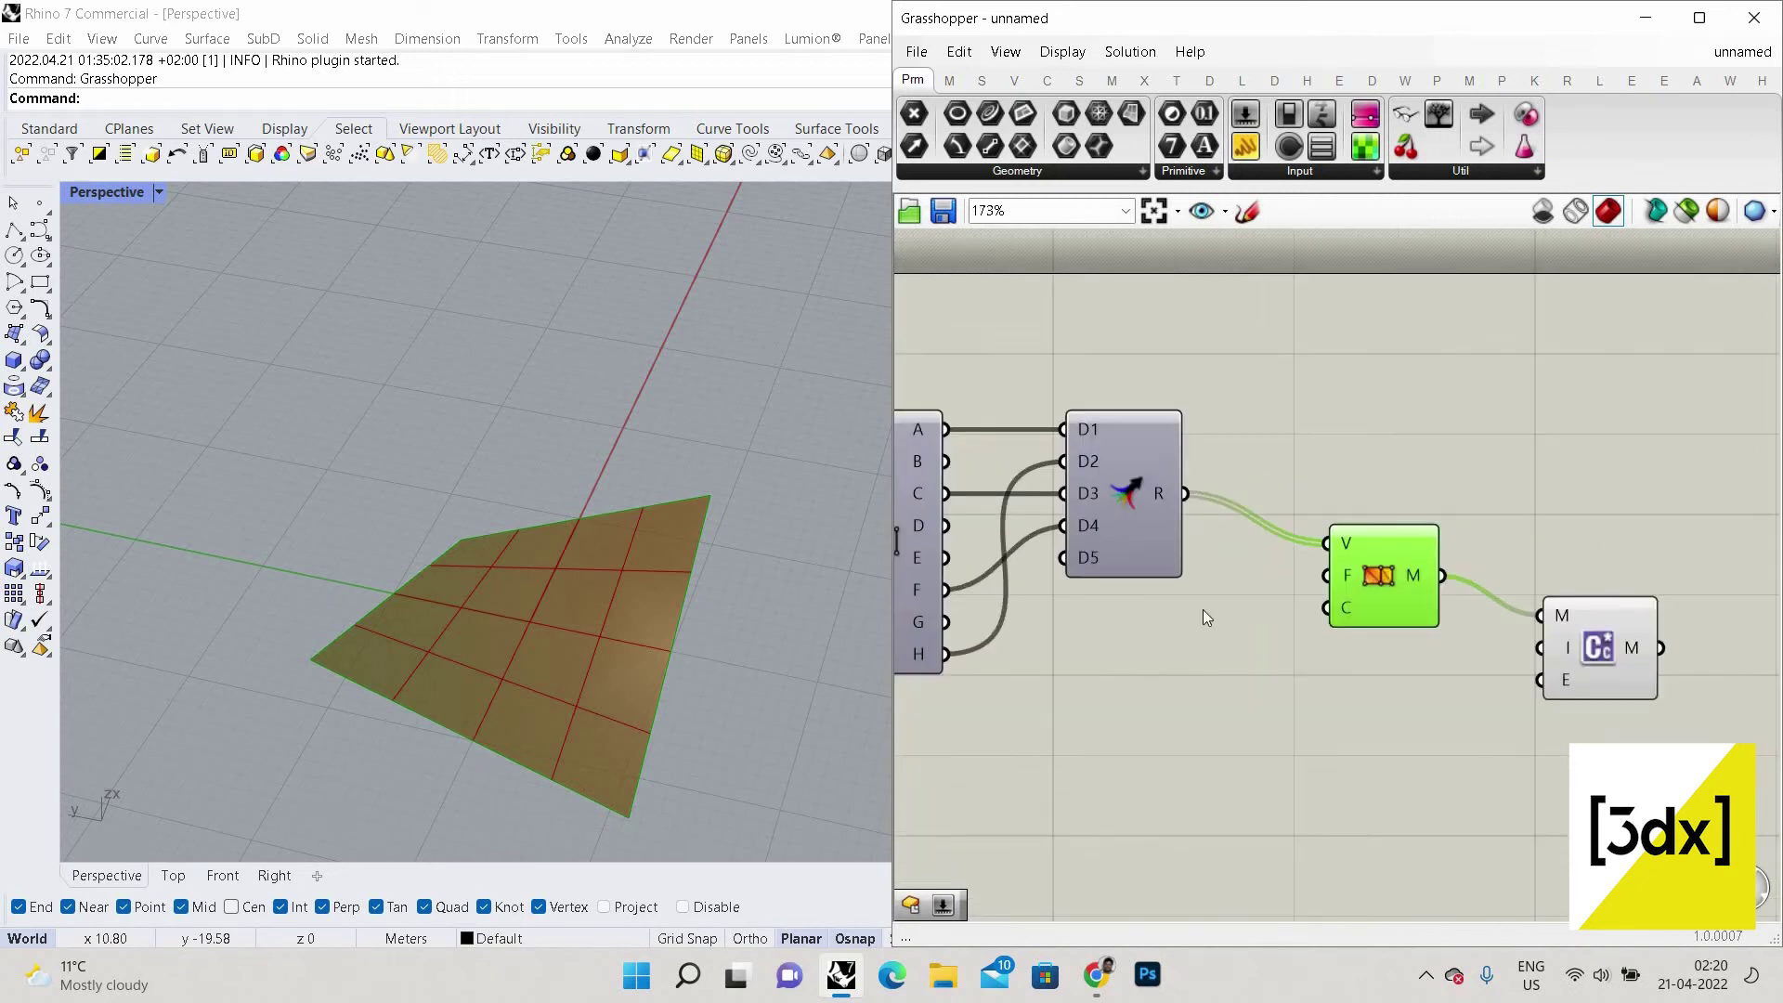
{"action": "left_click", "coordinate": [1147, 472]}
{"action": "scroll", "coordinate": [1142, 479], "scroll_direction": "down", "scroll_amount": 3}
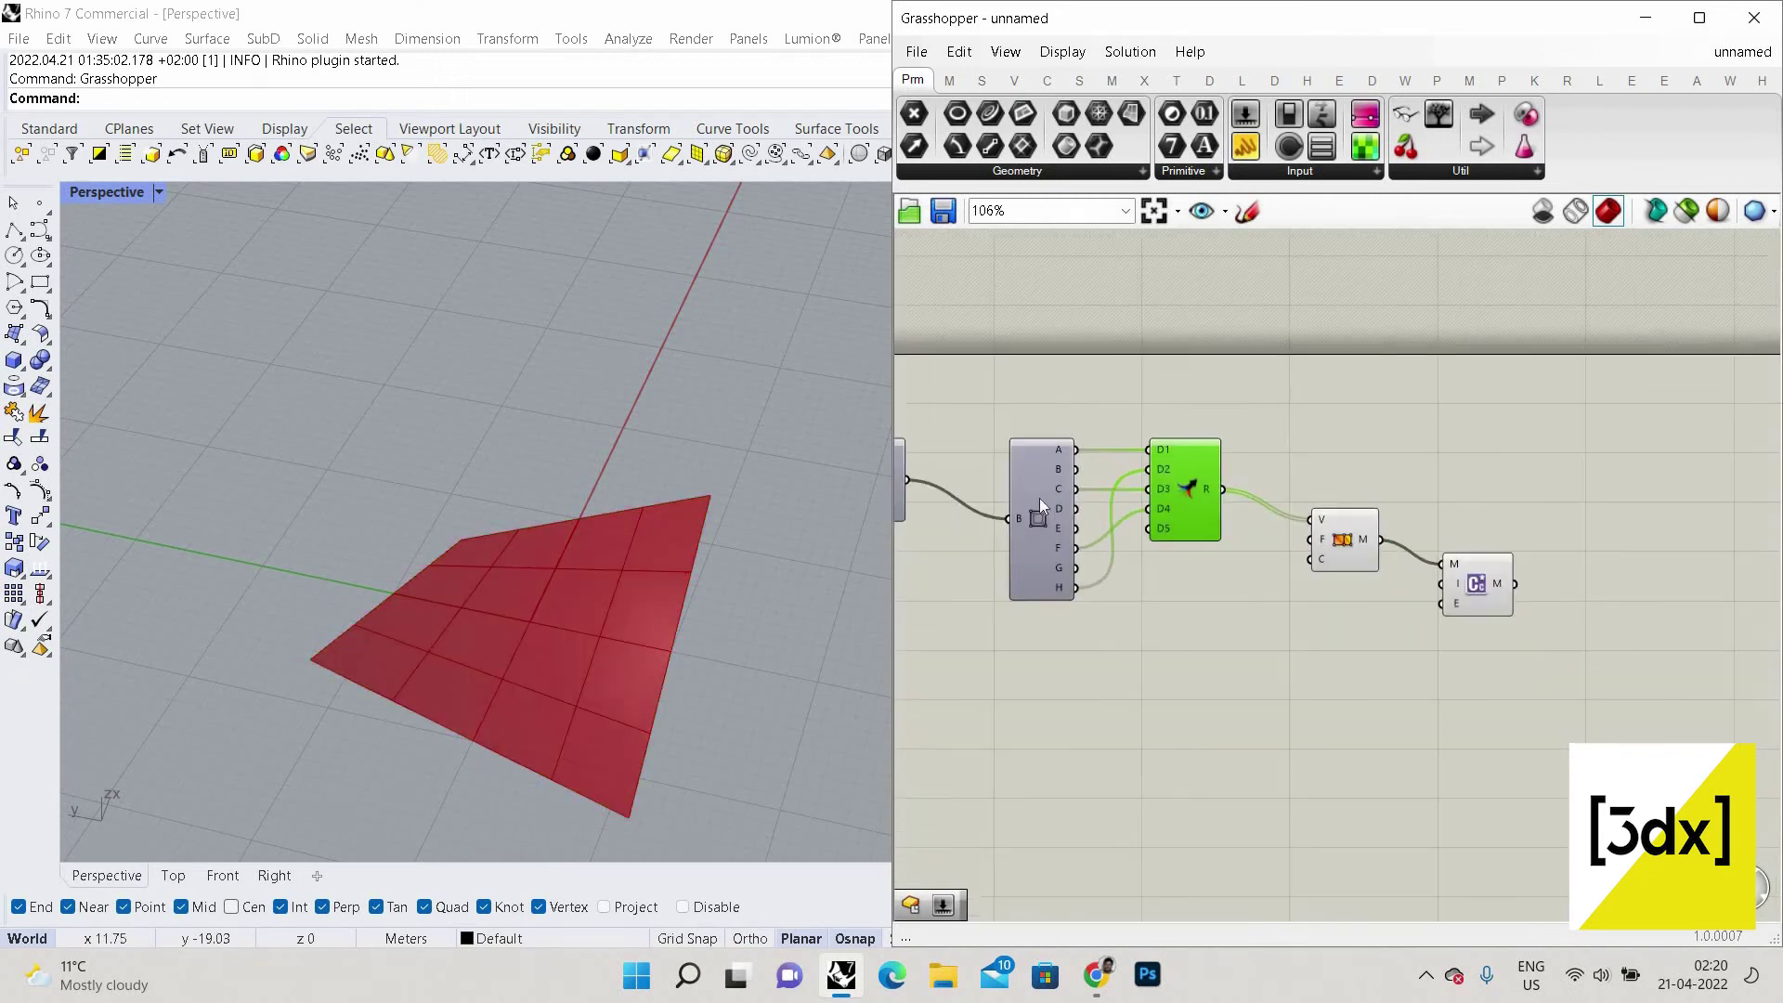
{"action": "left_click", "coordinate": [1039, 498]}
{"action": "scroll", "coordinate": [1191, 533], "scroll_direction": "up", "scroll_amount": 2}
{"action": "left_click", "coordinate": [1194, 483]}
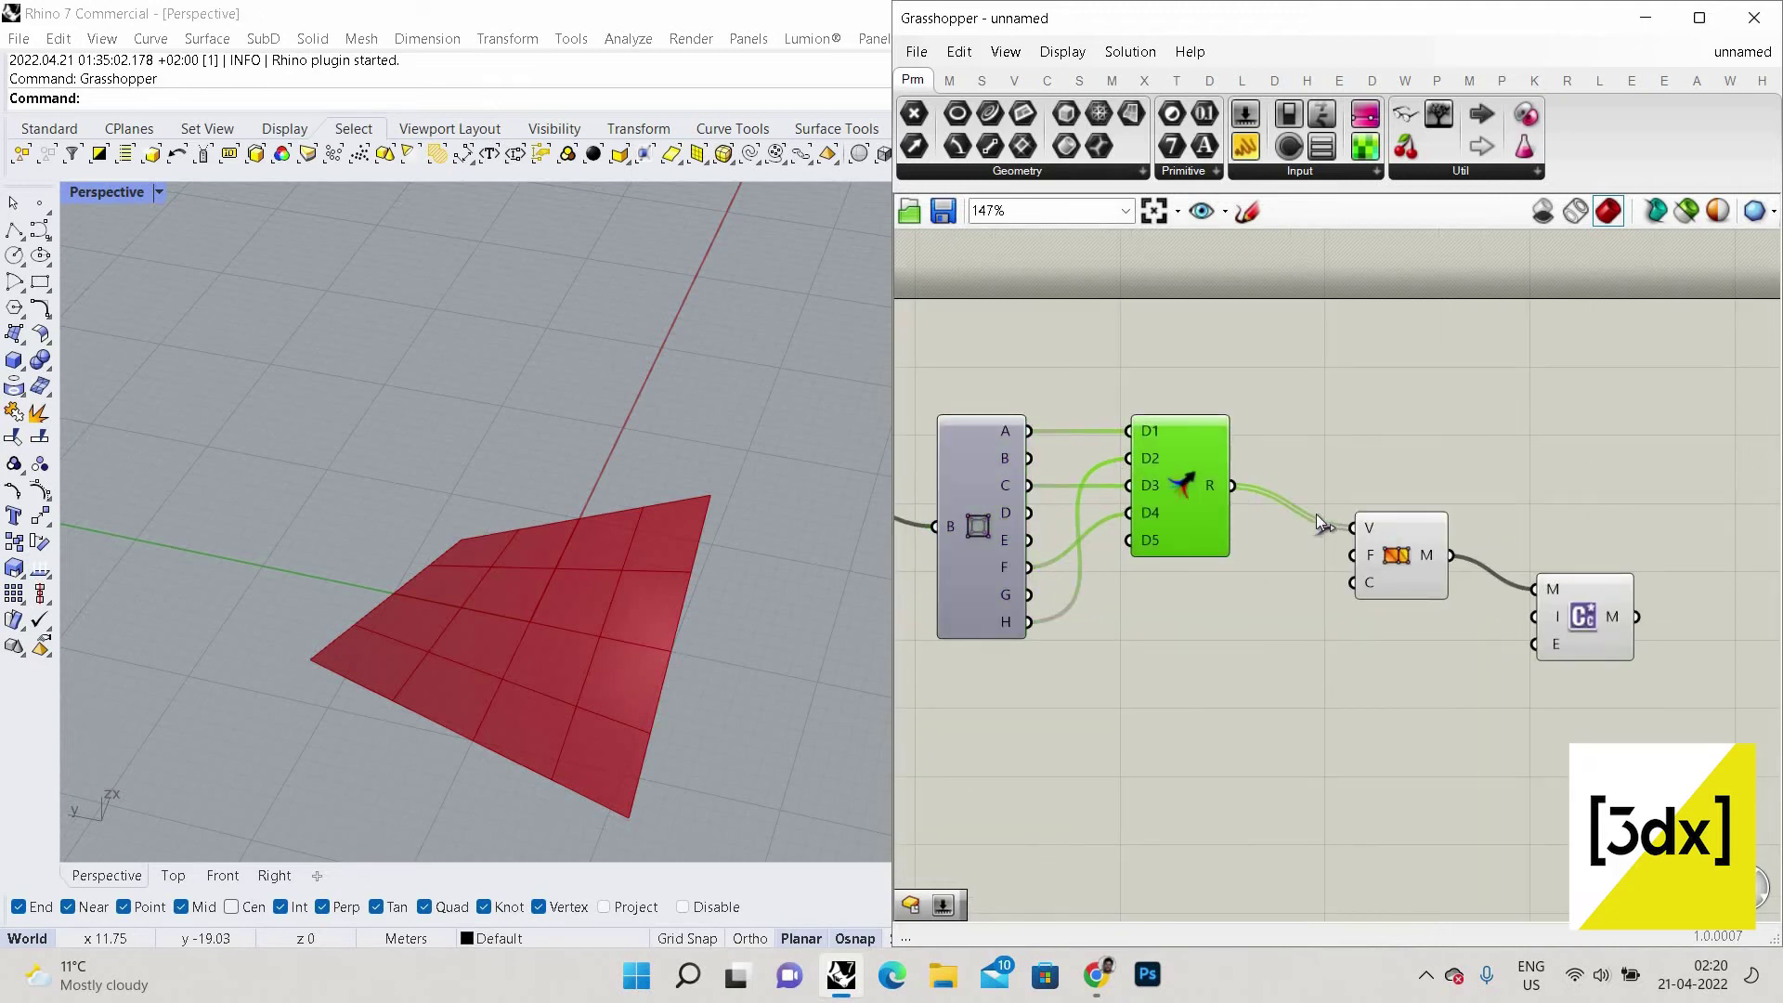
{"action": "left_click", "coordinate": [1398, 557]}
{"action": "right_click_drag", "start_coordinate": [1091, 298], "coordinate": [1192, 377]}
Place a Bifocals component via 'bifo' so components show name labels.
{"action": "double_click", "coordinate": [1094, 297]}
{"action": "type", "text": "bifo"}
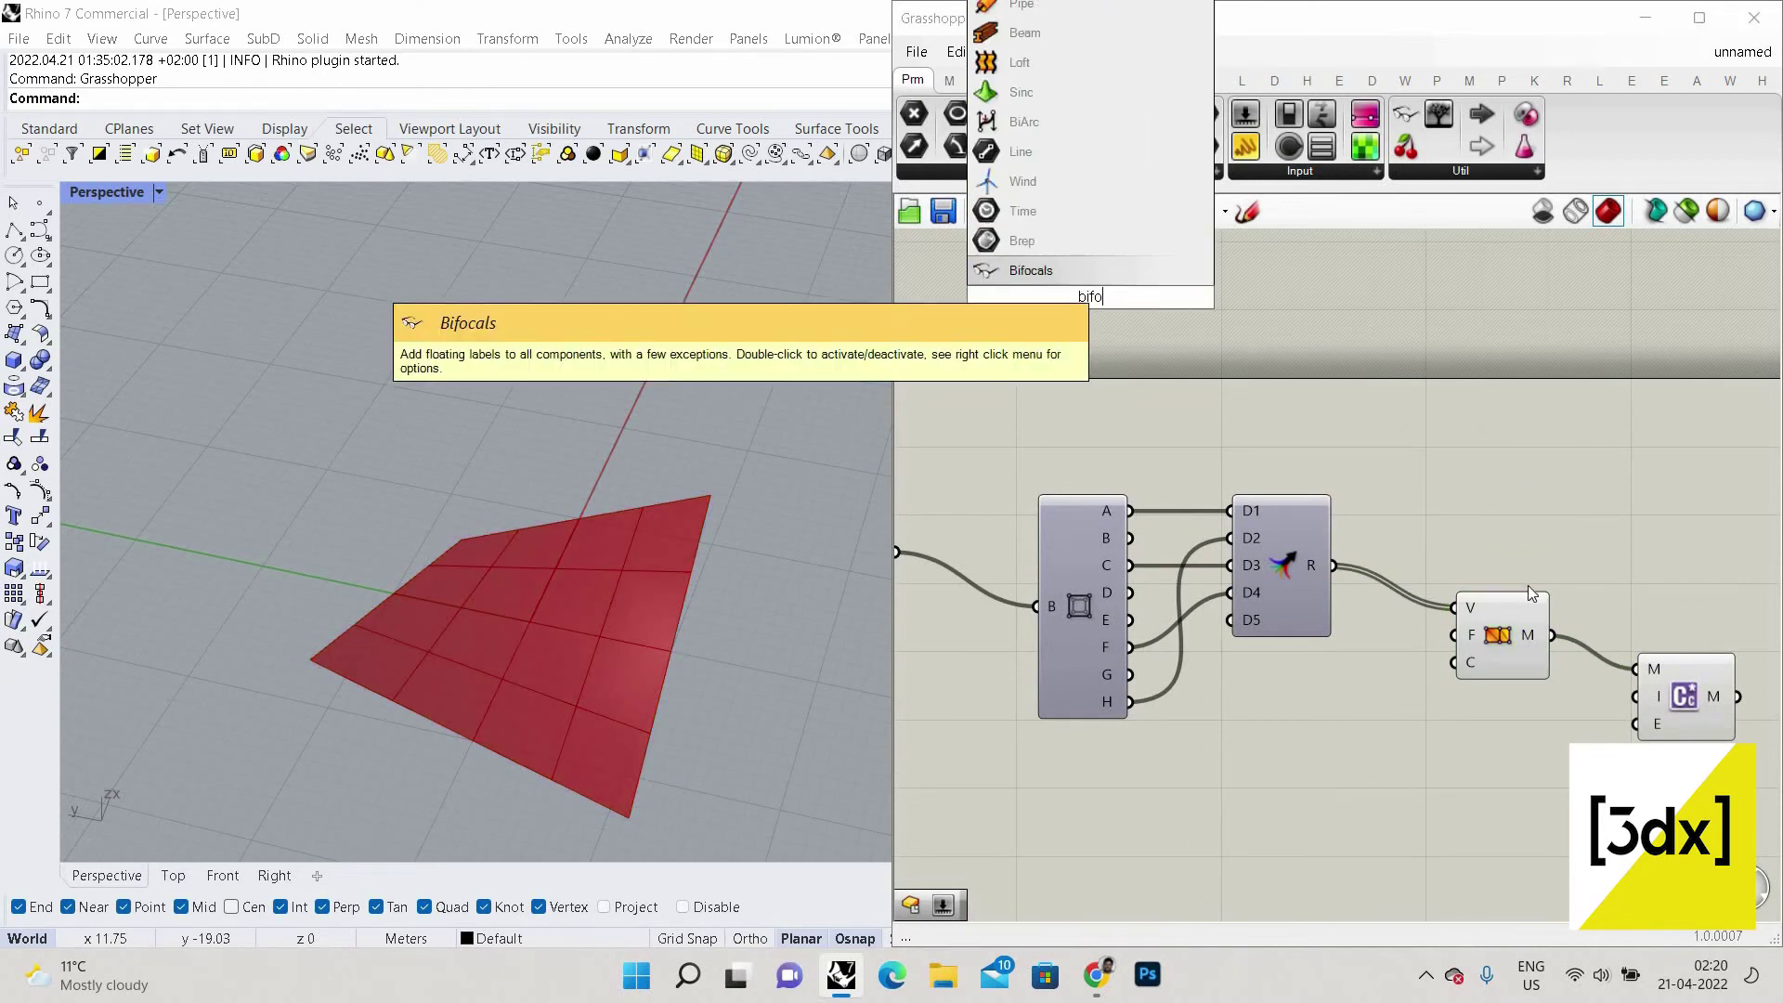
{"action": "key", "text": "Return"}
{"action": "scroll", "coordinate": [1493, 564], "scroll_direction": "down", "scroll_amount": 2}
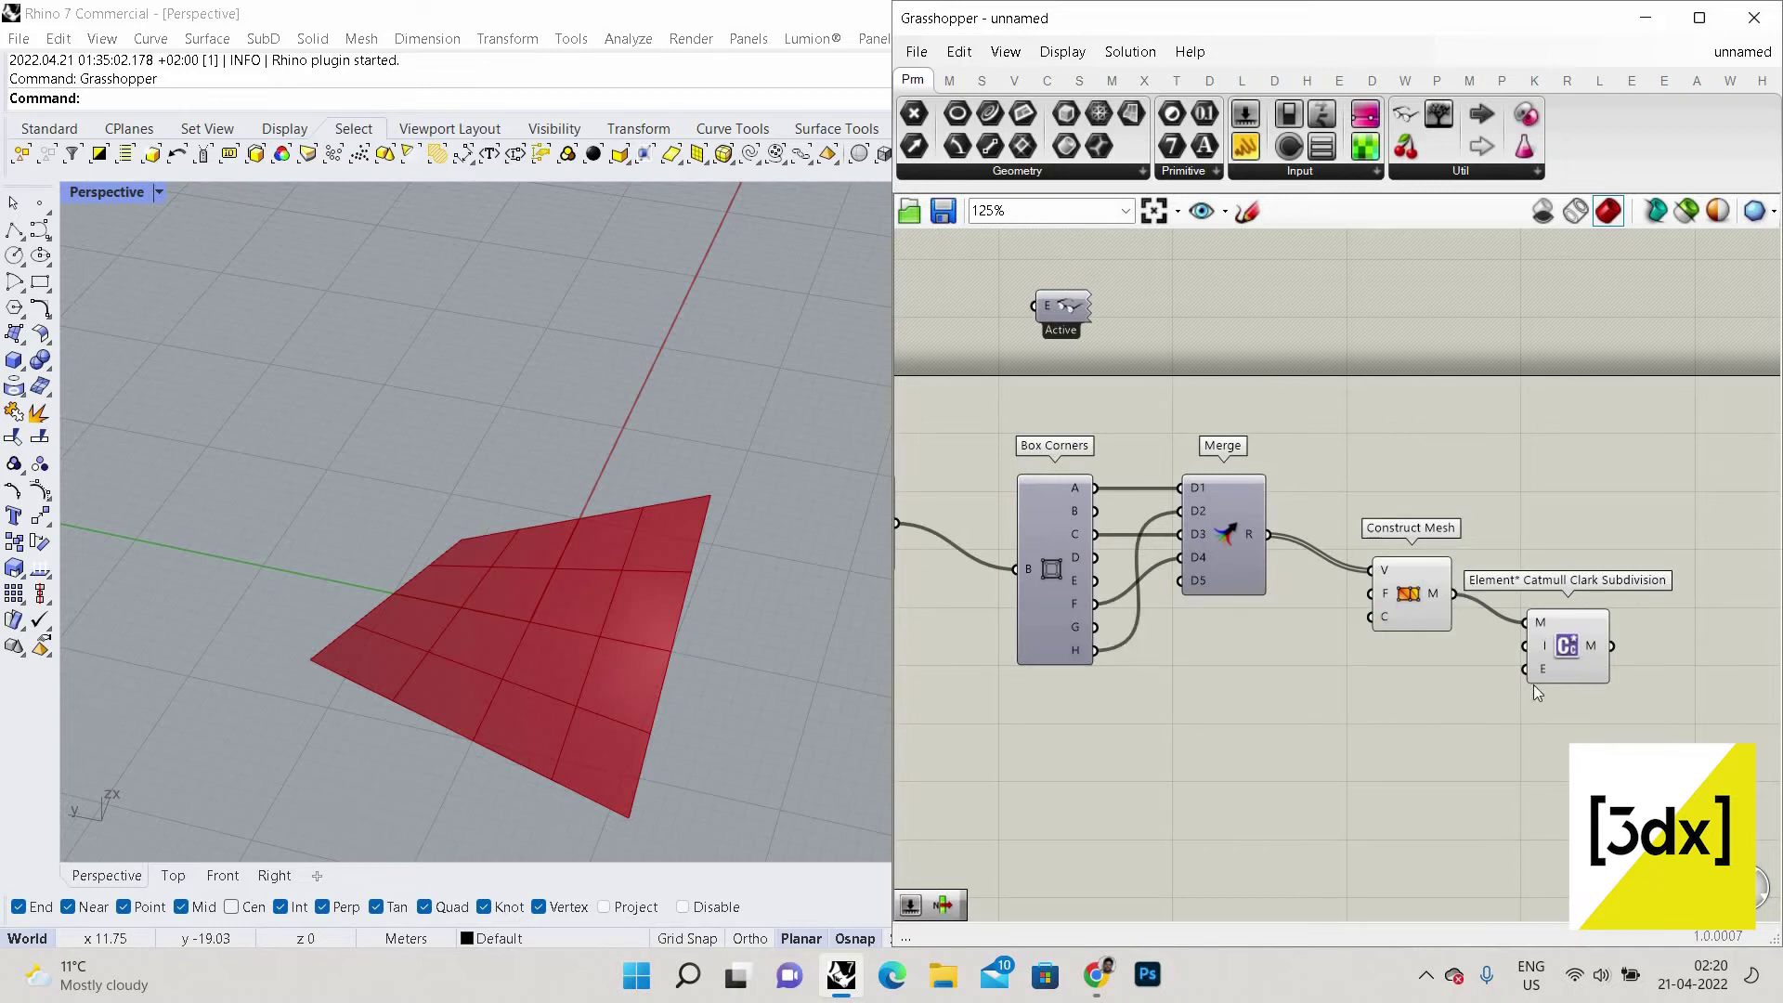
{"action": "mouse_move", "coordinate": [1553, 642]}
{"action": "scroll", "coordinate": [1259, 649], "scroll_direction": "up", "scroll_amount": 2}
{"action": "double_click", "coordinate": [1260, 649]}
{"action": "left_click", "coordinate": [1066, 49]}
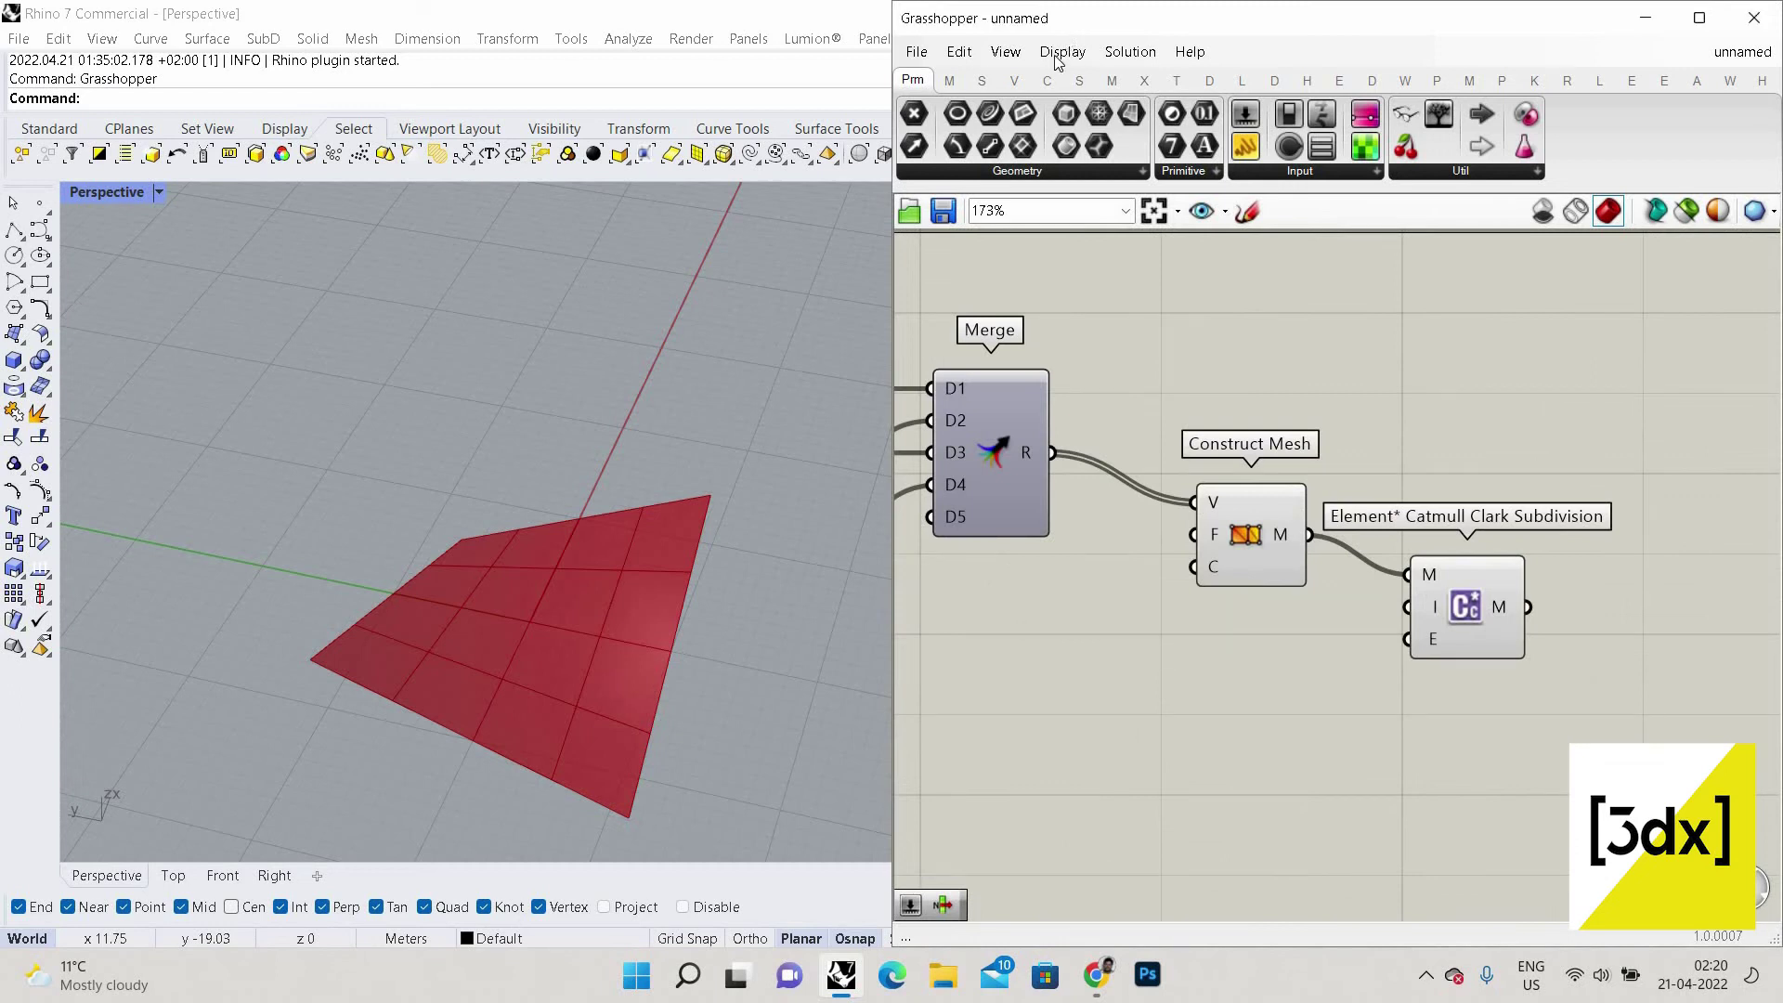
Turn on Draw Full Names for component parameters.
{"action": "left_click", "coordinate": [1063, 51]}
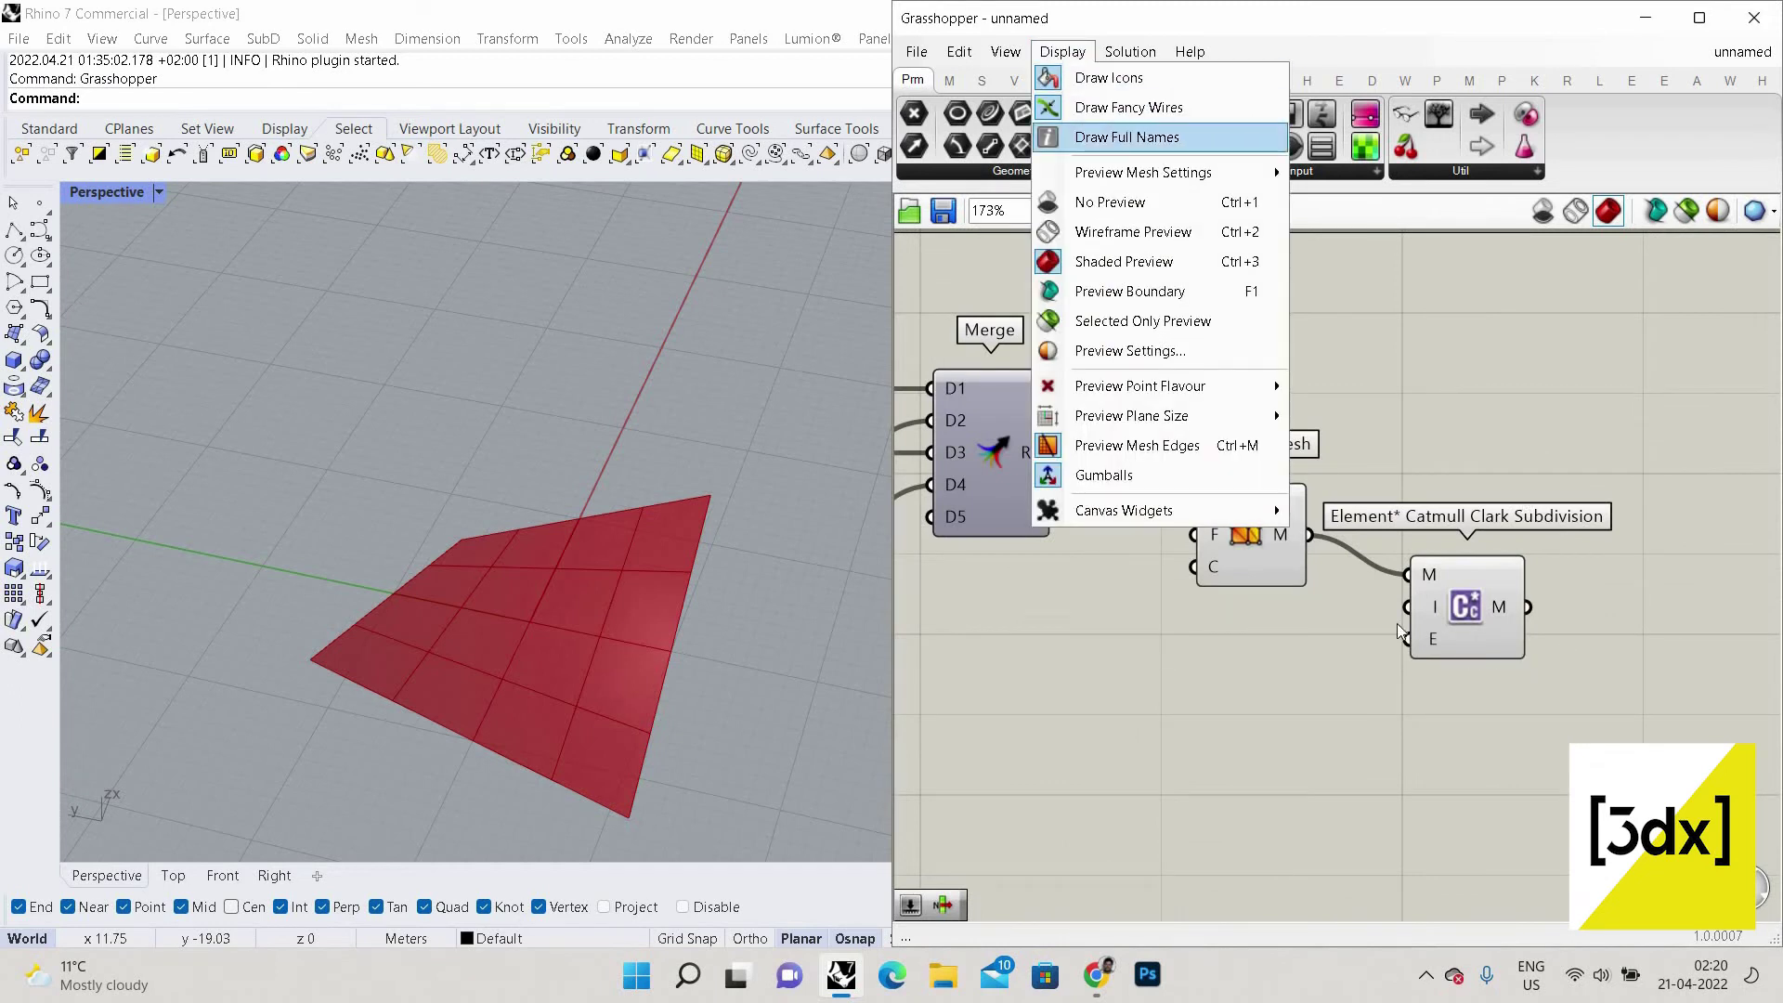
{"action": "left_click", "coordinate": [1196, 139]}
{"action": "left_click_drag", "start_coordinate": [1486, 641], "coordinate": [1644, 706]}
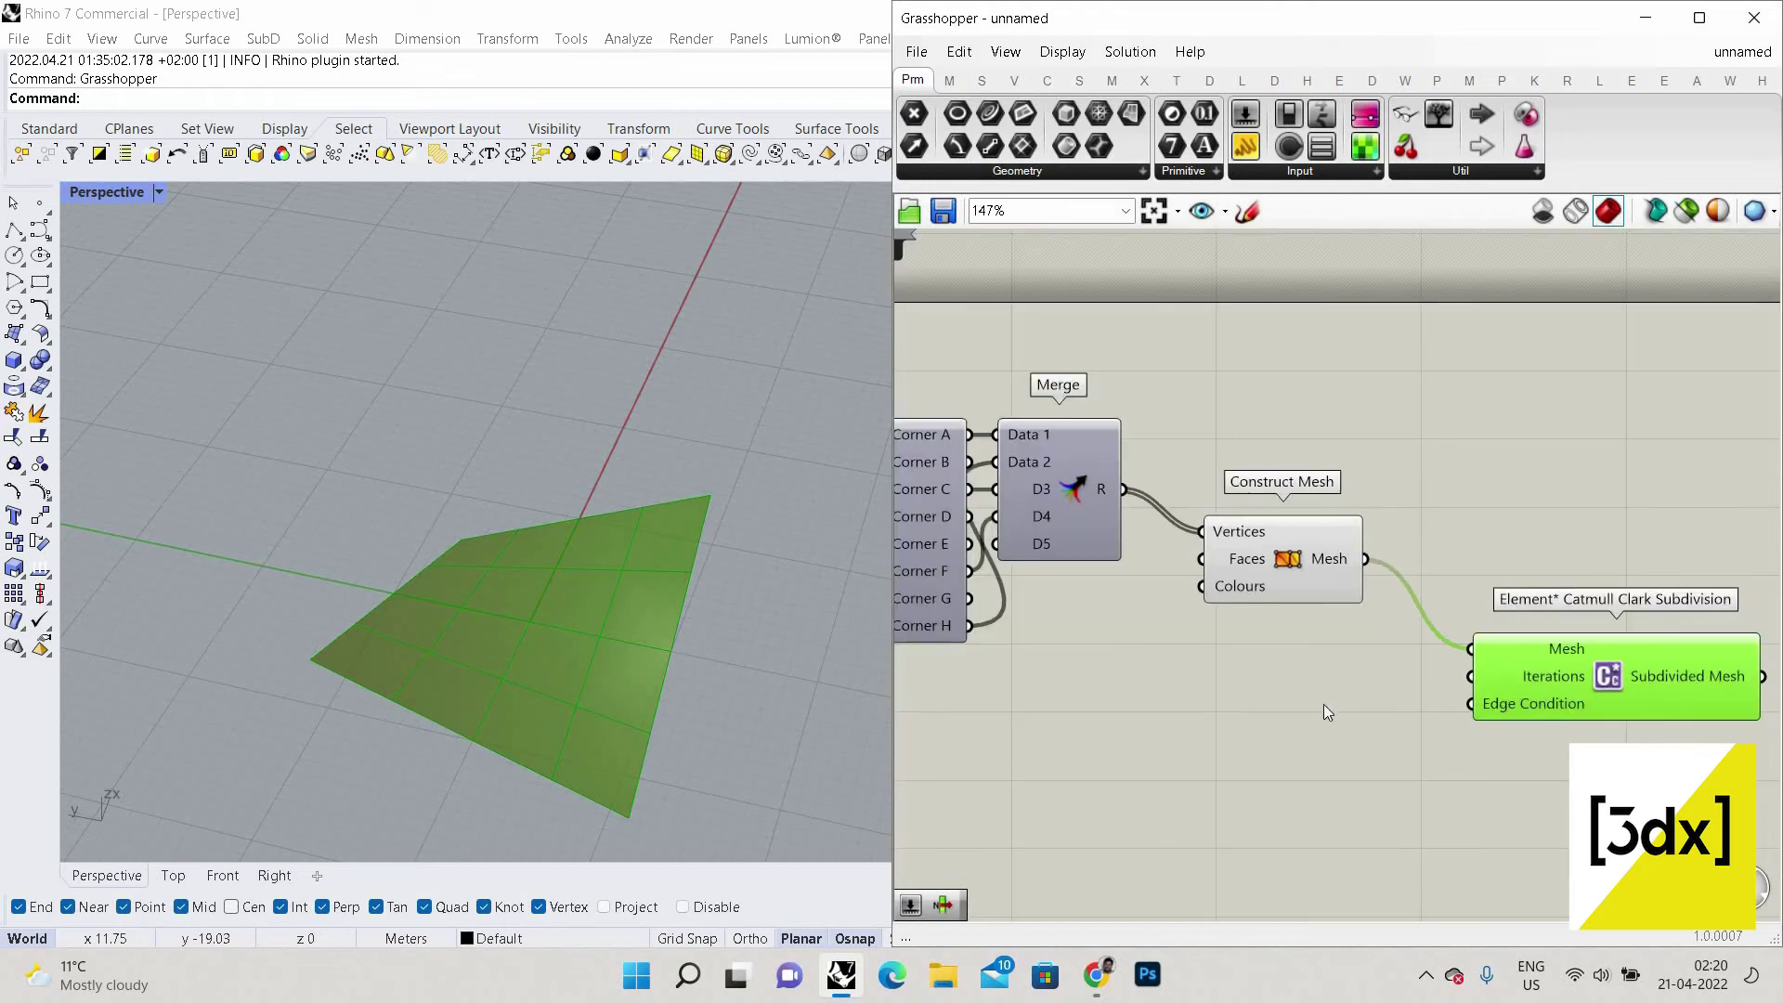
Add a Number Slider set to 4 to drive the subdivision iterations.
{"action": "double_click", "coordinate": [1327, 699]}
{"action": "type", "text": "5"}
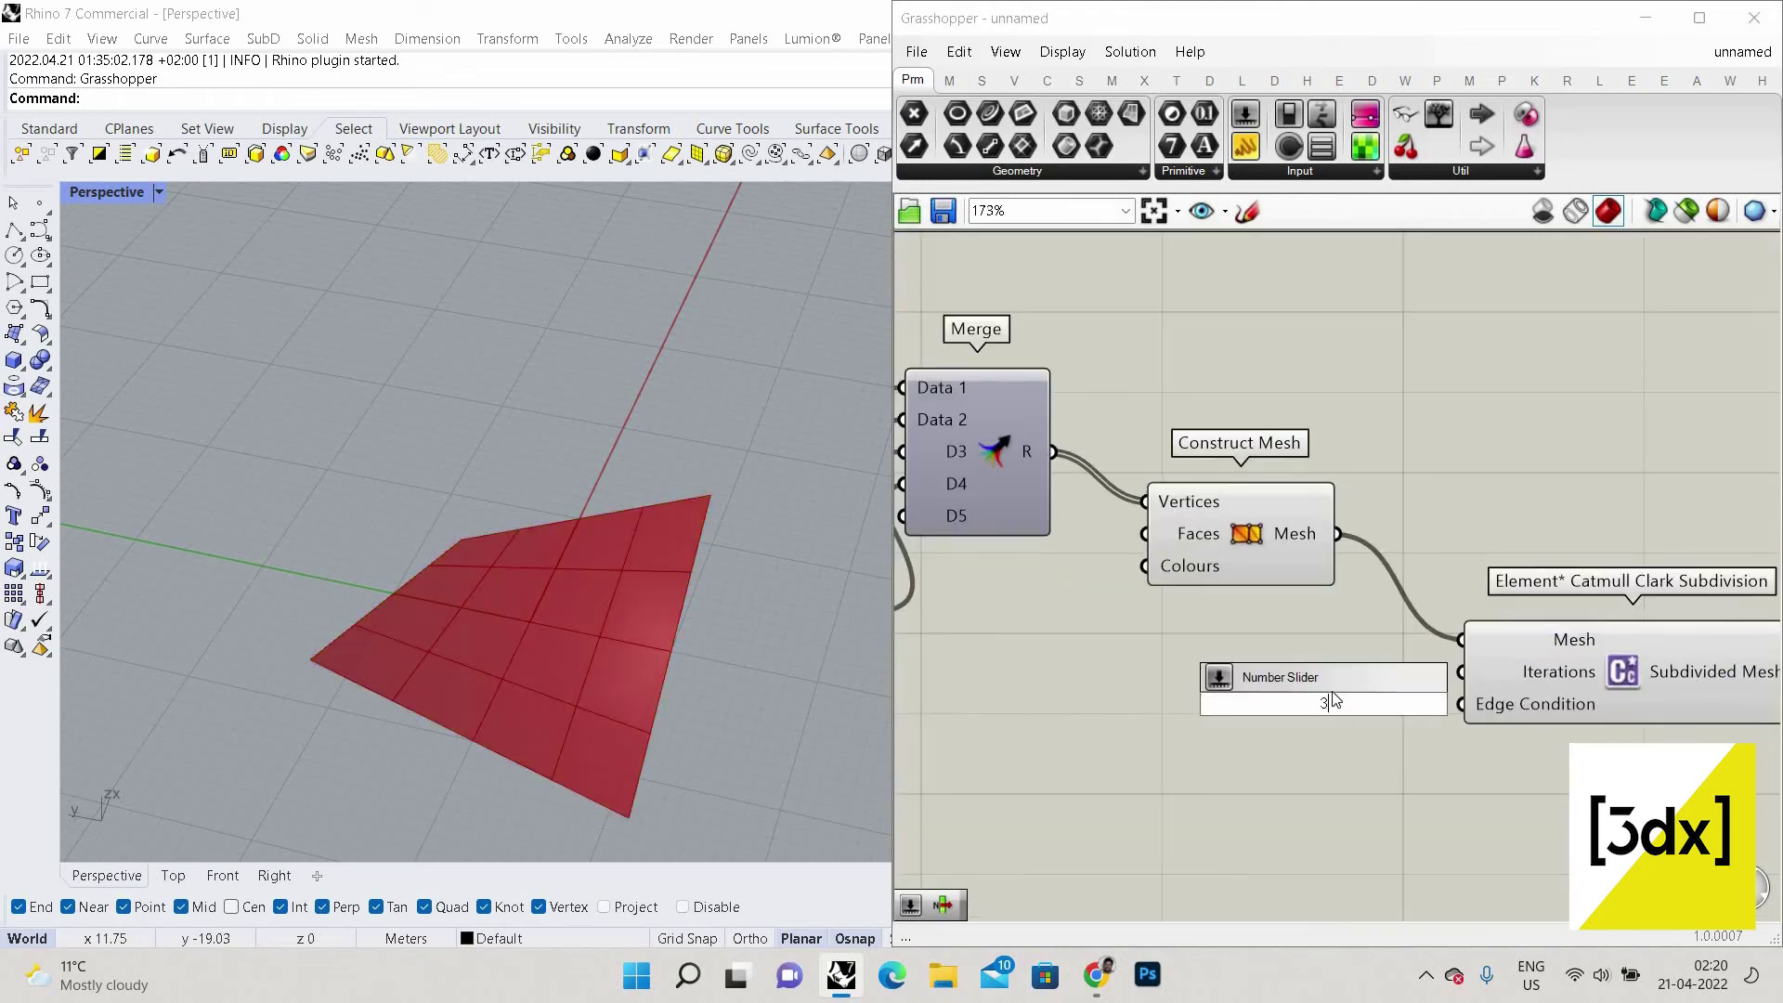
{"action": "key", "text": "BackSpace"}
{"action": "type", "text": "4"}
{"action": "key", "text": "Return"}
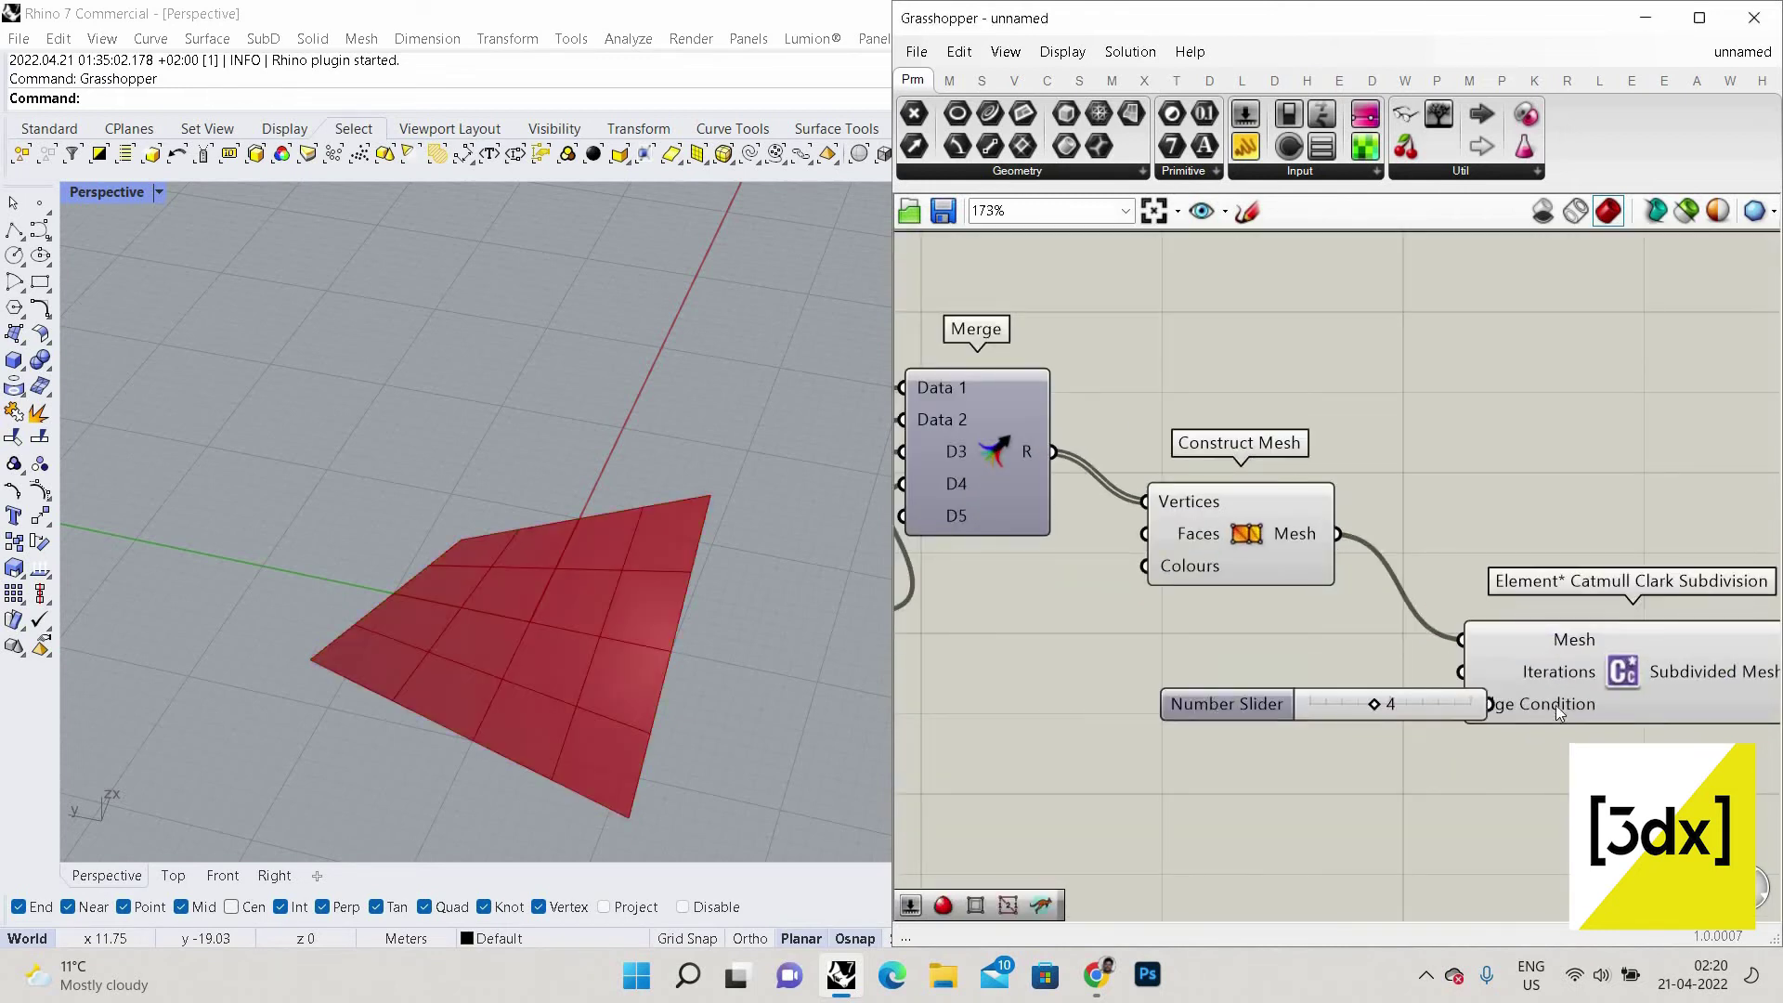
{"action": "left_click_drag", "start_coordinate": [1406, 717], "coordinate": [1463, 671]}
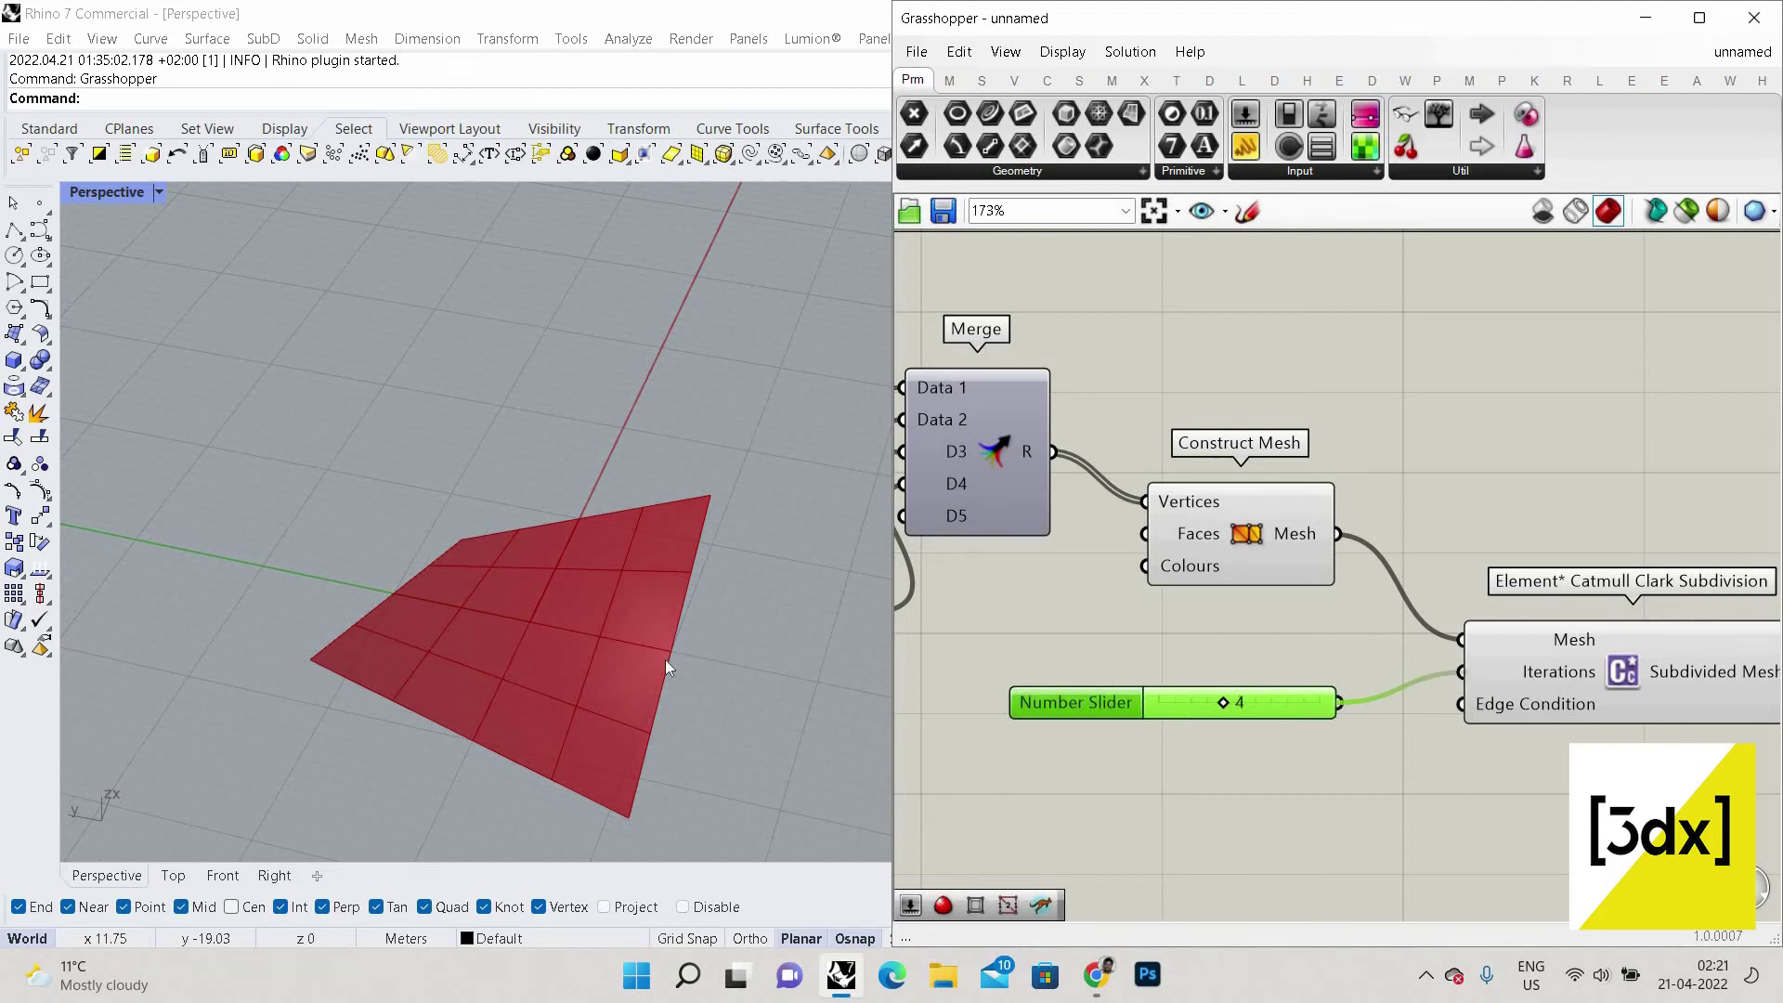
{"action": "scroll", "coordinate": [587, 410], "scroll_direction": "up", "scroll_amount": 5}
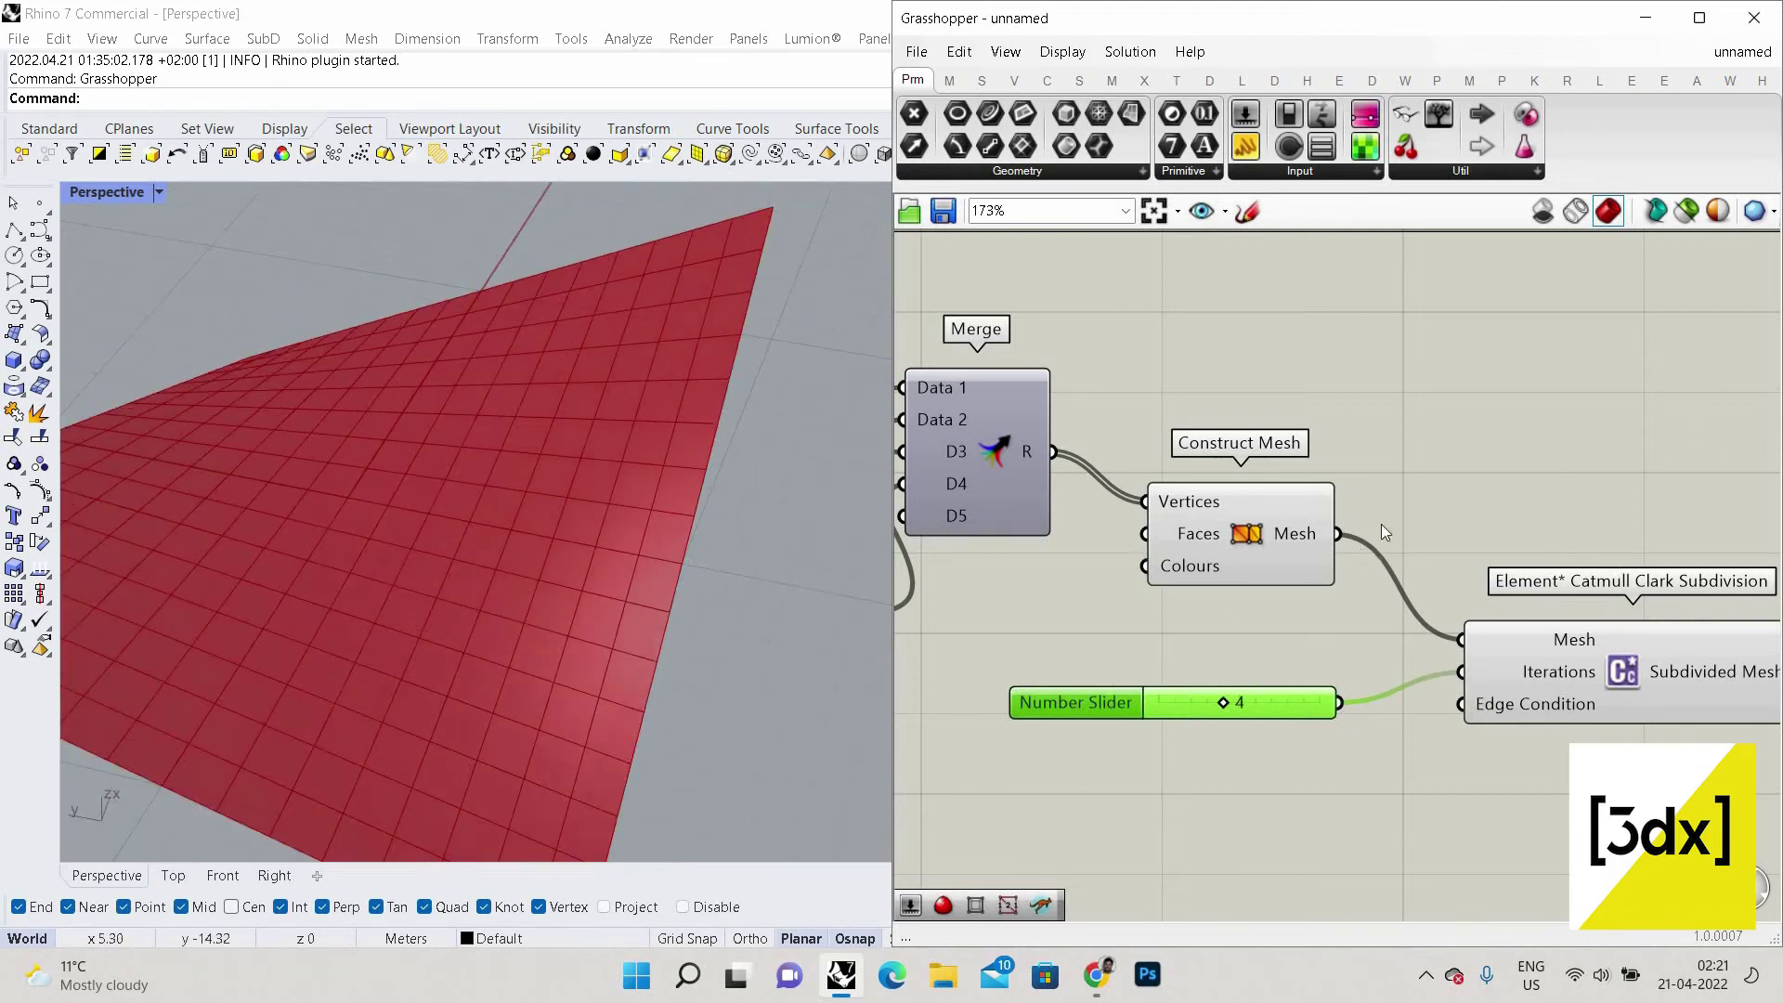
{"action": "scroll", "coordinate": [1598, 562], "scroll_direction": "down", "scroll_amount": 3}
Turn off preview for Box Corners, Merge and Construct Mesh.
{"action": "left_click_drag", "start_coordinate": [1532, 435], "coordinate": [1119, 604]}
{"action": "right_click", "coordinate": [1503, 510]}
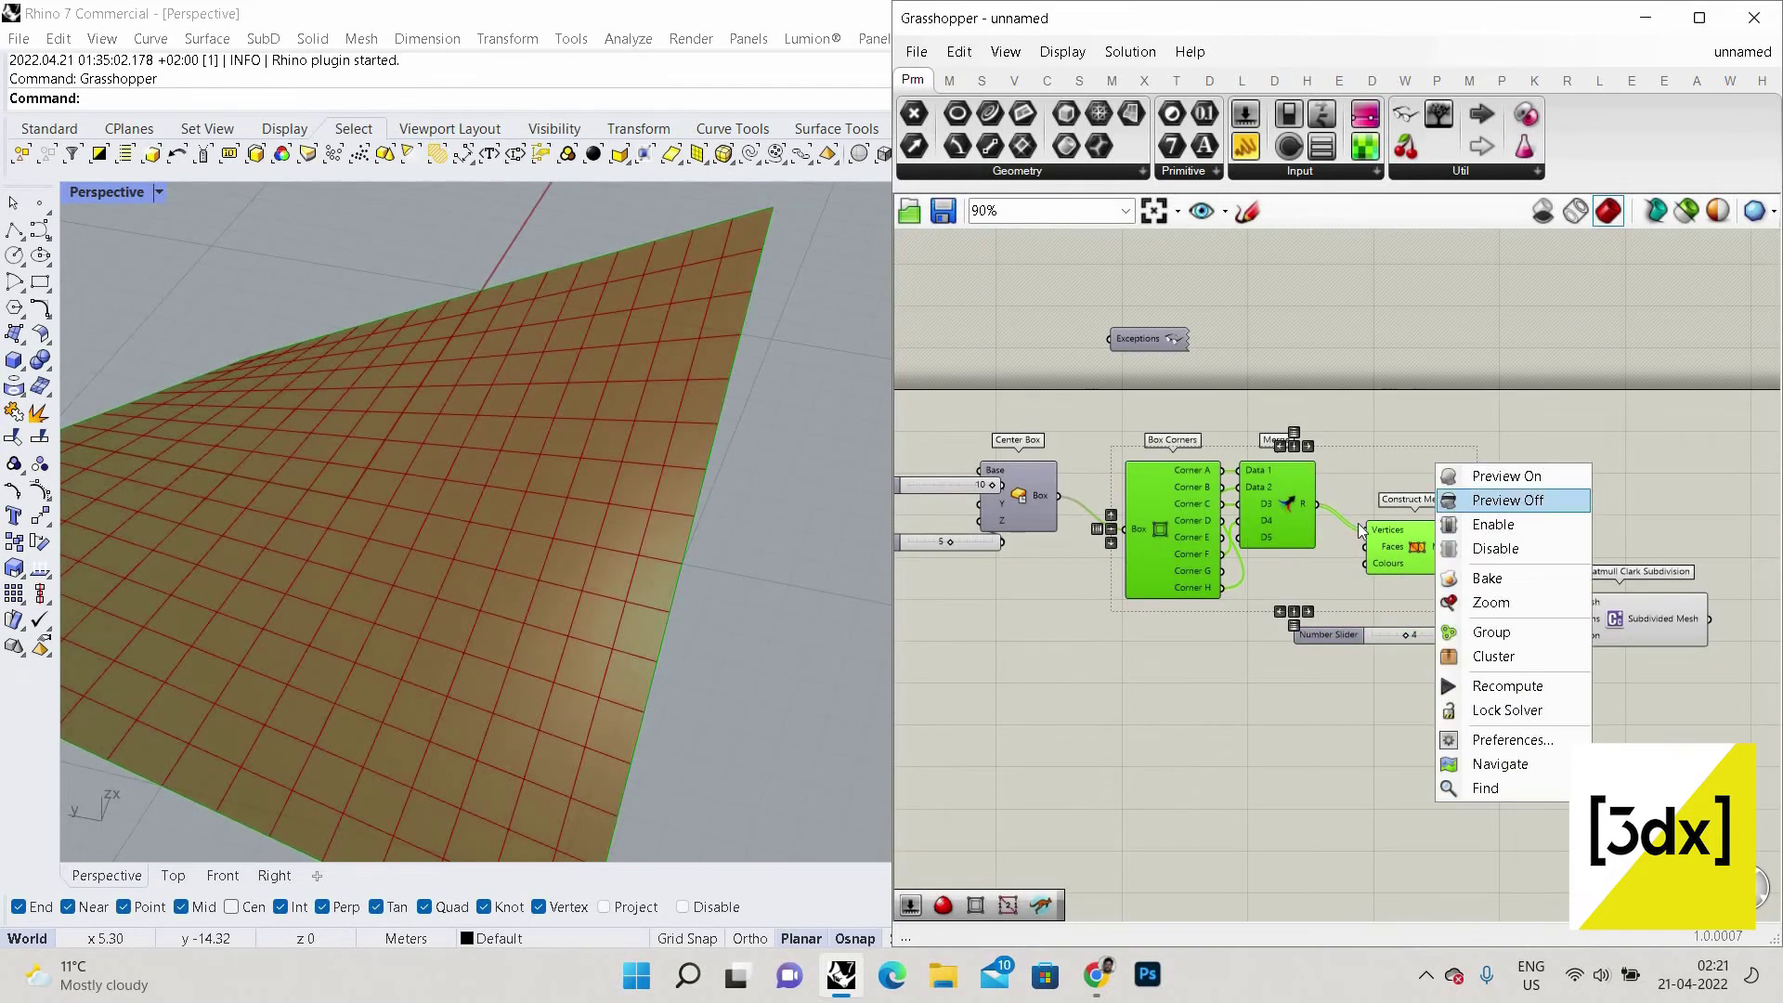
{"action": "left_click", "coordinate": [1486, 500]}
{"action": "left_click", "coordinate": [1584, 687]}
{"action": "scroll", "coordinate": [1563, 581], "scroll_direction": "down", "scroll_amount": 2}
{"action": "scroll", "coordinate": [1564, 582], "scroll_direction": "up", "scroll_amount": 1}
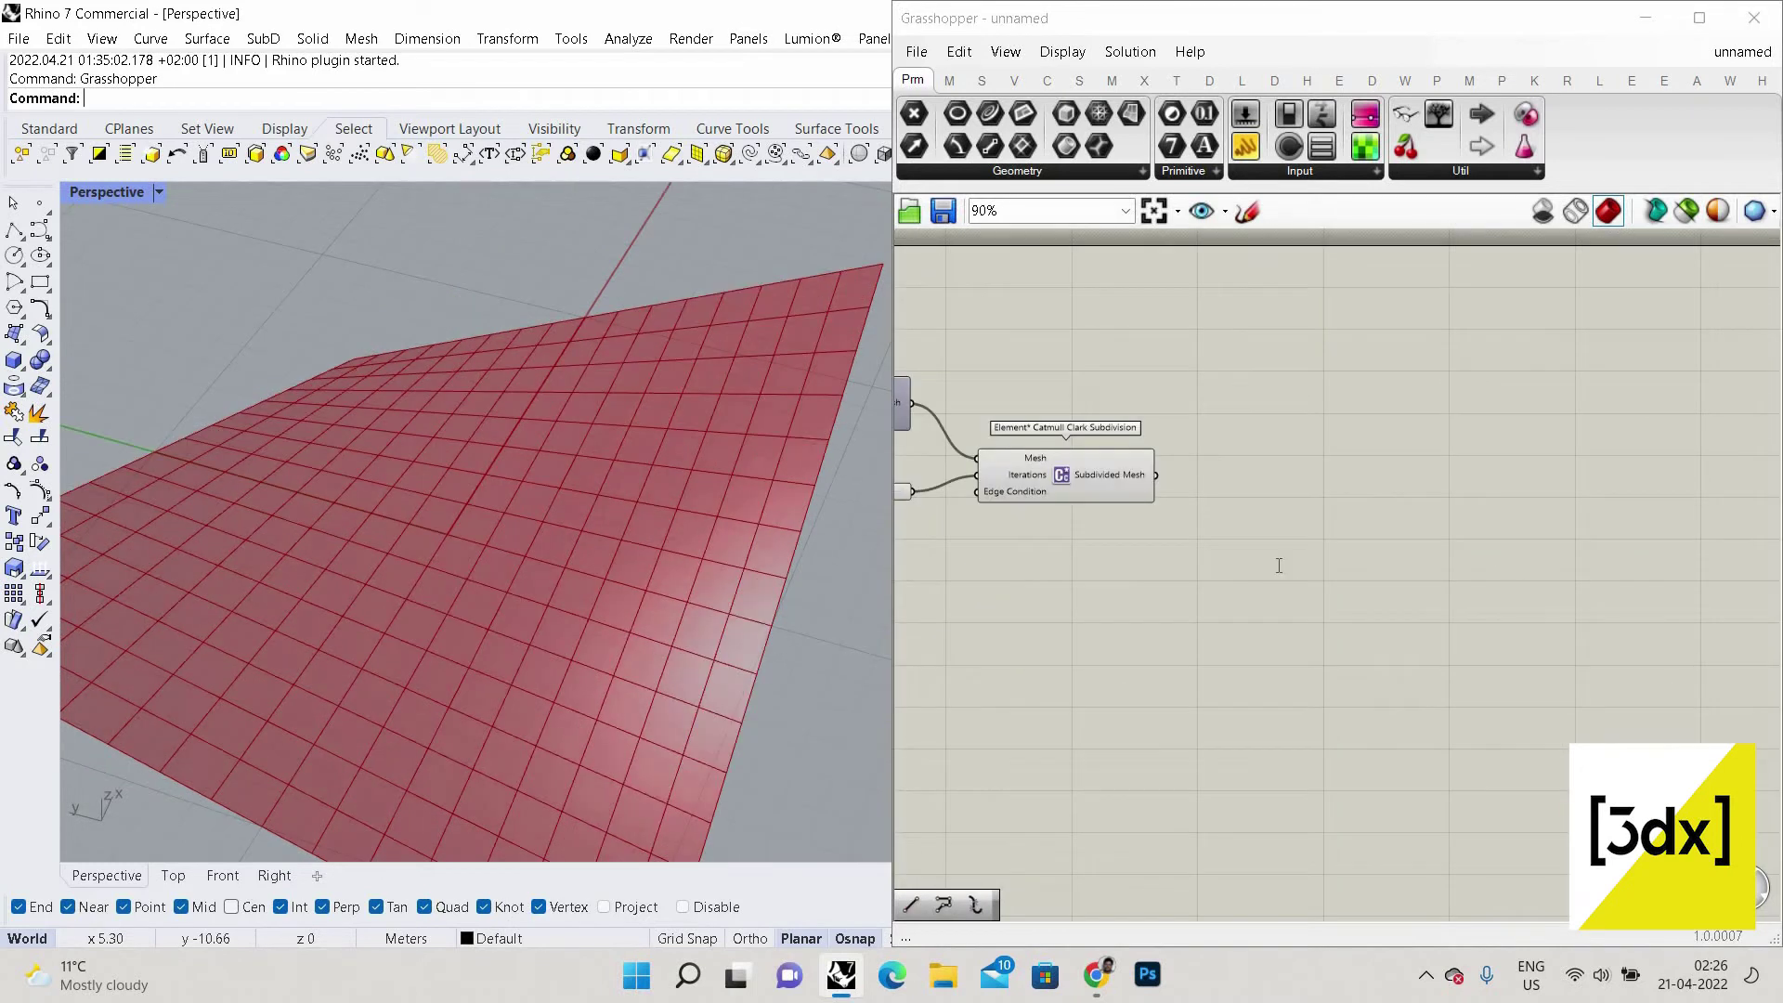
Place a Mesh Edges component and wire the Subdivided Mesh into its Mesh input.
{"action": "double_click", "coordinate": [1279, 566]}
{"action": "type", "text": "mes"}
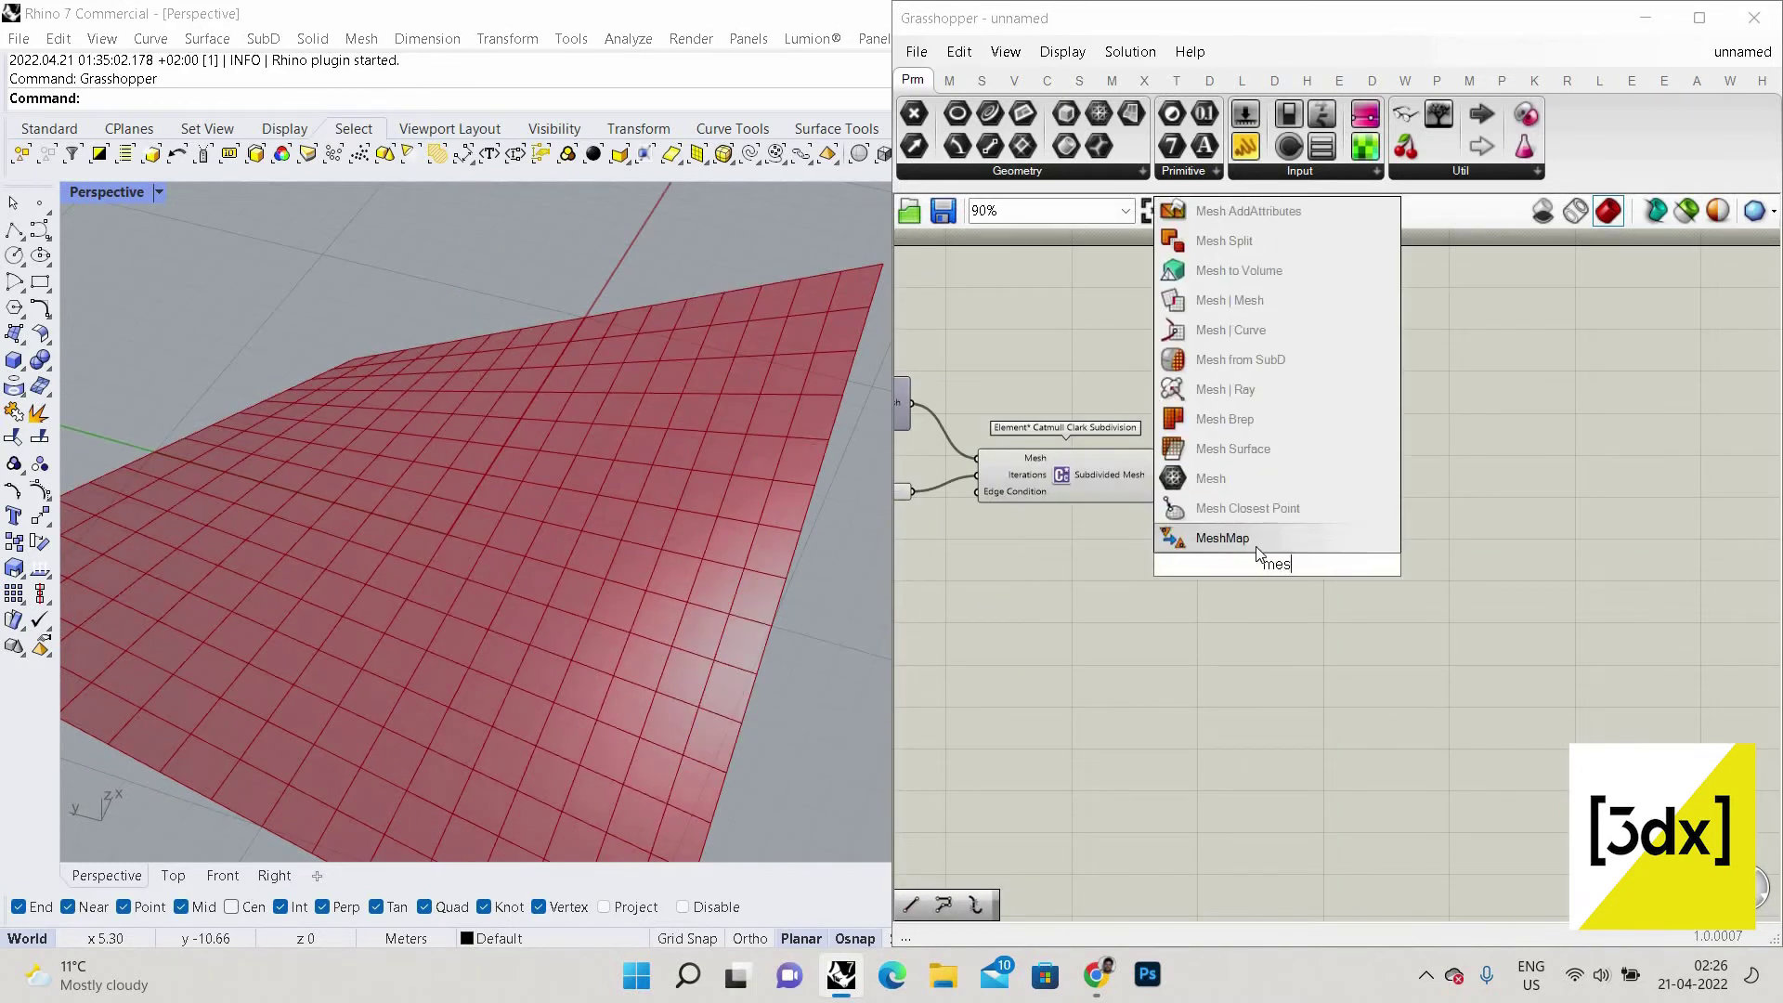
{"action": "type", "text": "h e"}
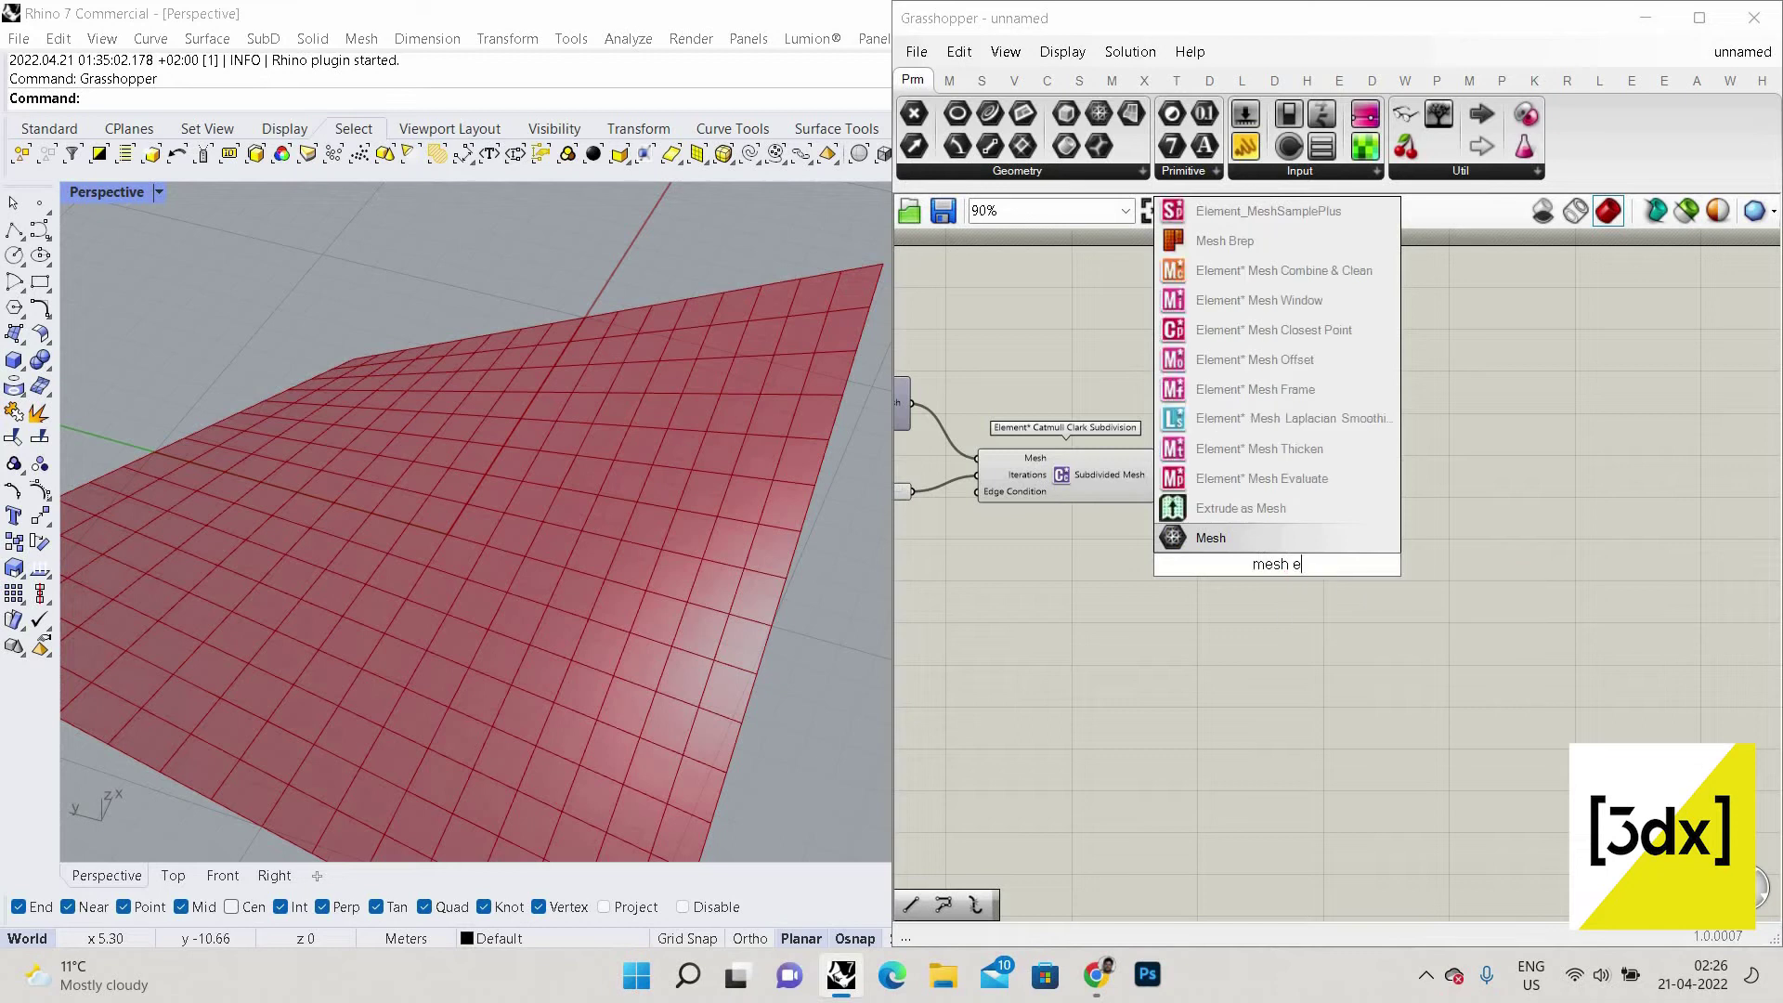
{"action": "type", "text": "dg"}
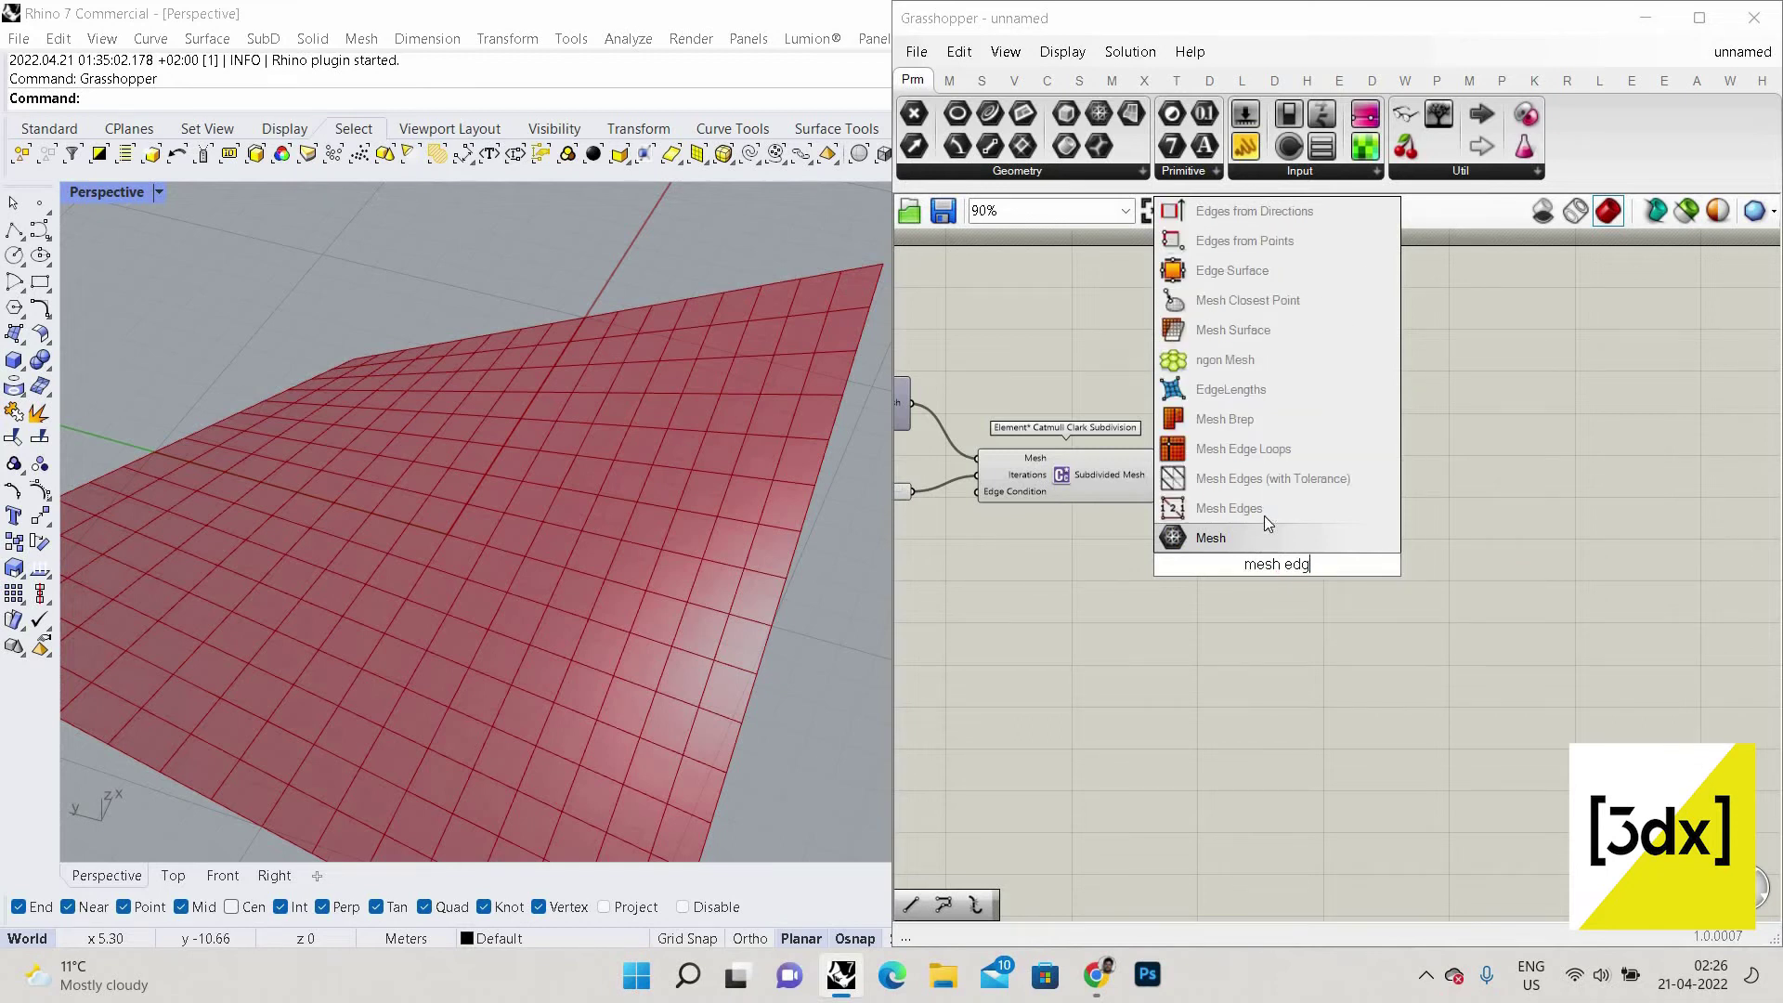
{"action": "left_click", "coordinate": [1263, 513]}
{"action": "left_click_drag", "start_coordinate": [1223, 565], "coordinate": [1157, 474]}
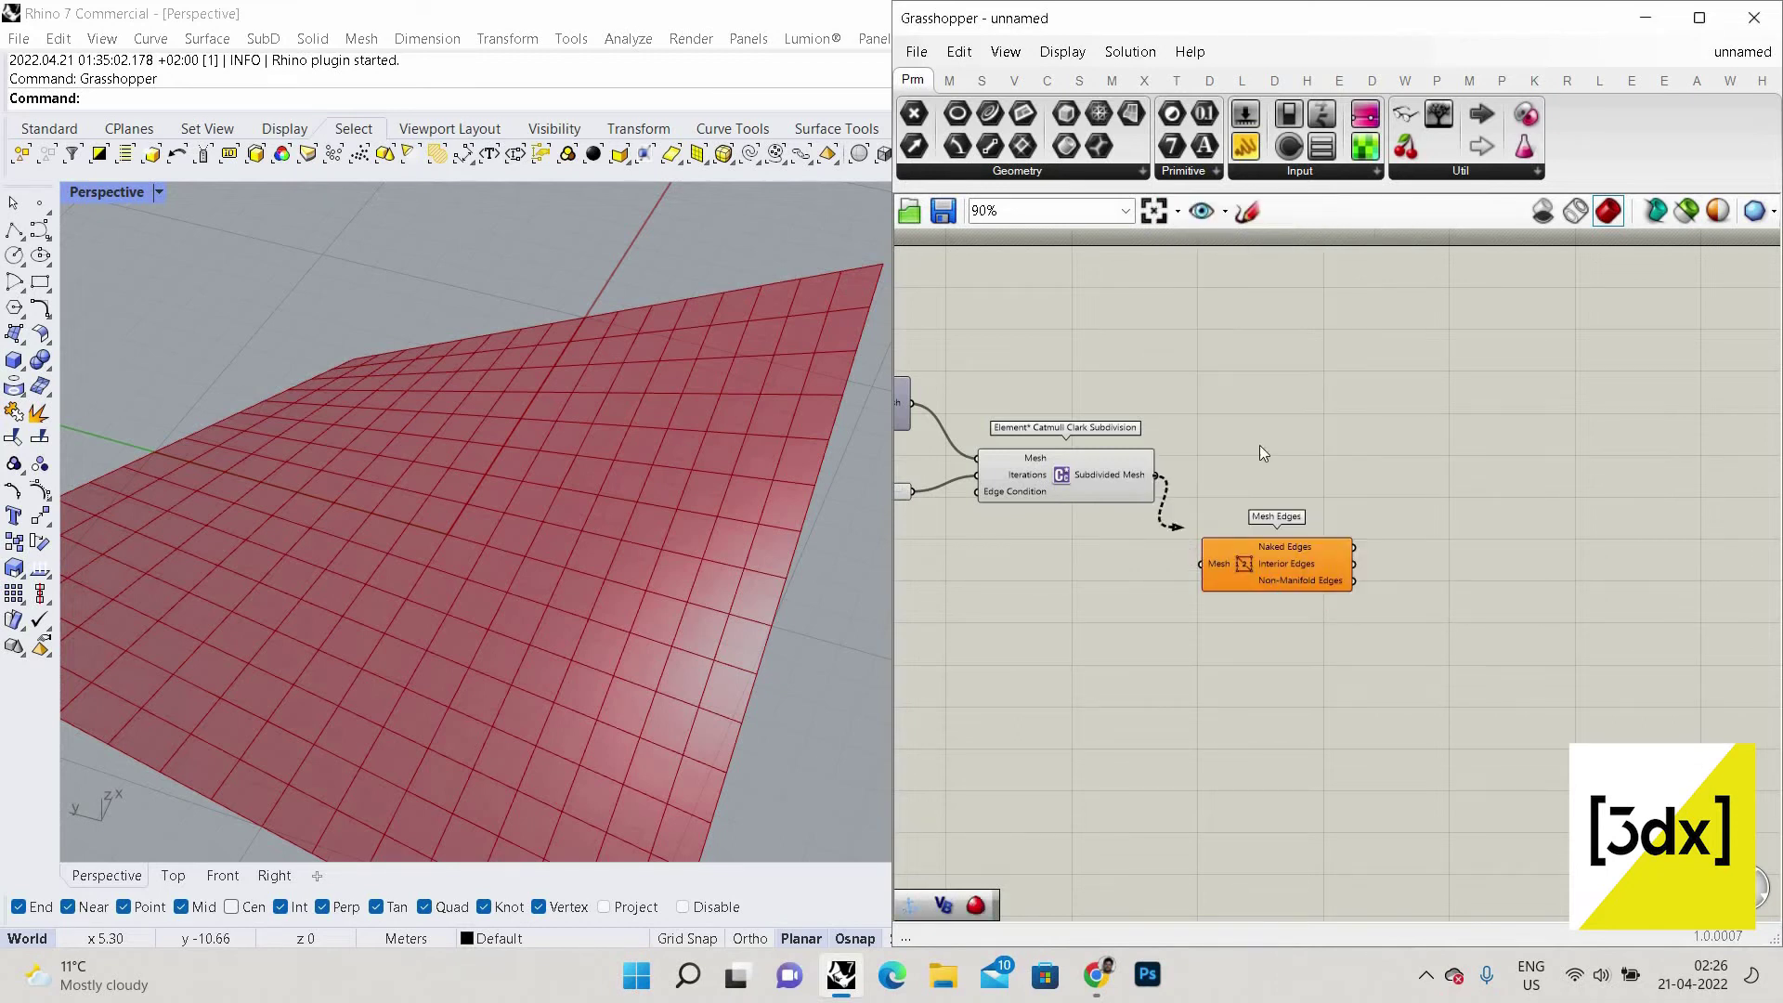
{"action": "scroll", "coordinate": [1050, 636], "scroll_direction": "up", "scroll_amount": 2}
{"action": "scroll", "coordinate": [648, 501], "scroll_direction": "down", "scroll_amount": 4}
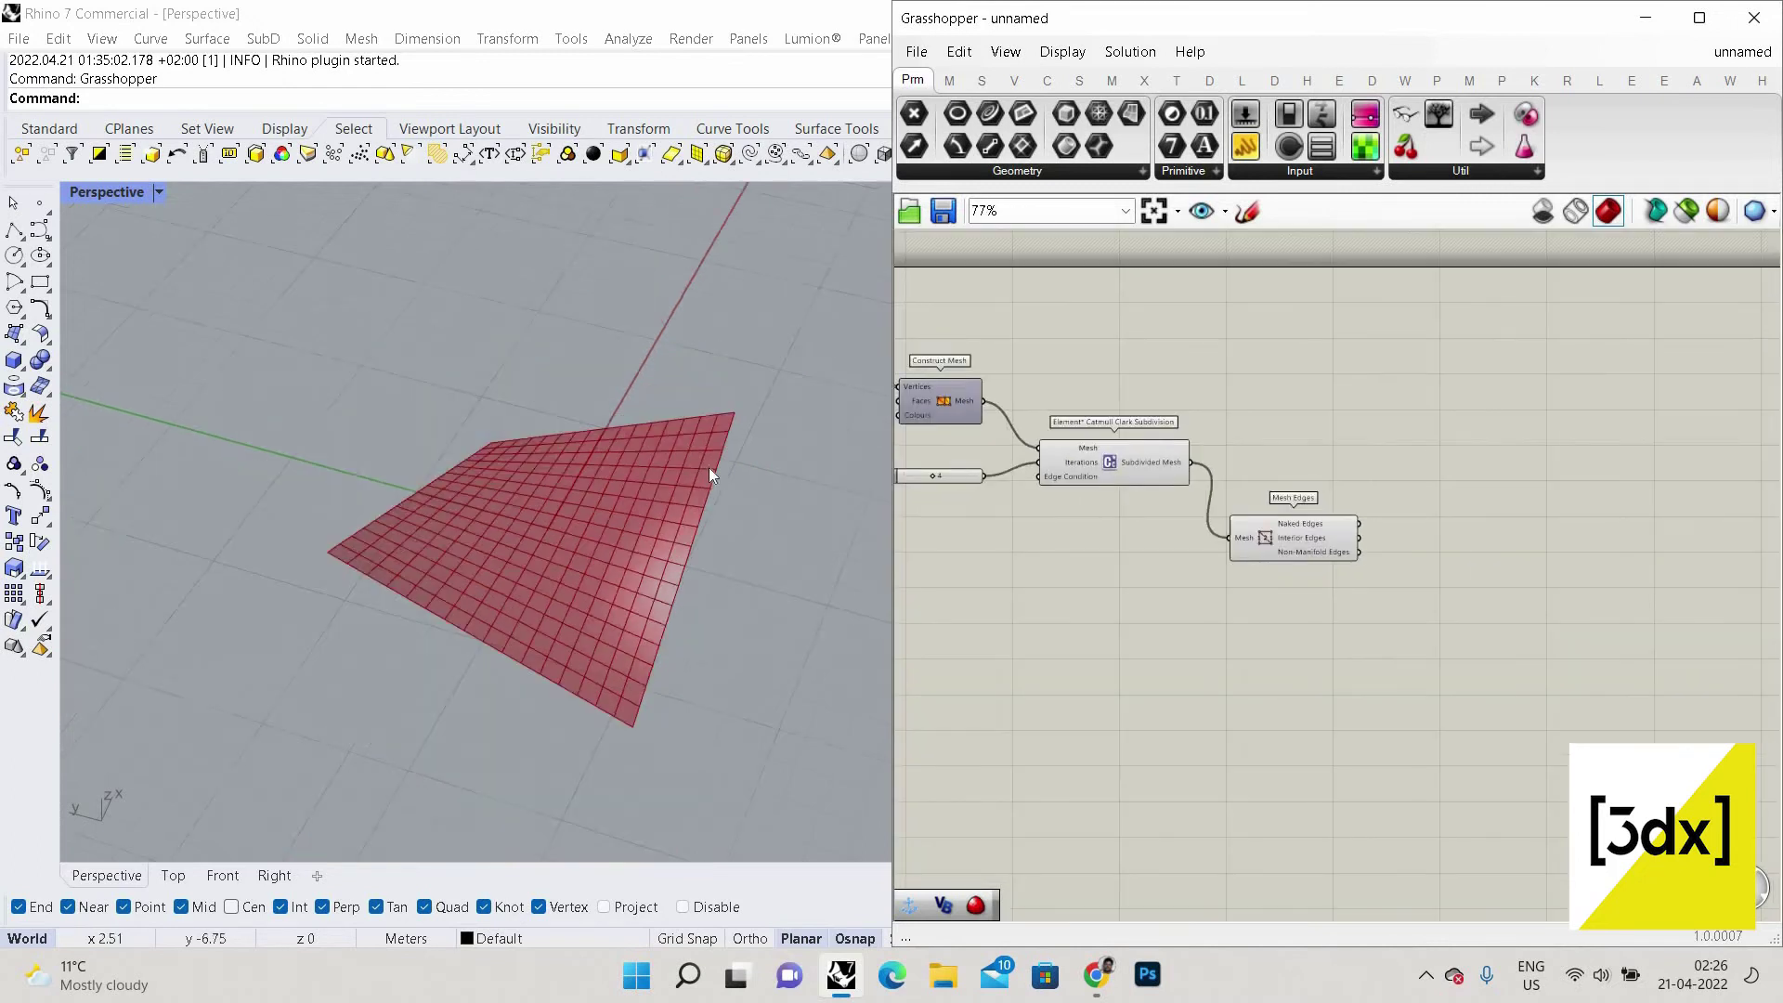
{"action": "scroll", "coordinate": [1298, 516], "scroll_direction": "up", "scroll_amount": 4}
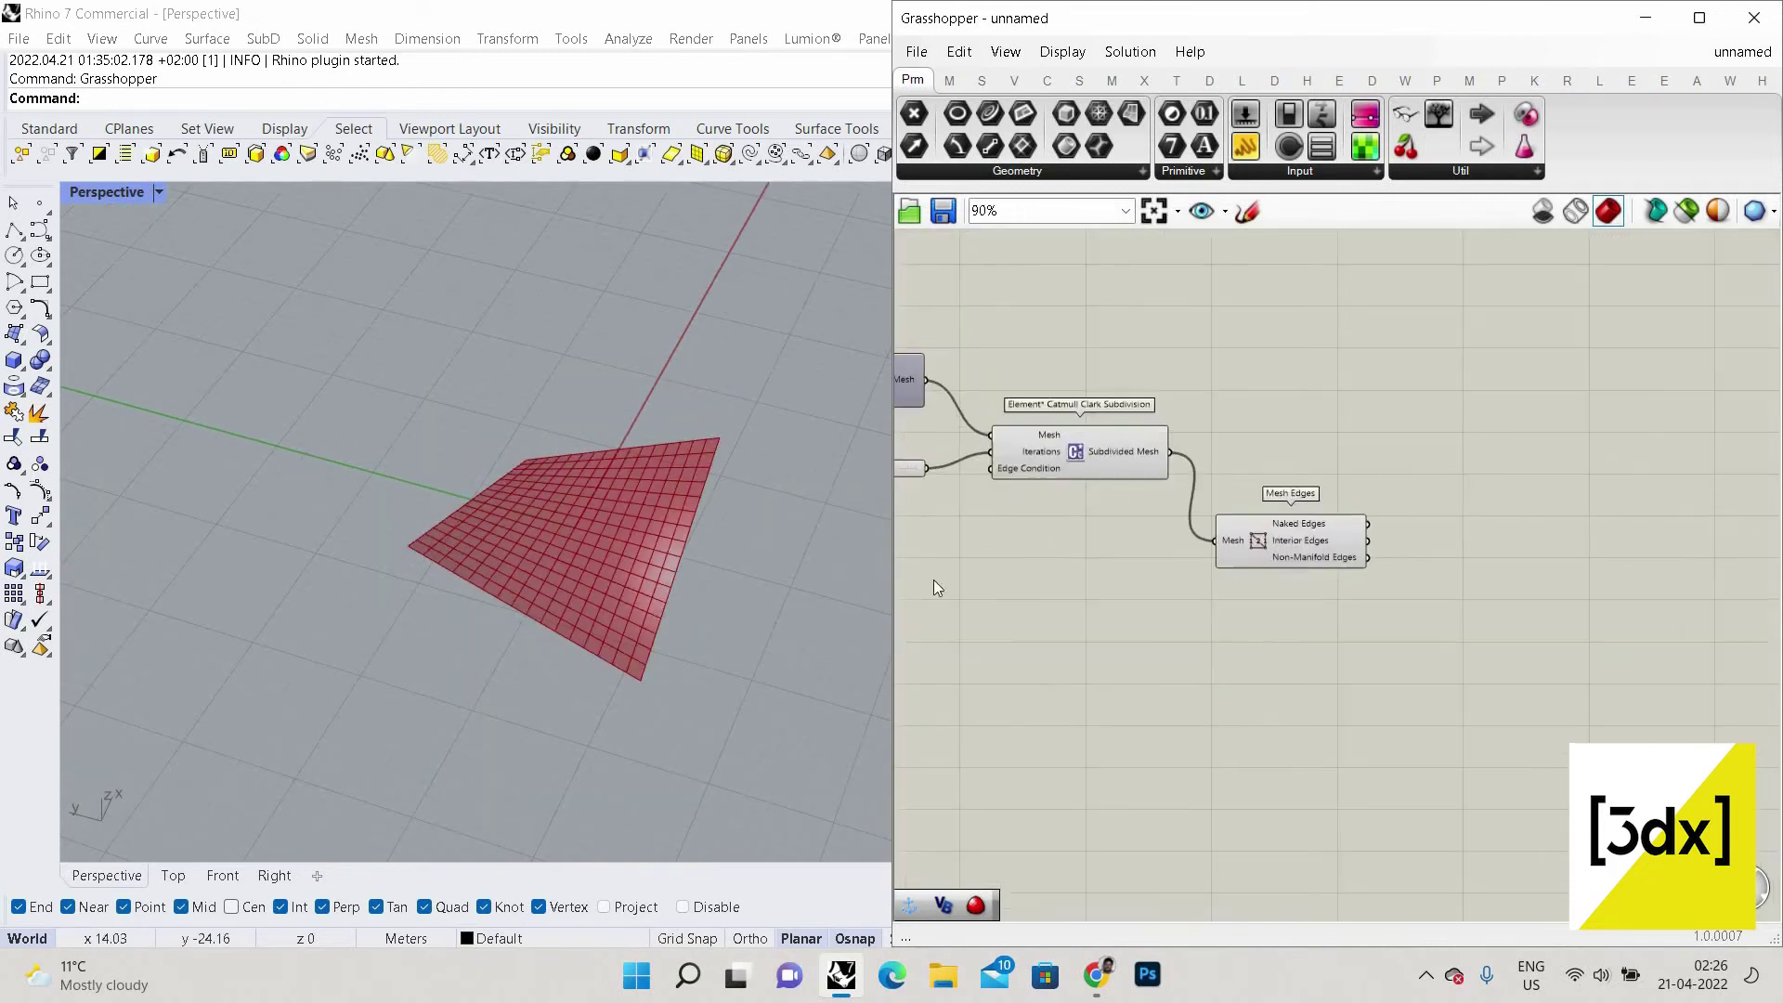
{"action": "scroll", "coordinate": [665, 517], "scroll_direction": "up", "scroll_amount": 3}
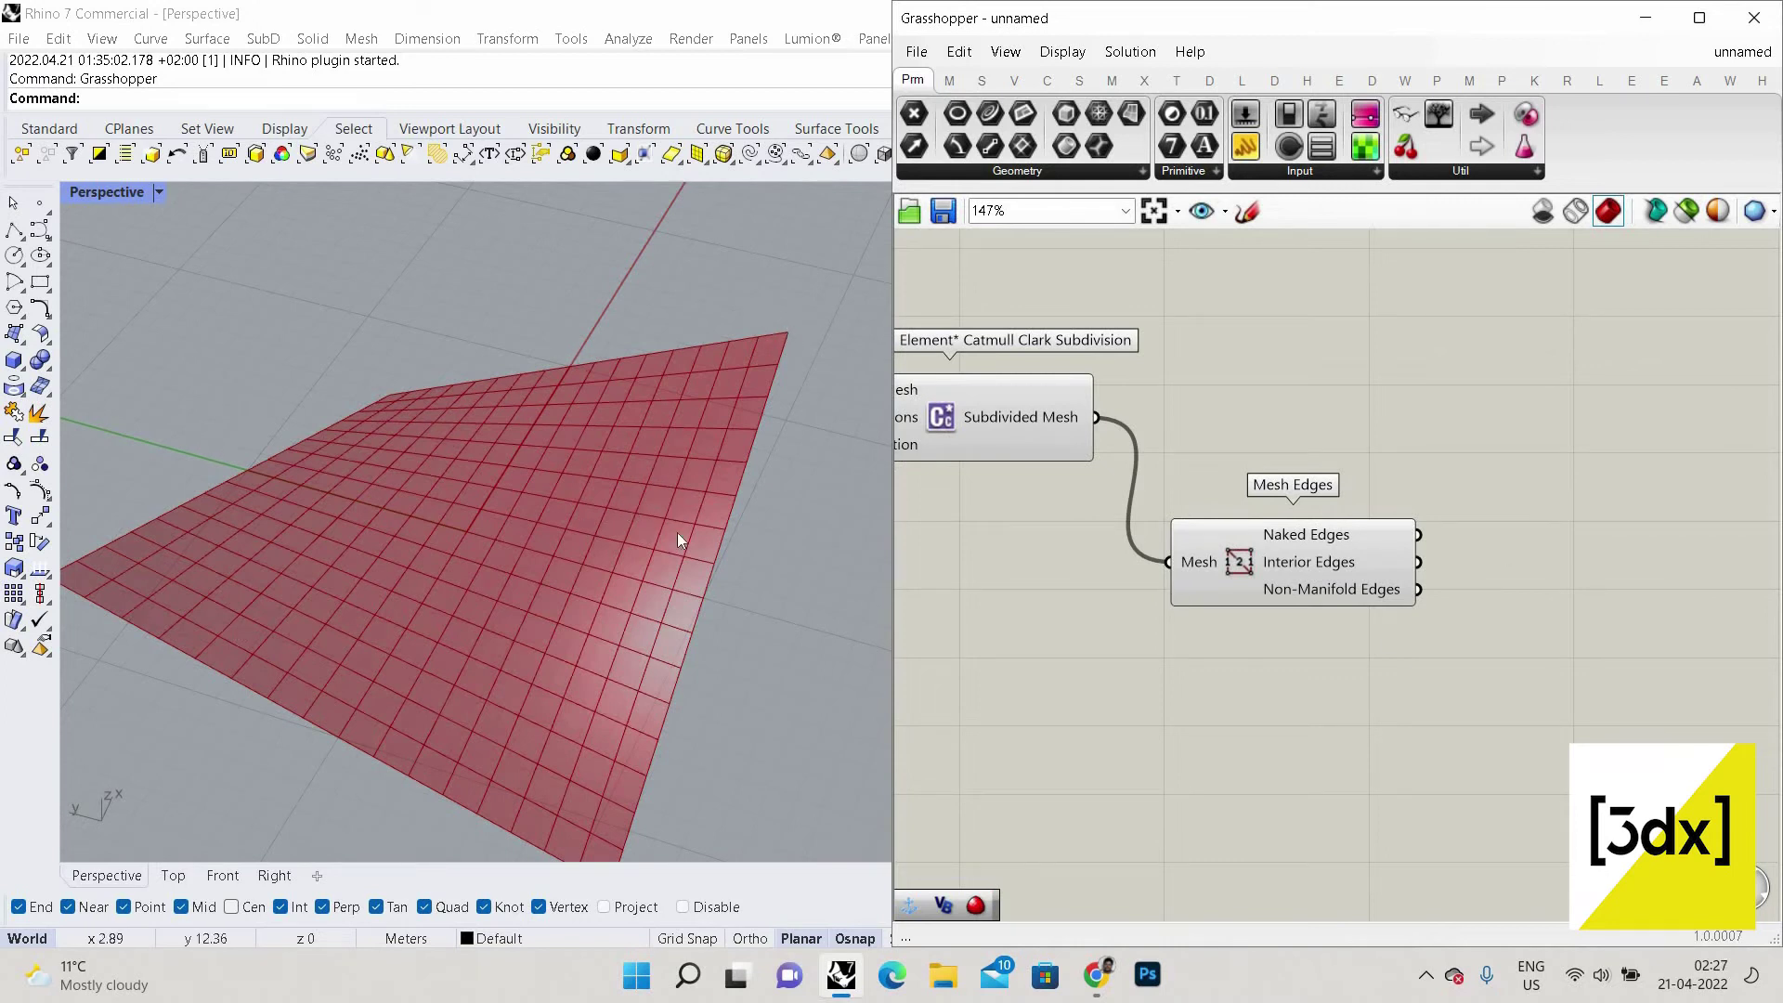
{"action": "scroll", "coordinate": [622, 611], "scroll_direction": "down", "scroll_amount": 3}
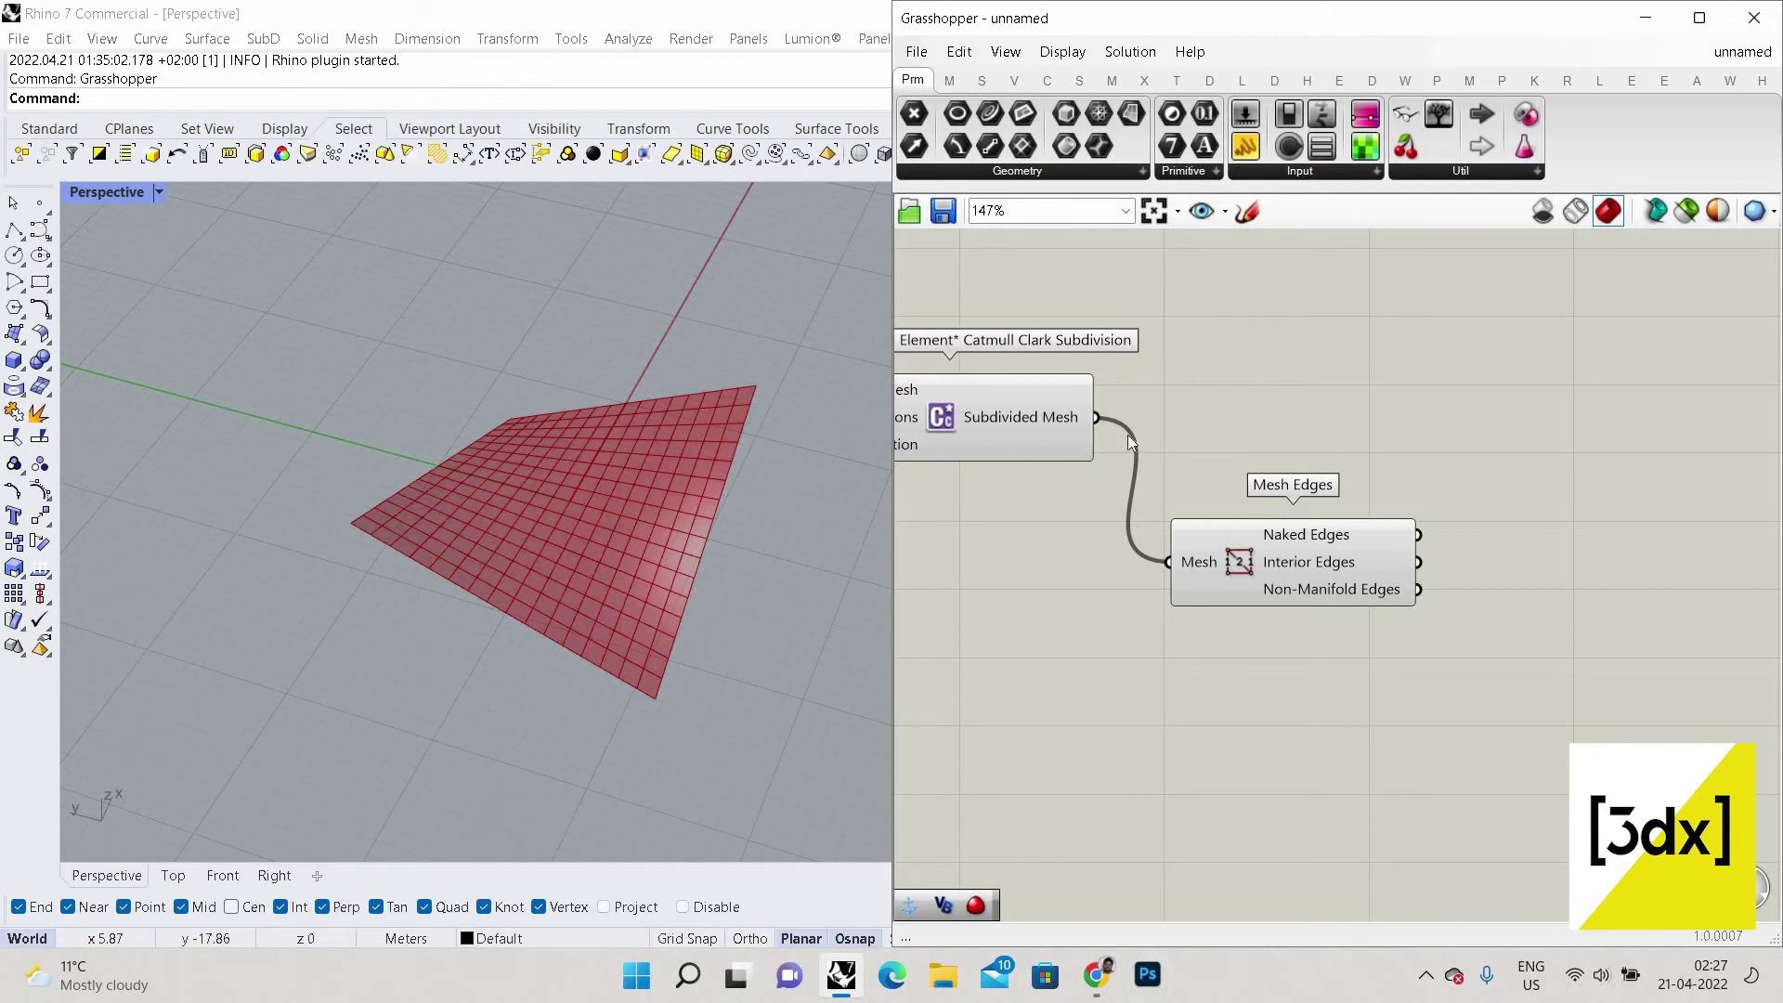
{"action": "scroll", "coordinate": [1272, 596], "scroll_direction": "down", "scroll_amount": 1}
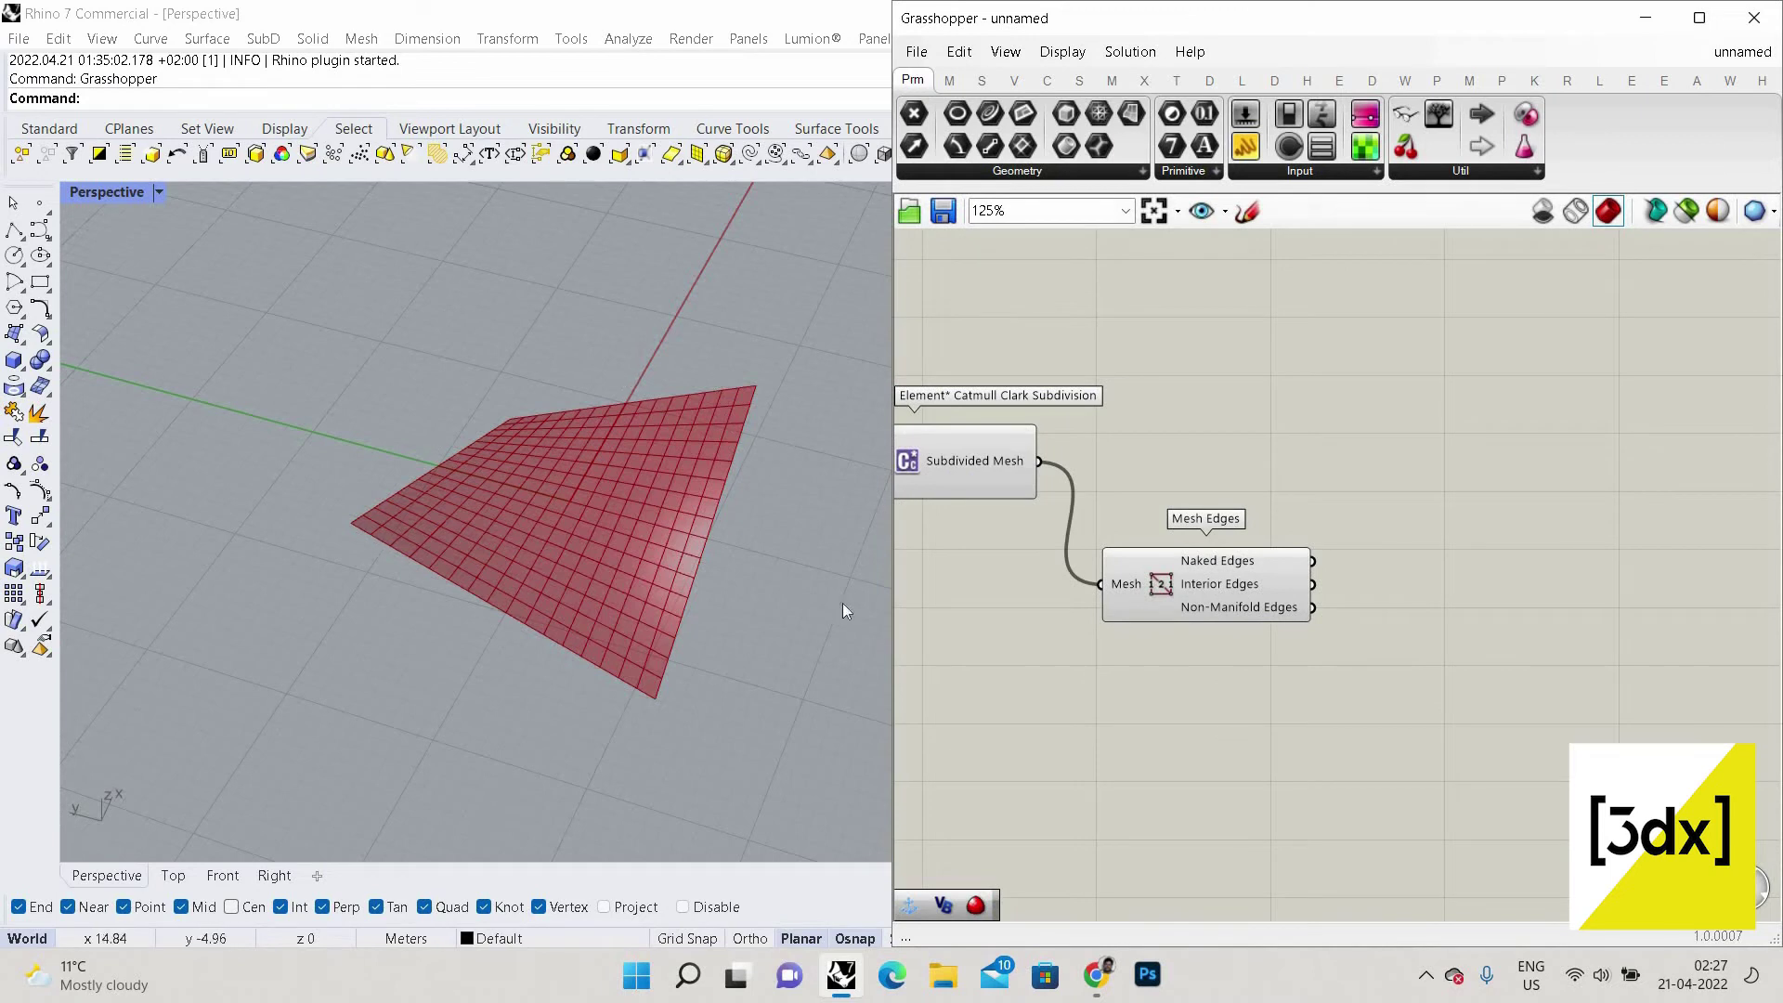
{"action": "scroll", "coordinate": [1455, 608], "scroll_direction": "up", "scroll_amount": 2}
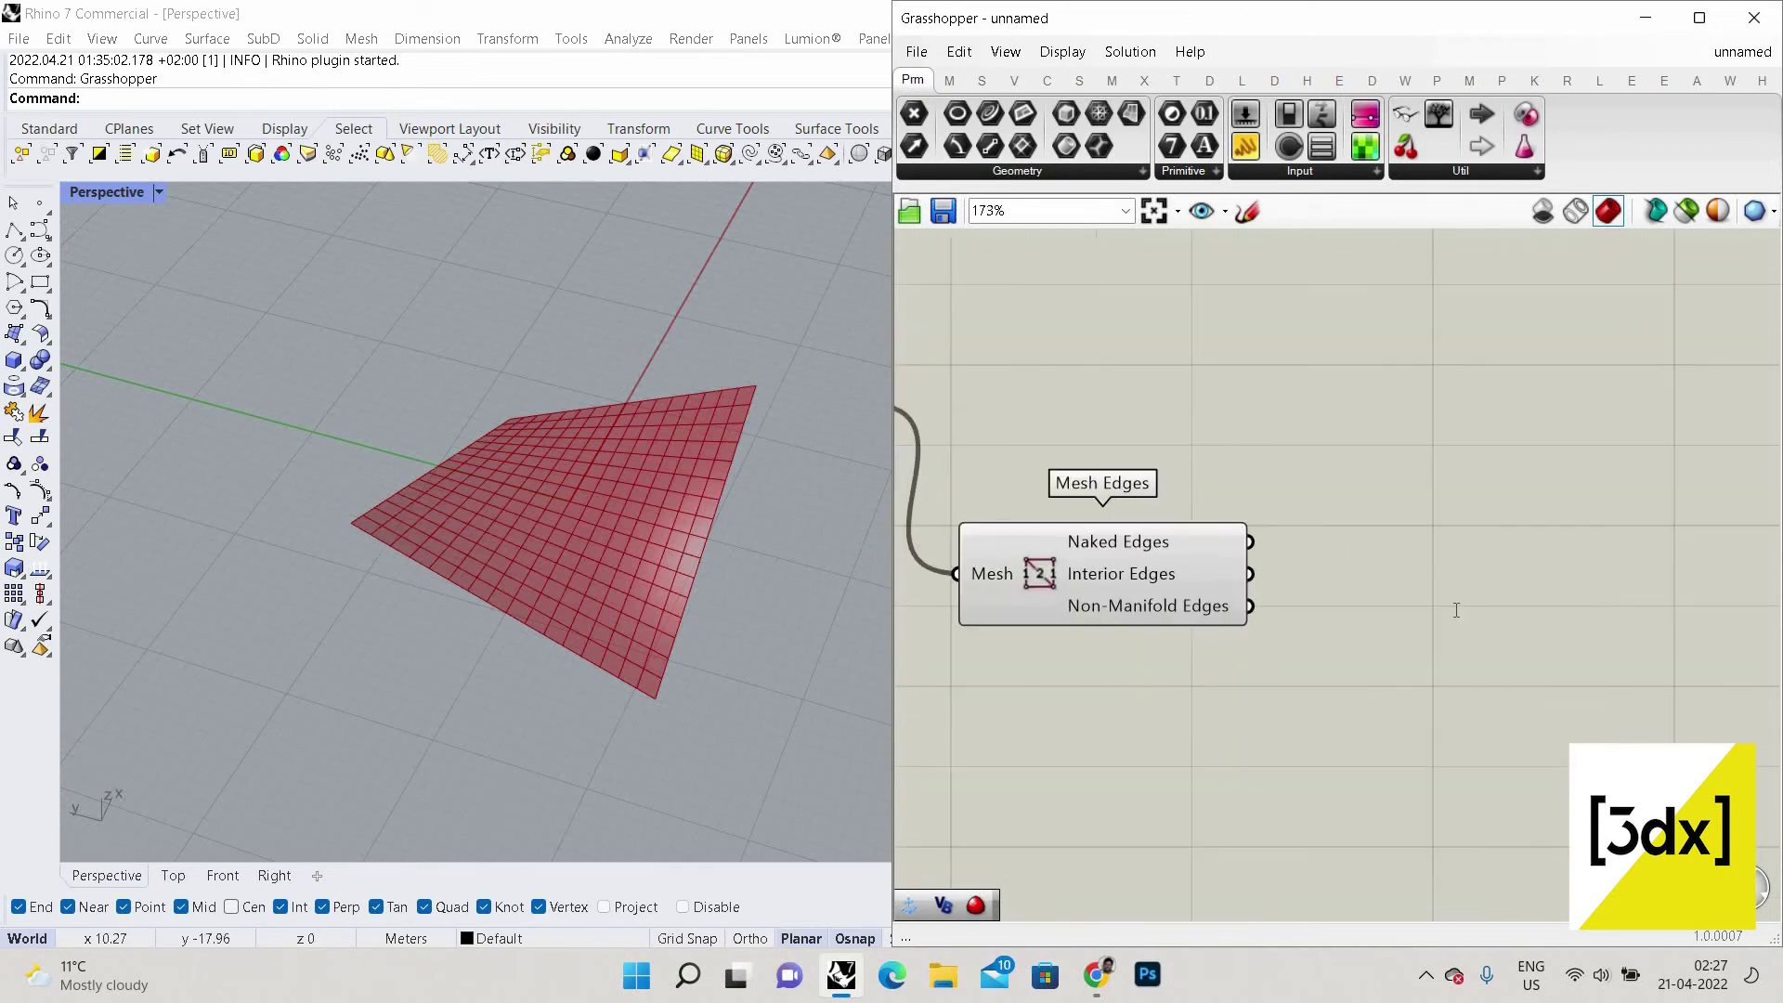
Add a temporary Line component wired to the Naked Edges output.
{"action": "double_click", "coordinate": [1454, 594]}
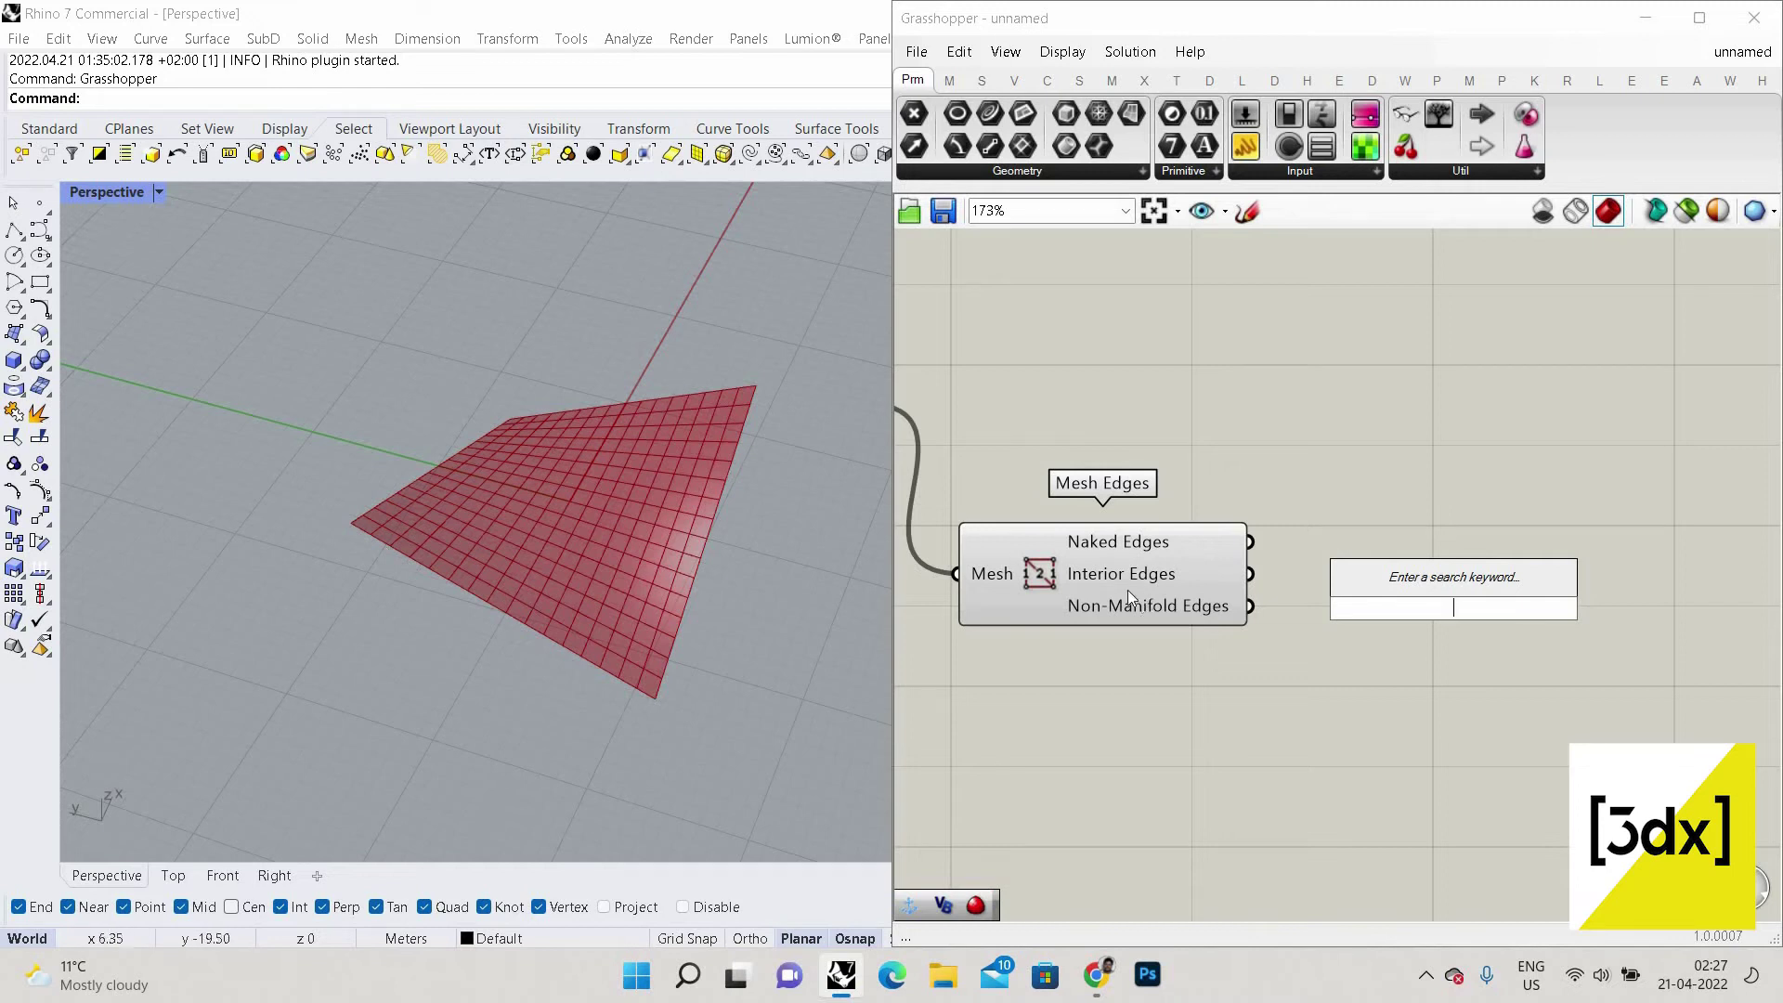
{"action": "double_click", "coordinate": [1436, 527]}
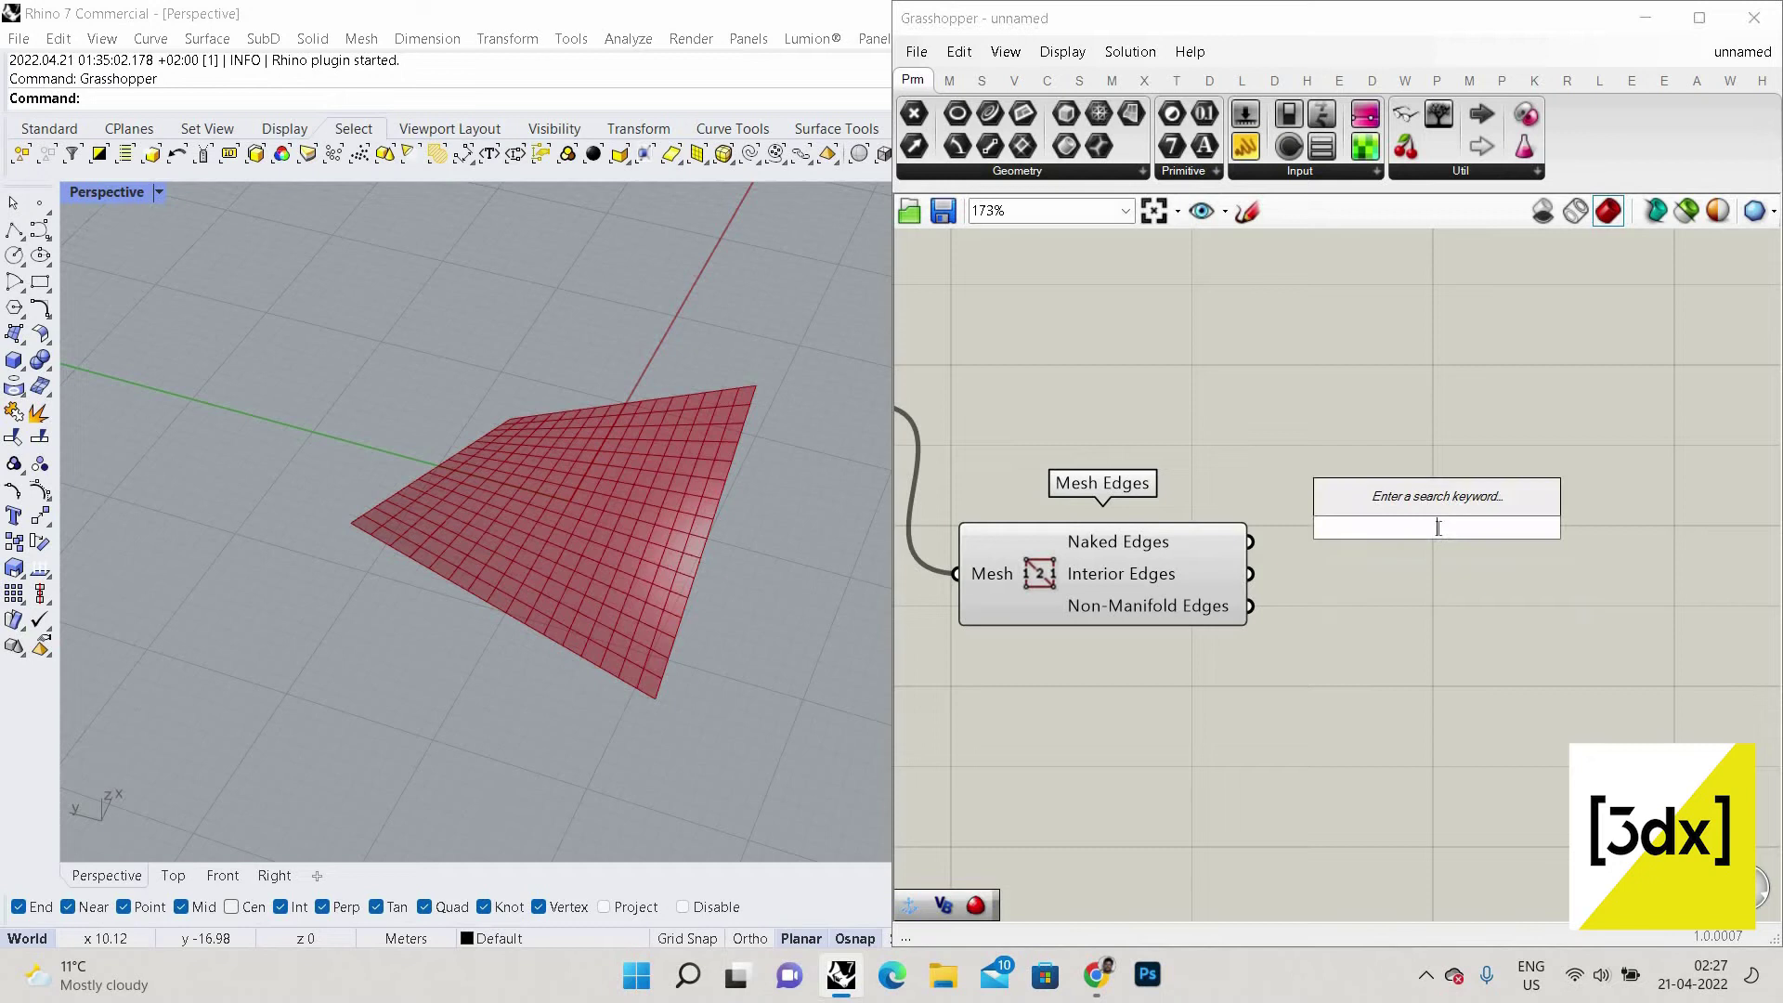
{"action": "type", "text": "edg"}
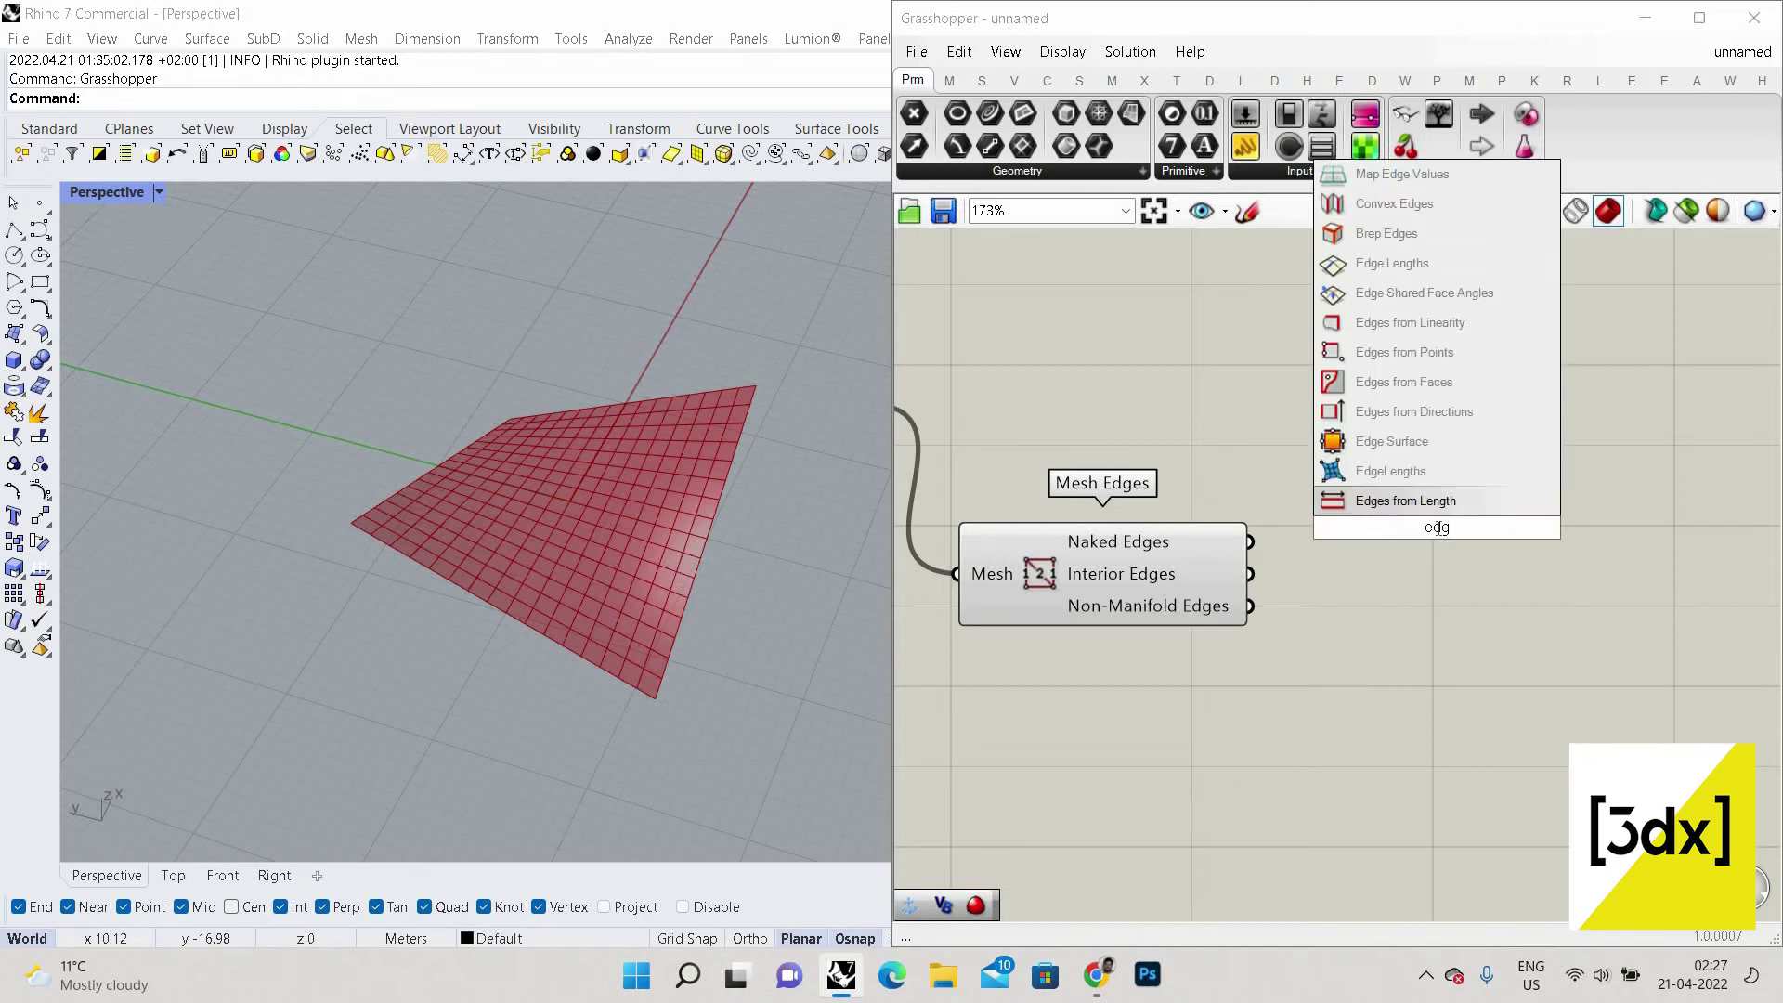
{"action": "key", "text": "BackSpace"}
{"action": "key", "text": "BackSpace"}
{"action": "key", "text": "BackSpace"}
{"action": "type", "text": "line"}
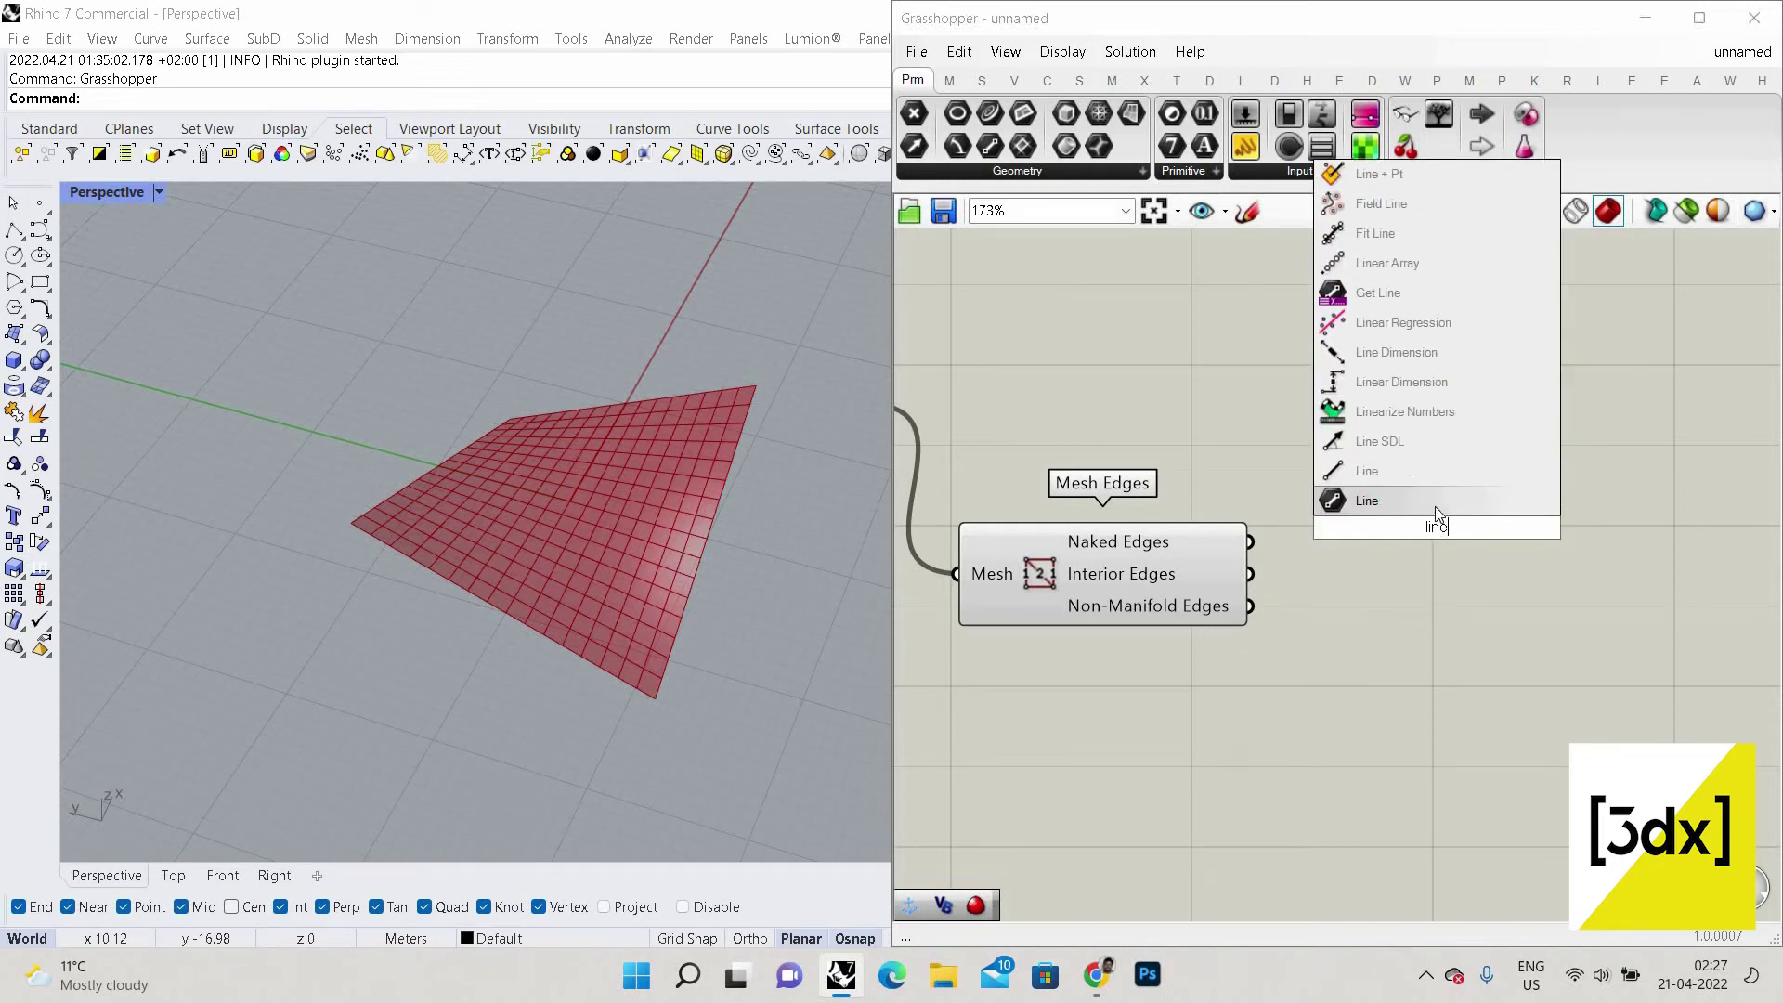
{"action": "left_click", "coordinate": [1435, 505]}
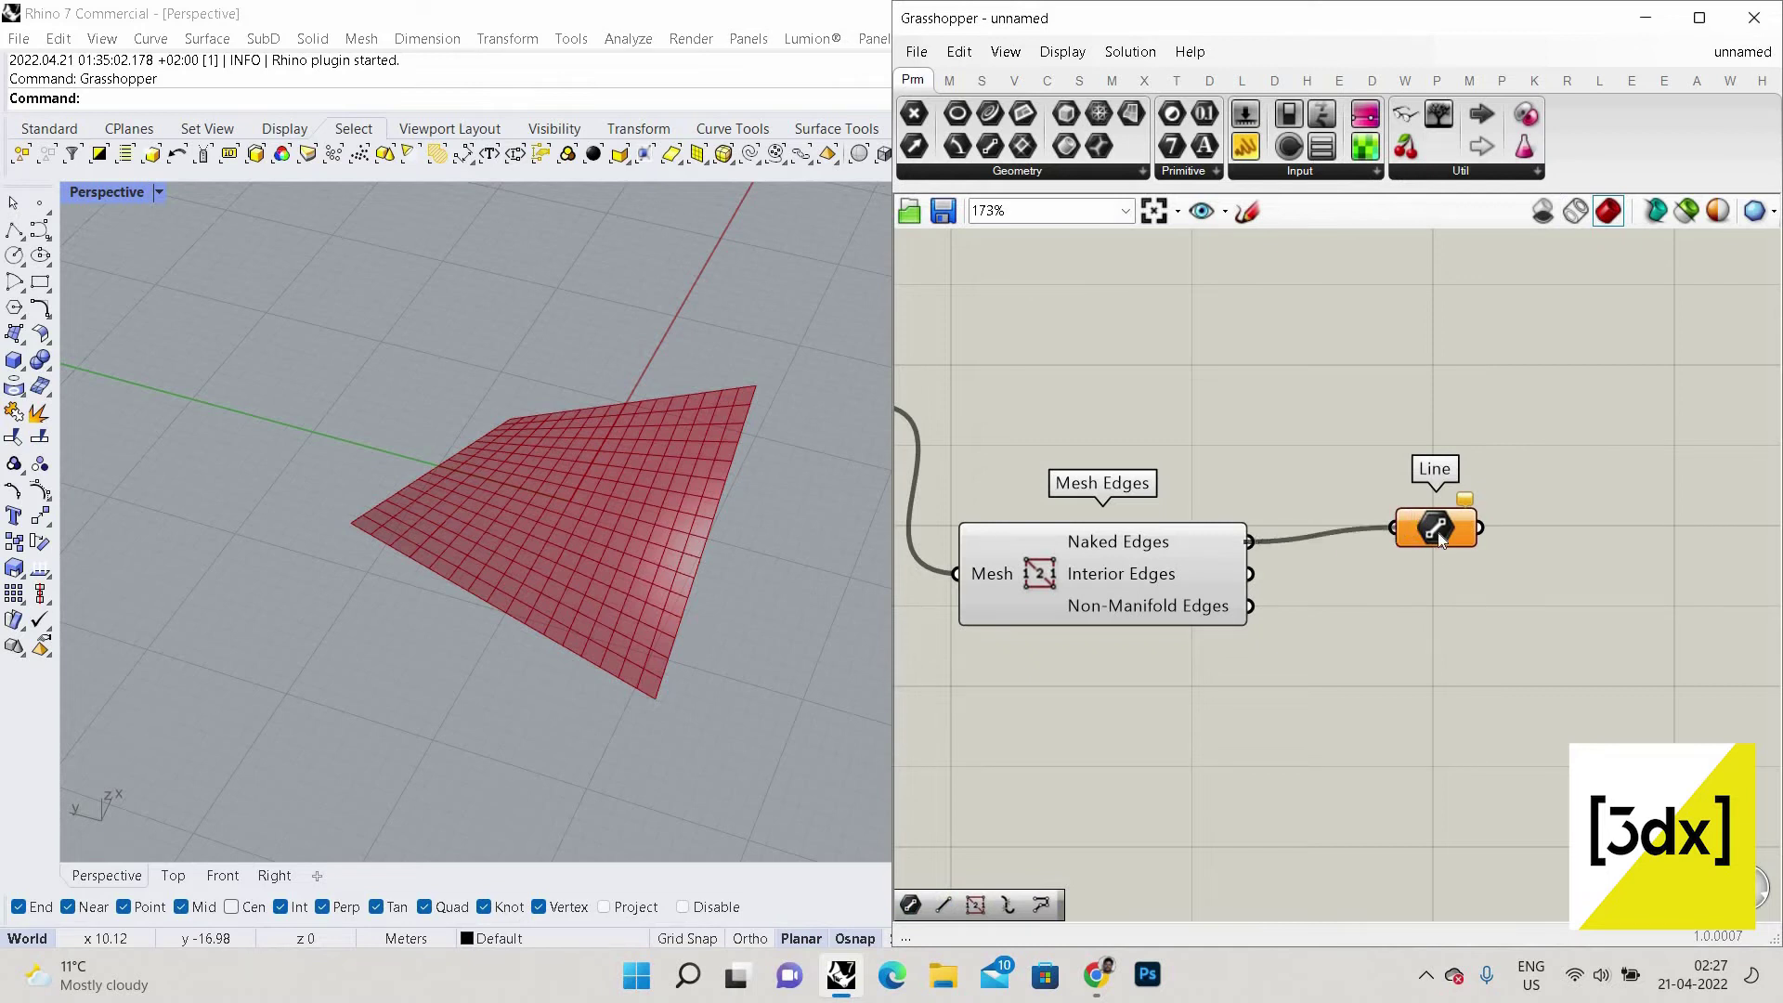
{"action": "scroll", "coordinate": [548, 409], "scroll_direction": "up", "scroll_amount": 4}
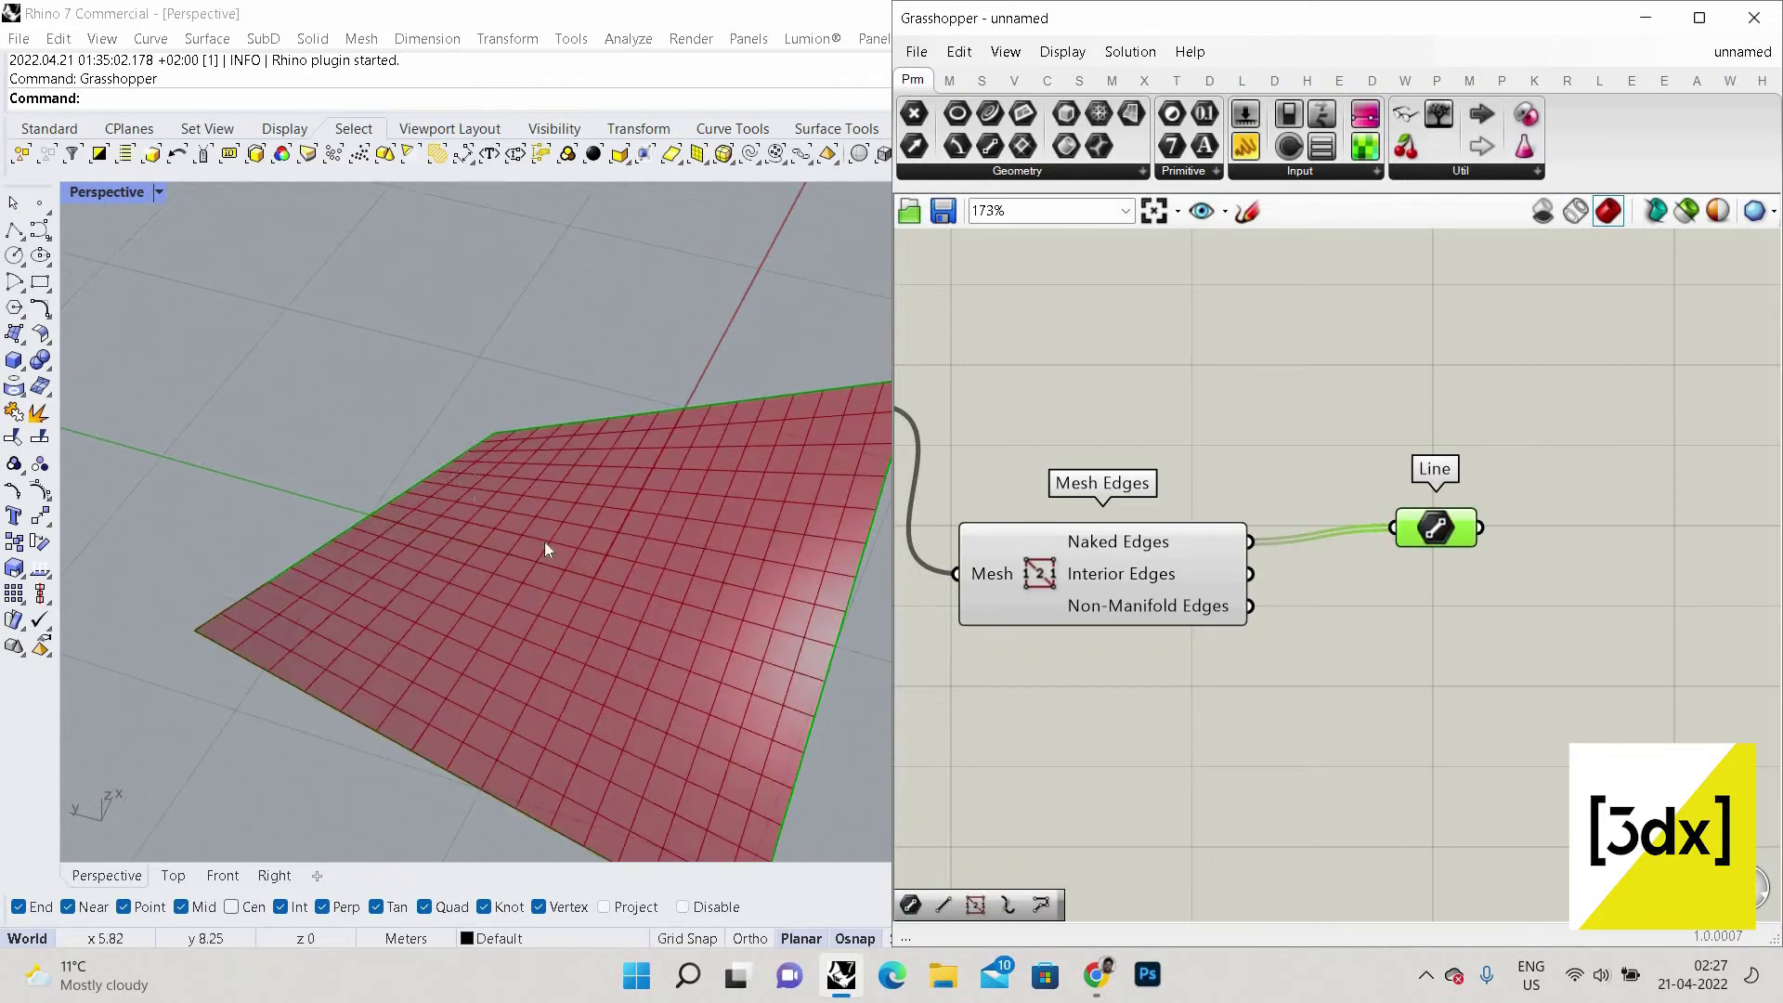
{"action": "scroll", "coordinate": [545, 543], "scroll_direction": "down", "scroll_amount": 3}
Preview the interior edges through the Line, then delete the Line component.
{"action": "right_click_drag", "start_coordinate": [725, 531], "coordinate": [738, 487]}
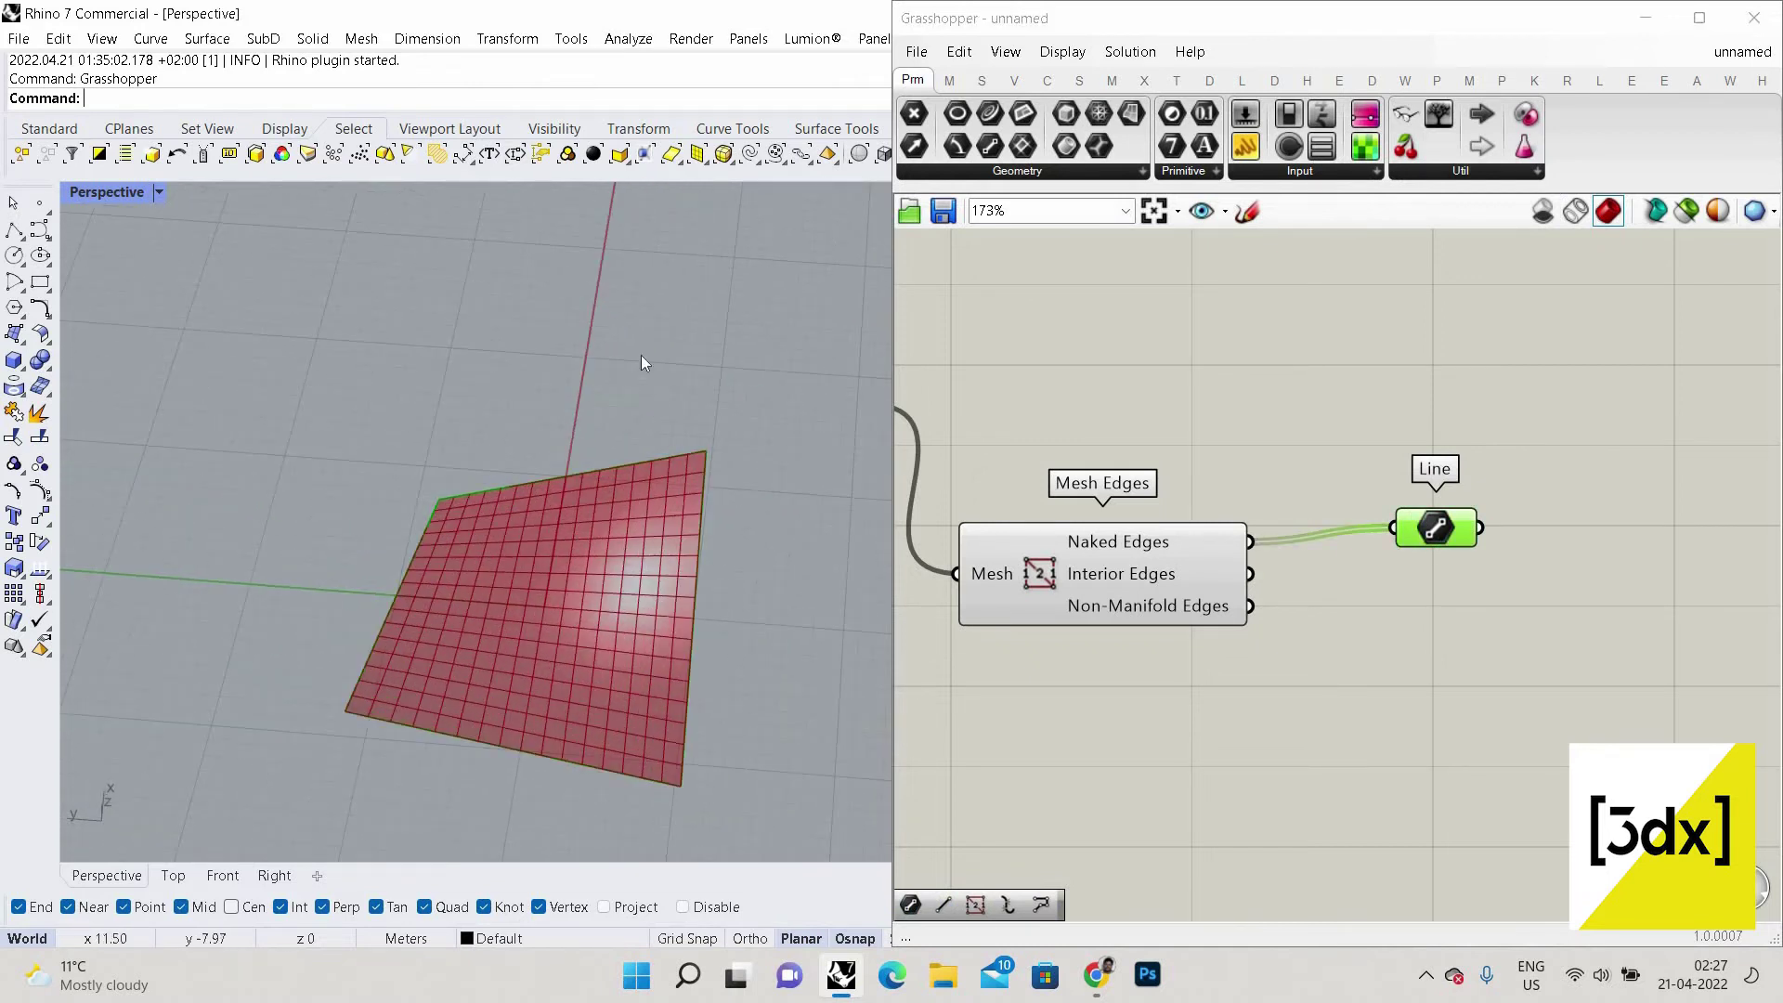
{"action": "right_click_drag", "start_coordinate": [642, 357], "coordinate": [427, 607]}
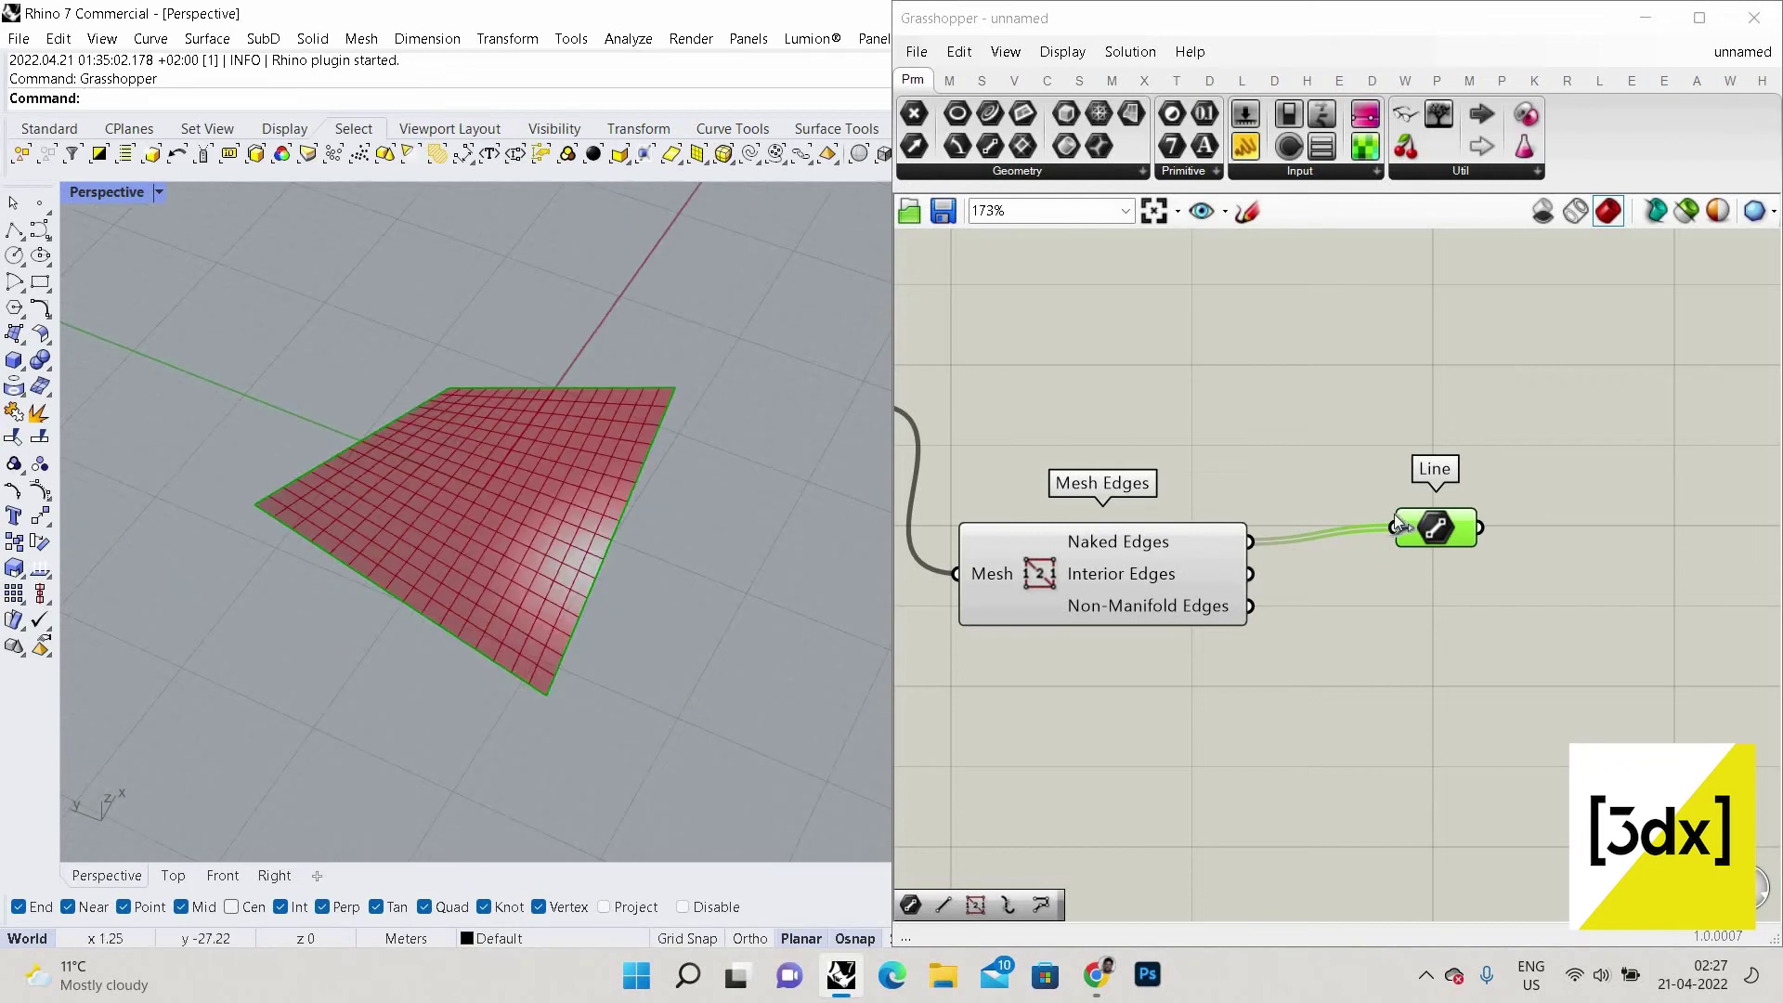
{"action": "left_click_drag", "start_coordinate": [1396, 527], "coordinate": [1251, 573]}
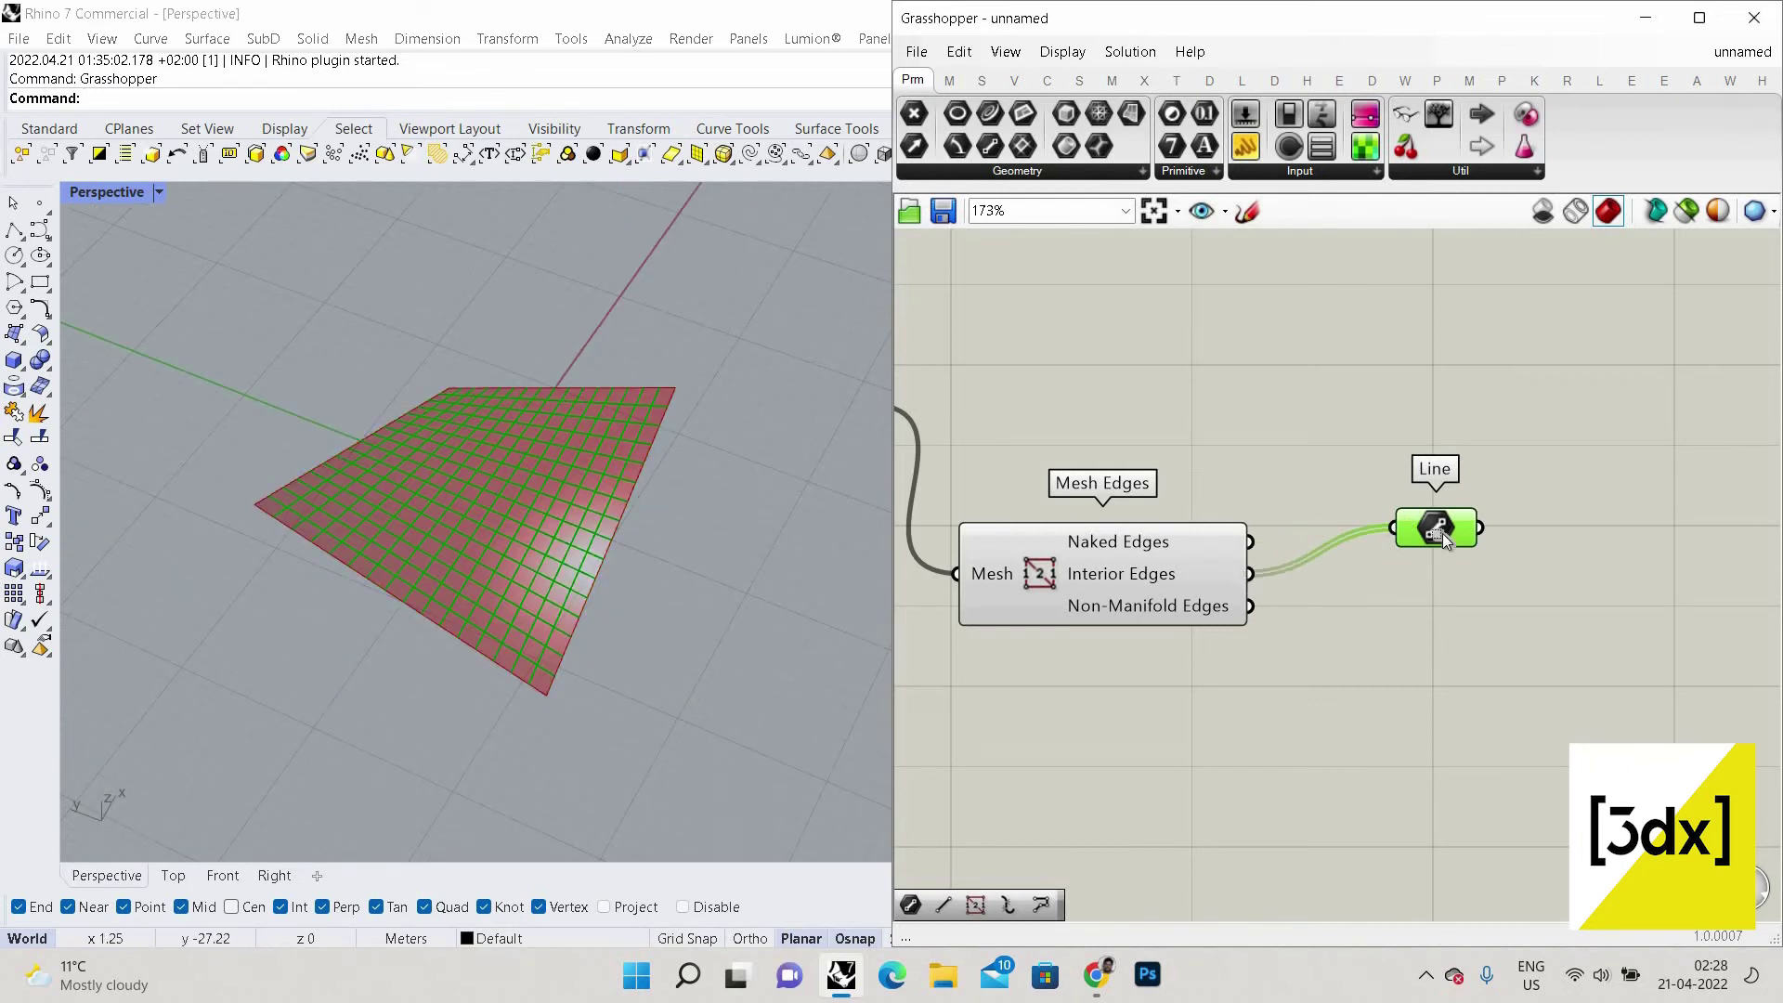
{"action": "key", "text": "Delete"}
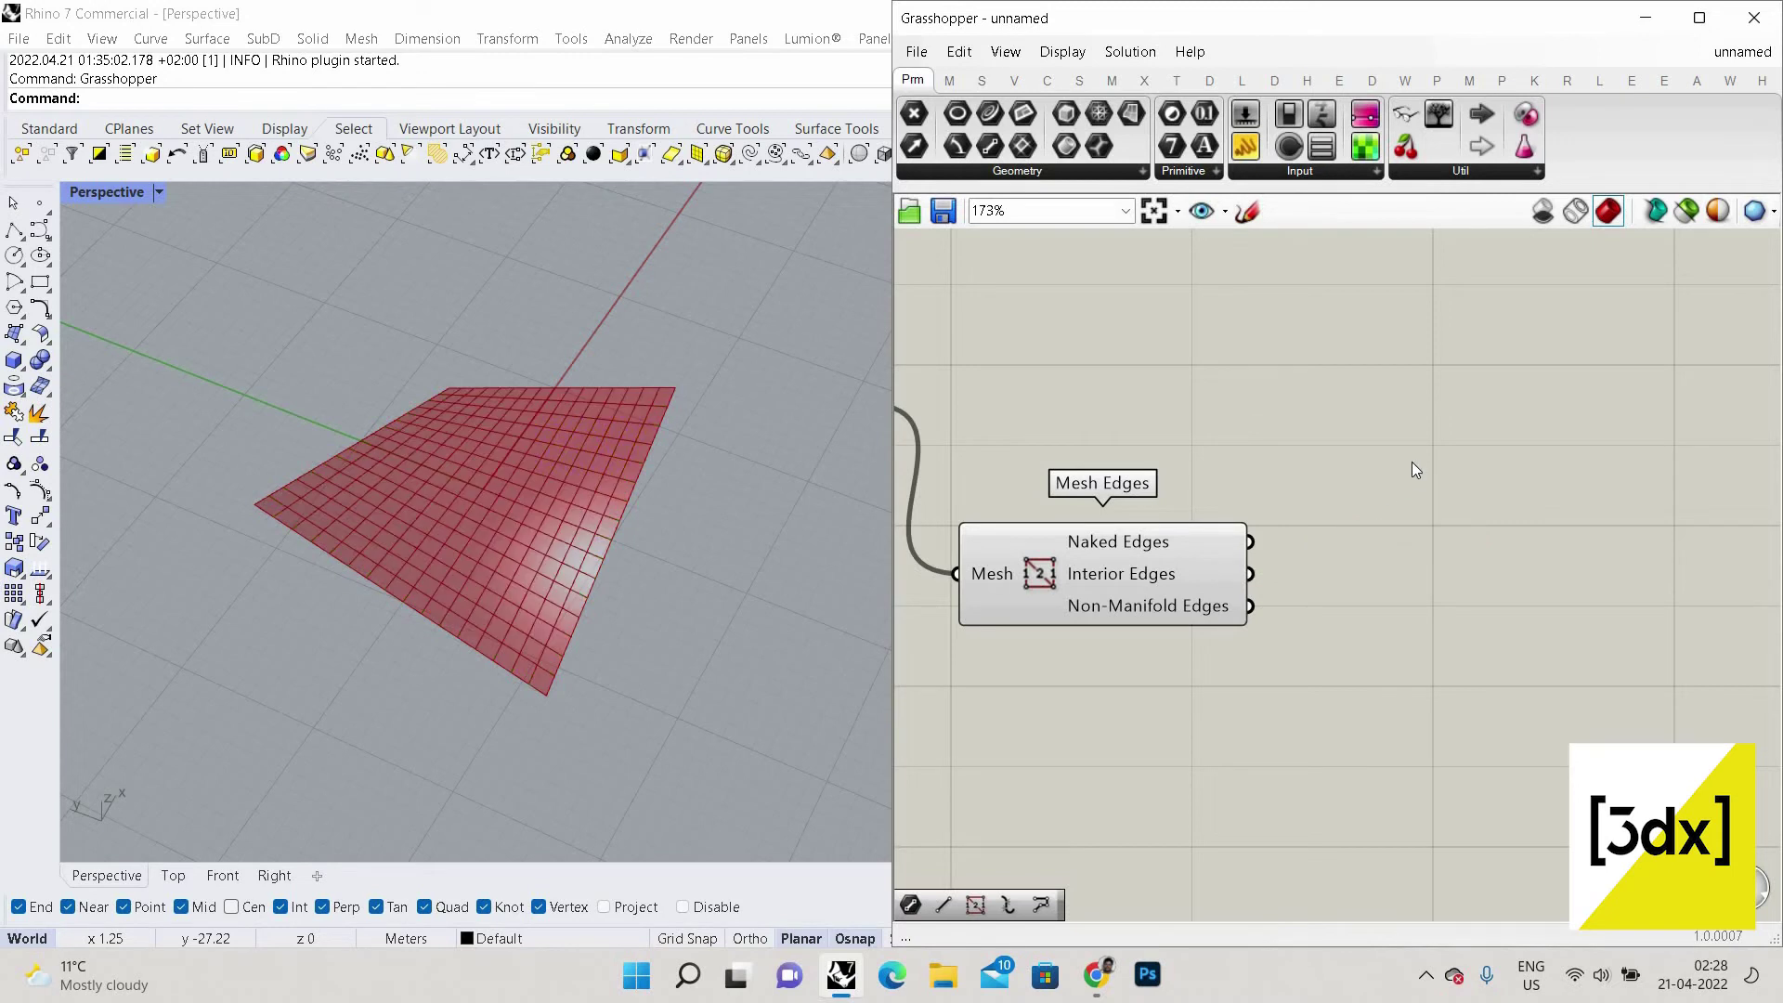
Place a Length(Line) spring goal fed by the Mesh Edges naked edges in its Line input.
{"action": "mouse_move", "coordinate": [1158, 576]}
{"action": "scroll", "coordinate": [1421, 528], "scroll_direction": "down", "scroll_amount": 2}
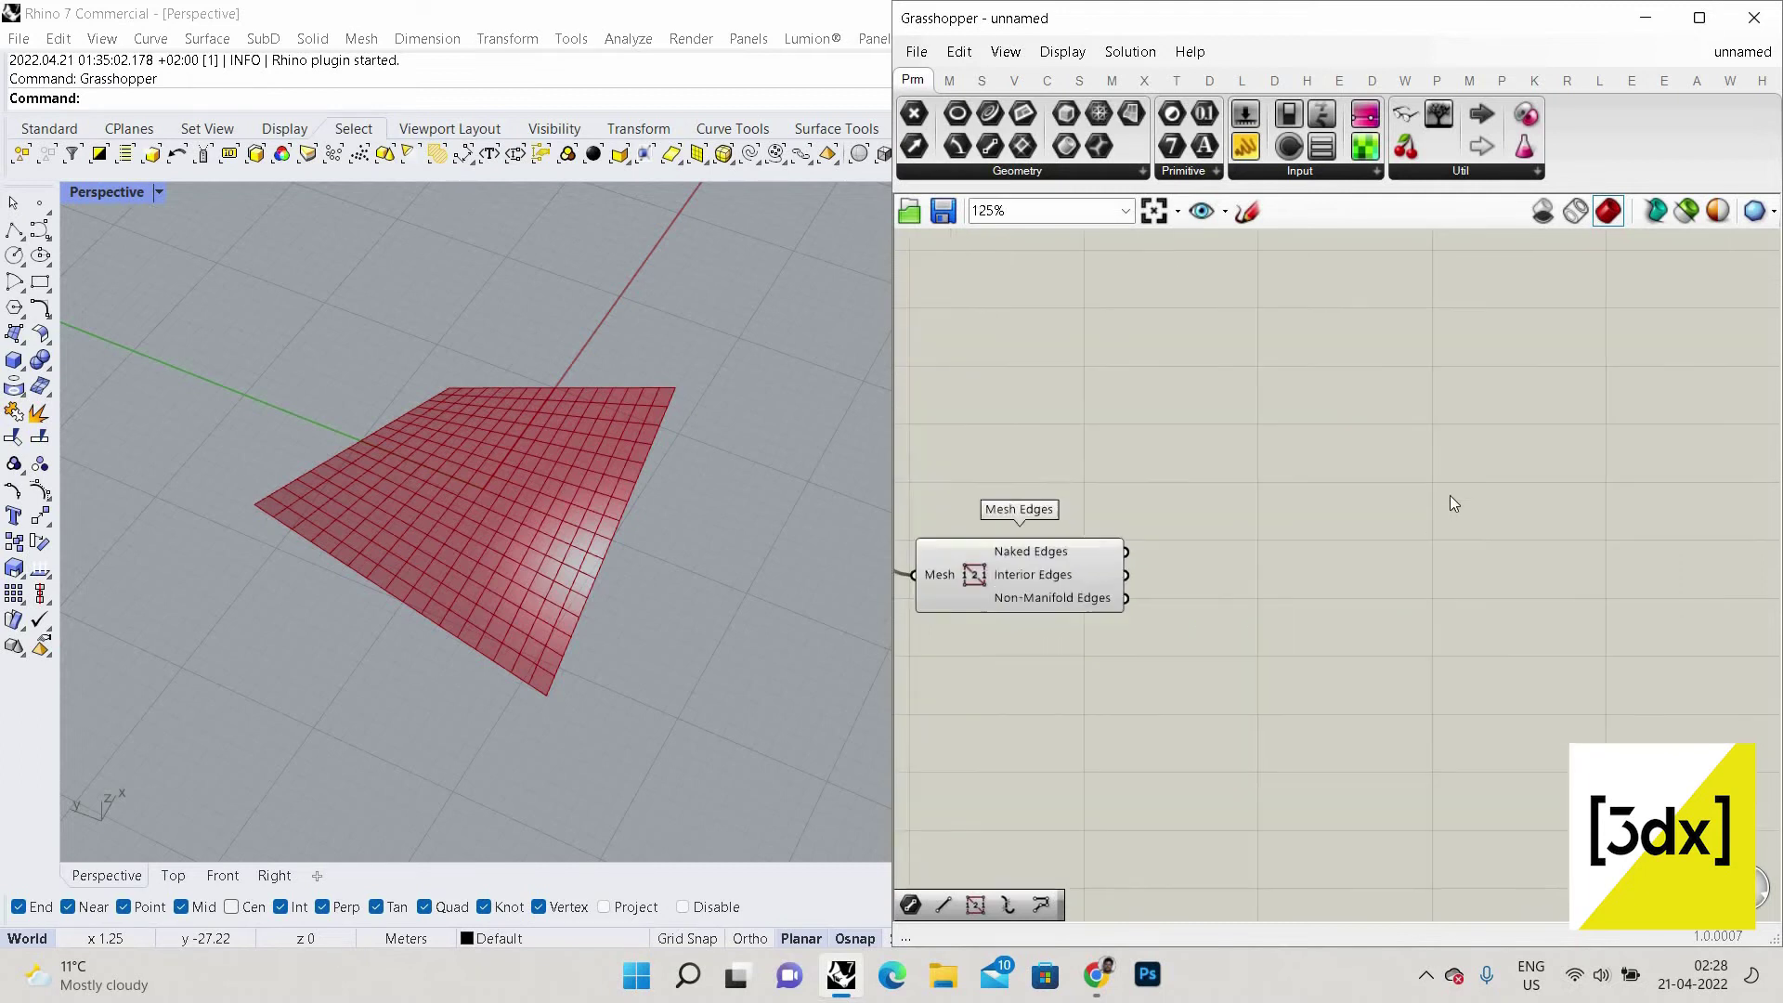
{"action": "double_click", "coordinate": [1480, 544]}
{"action": "type", "text": "length"}
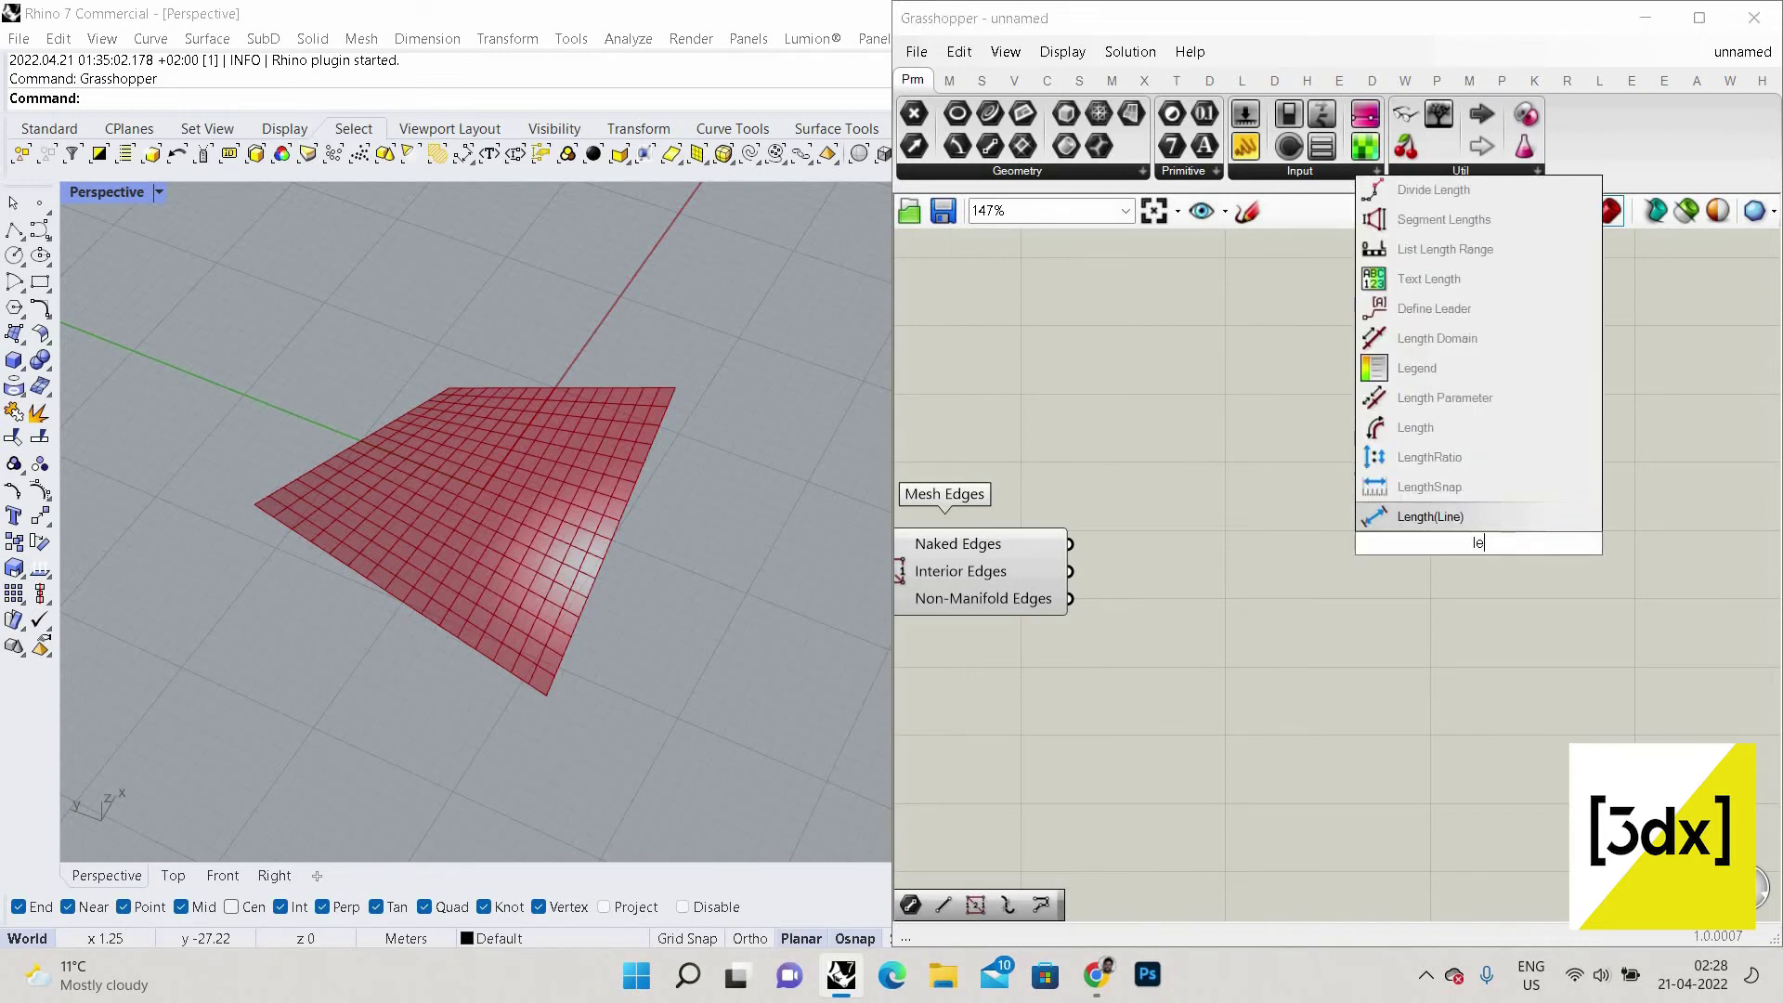
{"action": "left_click", "coordinate": [1478, 492]}
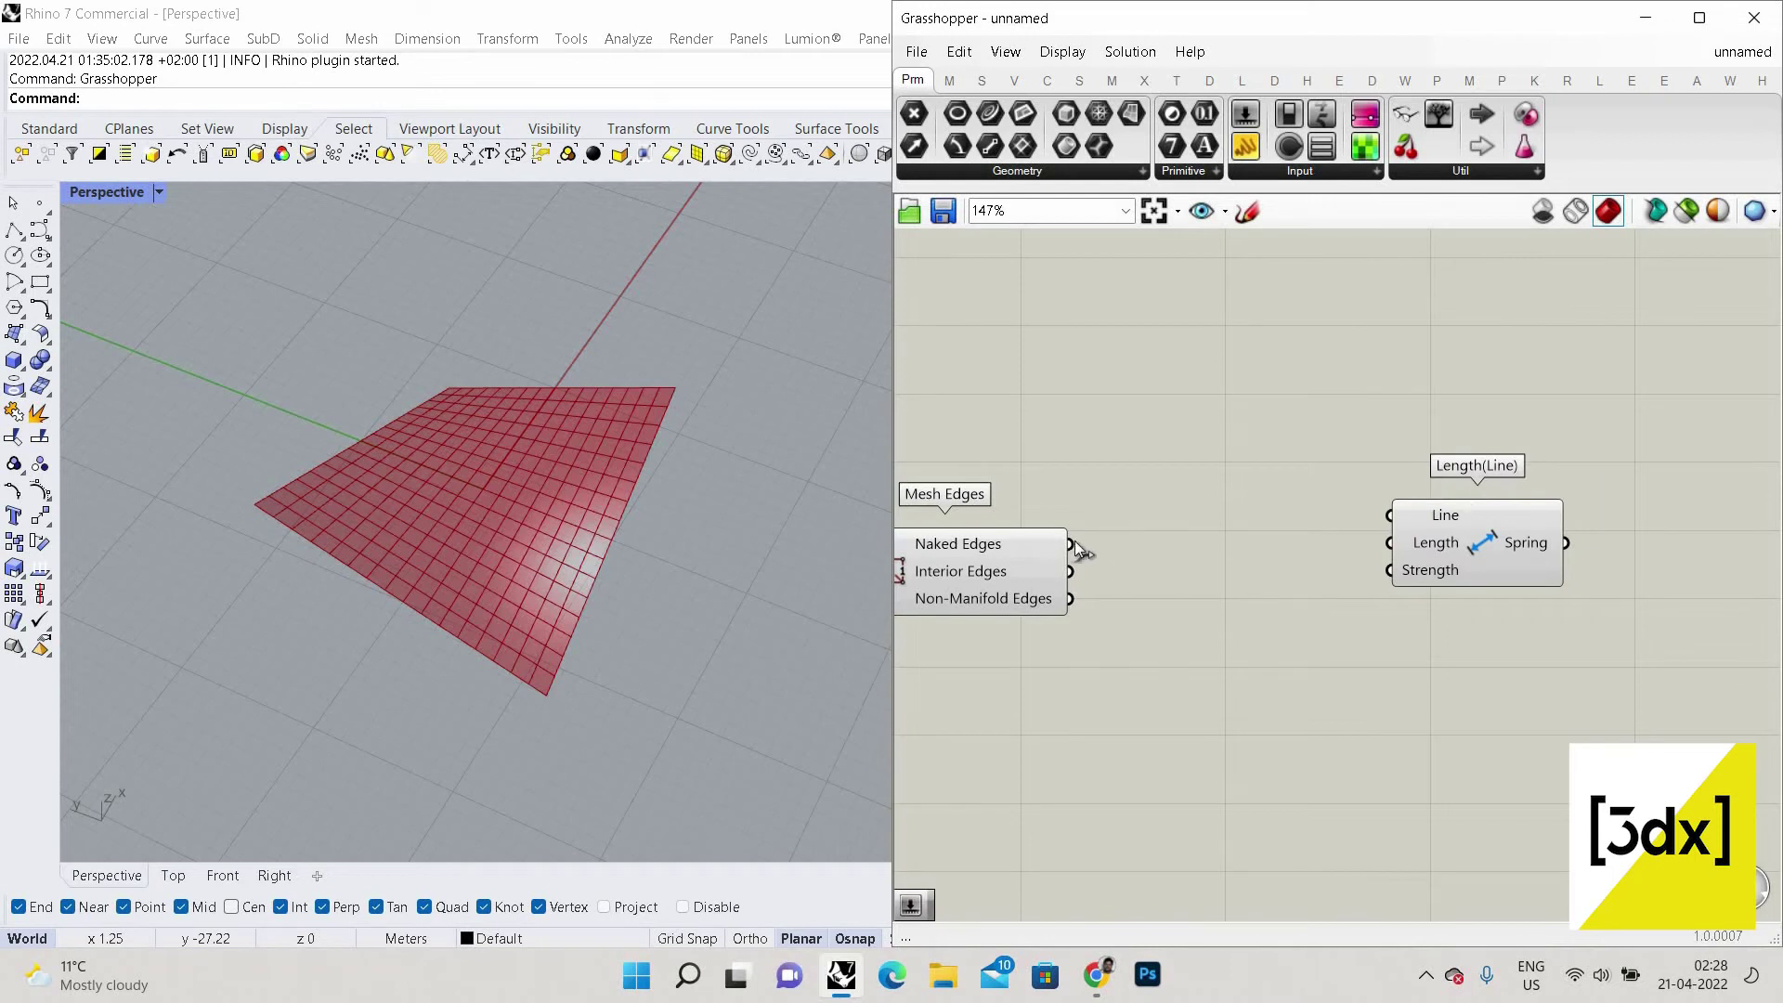
{"action": "left_click_drag", "start_coordinate": [1072, 543], "coordinate": [1390, 515]}
{"action": "left_click_drag", "start_coordinate": [1486, 557], "coordinate": [1555, 586]}
{"action": "double_click", "coordinate": [1329, 606]}
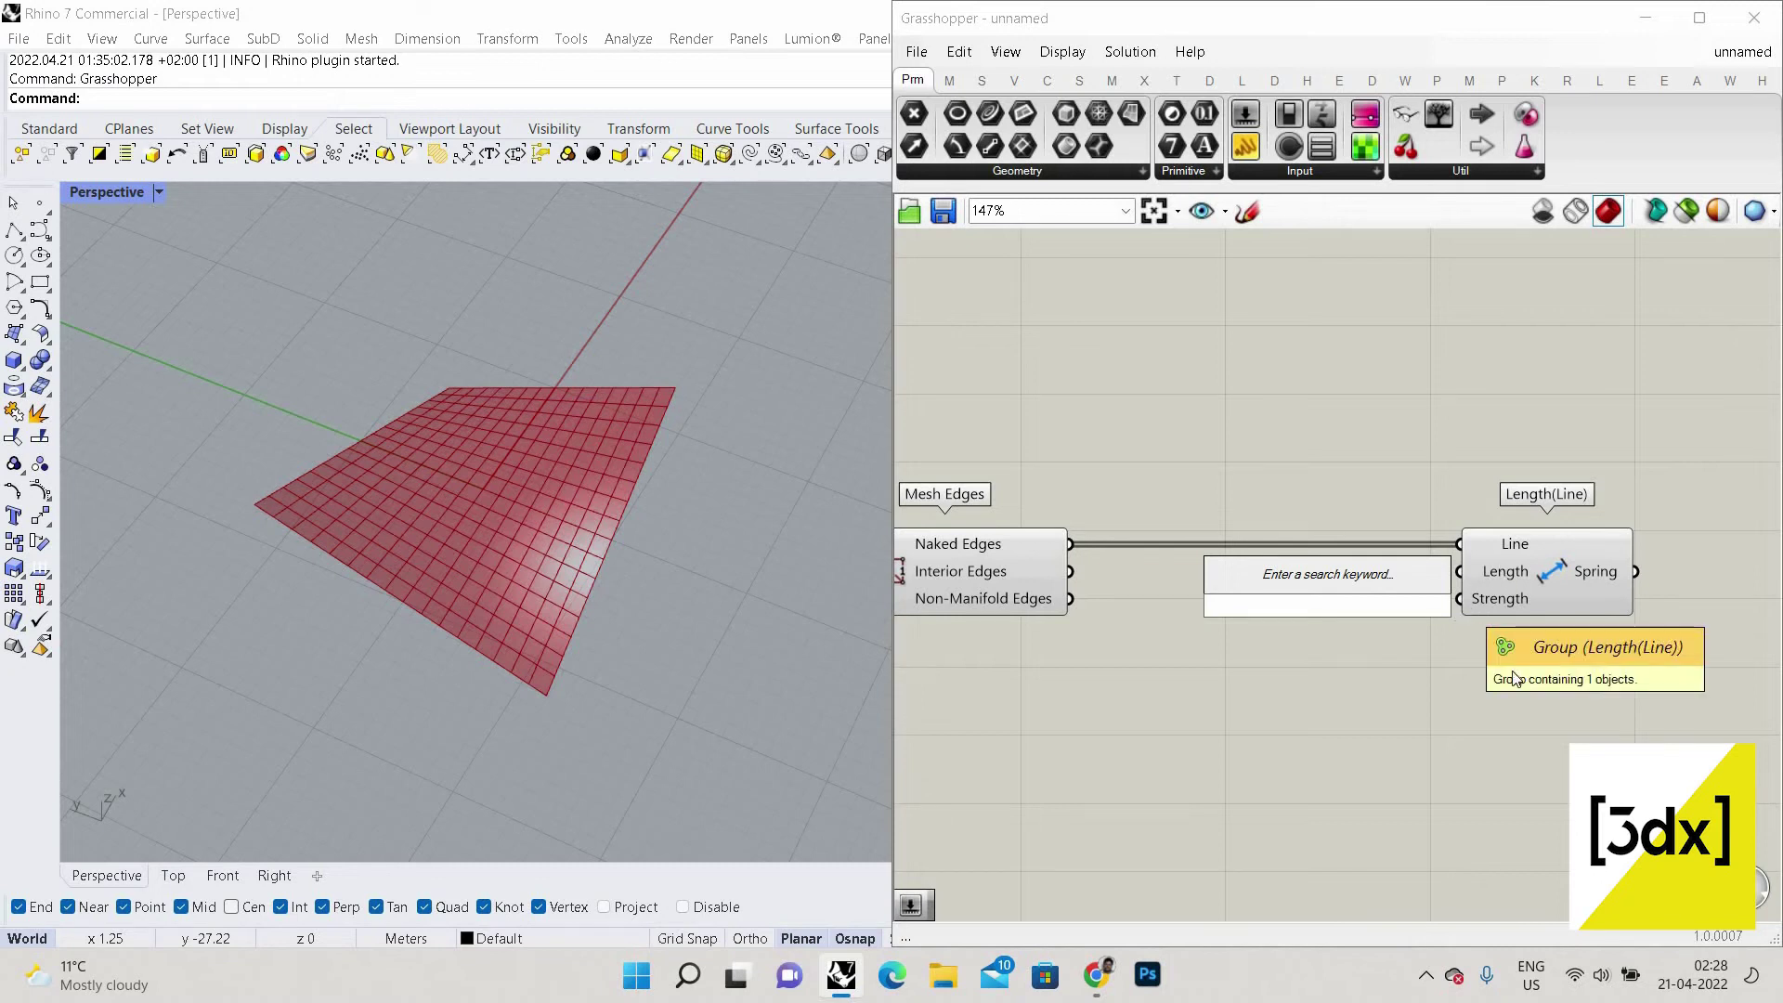
Place an Anchor goal component on the canvas via the 'anchor' search.
{"action": "key", "text": "Escape"}
{"action": "scroll", "coordinate": [1349, 509], "scroll_direction": "down", "scroll_amount": 3}
{"action": "scroll", "coordinate": [1349, 521], "scroll_direction": "down", "scroll_amount": 3}
{"action": "scroll", "coordinate": [1531, 487], "scroll_direction": "up", "scroll_amount": 3}
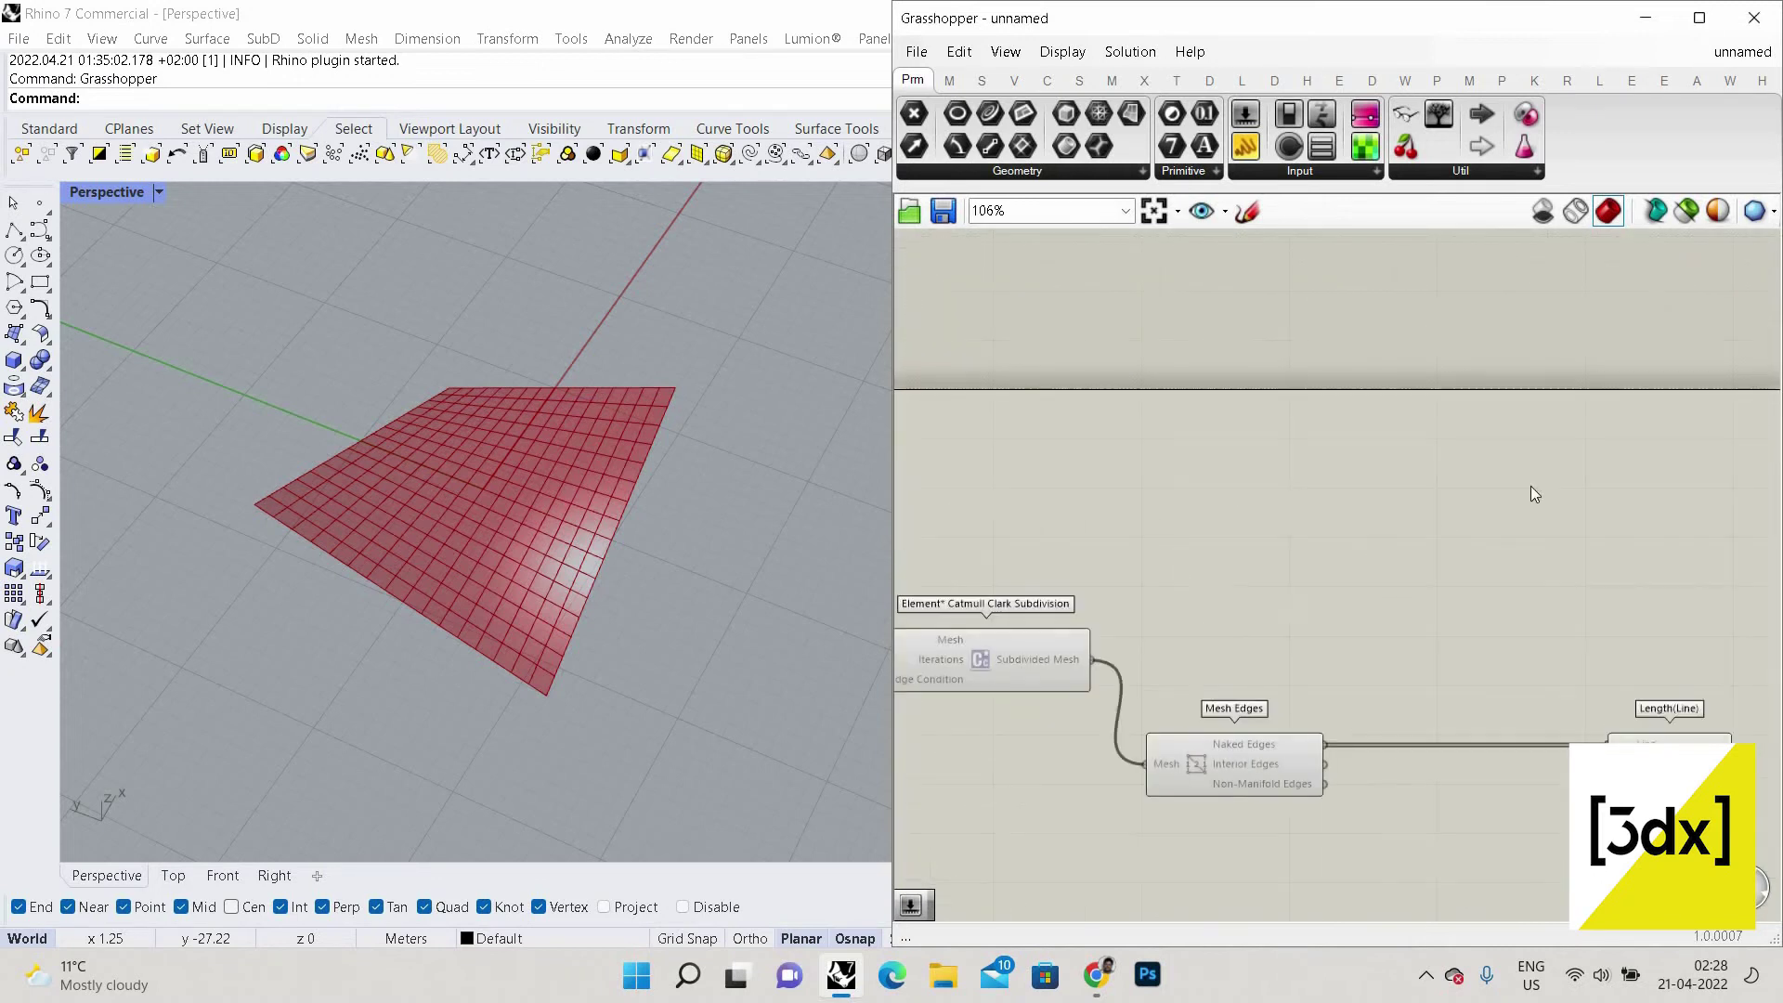
{"action": "scroll", "coordinate": [1588, 623], "scroll_direction": "down", "scroll_amount": 3}
{"action": "scroll", "coordinate": [1575, 628], "scroll_direction": "up", "scroll_amount": 3}
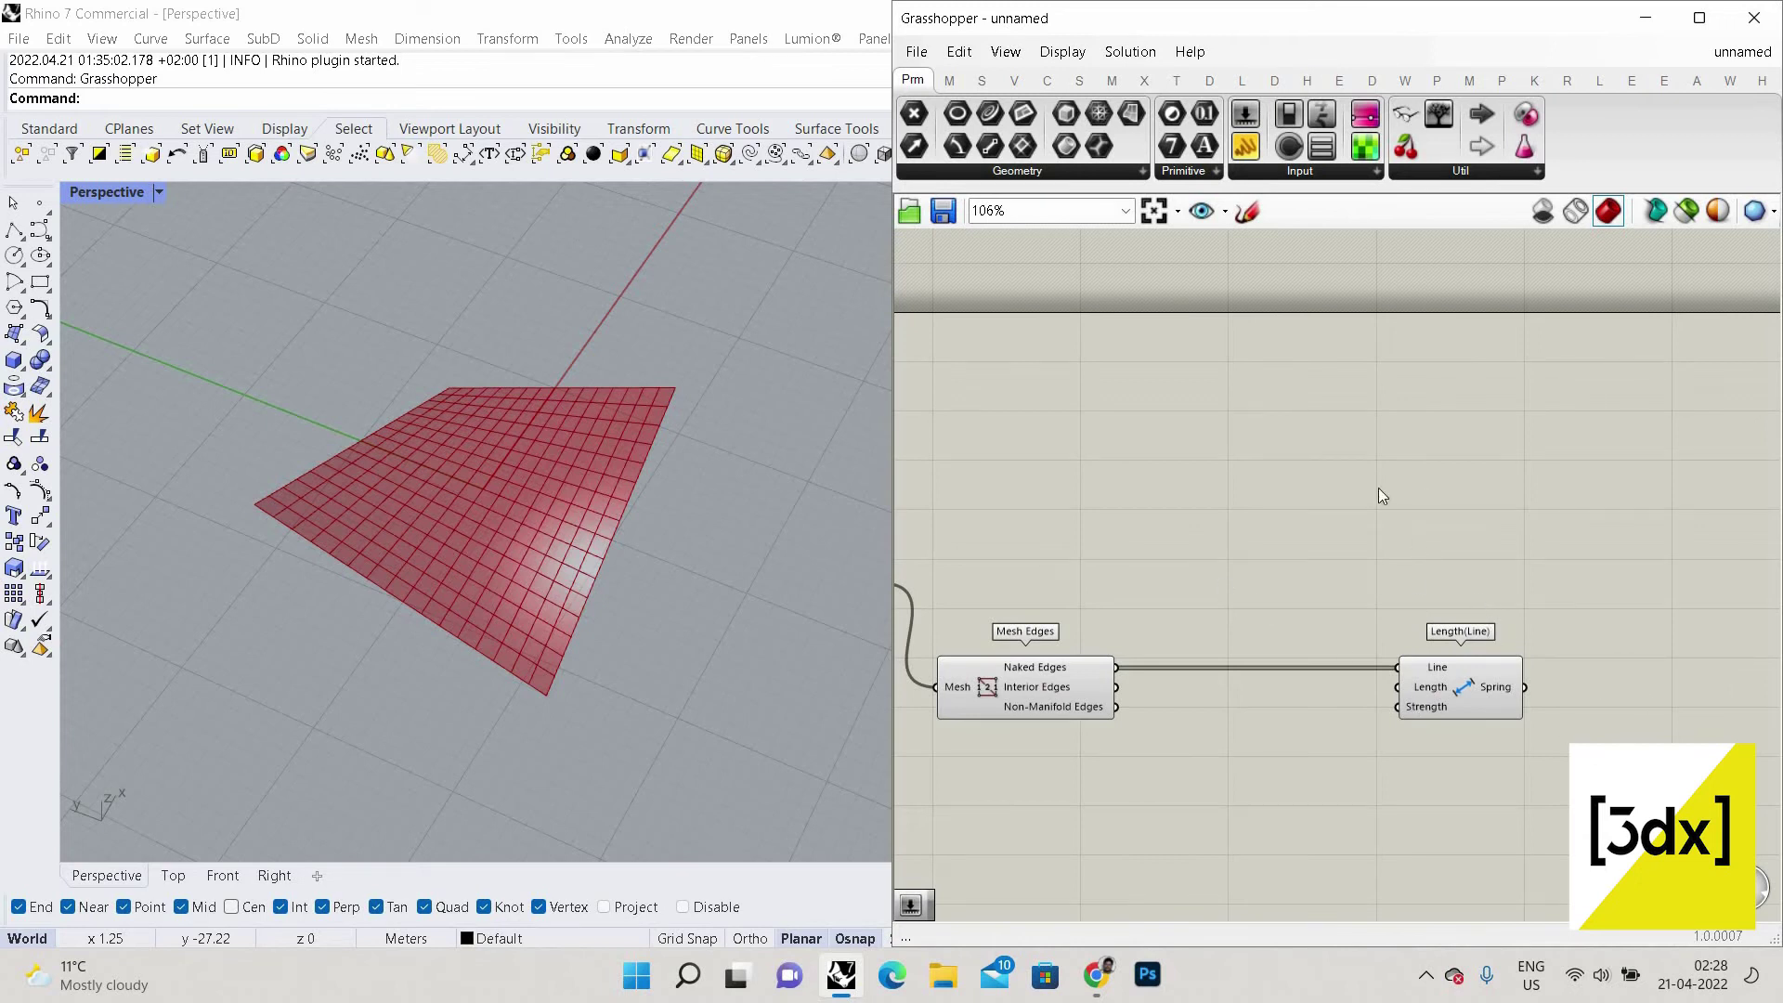
{"action": "double_click", "coordinate": [1325, 440]}
{"action": "type", "text": "an"}
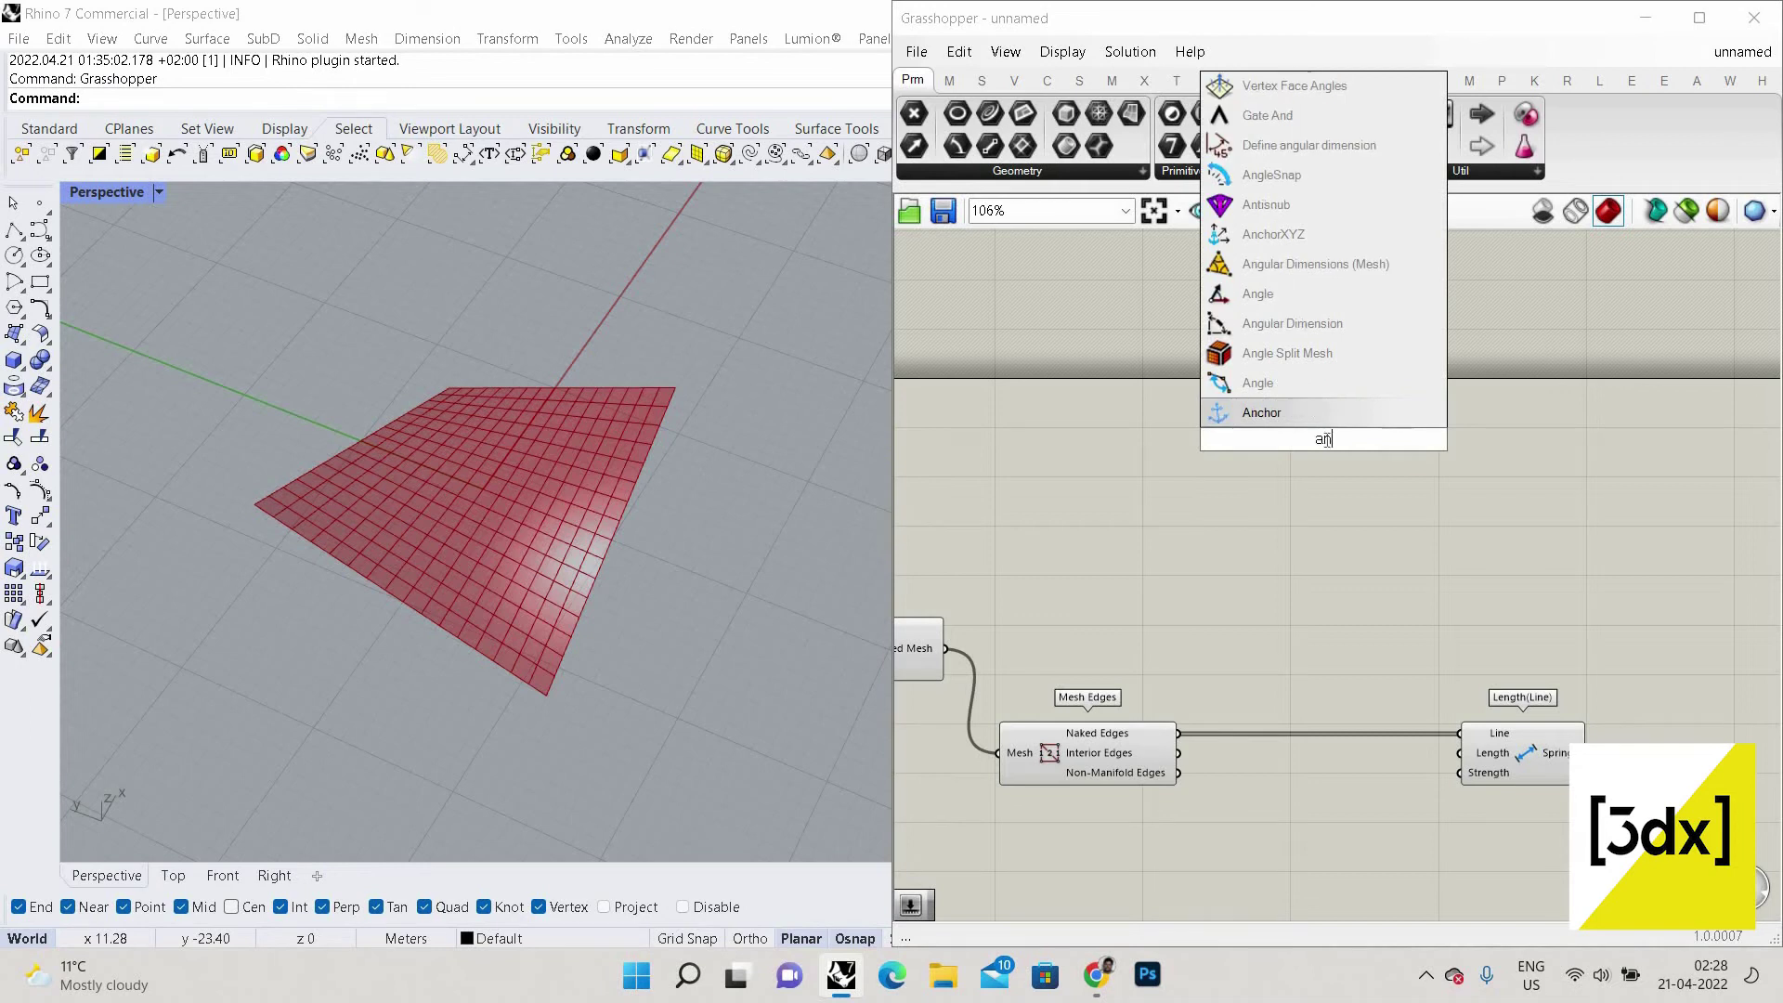
{"action": "type", "text": "chor"}
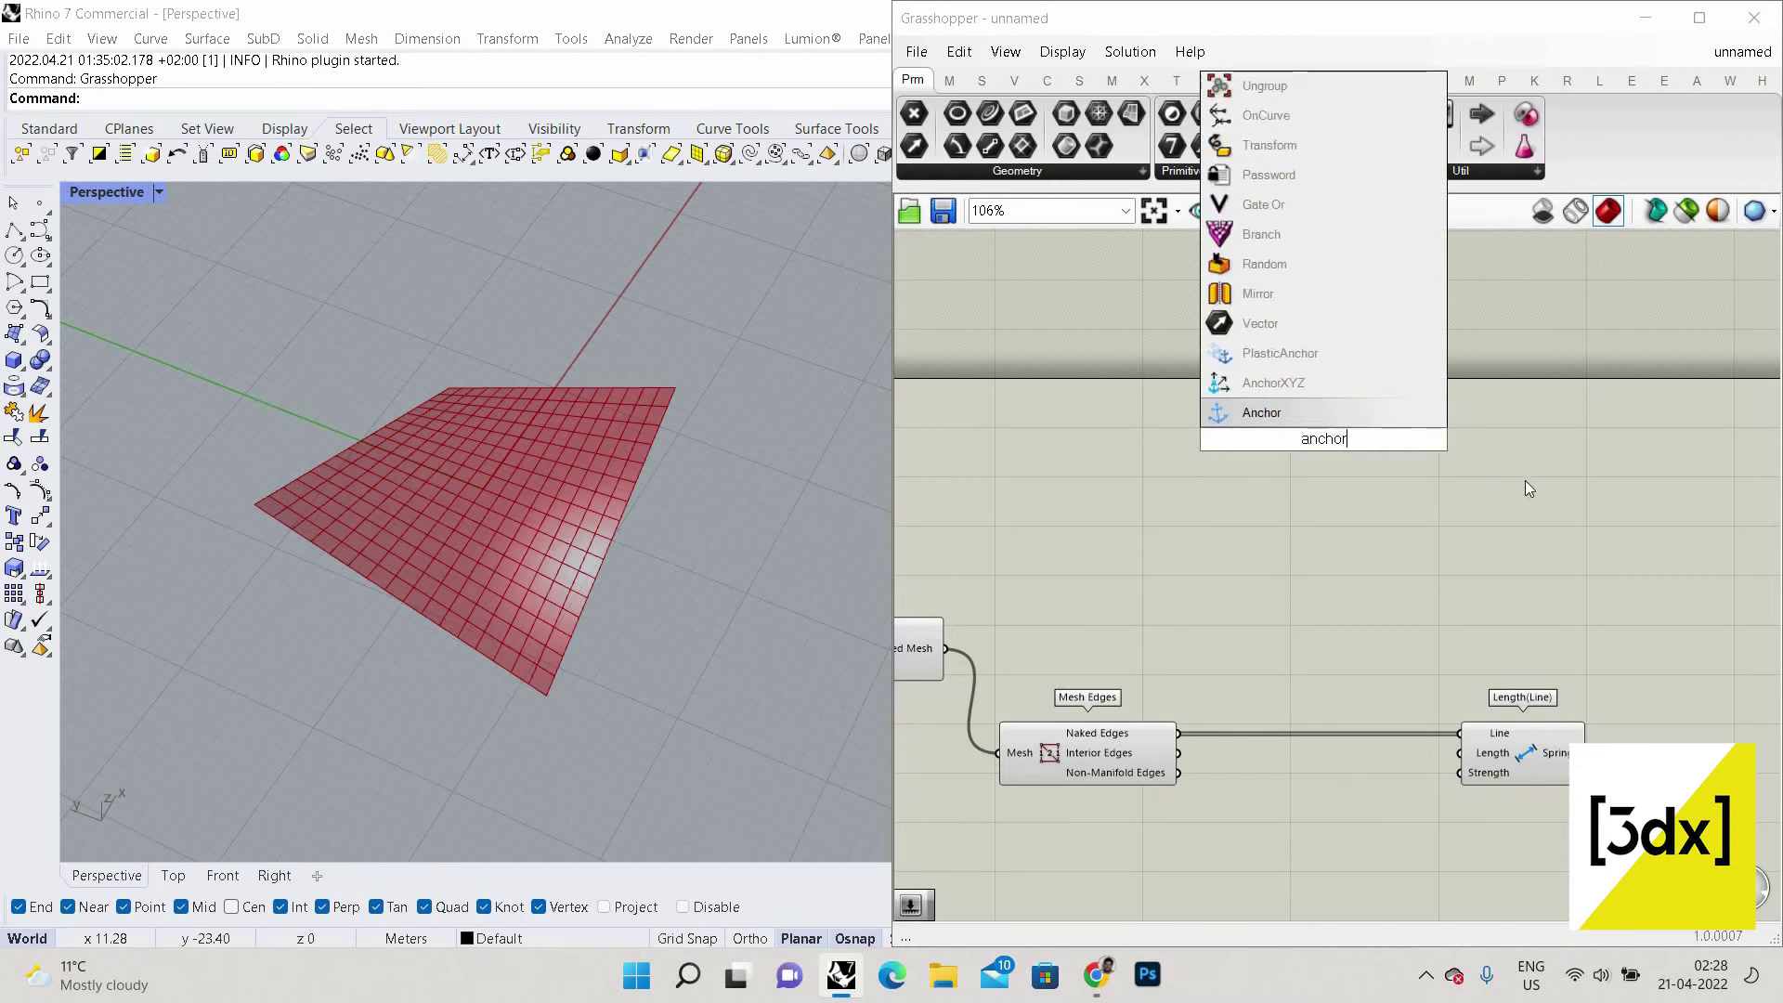
{"action": "key", "text": "Return"}
Wire the Merge's corner points into the Anchor's Point input.
{"action": "scroll", "coordinate": [968, 480], "scroll_direction": "down", "scroll_amount": 3}
{"action": "scroll", "coordinate": [998, 506], "scroll_direction": "up", "scroll_amount": 3}
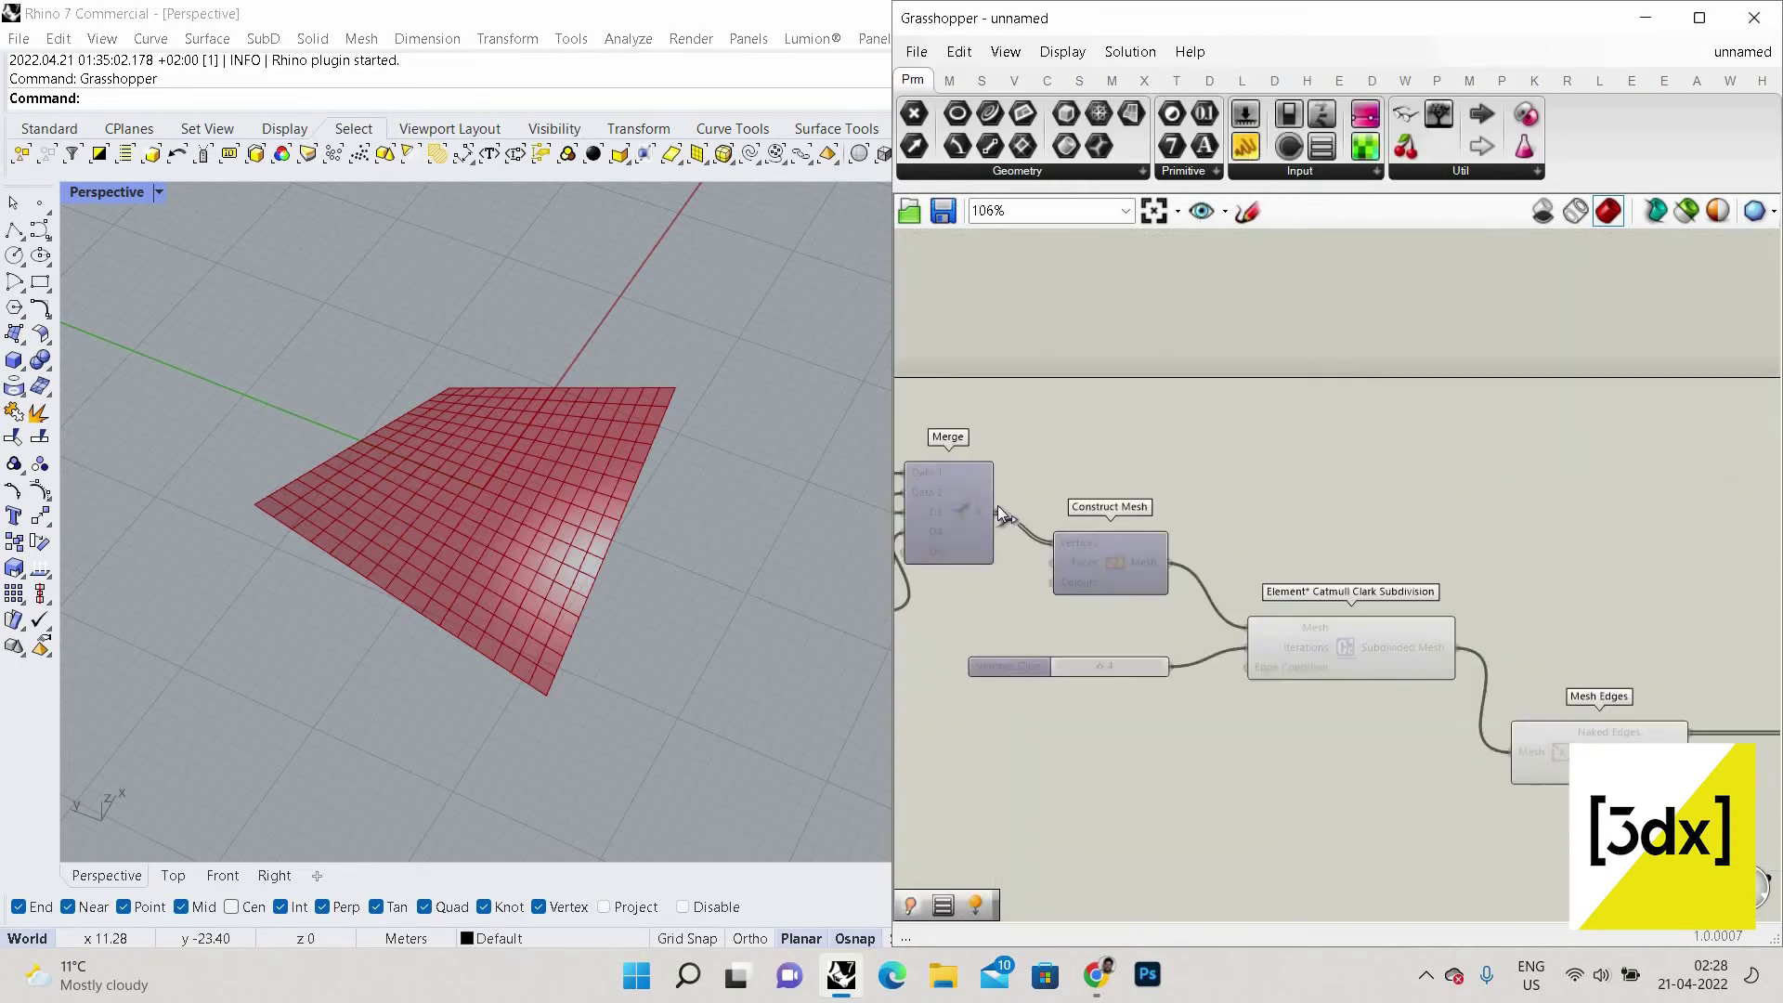
{"action": "left_click_drag", "start_coordinate": [995, 512], "coordinate": [1562, 439]}
{"action": "scroll", "coordinate": [1562, 439], "scroll_direction": "up", "scroll_amount": 1}
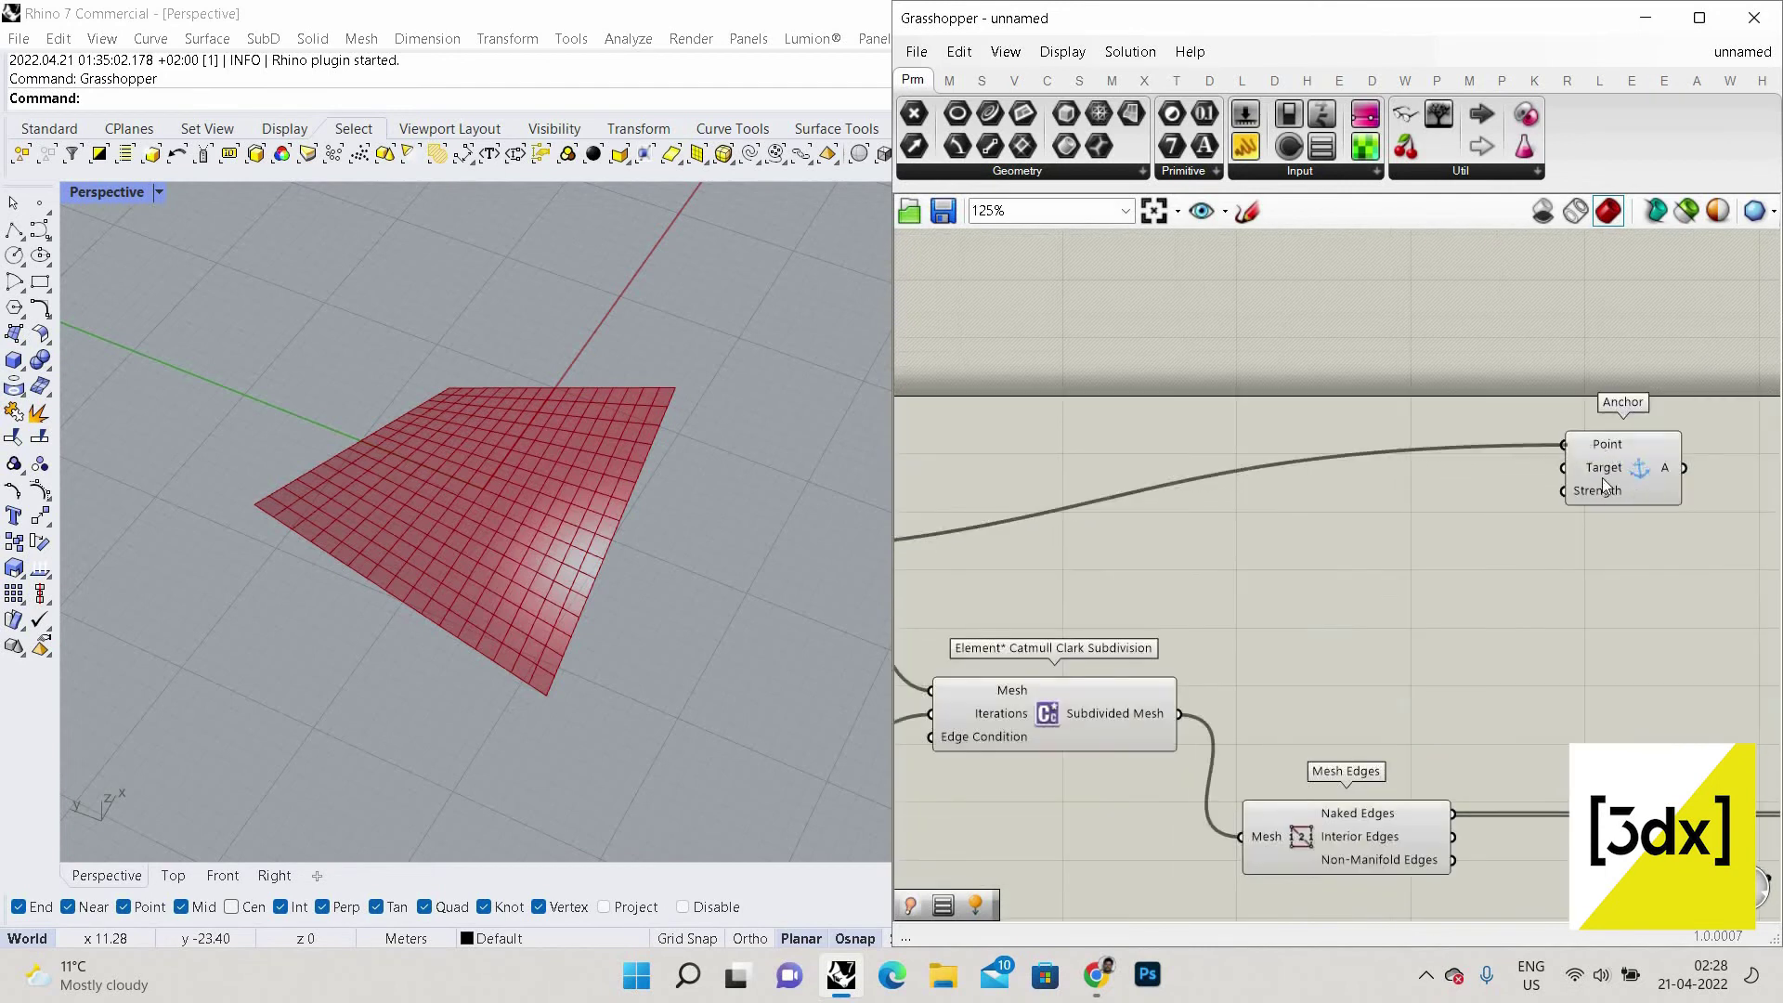
{"action": "left_click", "coordinate": [1623, 468]}
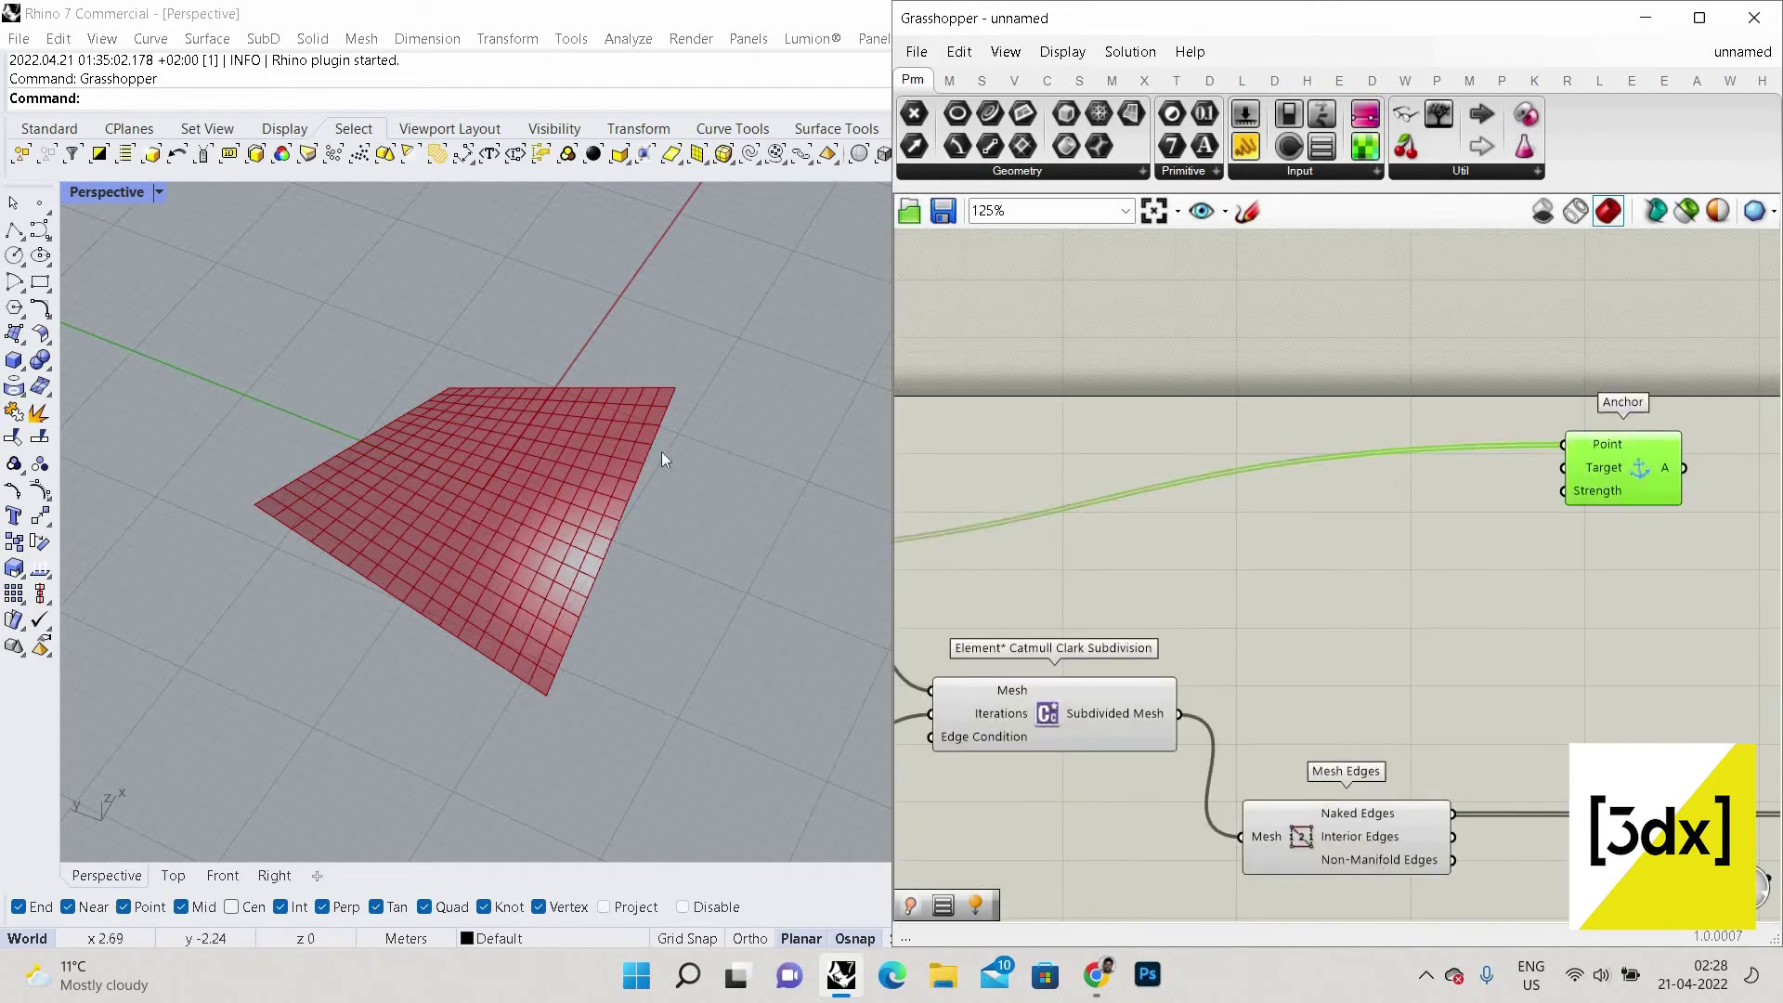
{"action": "left_click", "coordinate": [1429, 437]}
{"action": "scroll", "coordinate": [1429, 436], "scroll_direction": "down", "scroll_amount": 3}
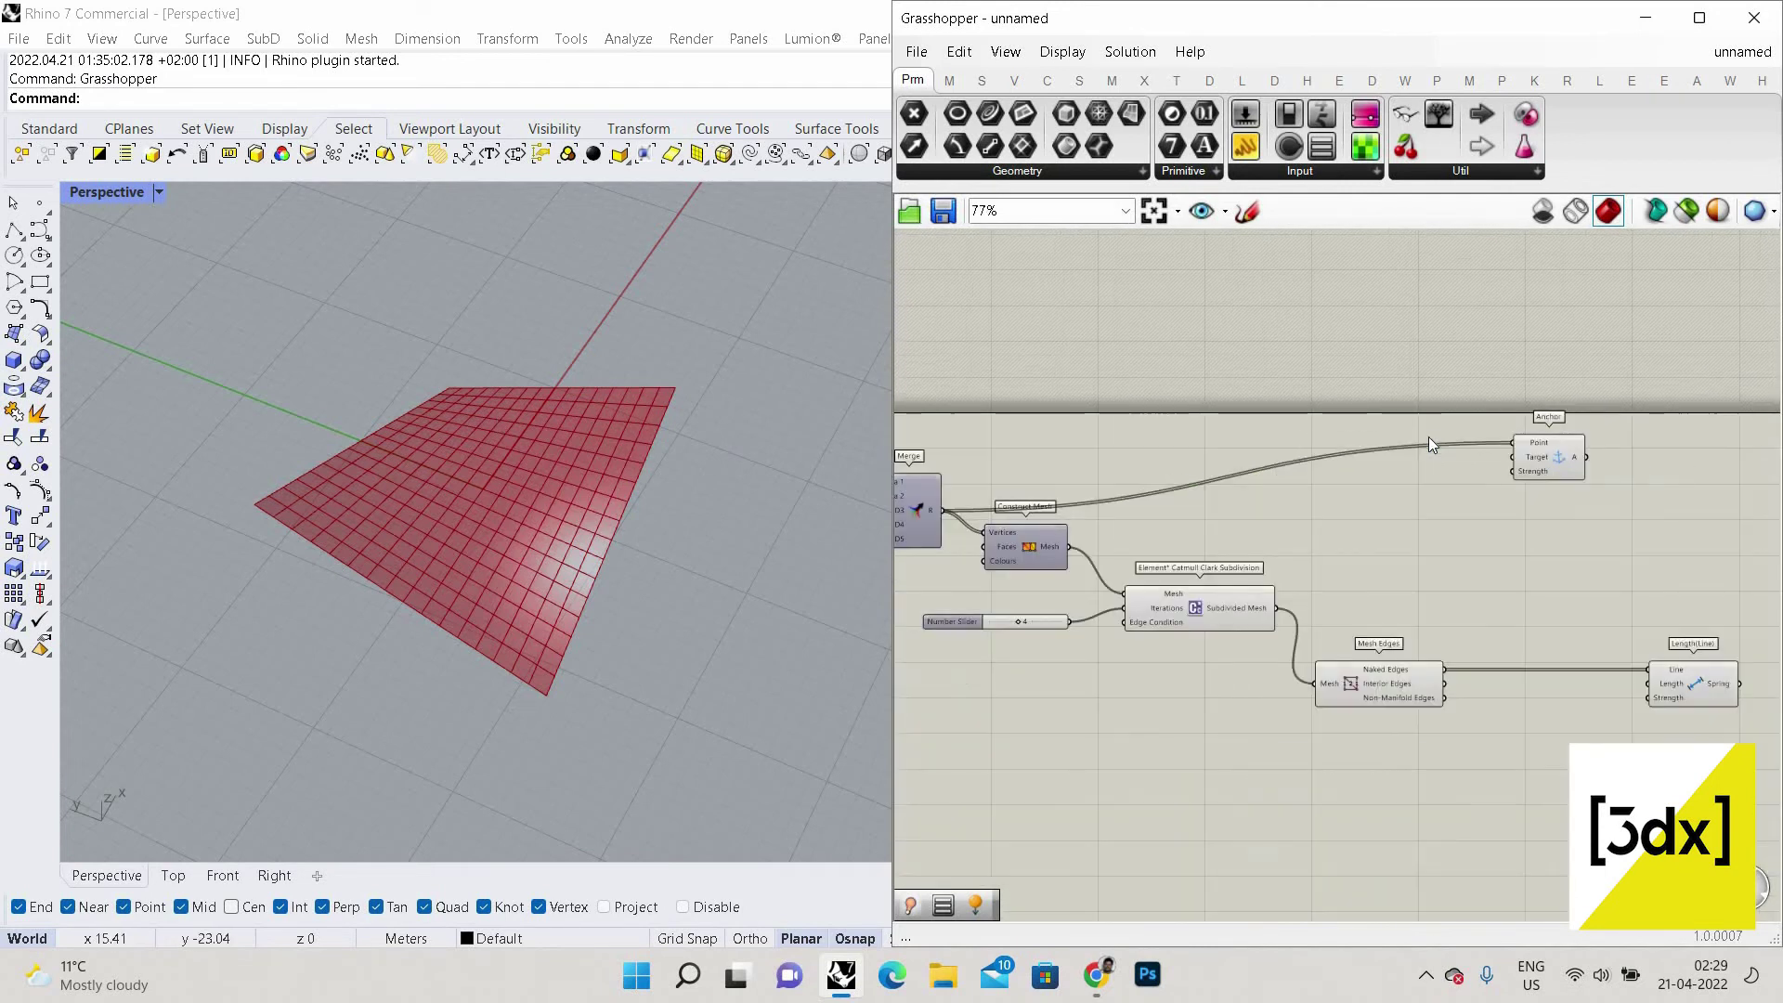
Place a Show goal and wire the Catmull Clark subdivided mesh into its G input.
{"action": "double_click", "coordinate": [1671, 539]}
{"action": "type", "text": "show"}
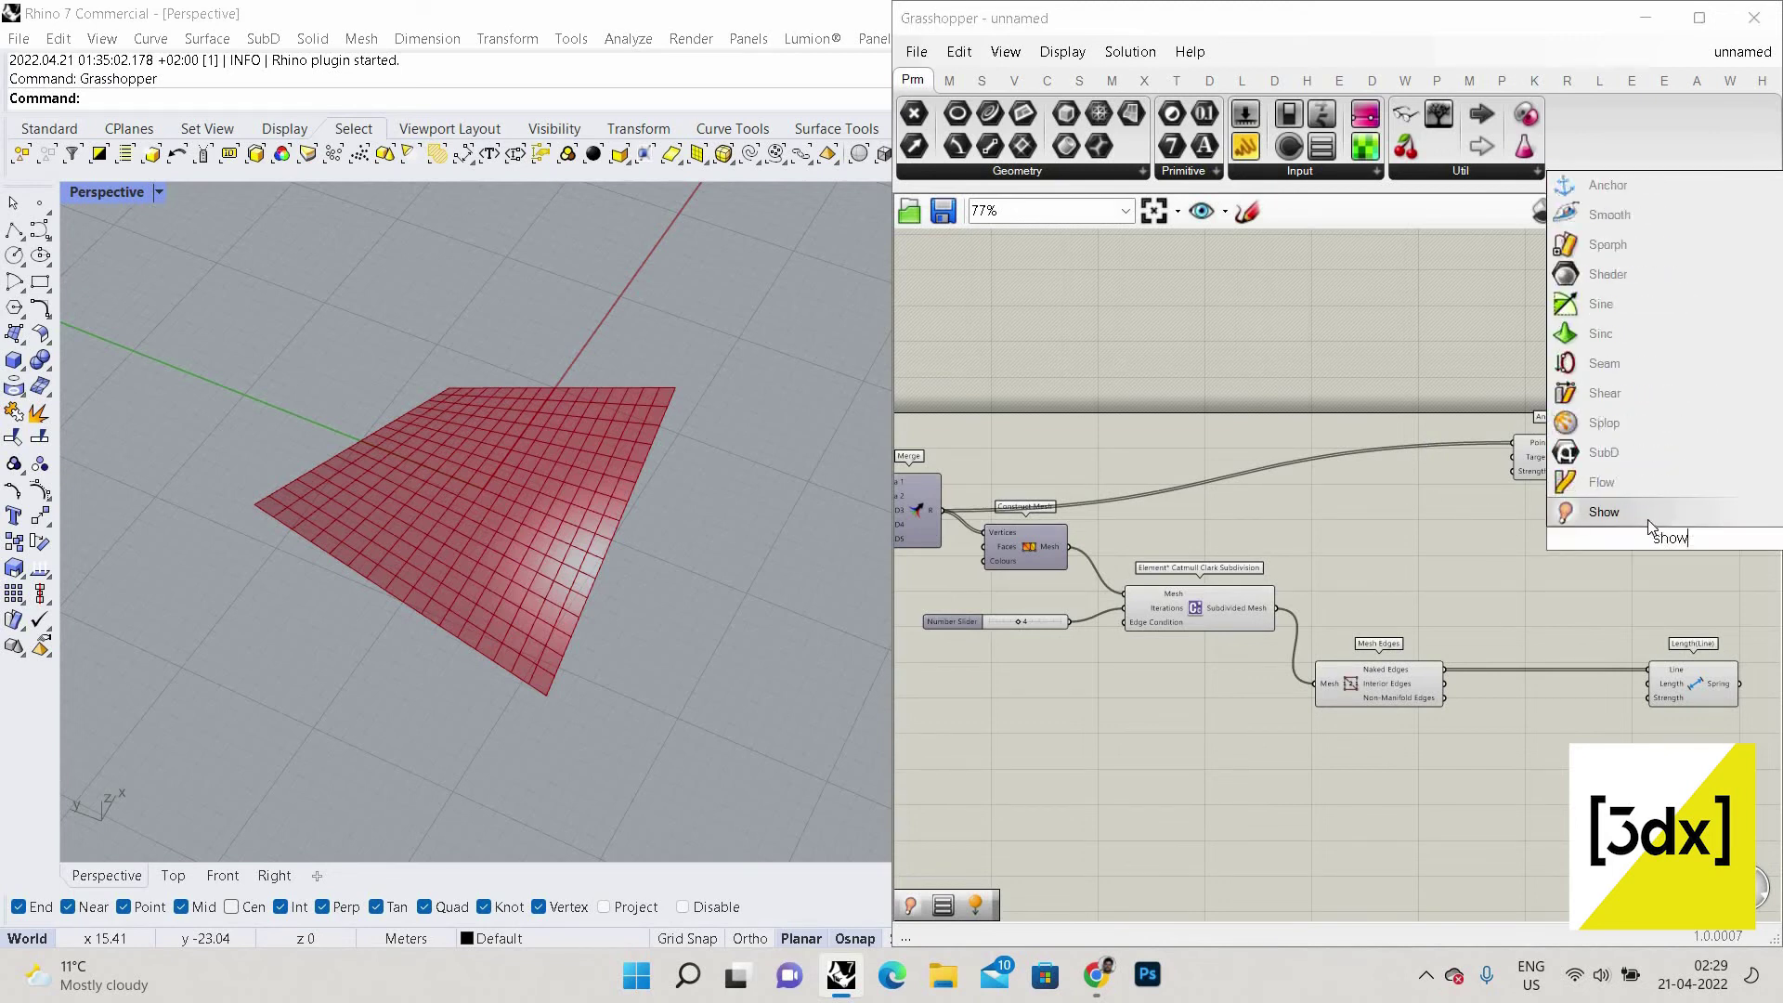
{"action": "key", "text": "Return"}
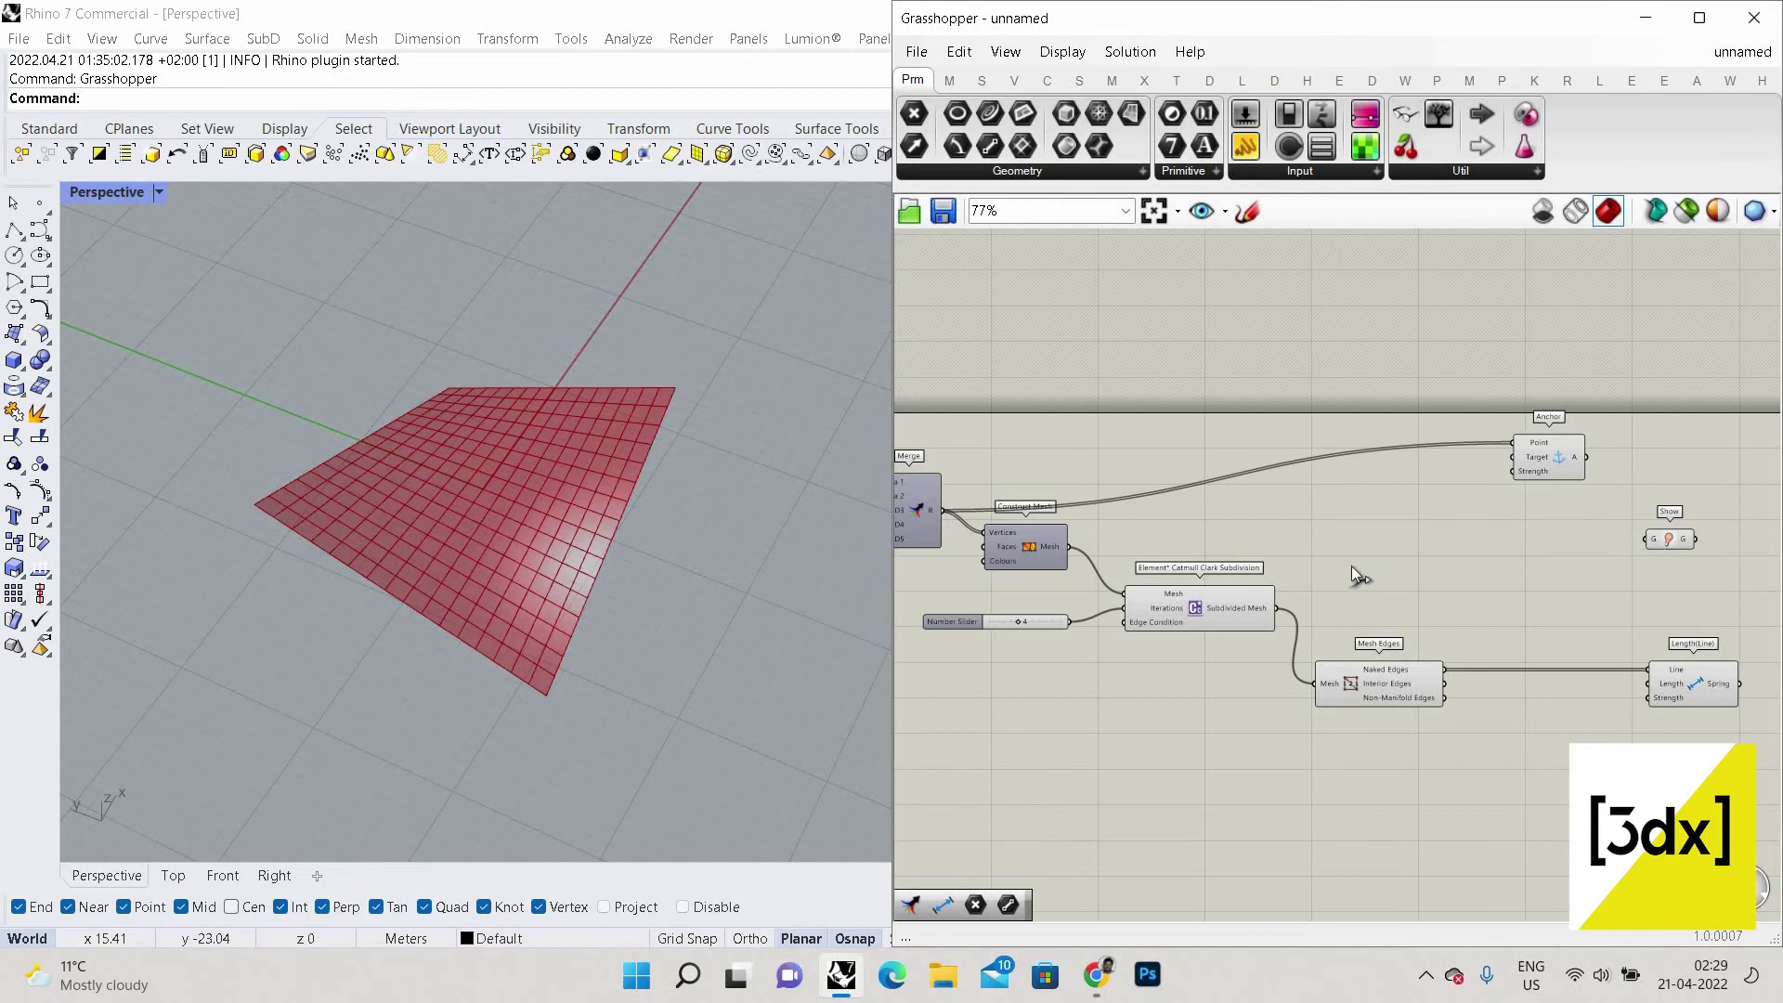
{"action": "left_click_drag", "start_coordinate": [1645, 538], "coordinate": [1279, 606]}
{"action": "scroll", "coordinate": [1361, 669], "scroll_direction": "down", "scroll_amount": 2}
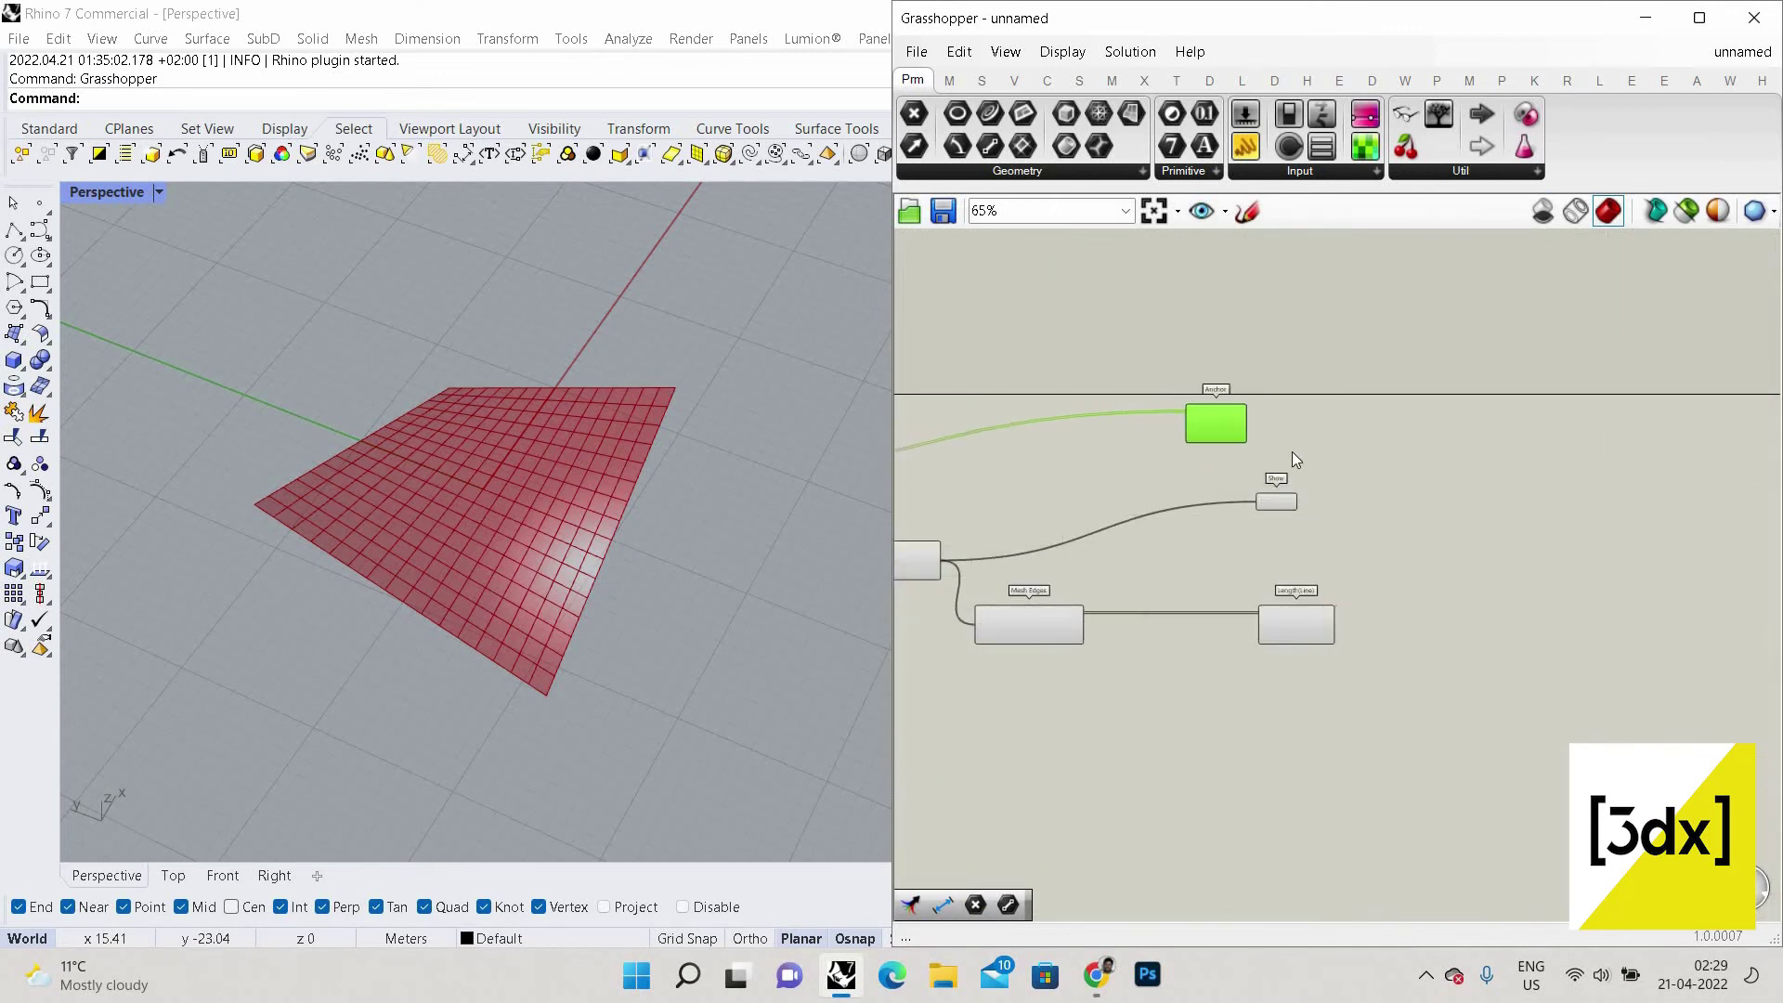
{"action": "scroll", "coordinate": [1291, 451], "scroll_direction": "up", "scroll_amount": 2}
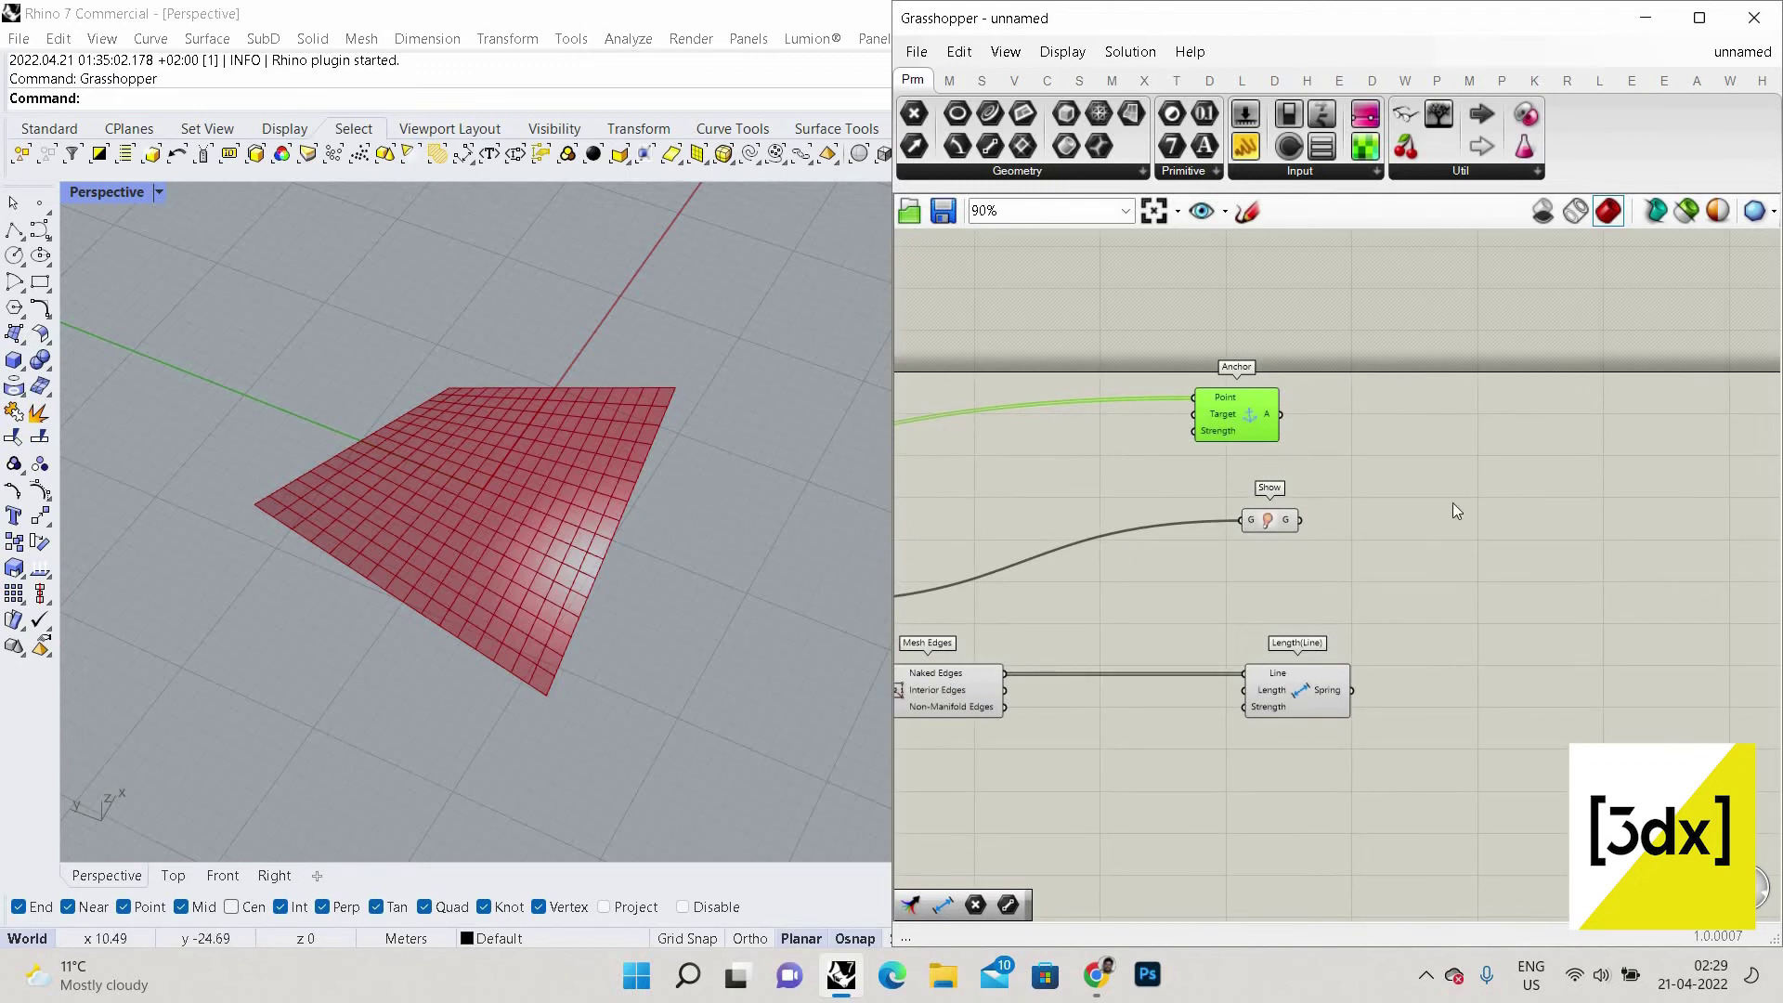
{"action": "scroll", "coordinate": [1009, 635], "scroll_direction": "up", "scroll_amount": 2}
{"action": "scroll", "coordinate": [1184, 609], "scroll_direction": "up", "scroll_amount": 2}
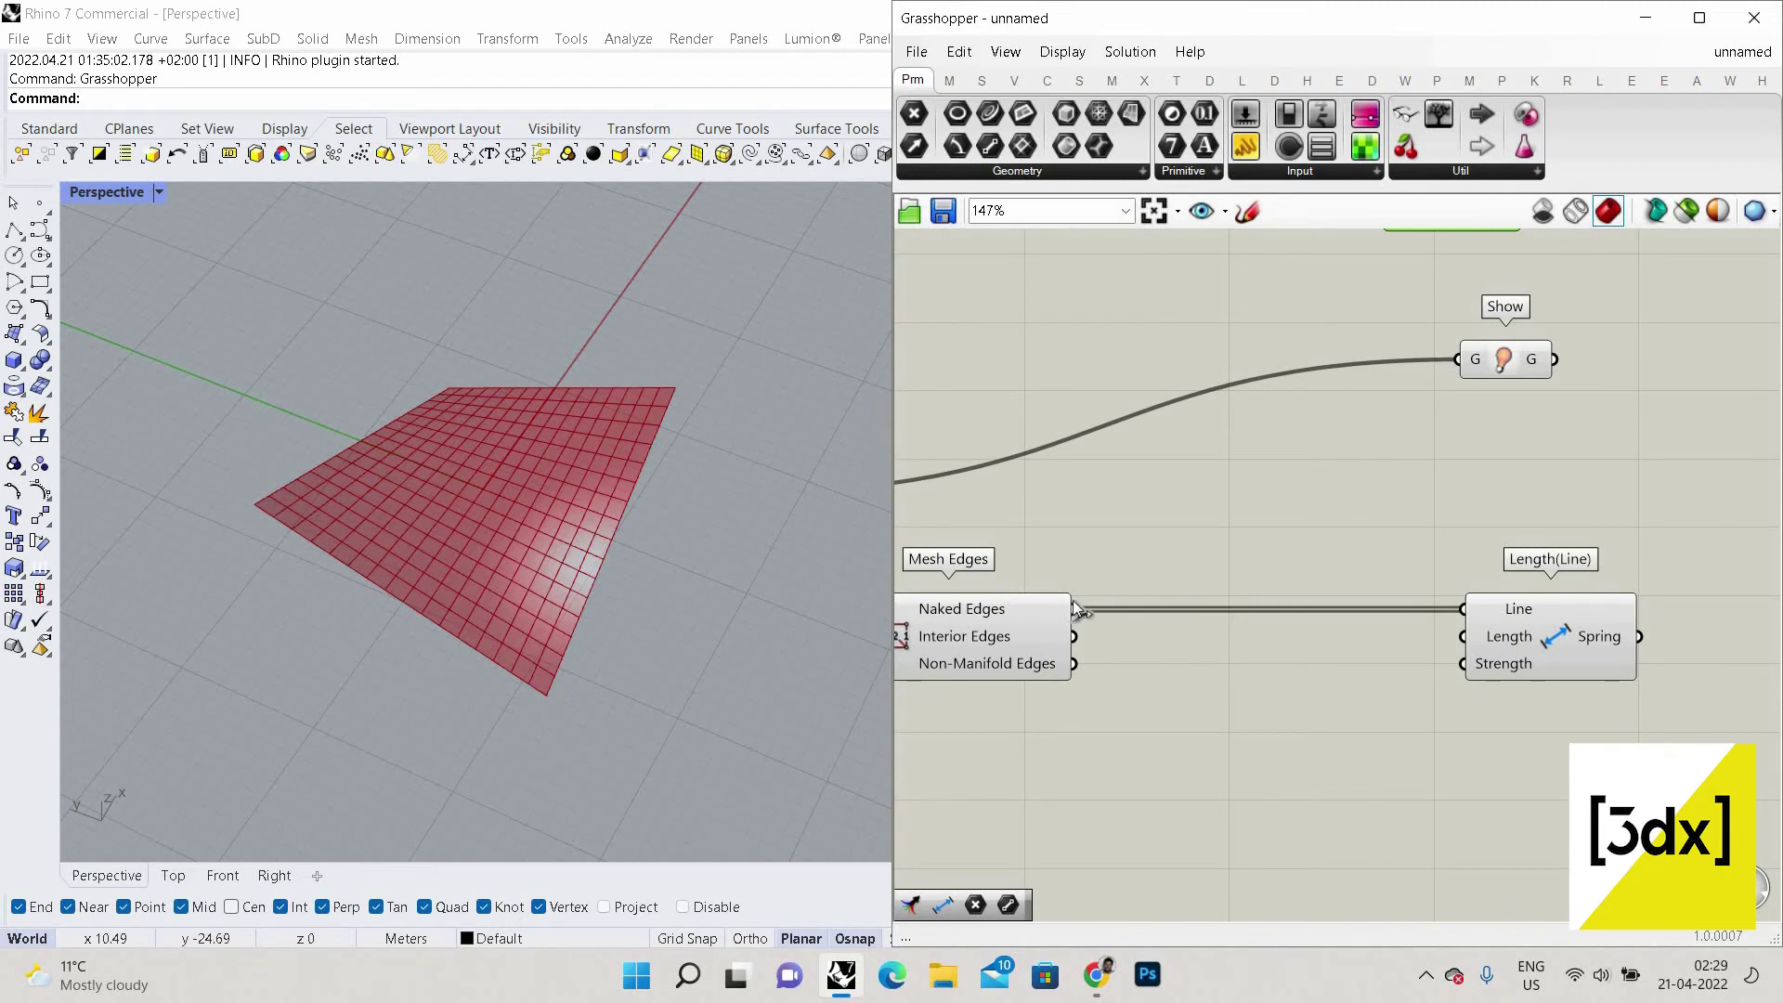
Create a 1000 Number Slider and wire it into the naked-edge spring's Strength.
{"action": "double_click", "coordinate": [1364, 678]}
{"action": "type", "text": "100"}
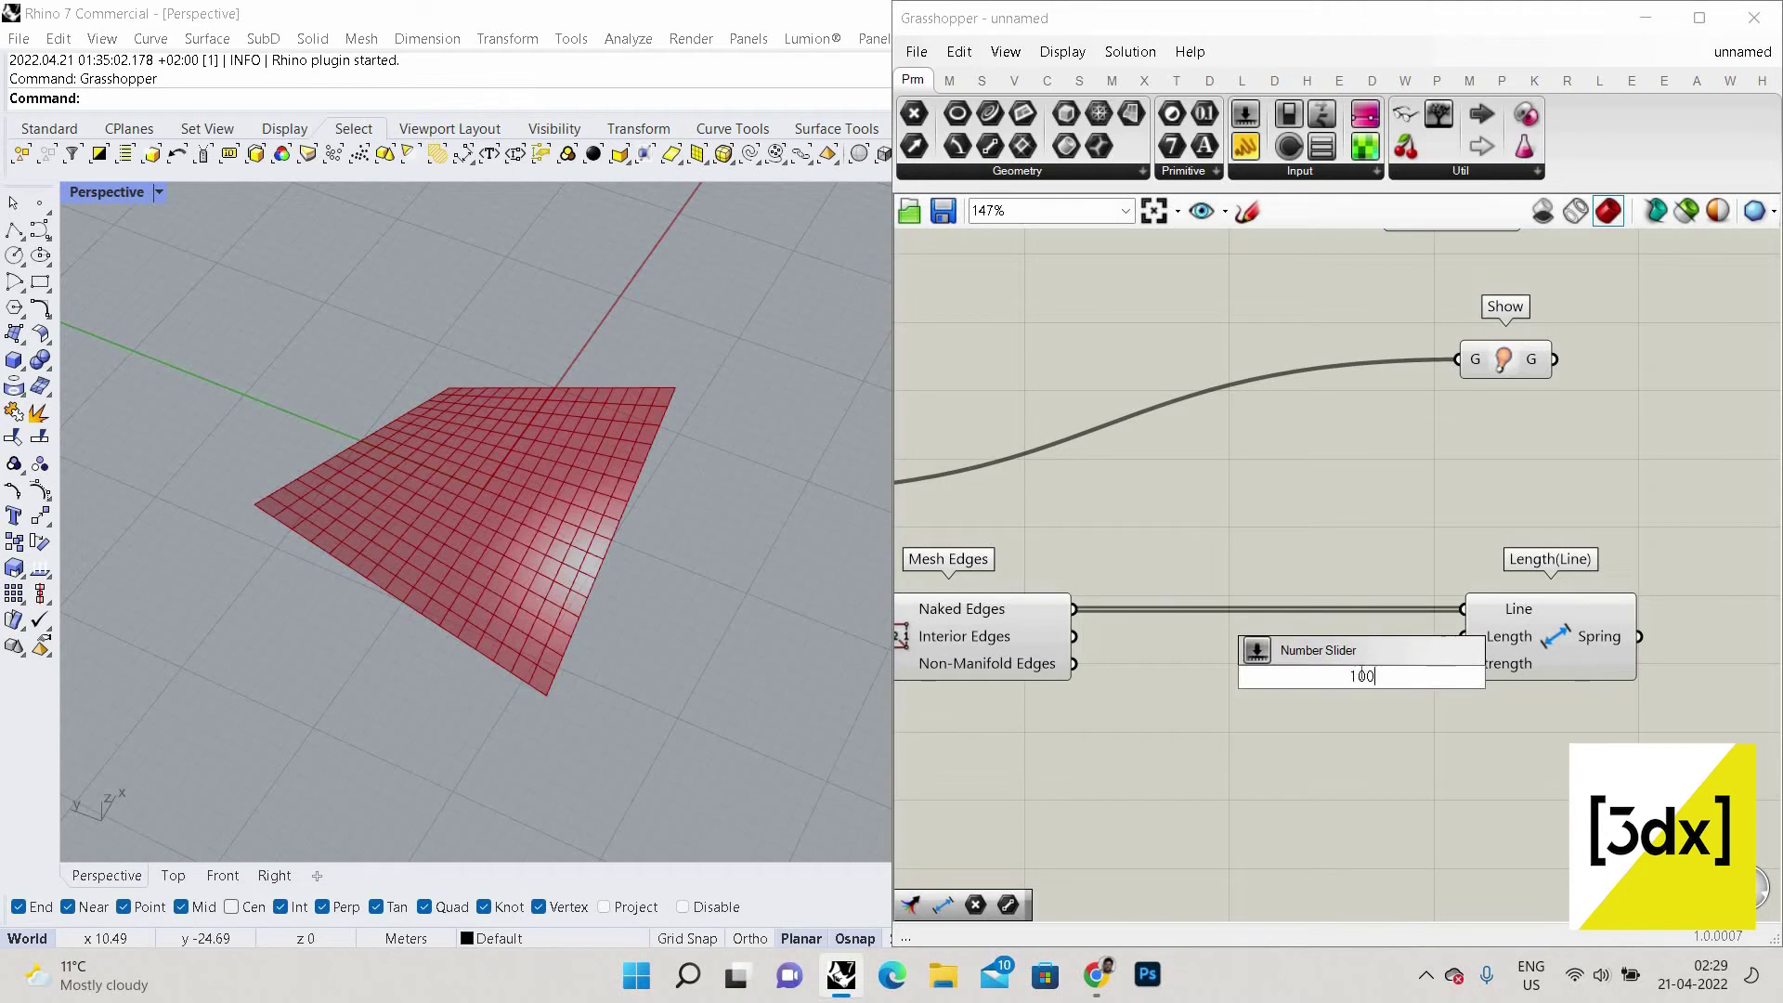
{"action": "type", "text": "0"}
{"action": "key", "text": "Return"}
{"action": "left_click_drag", "start_coordinate": [1207, 688], "coordinate": [1111, 688]}
{"action": "left_click_drag", "start_coordinate": [1399, 683], "coordinate": [1446, 666]}
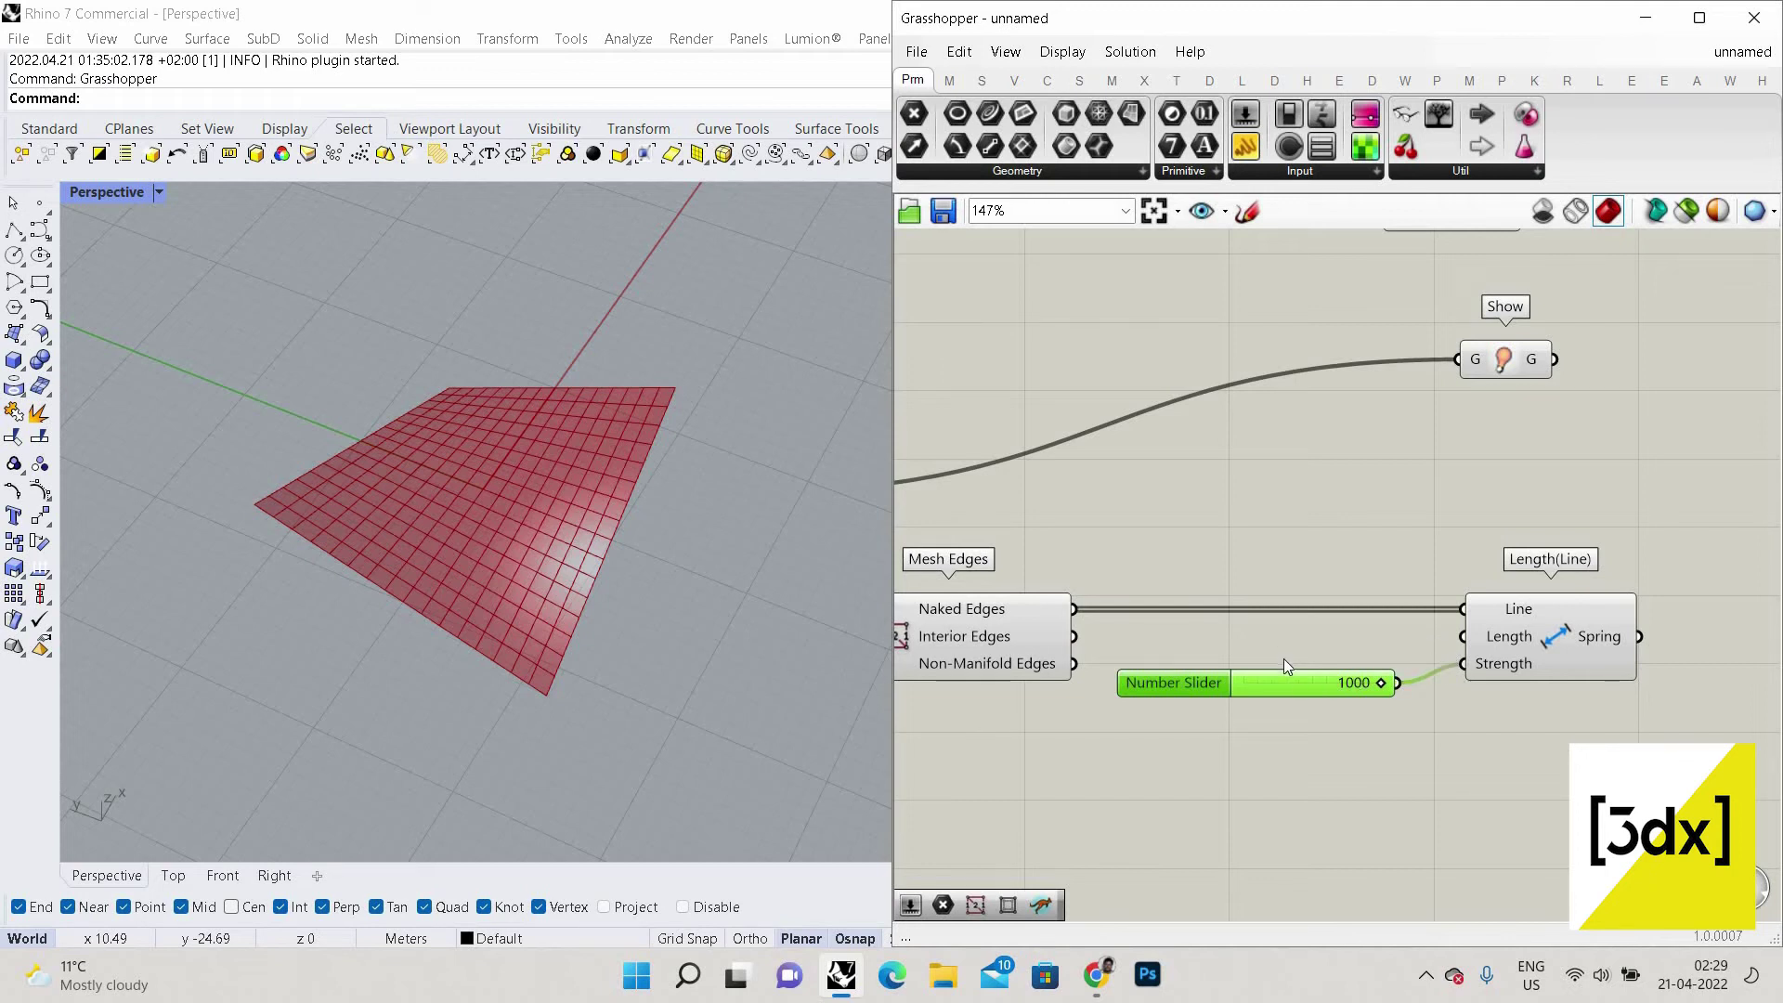
{"action": "left_click_drag", "start_coordinate": [1285, 682], "coordinate": [1266, 644]}
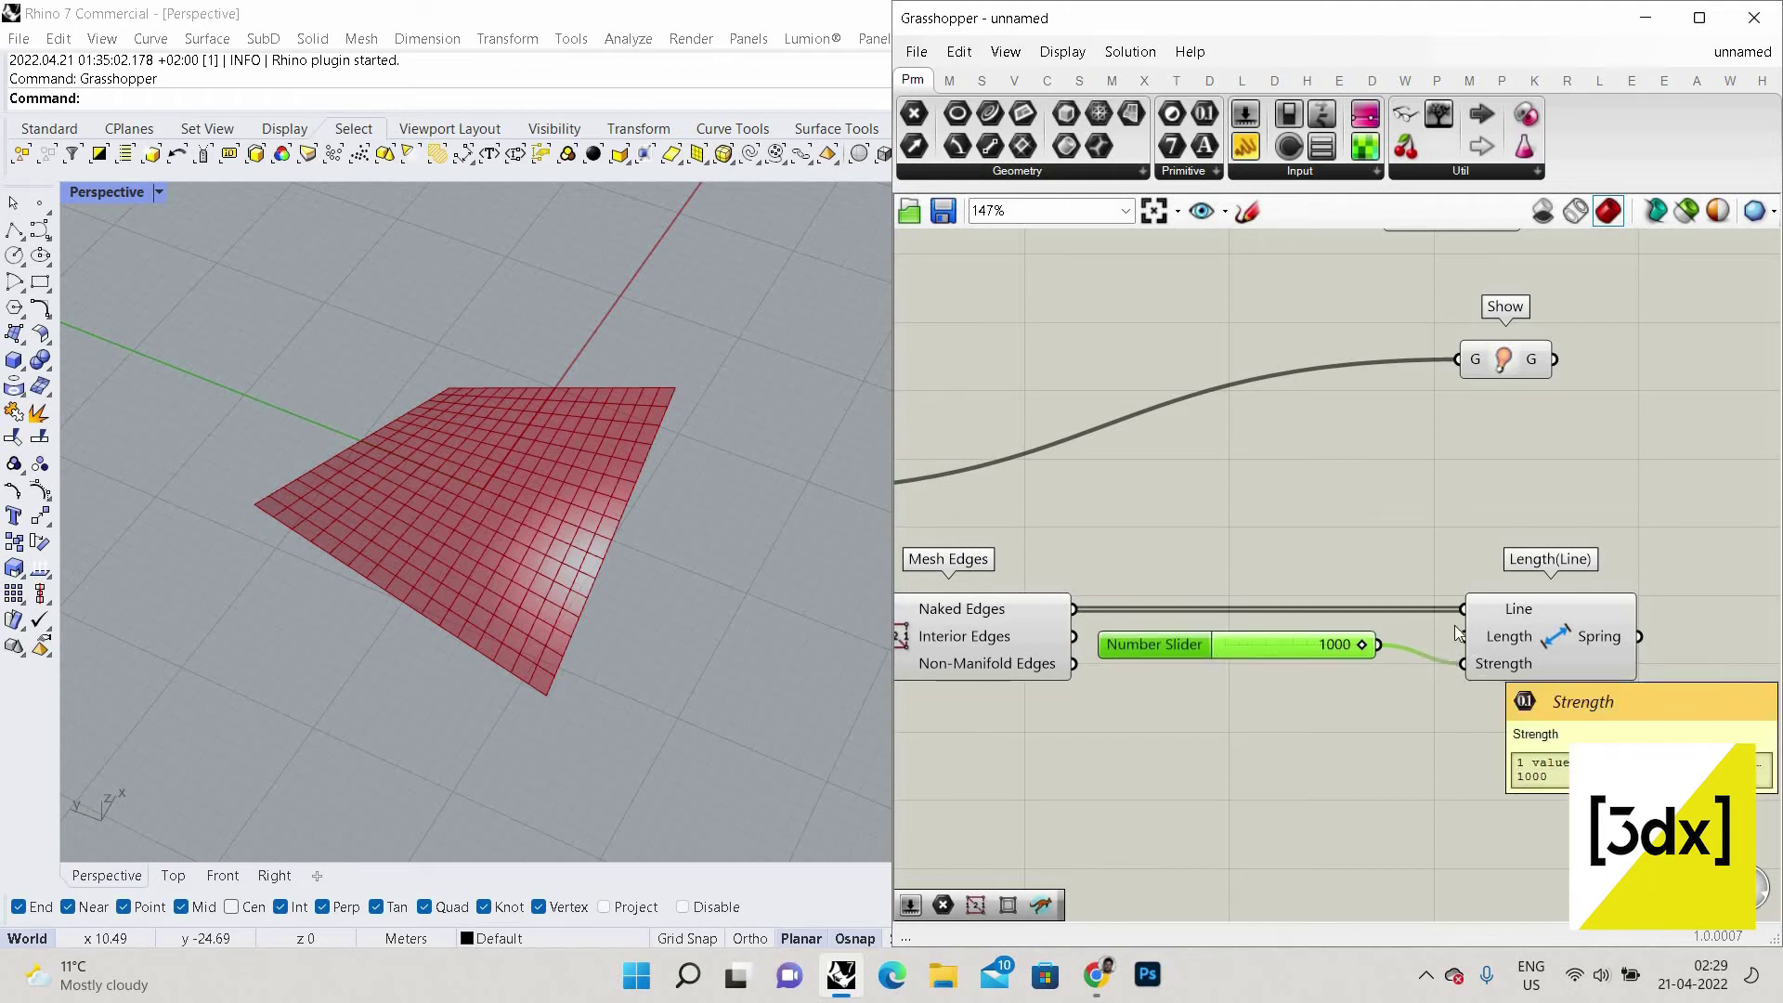
{"action": "scroll", "coordinate": [1512, 617], "scroll_direction": "down", "scroll_amount": 2}
Duplicate the Length(Line) spring with its wires and feed Interior Edges into its Line.
{"action": "left_click", "coordinate": [1513, 622]}
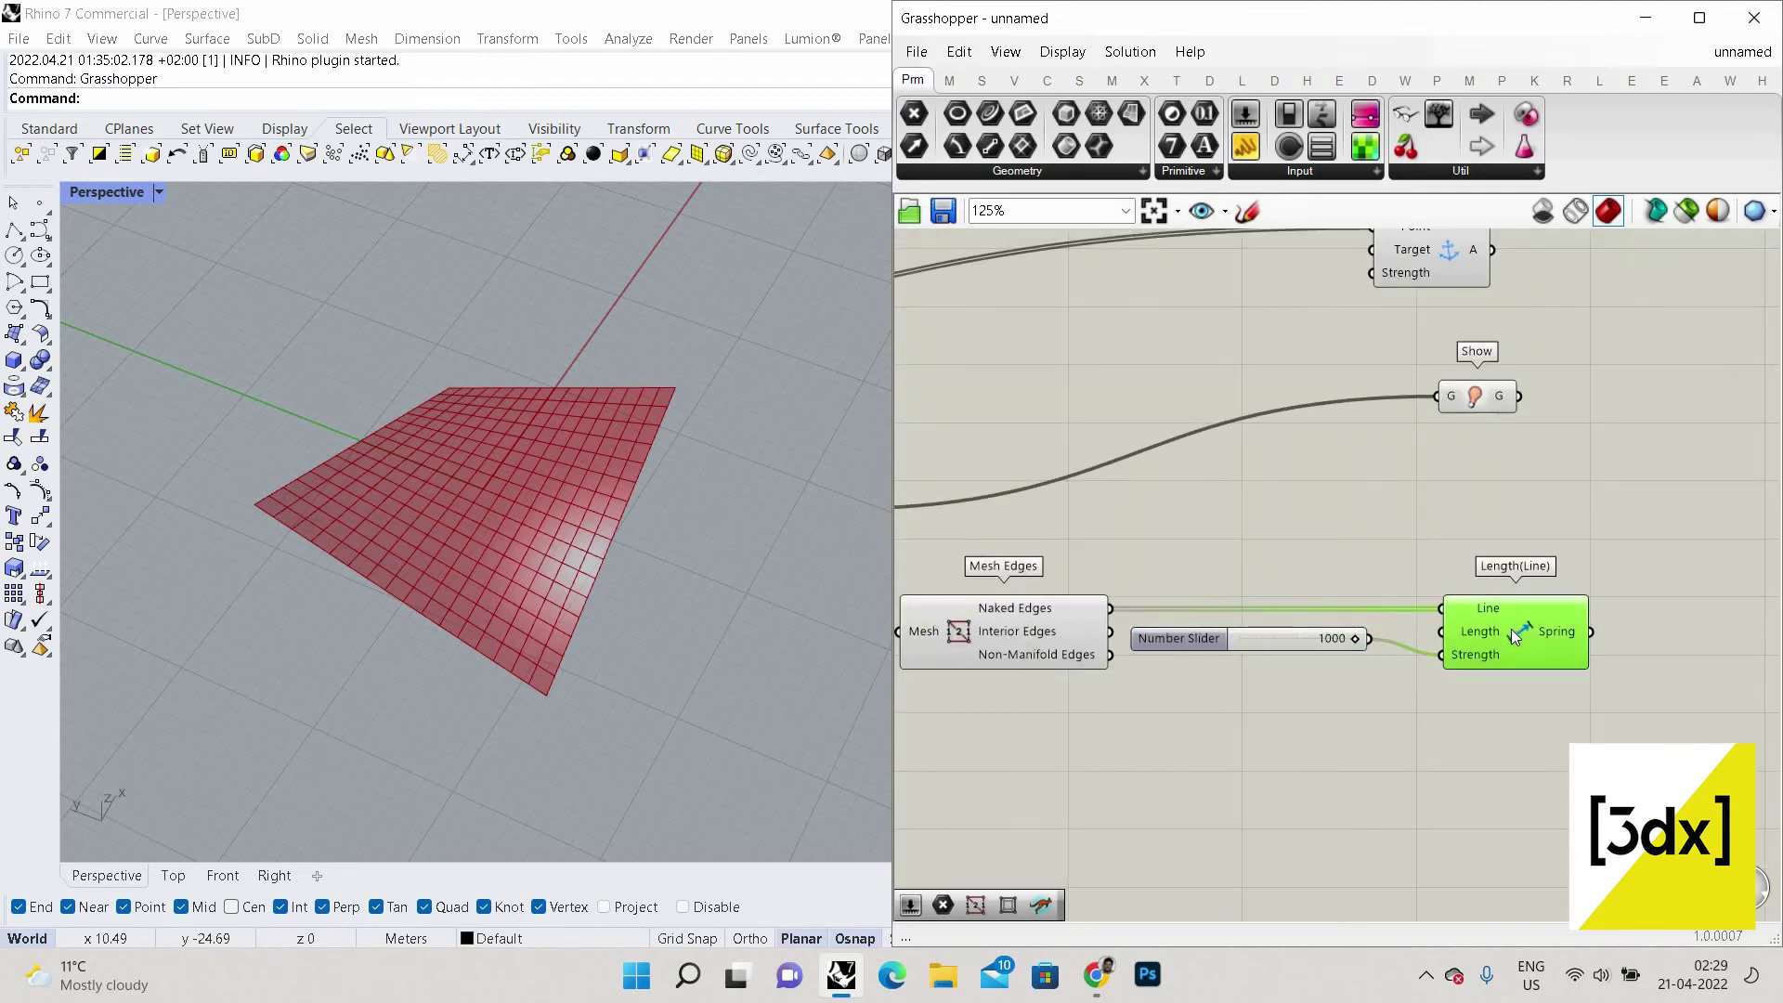
{"action": "key", "text": "ctrl+c"}
{"action": "key", "text": "ctrl+v"}
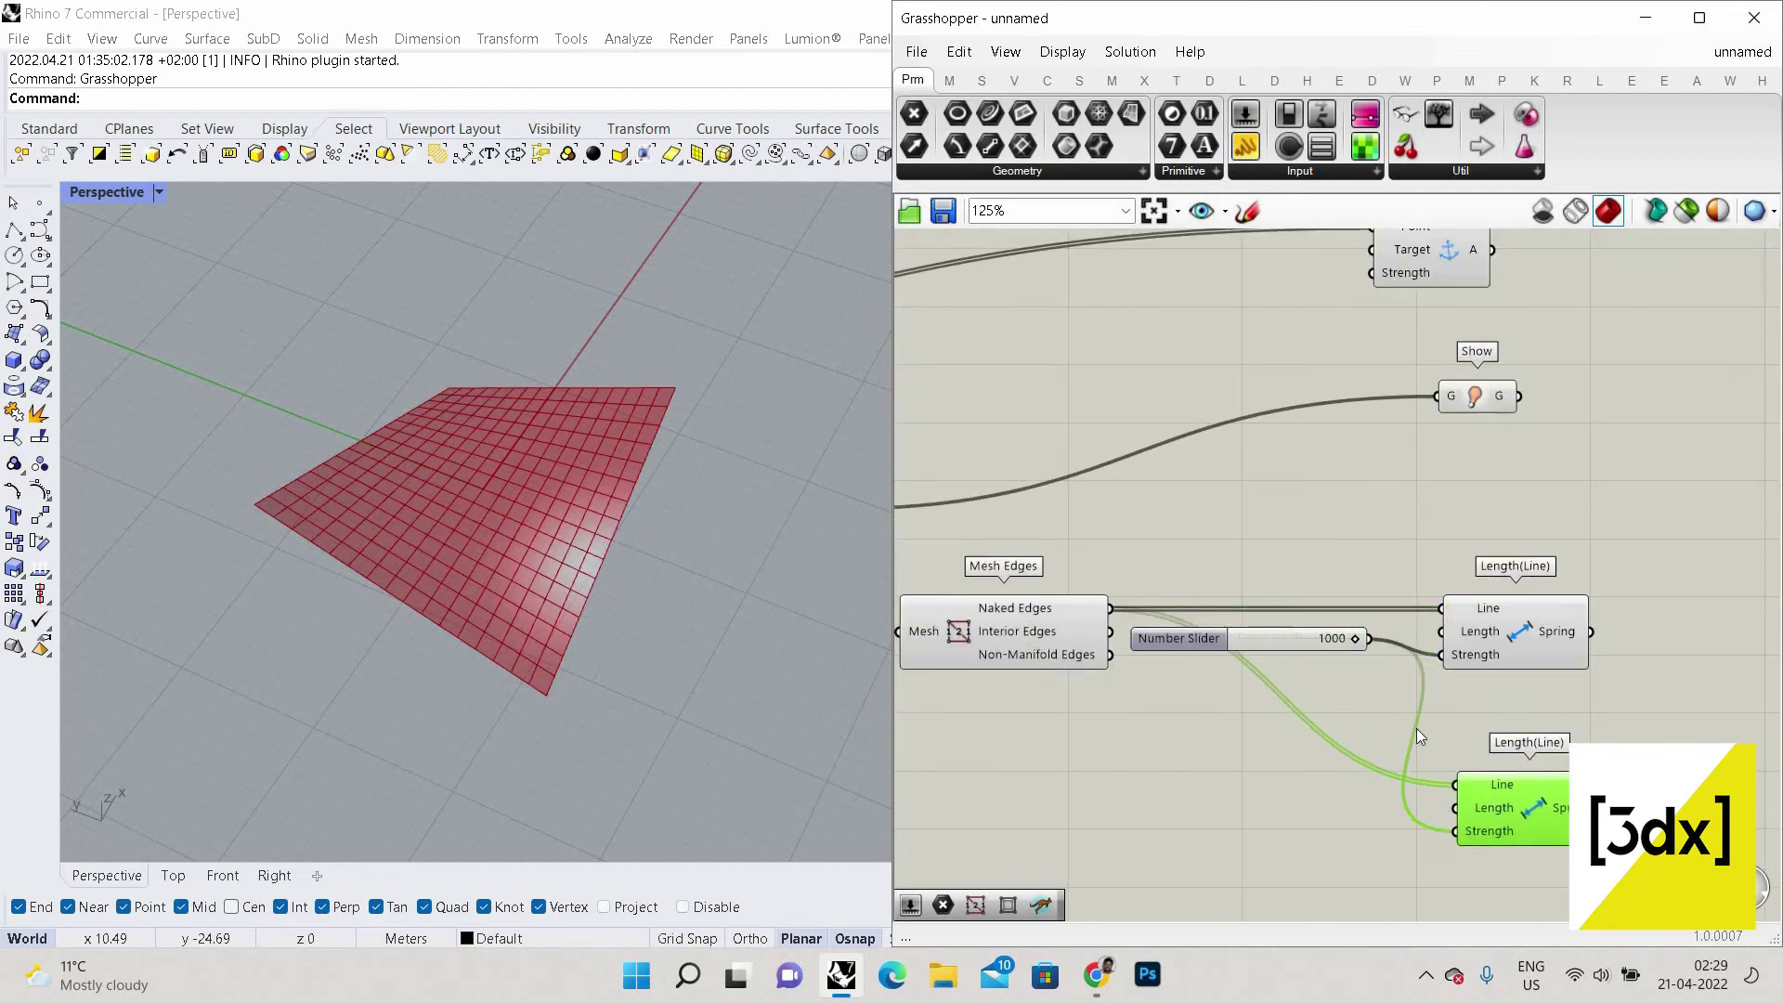
{"action": "scroll", "coordinate": [1421, 734], "scroll_direction": "up", "scroll_amount": 2}
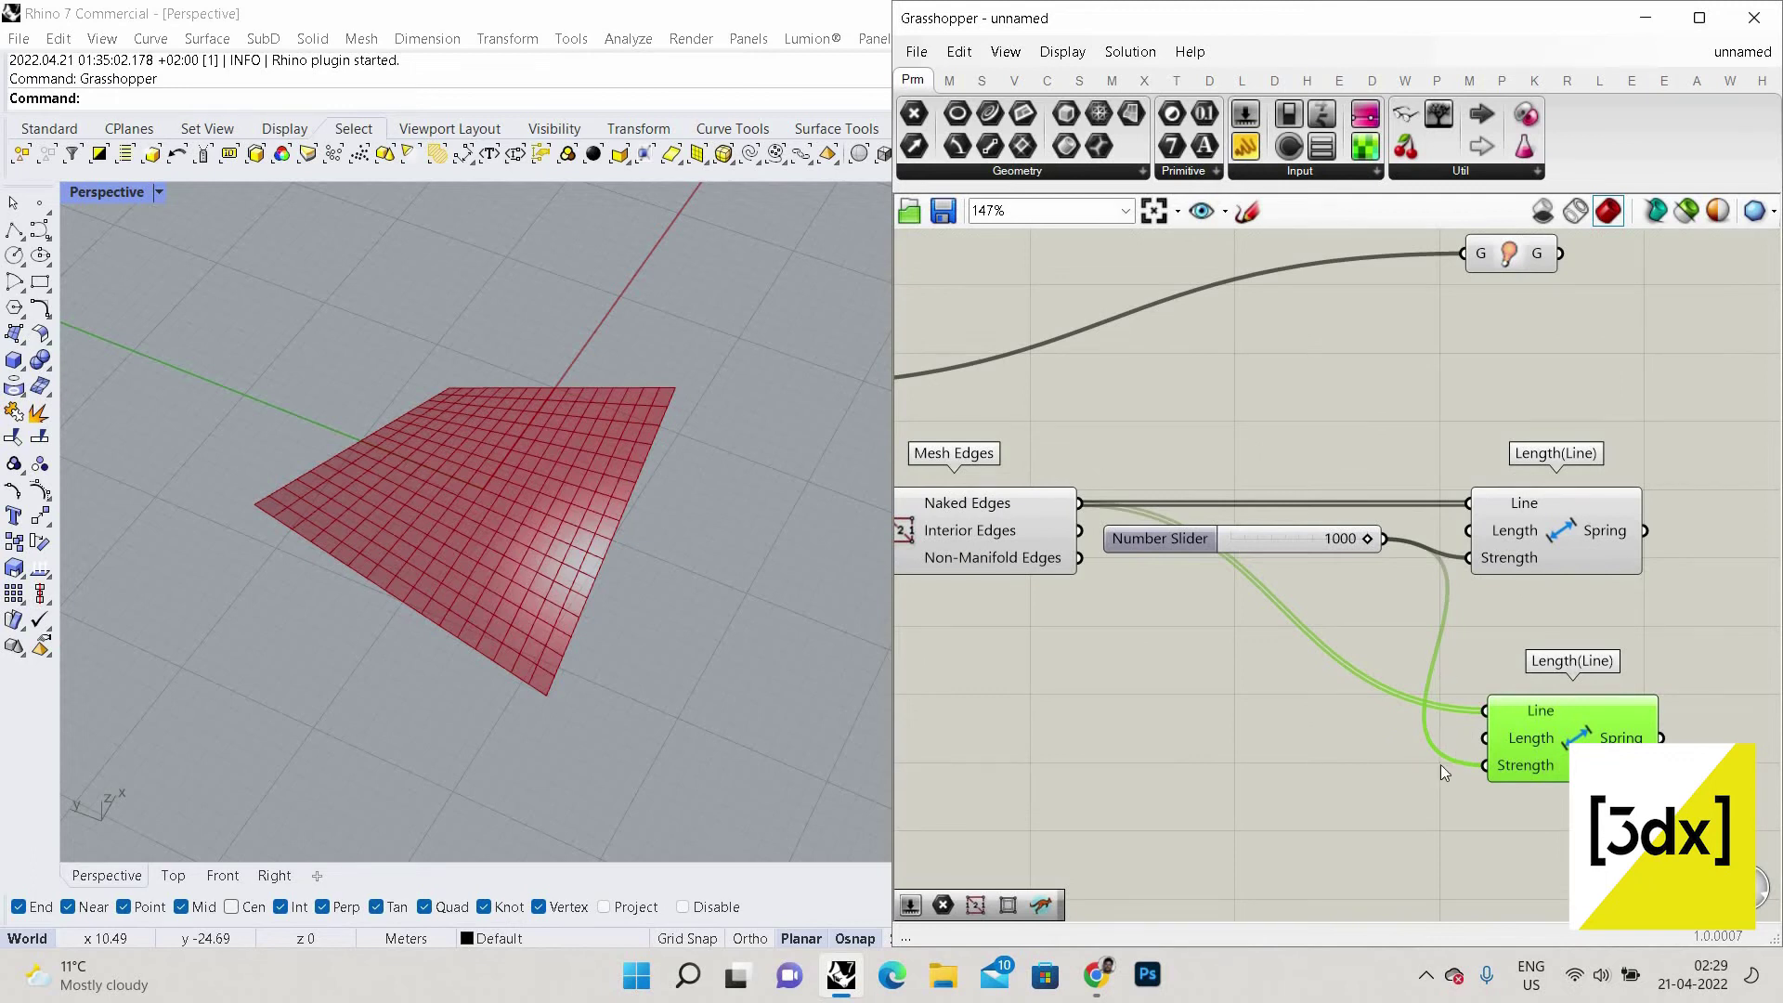
{"action": "scroll", "coordinate": [1319, 729], "scroll_direction": "down", "scroll_amount": 1}
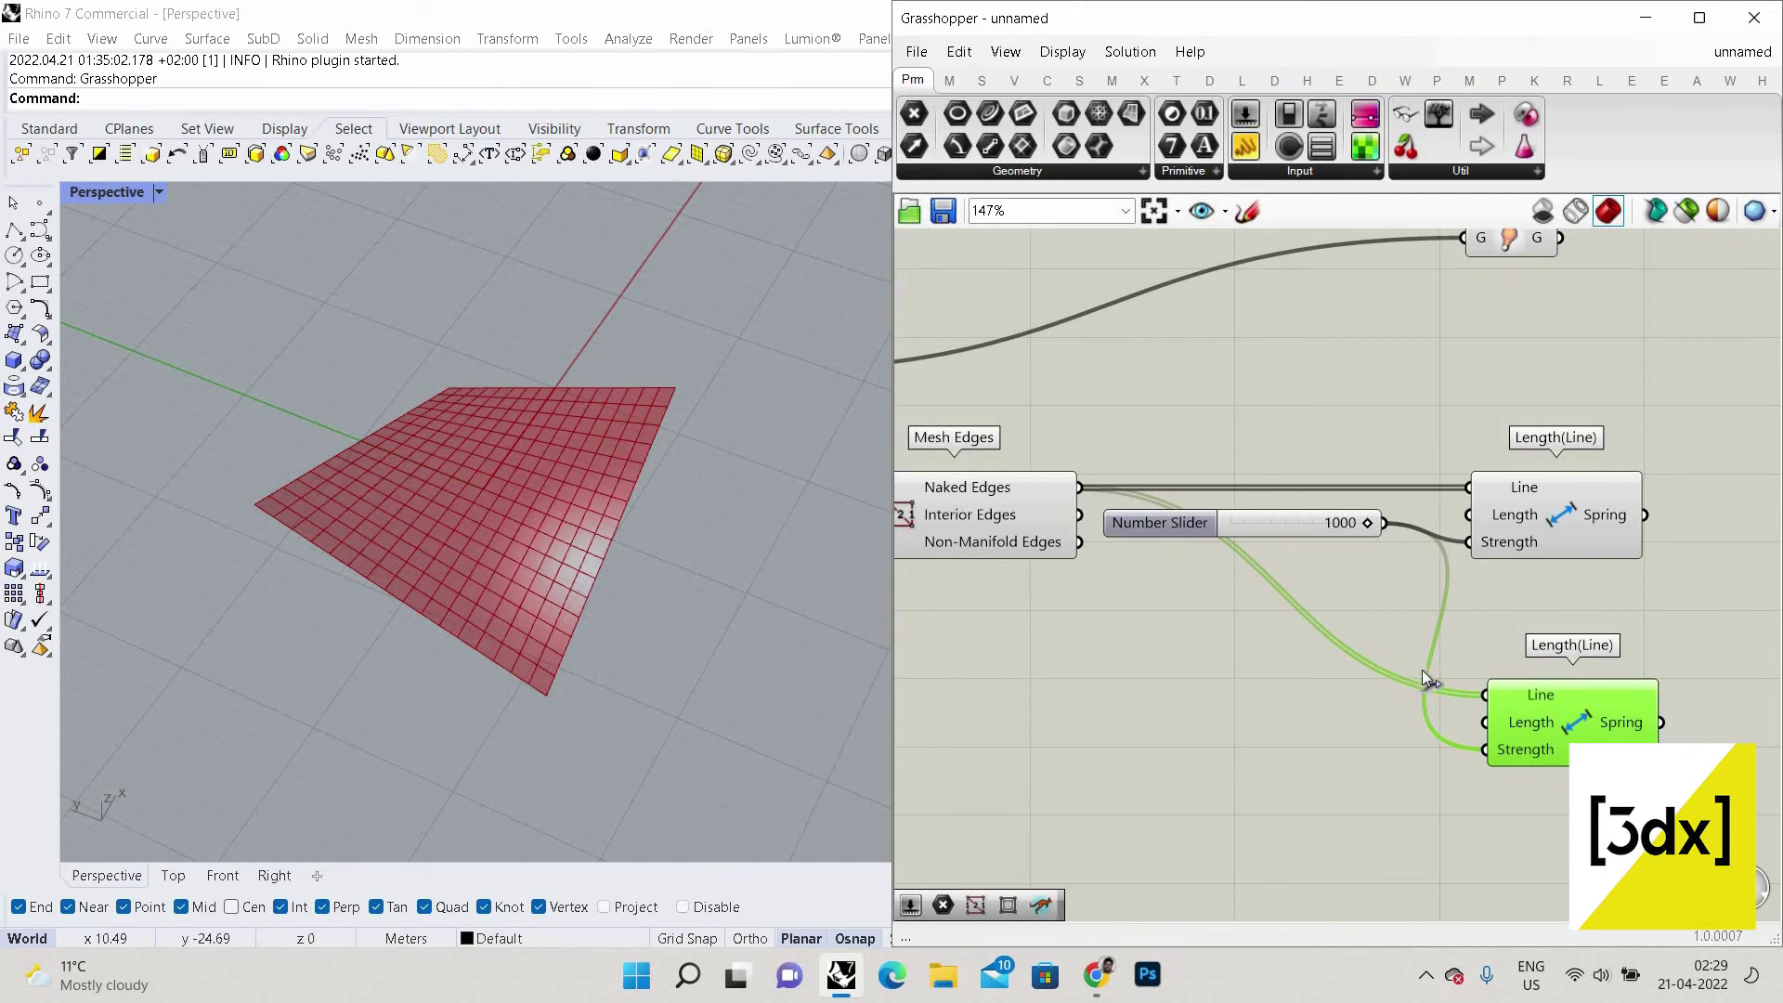
{"action": "left_click_drag", "start_coordinate": [1423, 671], "coordinate": [1080, 515]}
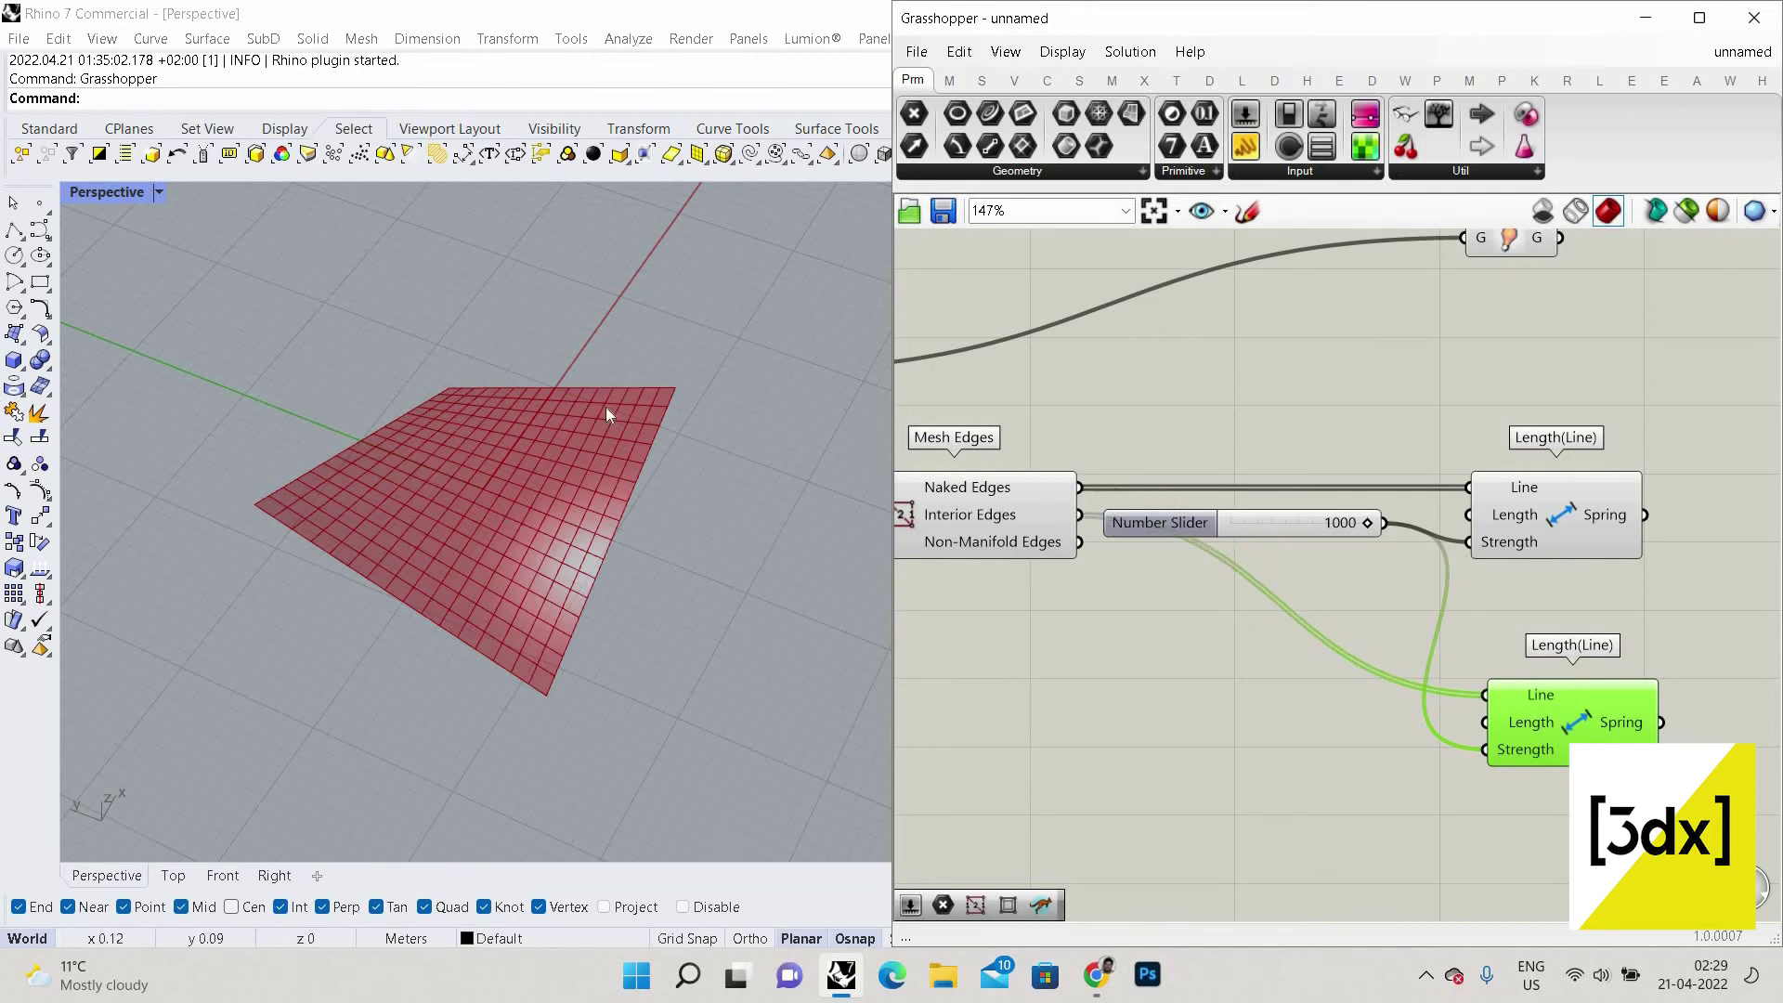
{"action": "scroll", "coordinate": [609, 413], "scroll_direction": "up", "scroll_amount": 3}
{"action": "left_click", "coordinate": [1351, 706]}
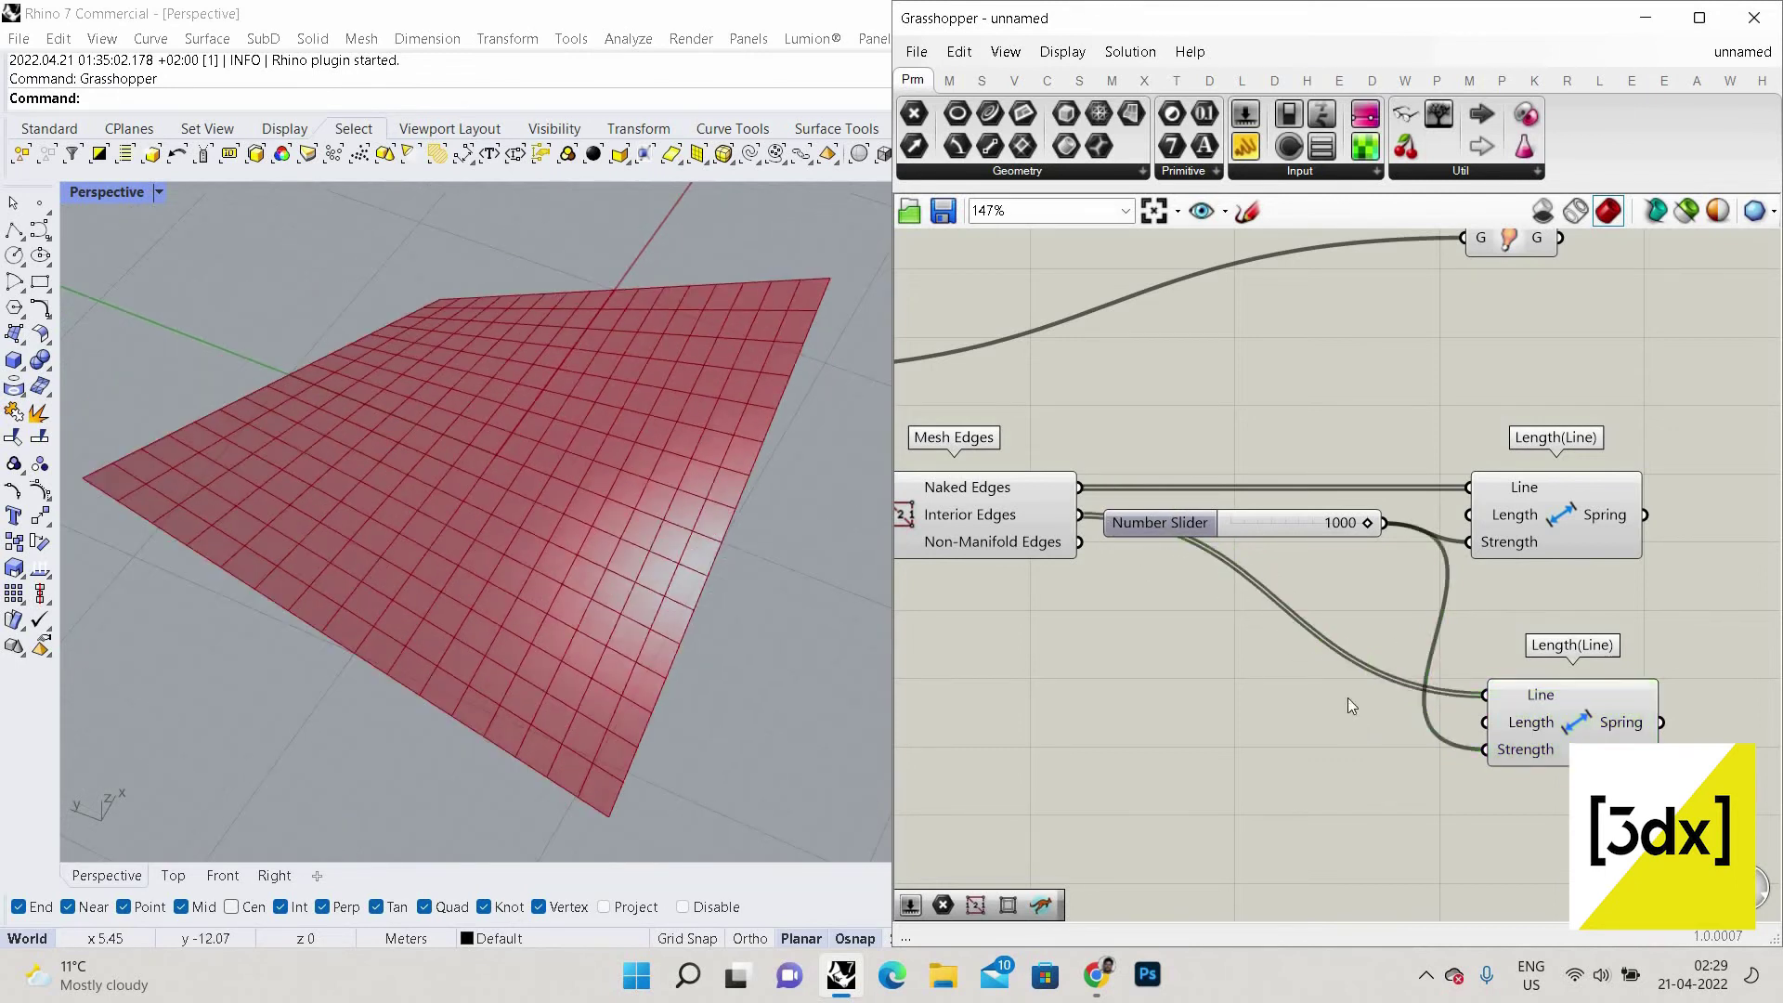
Add a Multiplication component whose result feeds the lower spring's Length input.
{"action": "double_click", "coordinate": [1348, 698]}
{"action": "type", "text": "multi"}
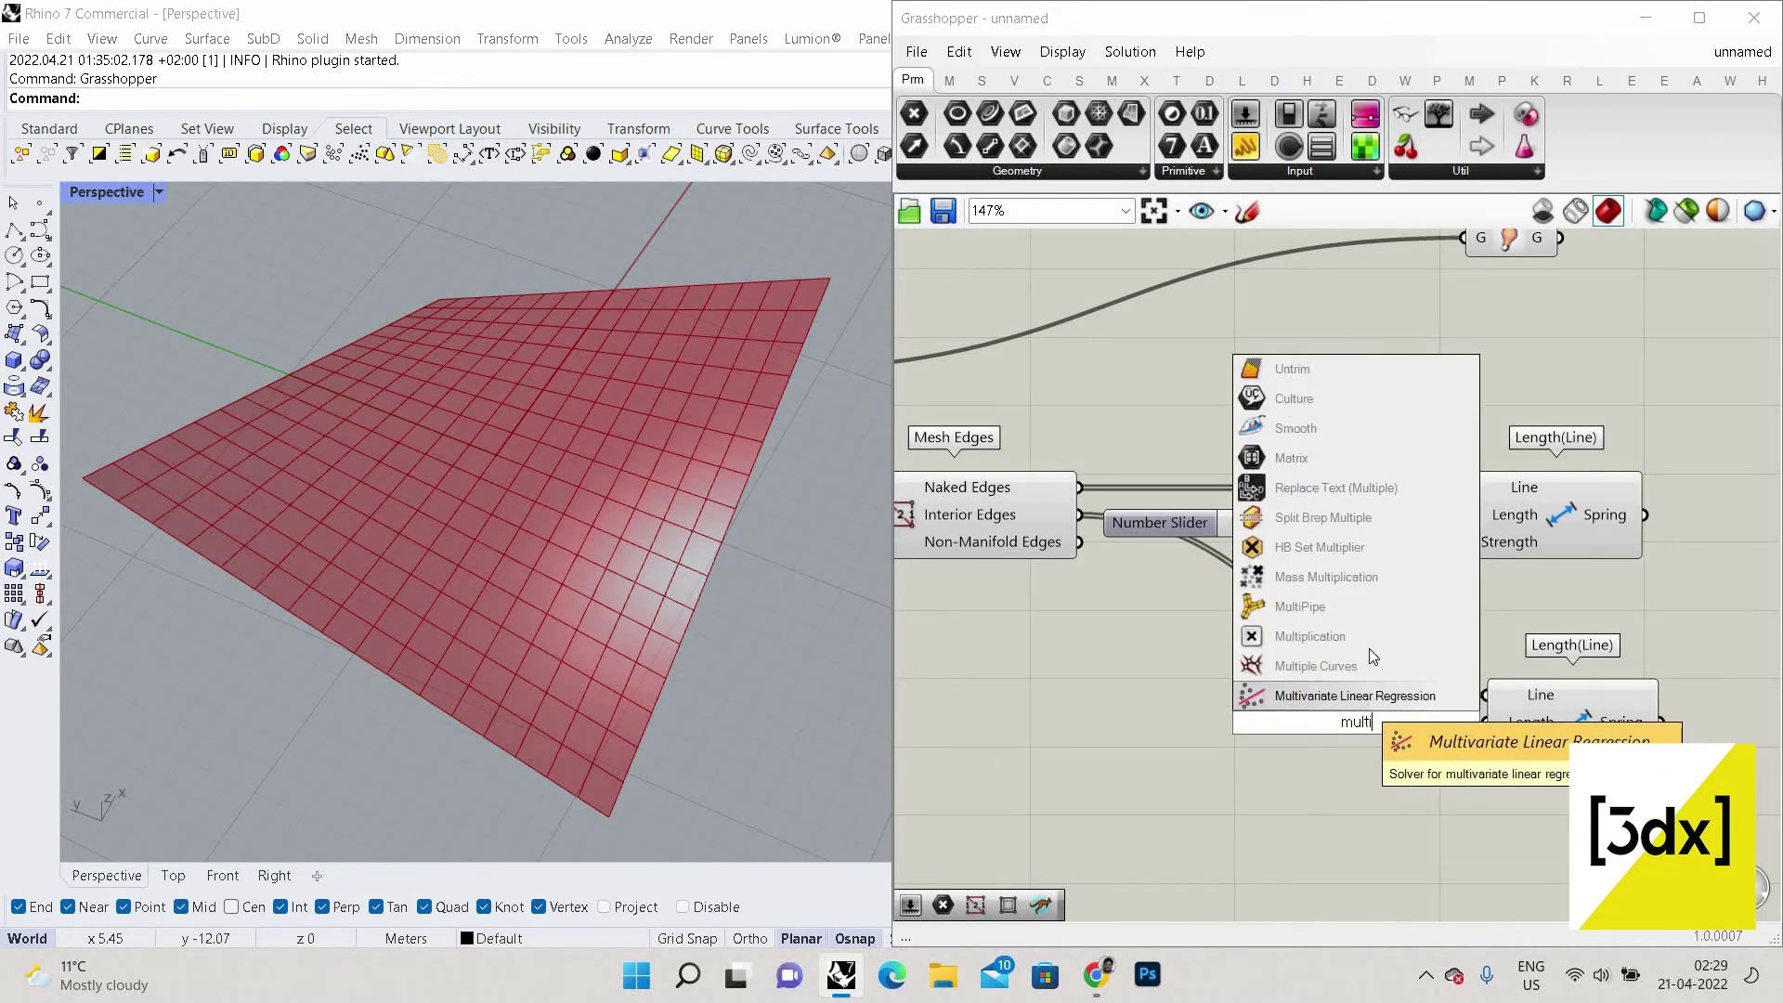
{"action": "key", "text": "Up"}
{"action": "key", "text": "Up"}
{"action": "key", "text": "Return"}
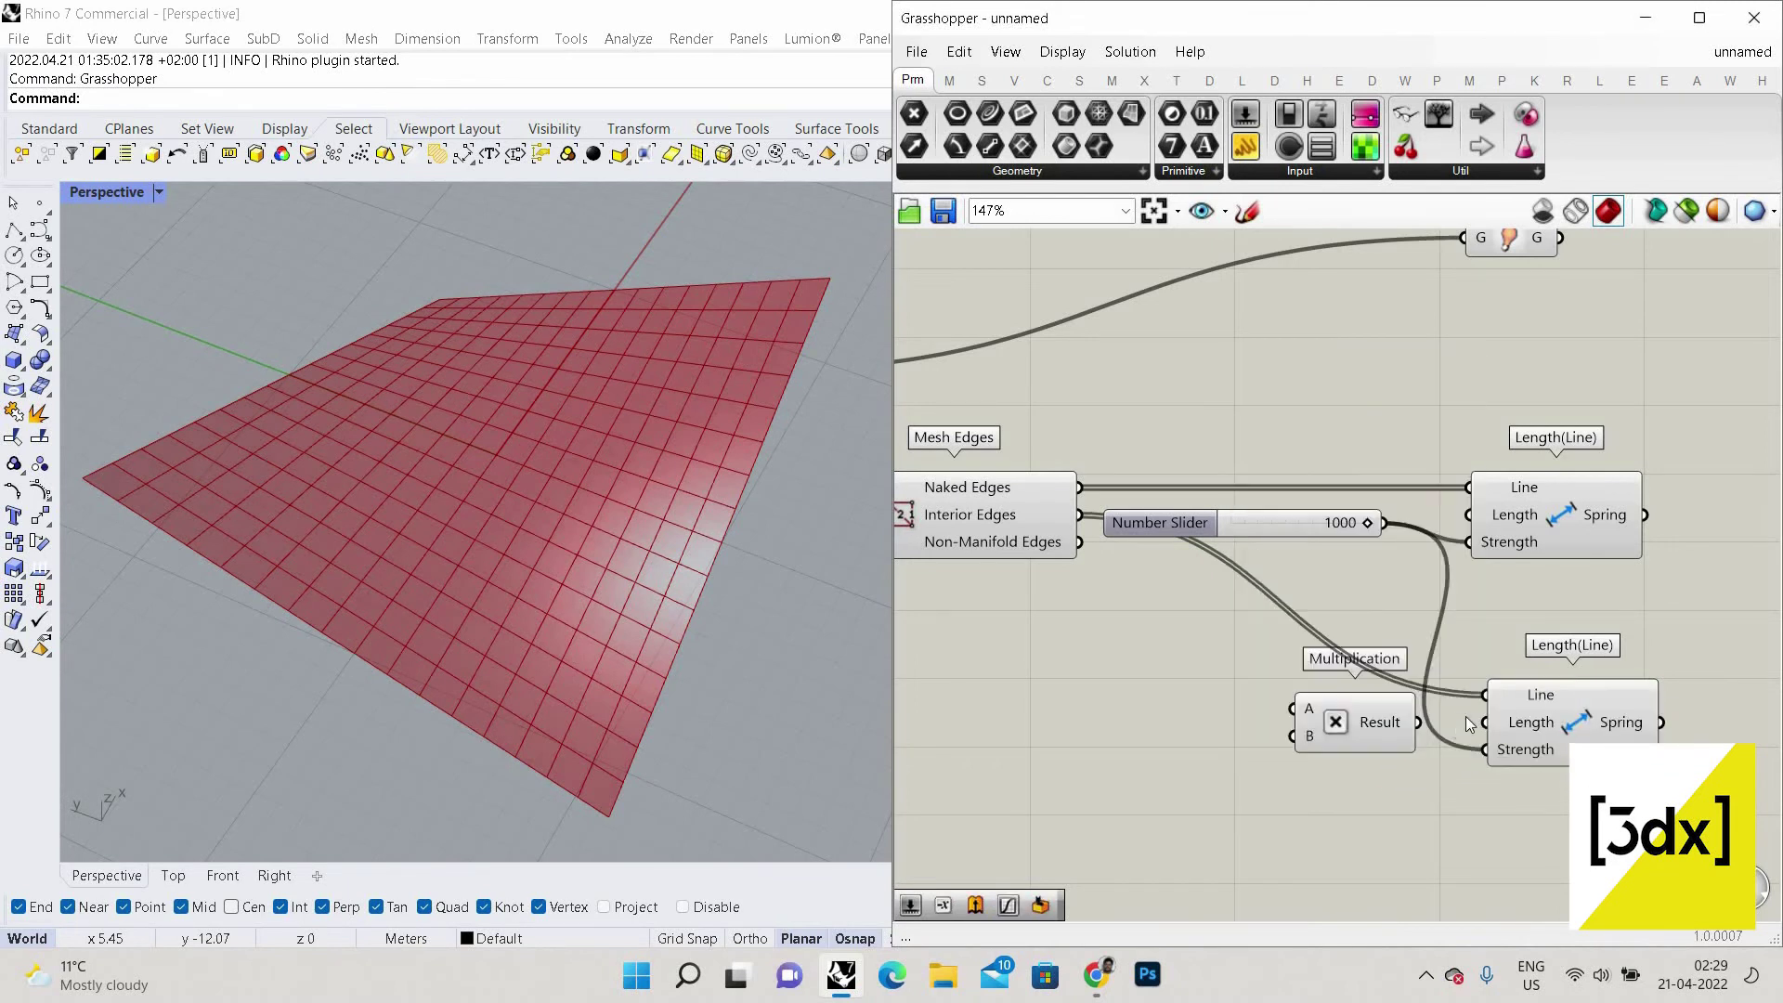
{"action": "left_click_drag", "start_coordinate": [1469, 724], "coordinate": [1469, 723]}
{"action": "left_click_drag", "start_coordinate": [1465, 716], "coordinate": [1470, 720]}
Add a curve Length component measuring the interior edges, wired into Multiplication's A.
{"action": "double_click", "coordinate": [1151, 727]}
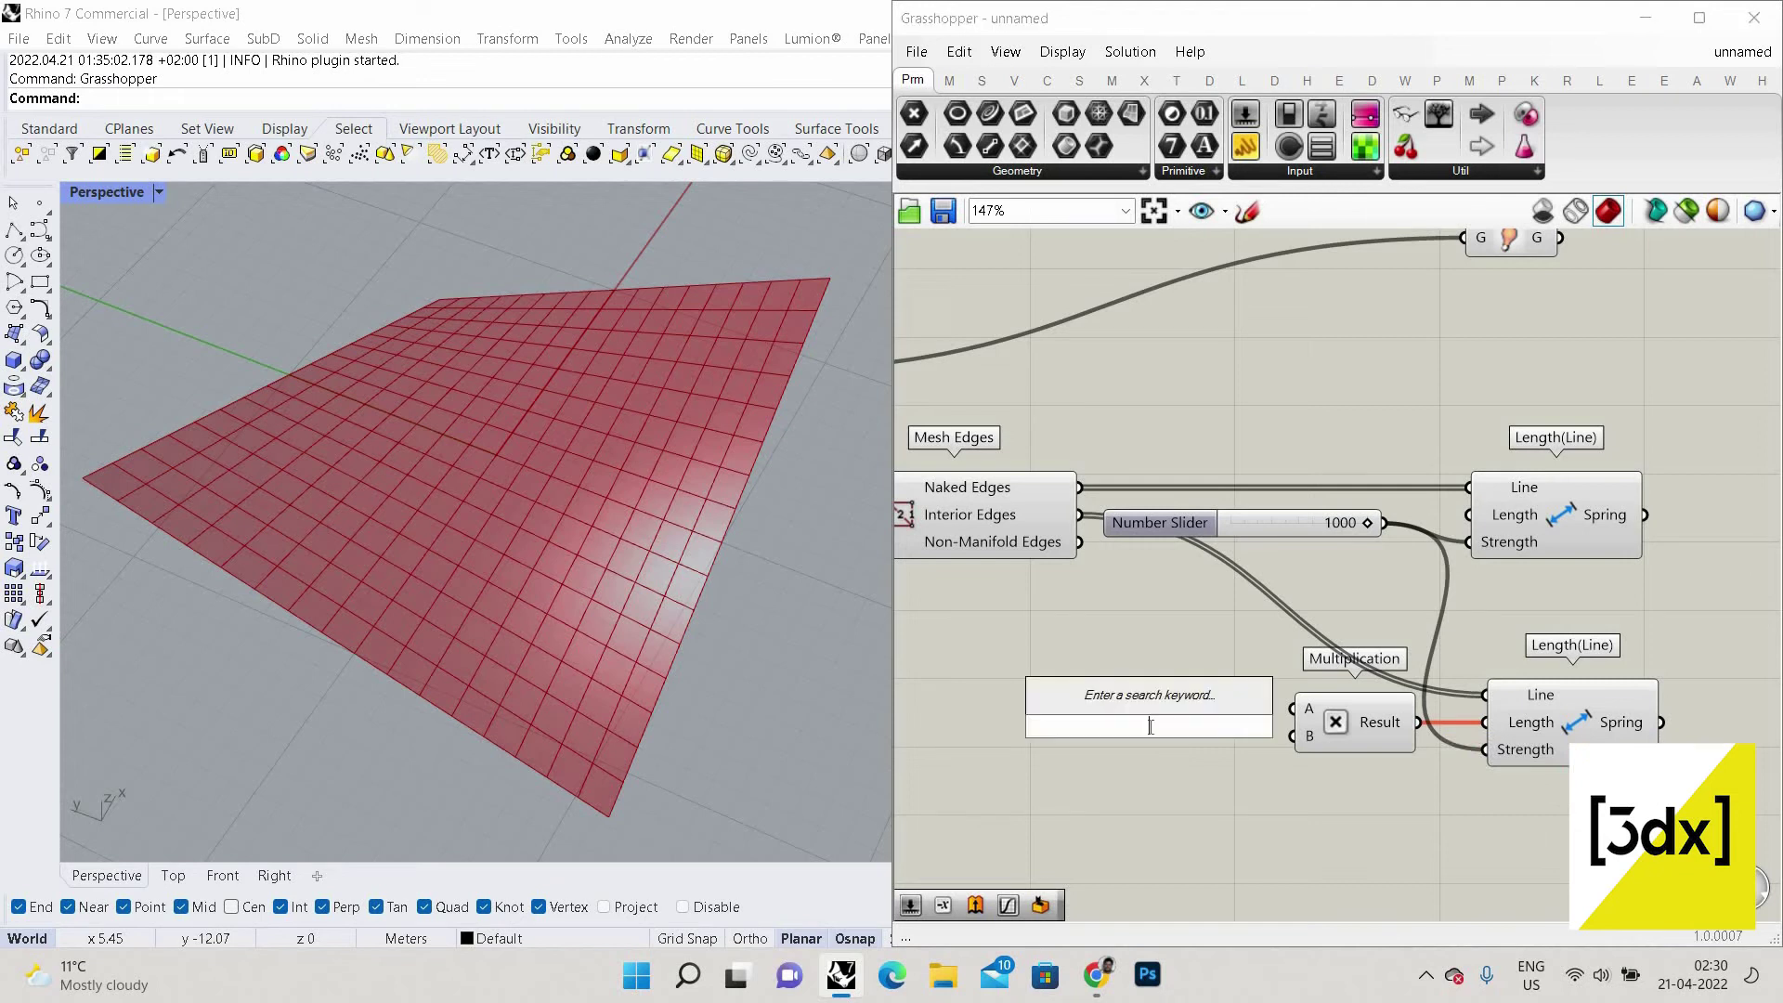
{"action": "type", "text": "length"}
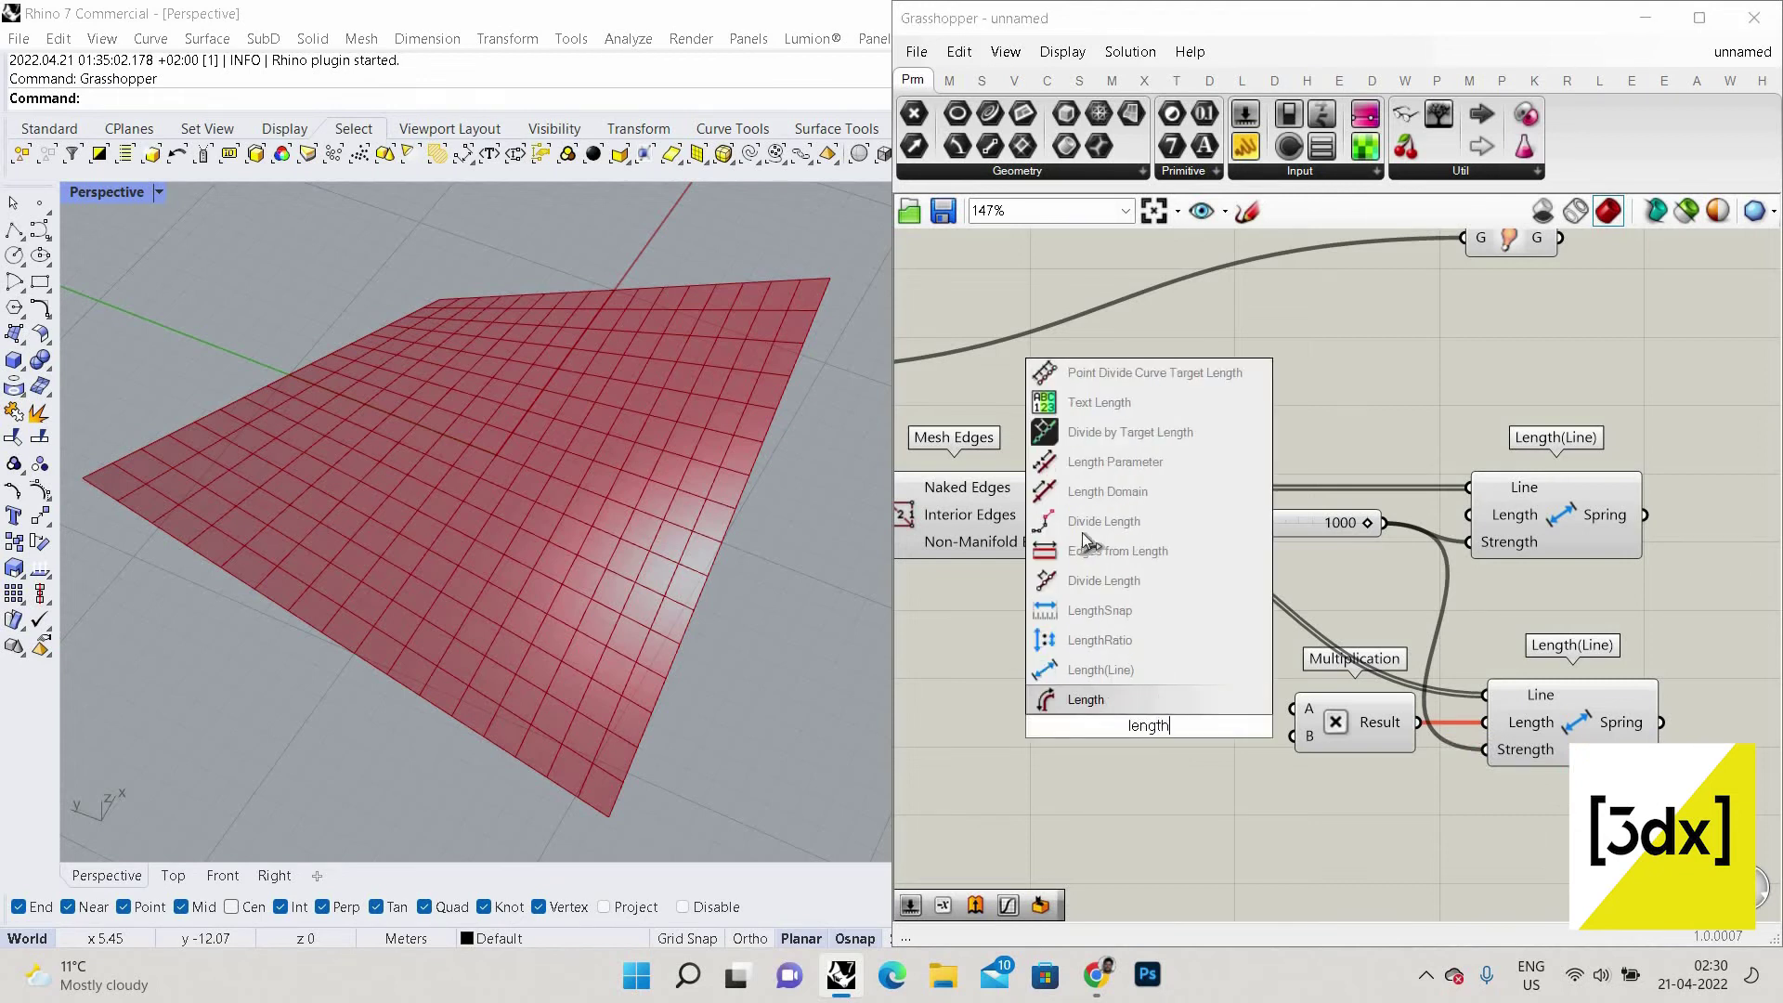
{"action": "key", "text": "Return"}
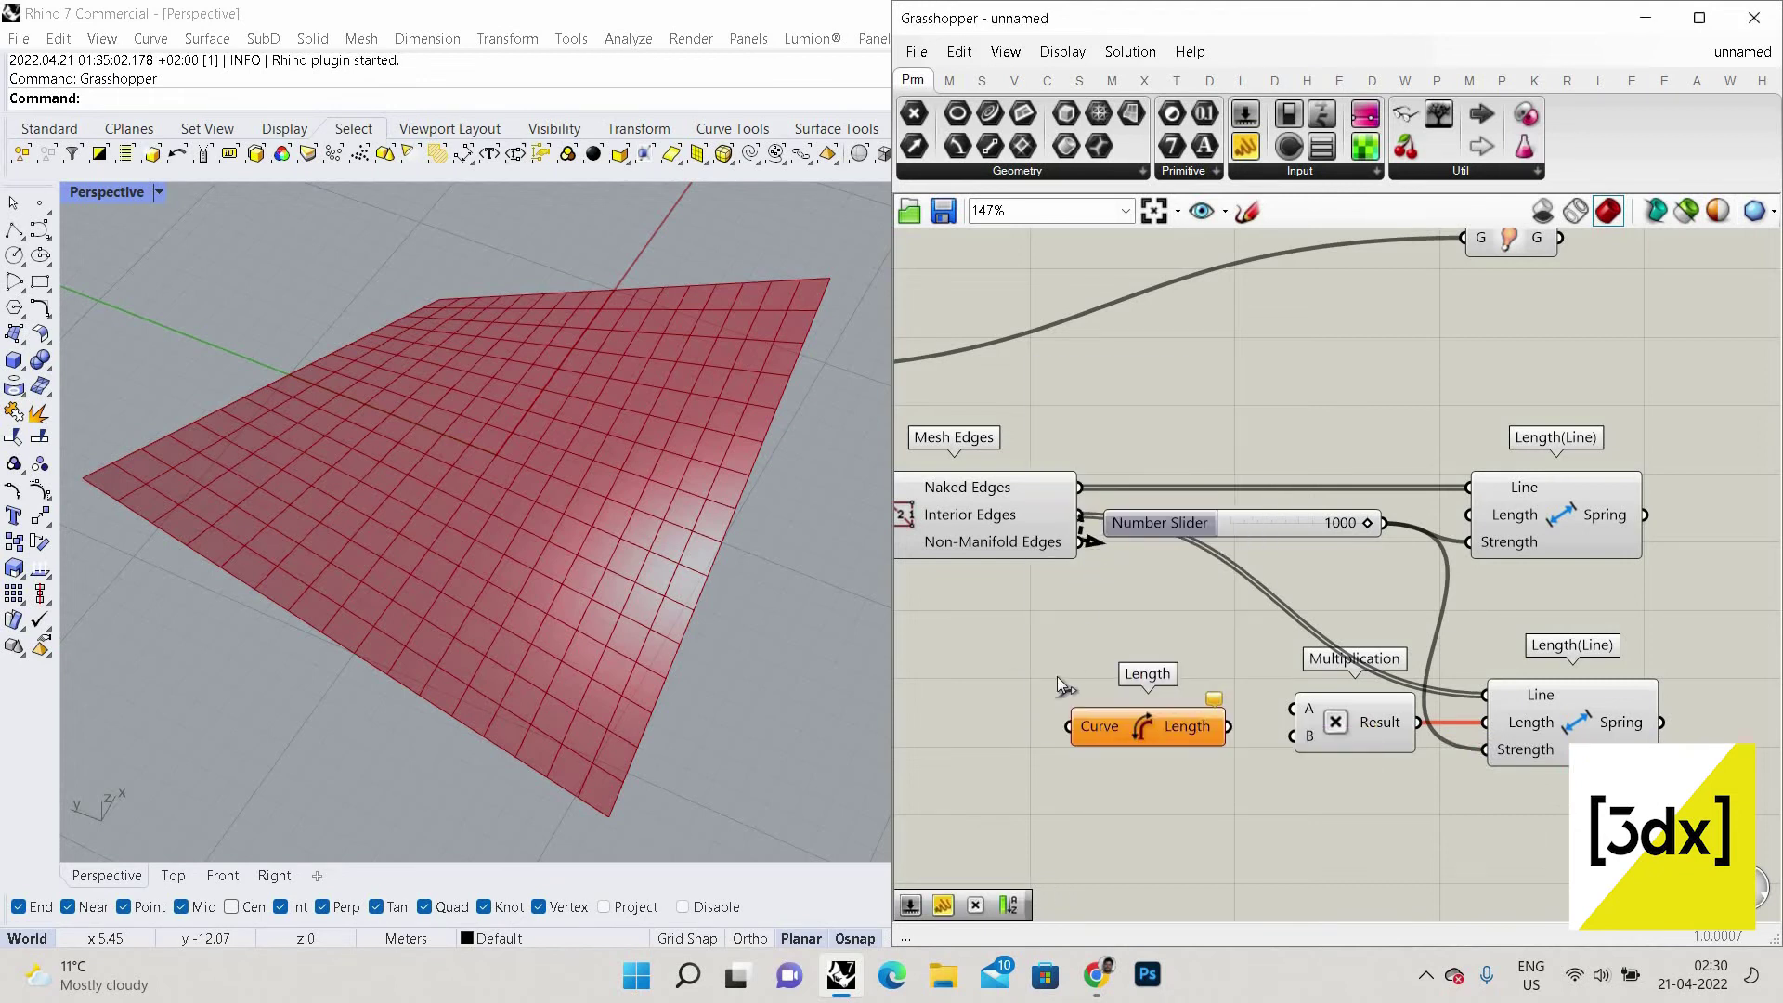
{"action": "left_click_drag", "start_coordinate": [1080, 515], "coordinate": [1068, 726]}
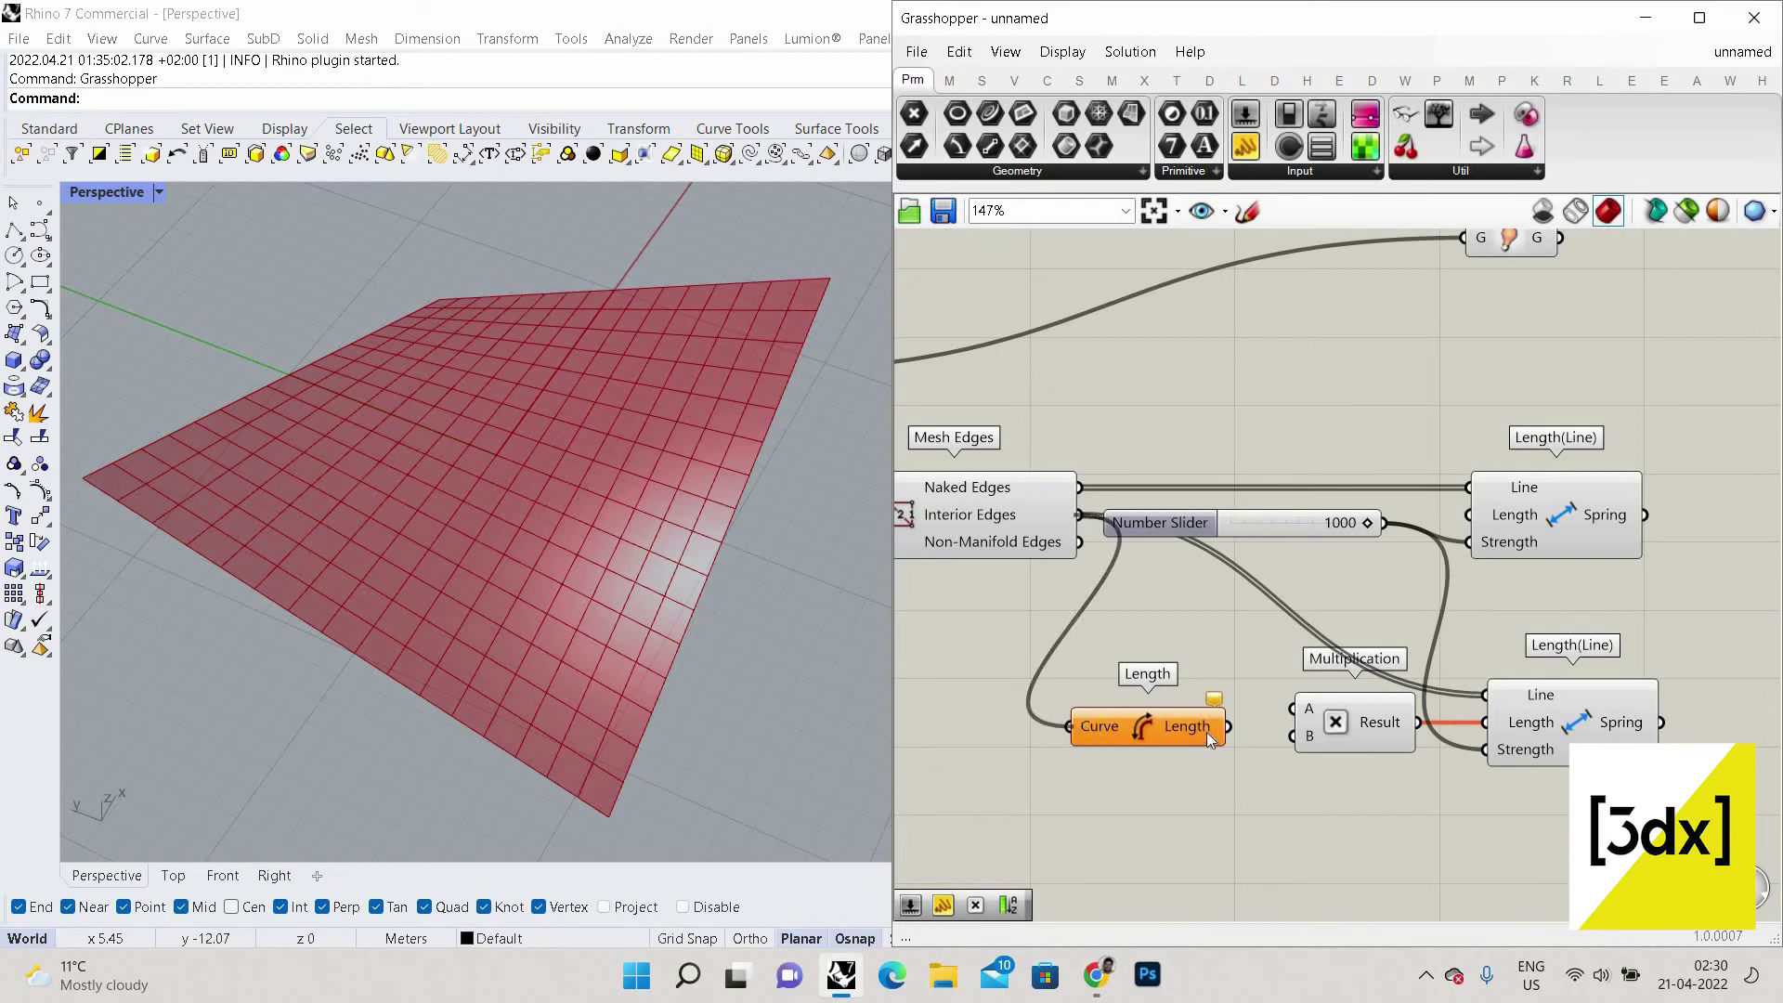
{"action": "left_click_drag", "start_coordinate": [1229, 726], "coordinate": [1292, 709]}
Feed a 0.4 Number Slider into Multiplication's B input.
{"action": "double_click", "coordinate": [1137, 833]}
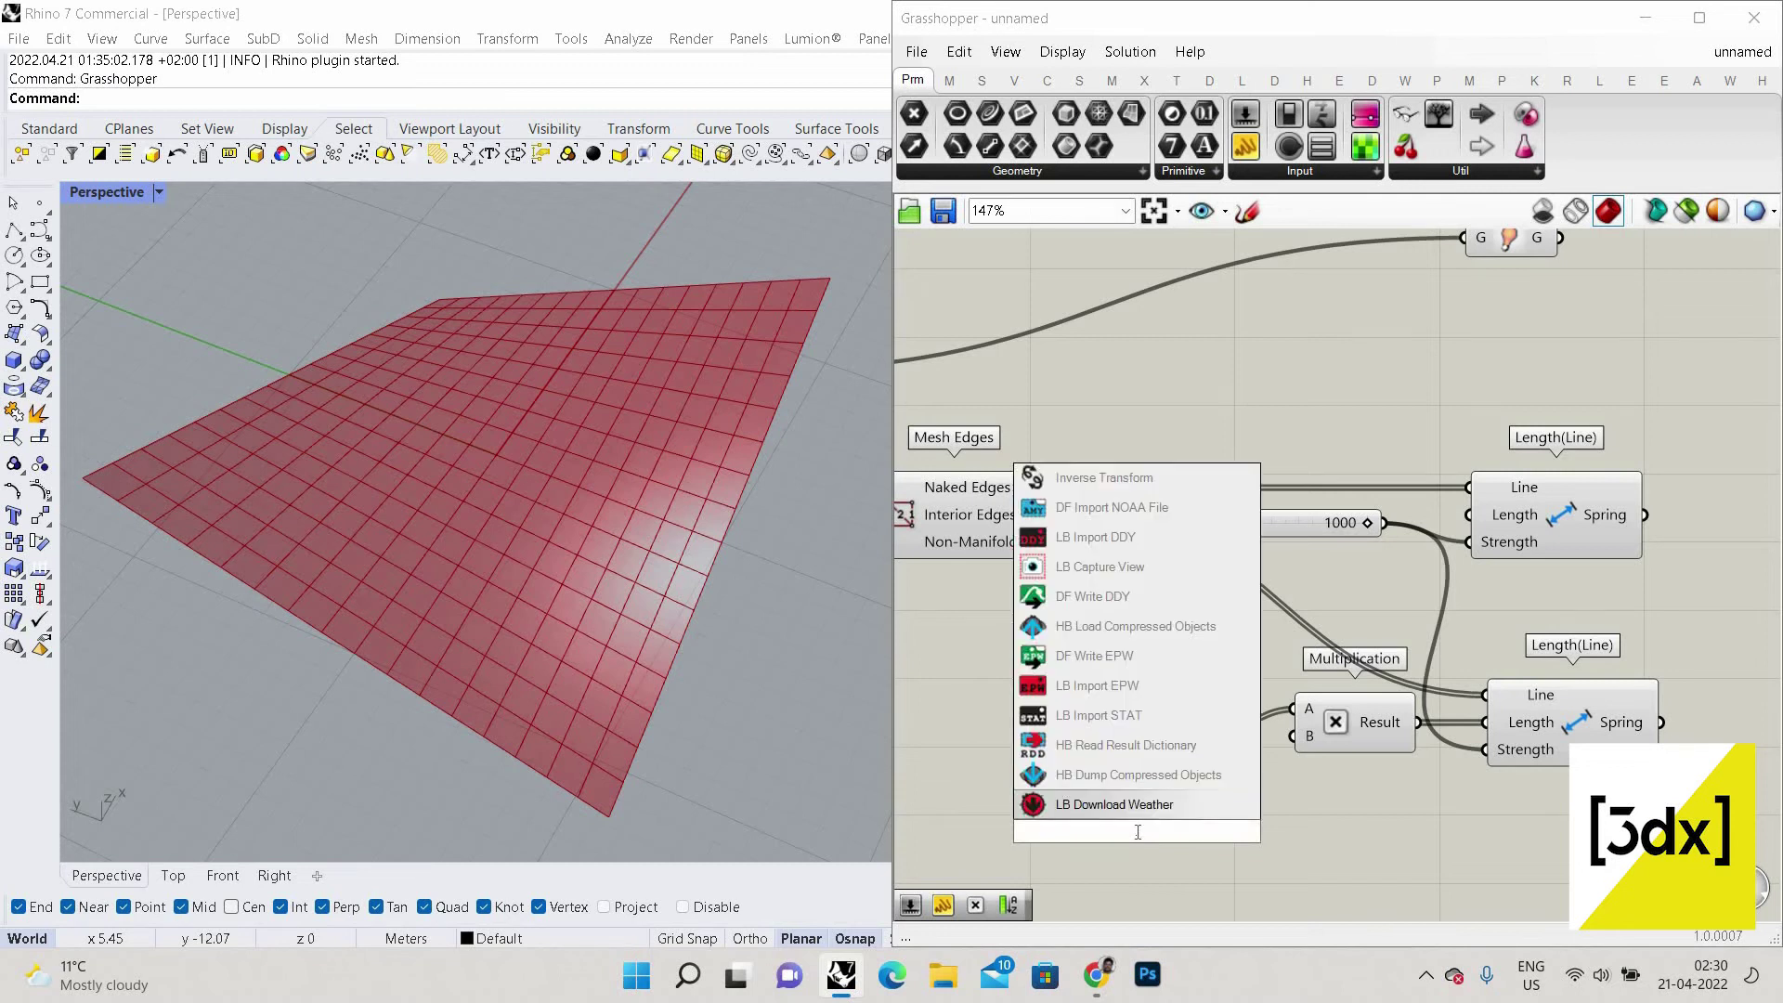
{"action": "type", "text": "slider"}
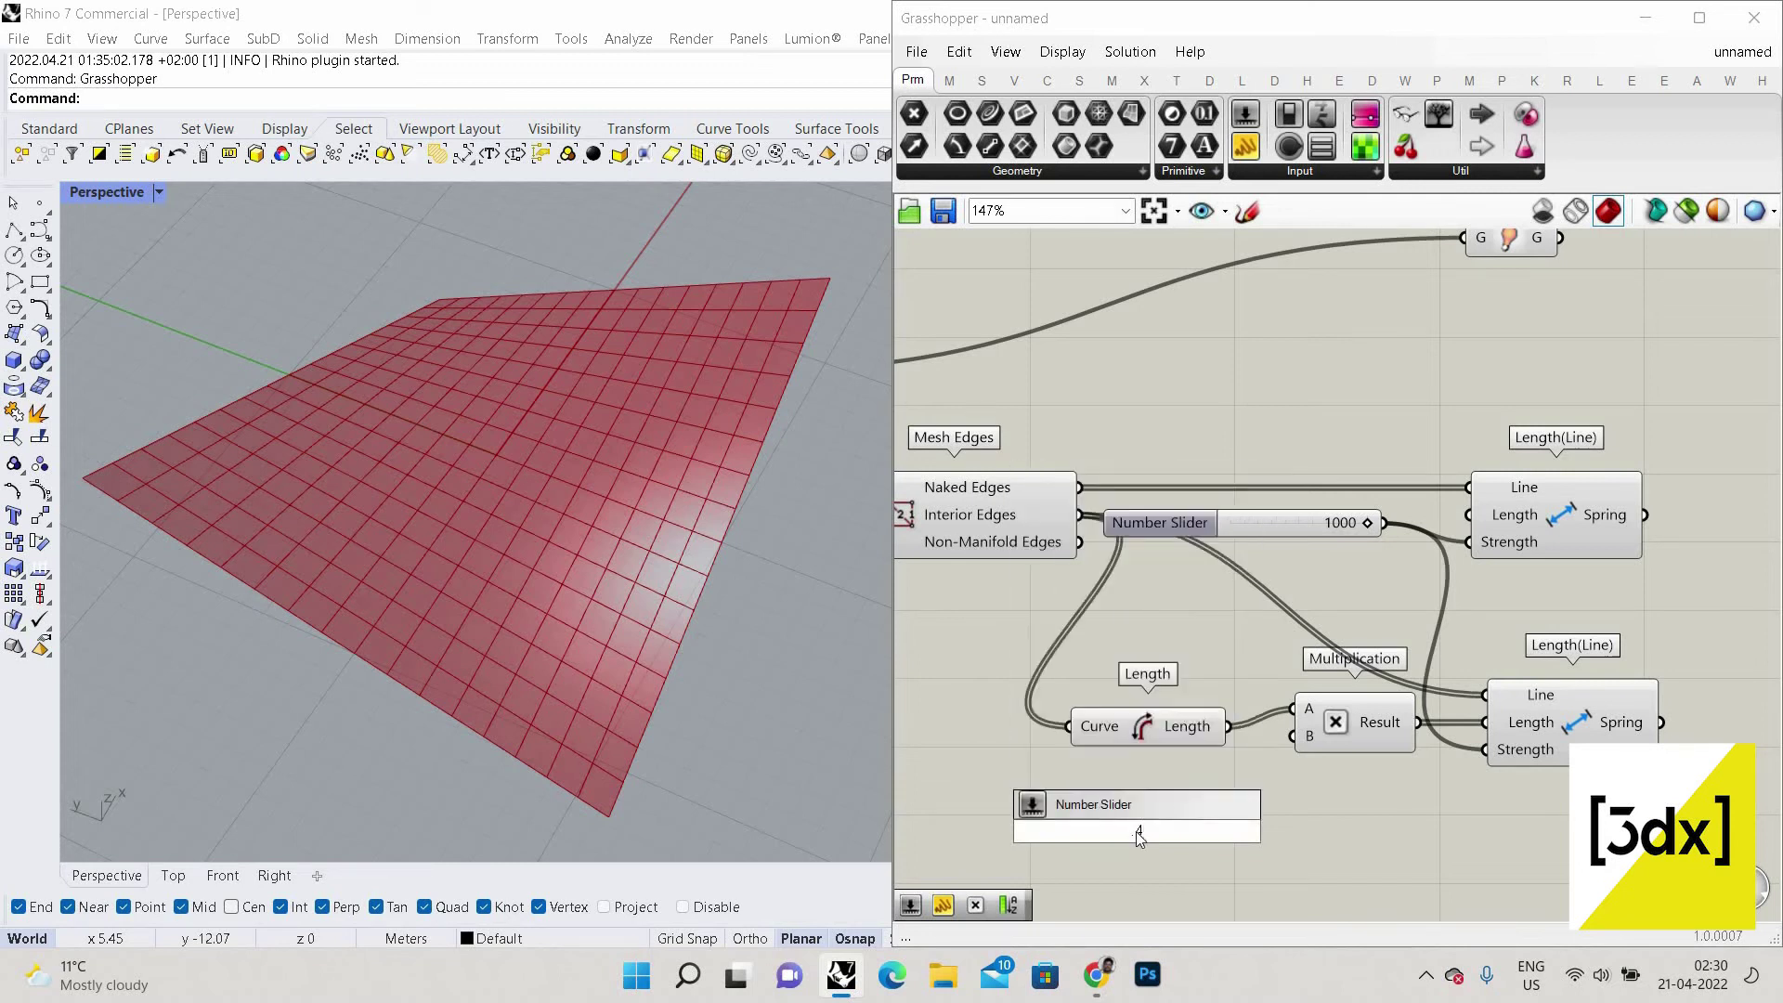
{"action": "key", "text": "Return"}
{"action": "left_click_drag", "start_coordinate": [1278, 832], "coordinate": [1293, 736]}
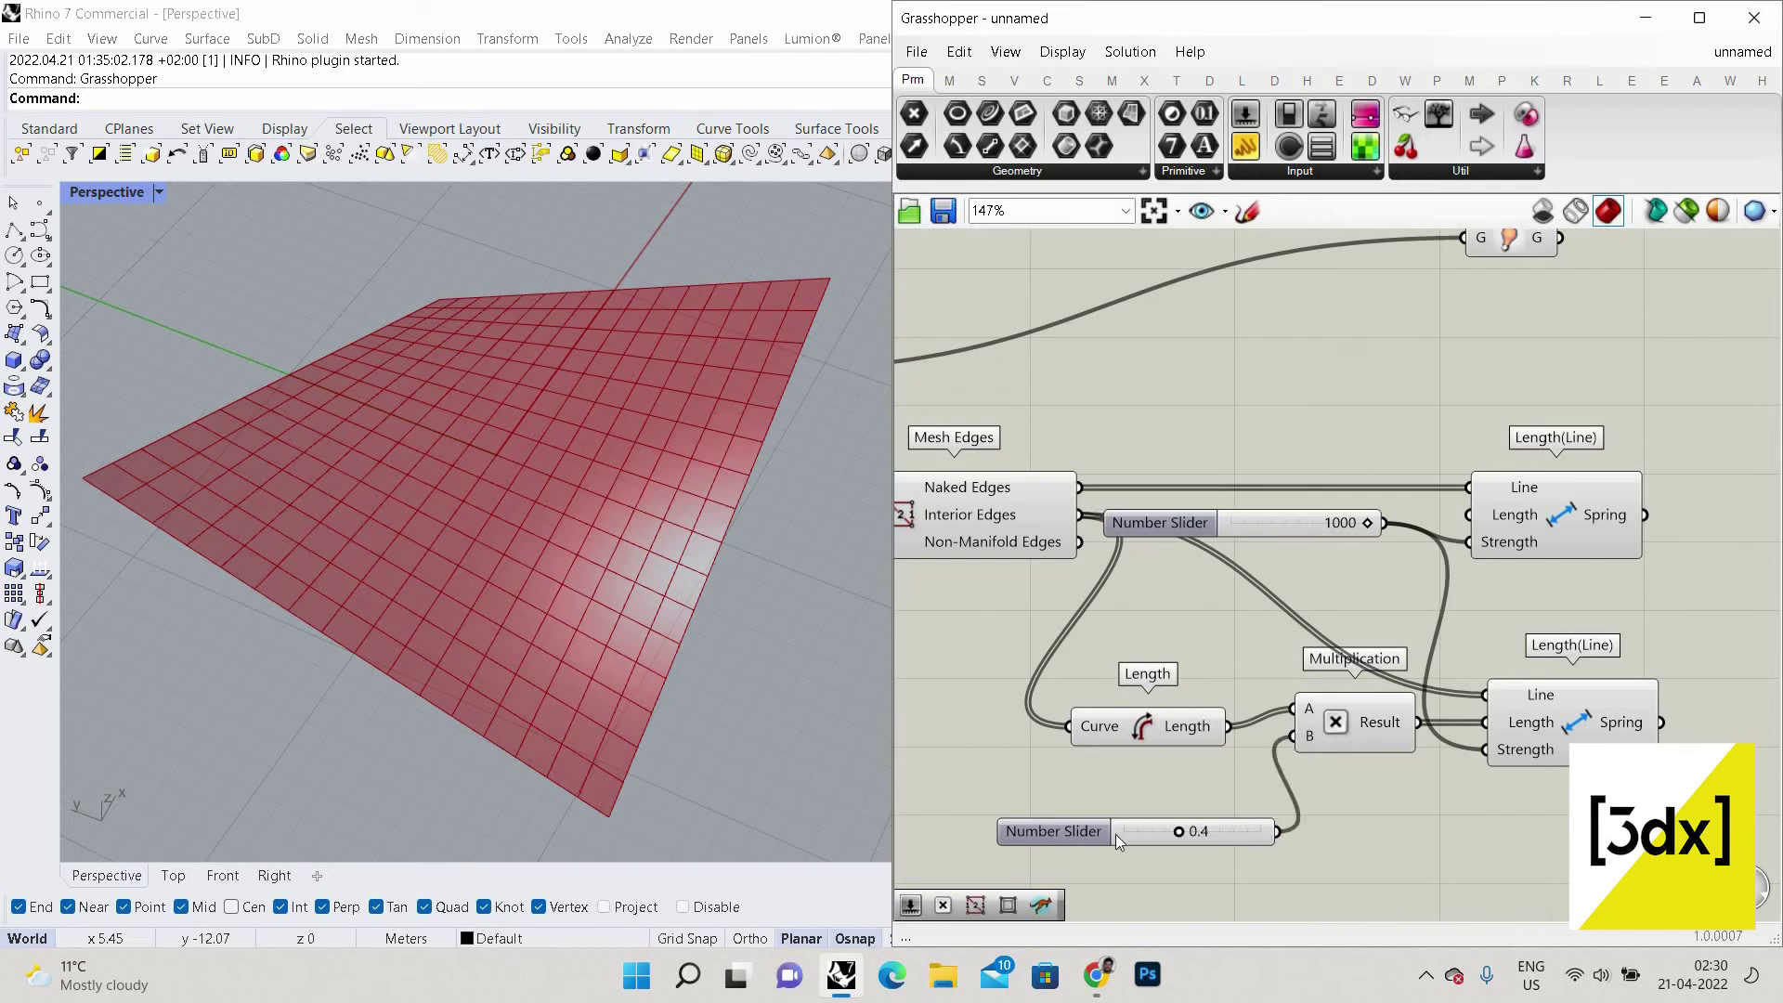
{"action": "left_click_drag", "start_coordinate": [1053, 831], "coordinate": [980, 770]}
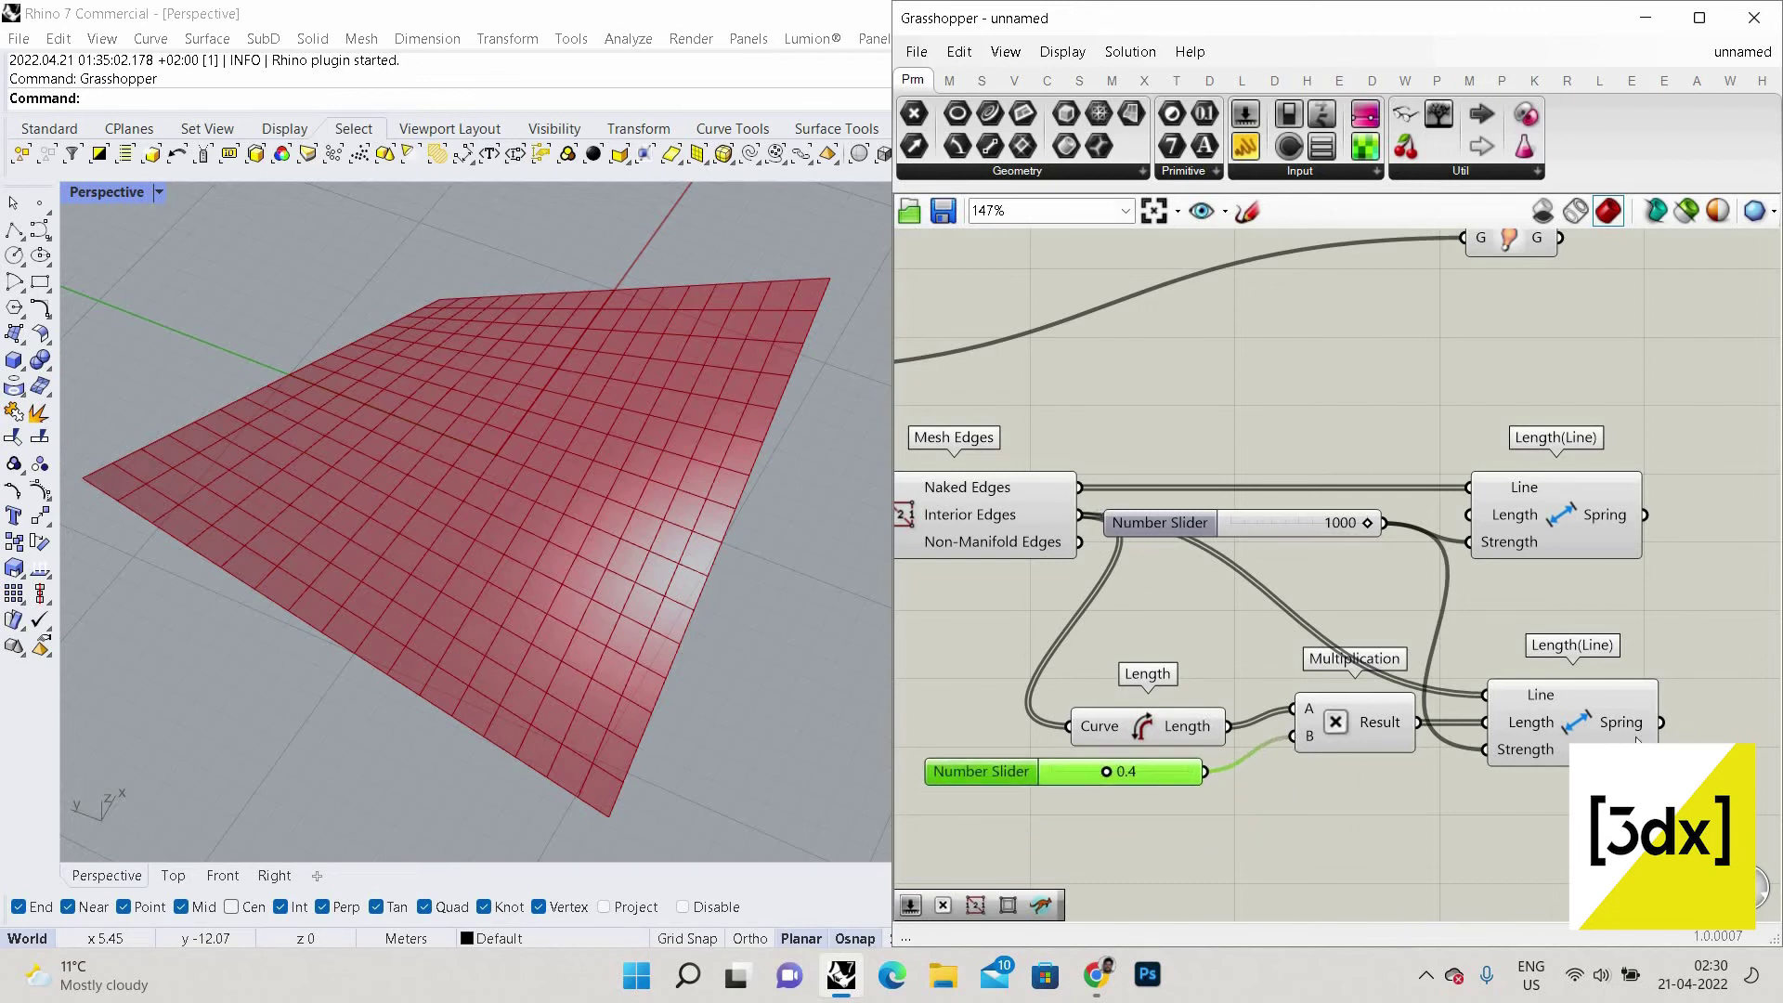
{"action": "left_click_drag", "start_coordinate": [1635, 743], "coordinate": [1692, 743]}
{"action": "scroll", "coordinate": [1473, 780], "scroll_direction": "down", "scroll_amount": 3}
{"action": "left_click", "coordinate": [1443, 767]}
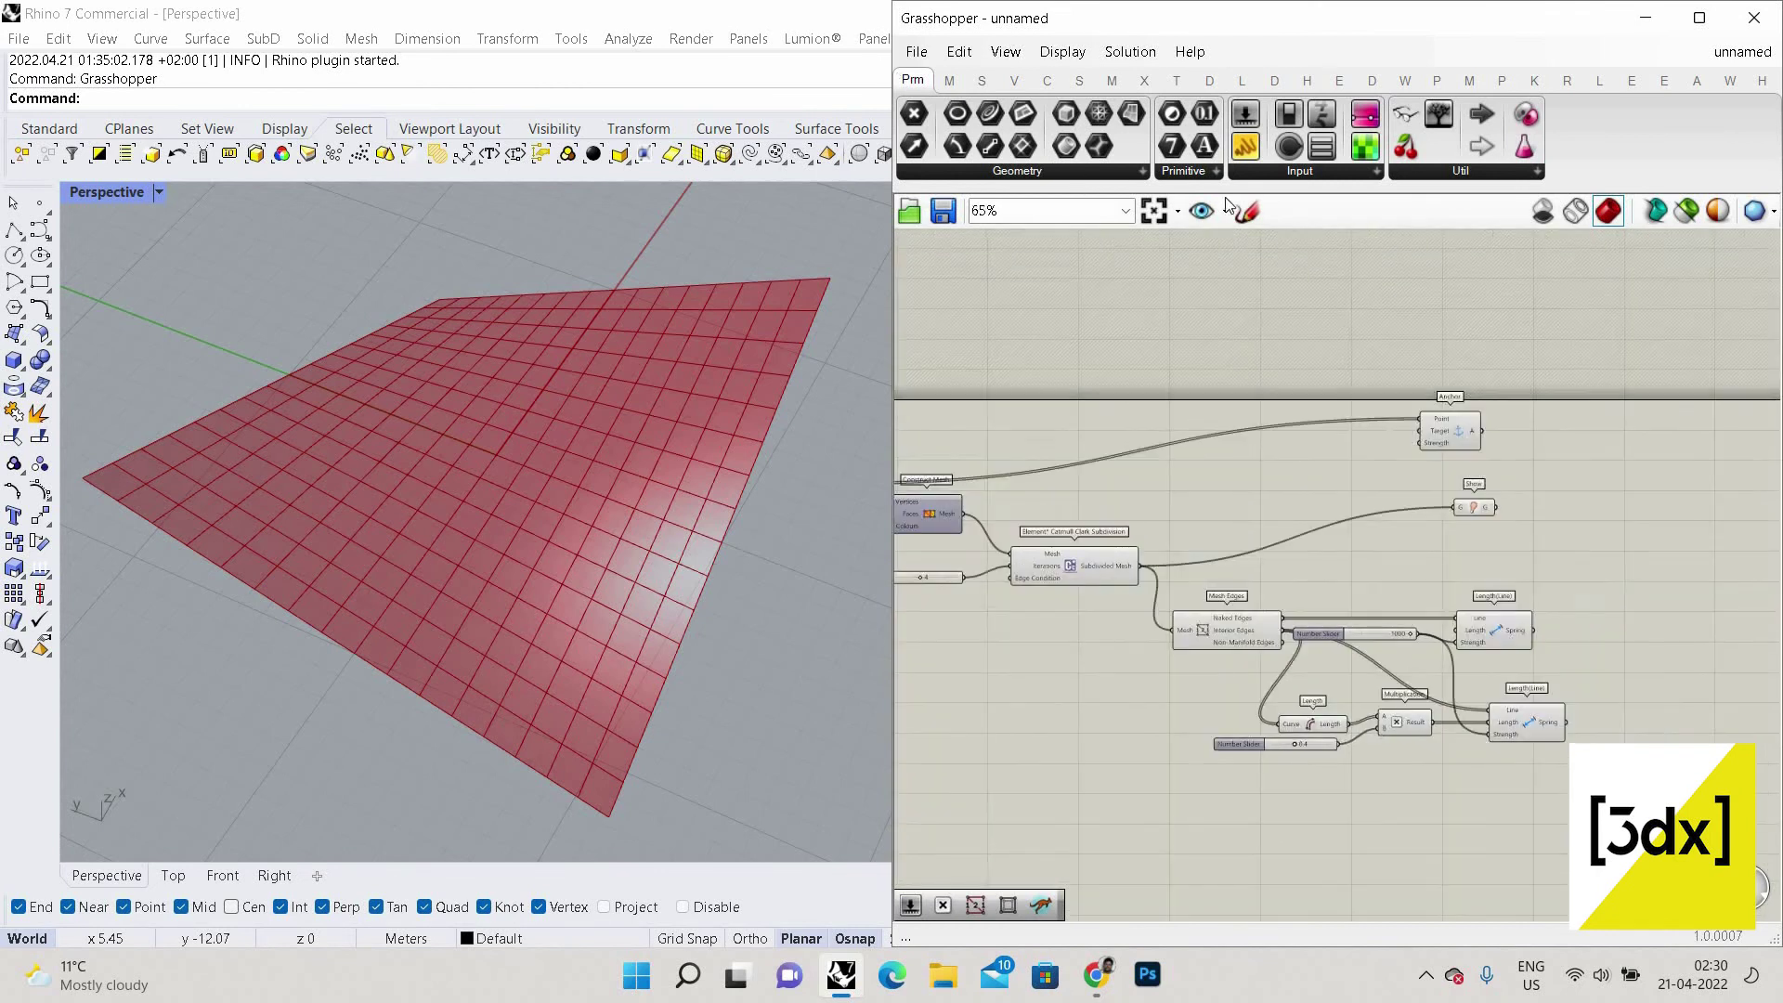
{"action": "left_click_drag", "start_coordinate": [1245, 146], "coordinate": [1458, 792]}
{"action": "left_click_drag", "start_coordinate": [1433, 723], "coordinate": [1441, 828]}
{"action": "right_click_drag", "start_coordinate": [1440, 829], "coordinate": [1416, 726]}
{"action": "left_click_drag", "start_coordinate": [1484, 901], "coordinate": [1484, 906]}
{"action": "scroll", "coordinate": [1341, 389], "scroll_direction": "up", "scroll_amount": 3}
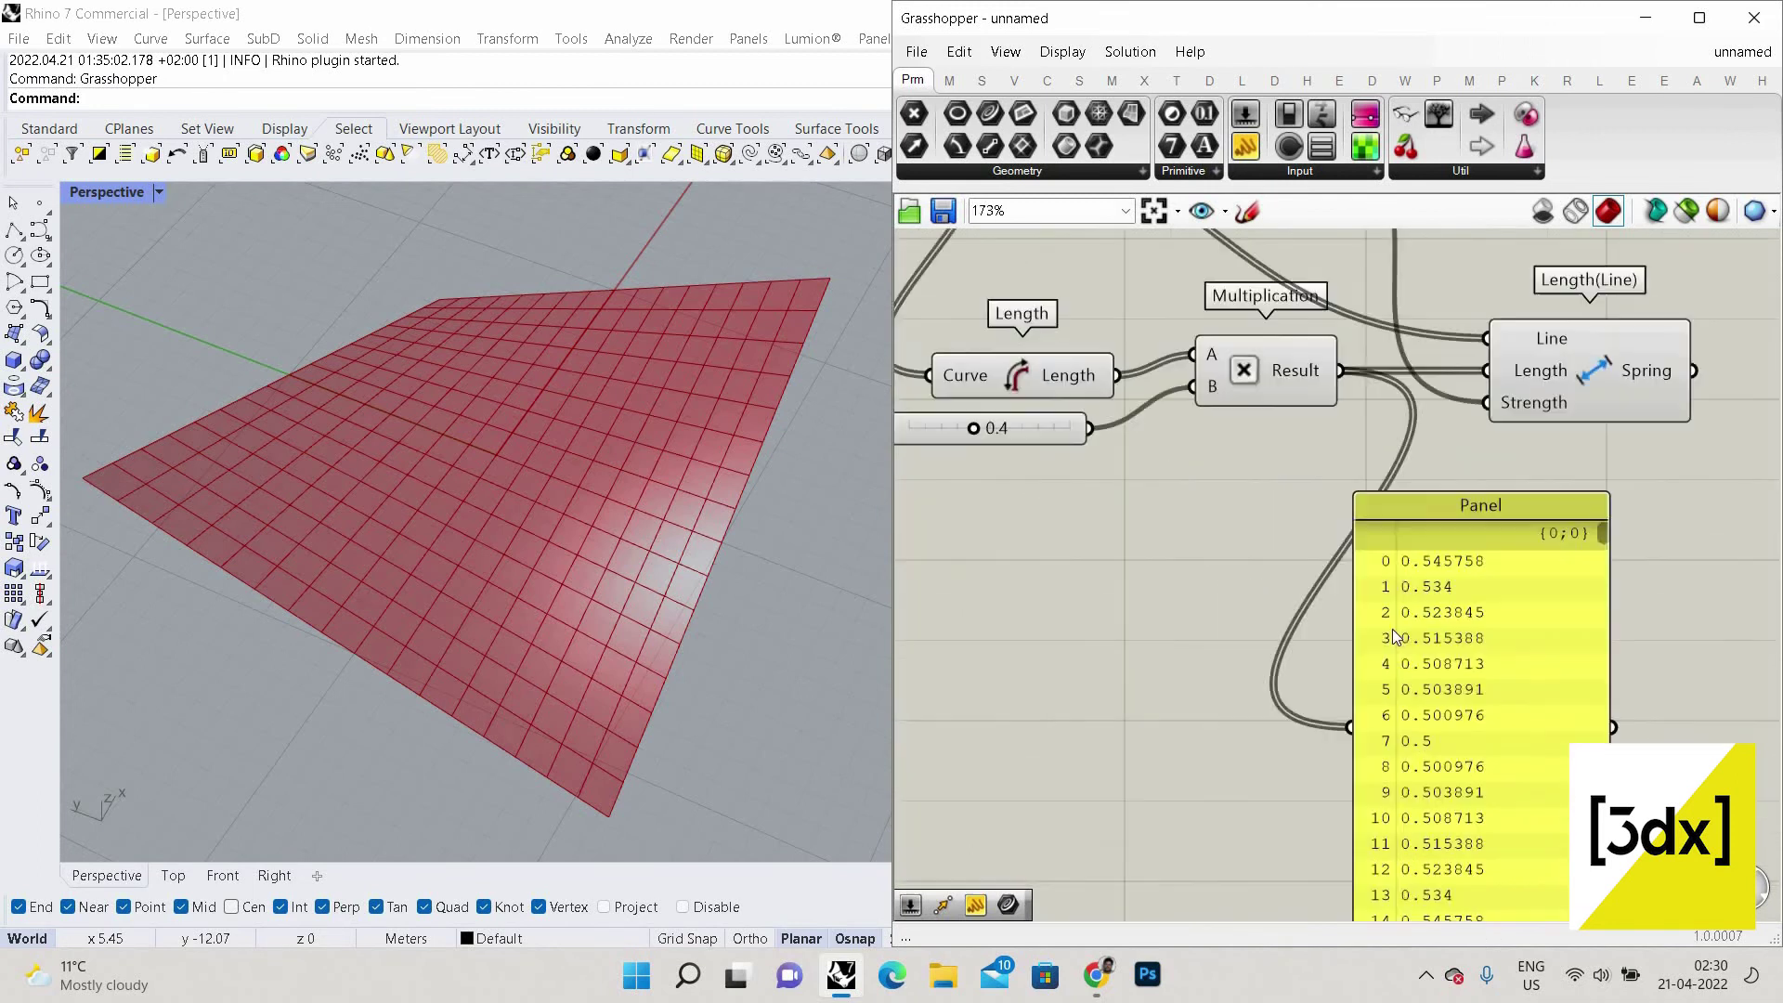
{"action": "scroll", "coordinate": [1392, 628], "scroll_direction": "down", "scroll_amount": 3}
{"action": "left_click_drag", "start_coordinate": [1401, 694], "coordinate": [1413, 748]}
{"action": "left_click", "coordinate": [1426, 506]}
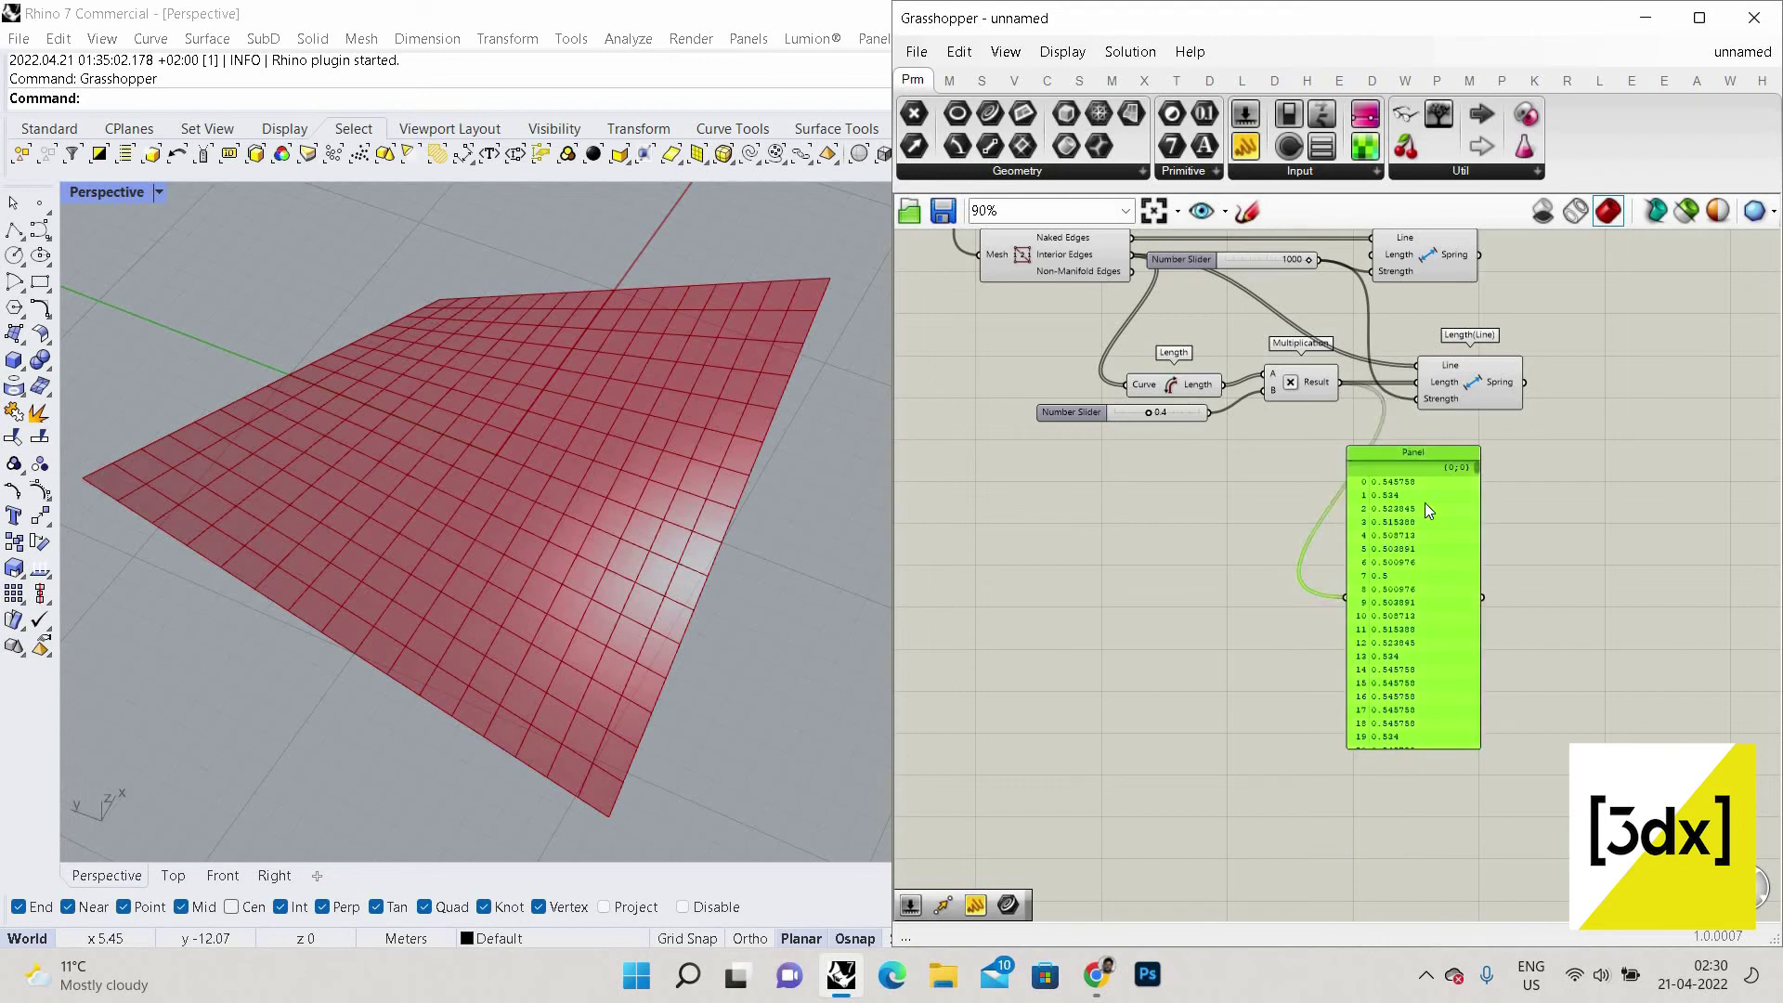
{"action": "key", "text": "Delete"}
Create a 10 Number Slider and wire it into the lower spring's Strength.
{"action": "scroll", "coordinate": [1348, 507], "scroll_direction": "up", "scroll_amount": 3}
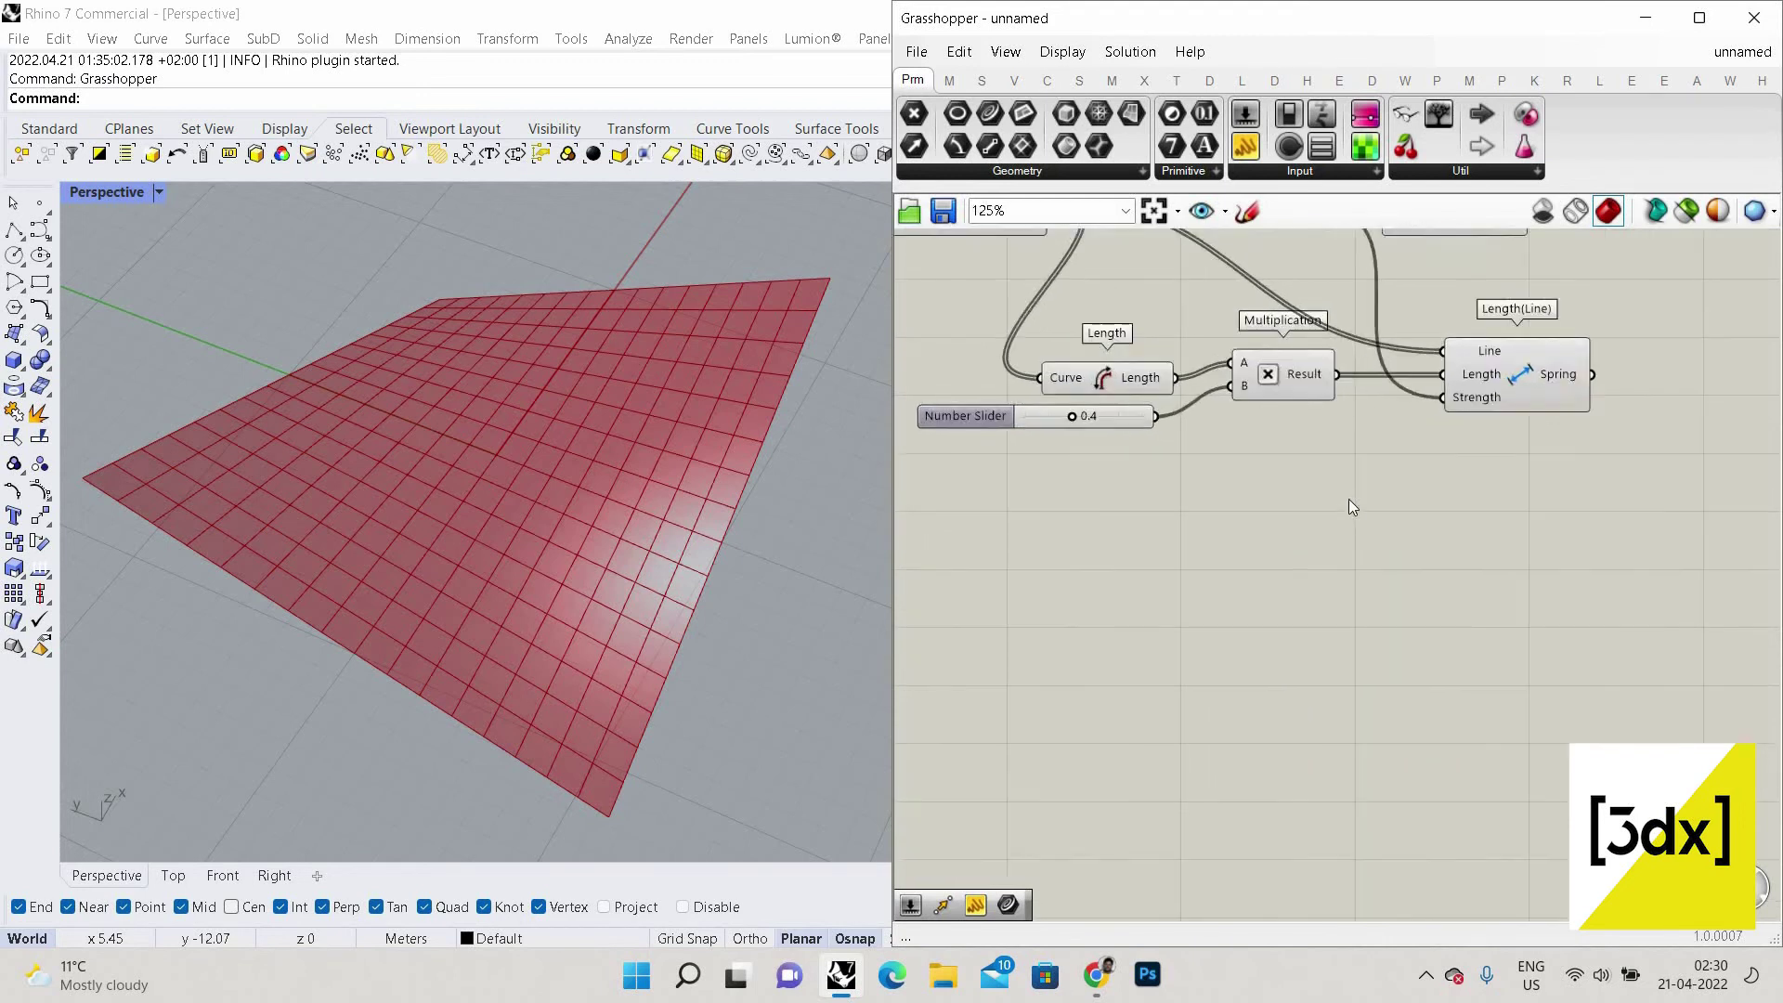
{"action": "double_click", "coordinate": [1339, 516]}
{"action": "type", "text": "10"}
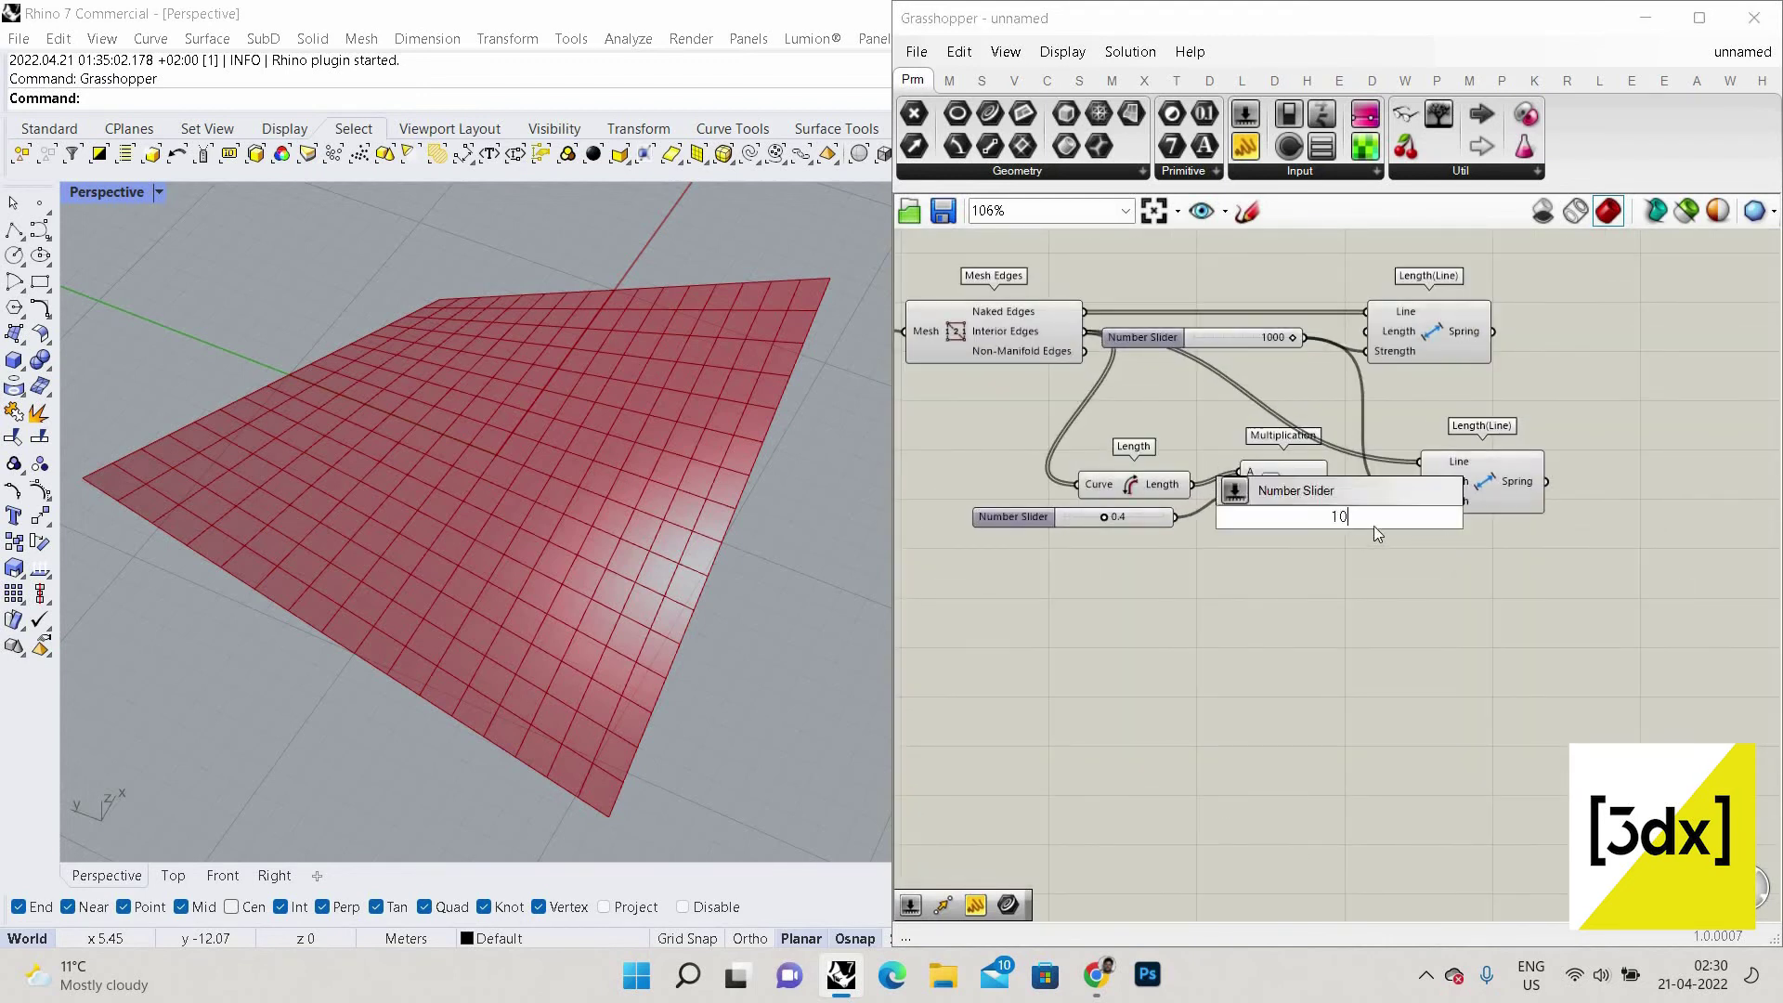
{"action": "key", "text": "Return"}
{"action": "left_click_drag", "start_coordinate": [1226, 547], "coordinate": [1145, 599]}
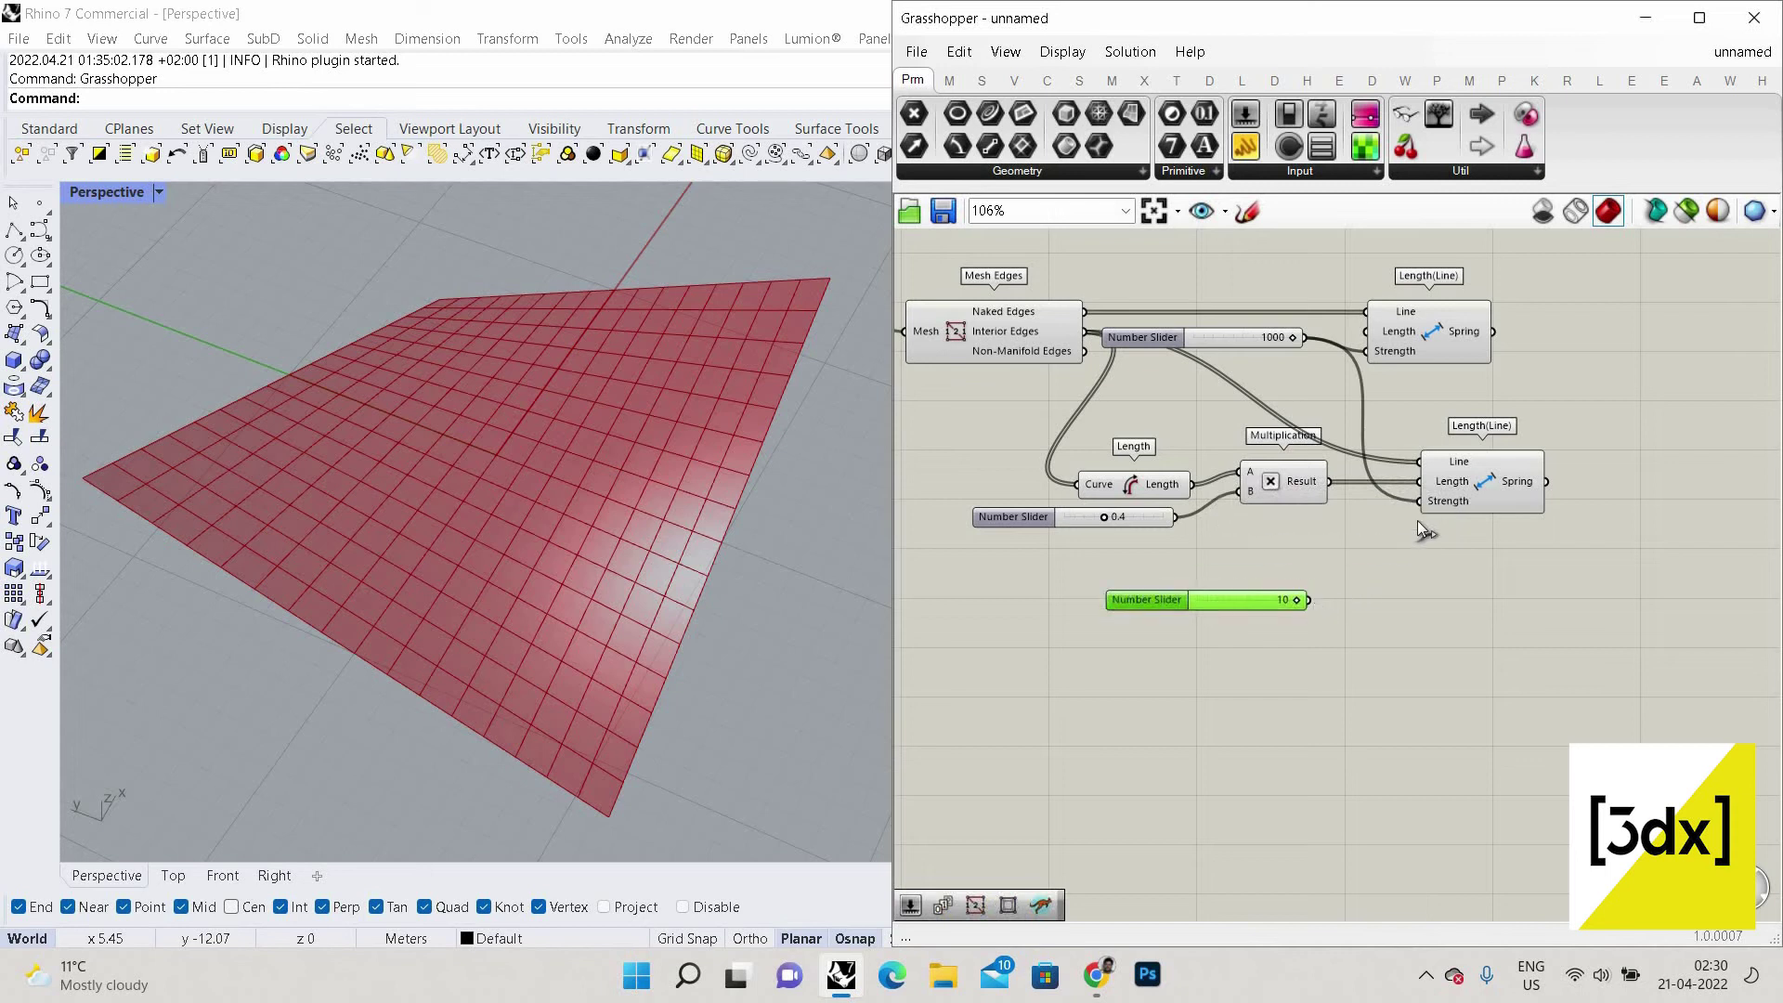
{"action": "left_click_drag", "start_coordinate": [1310, 600], "coordinate": [1421, 502]}
{"action": "scroll", "coordinate": [1445, 337], "scroll_direction": "down", "scroll_amount": 3}
Add the Kangaroo Solver and wire the Anchor goal into its GoalObjects input.
{"action": "right_click_drag", "start_coordinate": [1445, 337], "coordinate": [1185, 461]}
{"action": "scroll", "coordinate": [1252, 442], "scroll_direction": "up", "scroll_amount": 2}
{"action": "double_click", "coordinate": [1253, 440]}
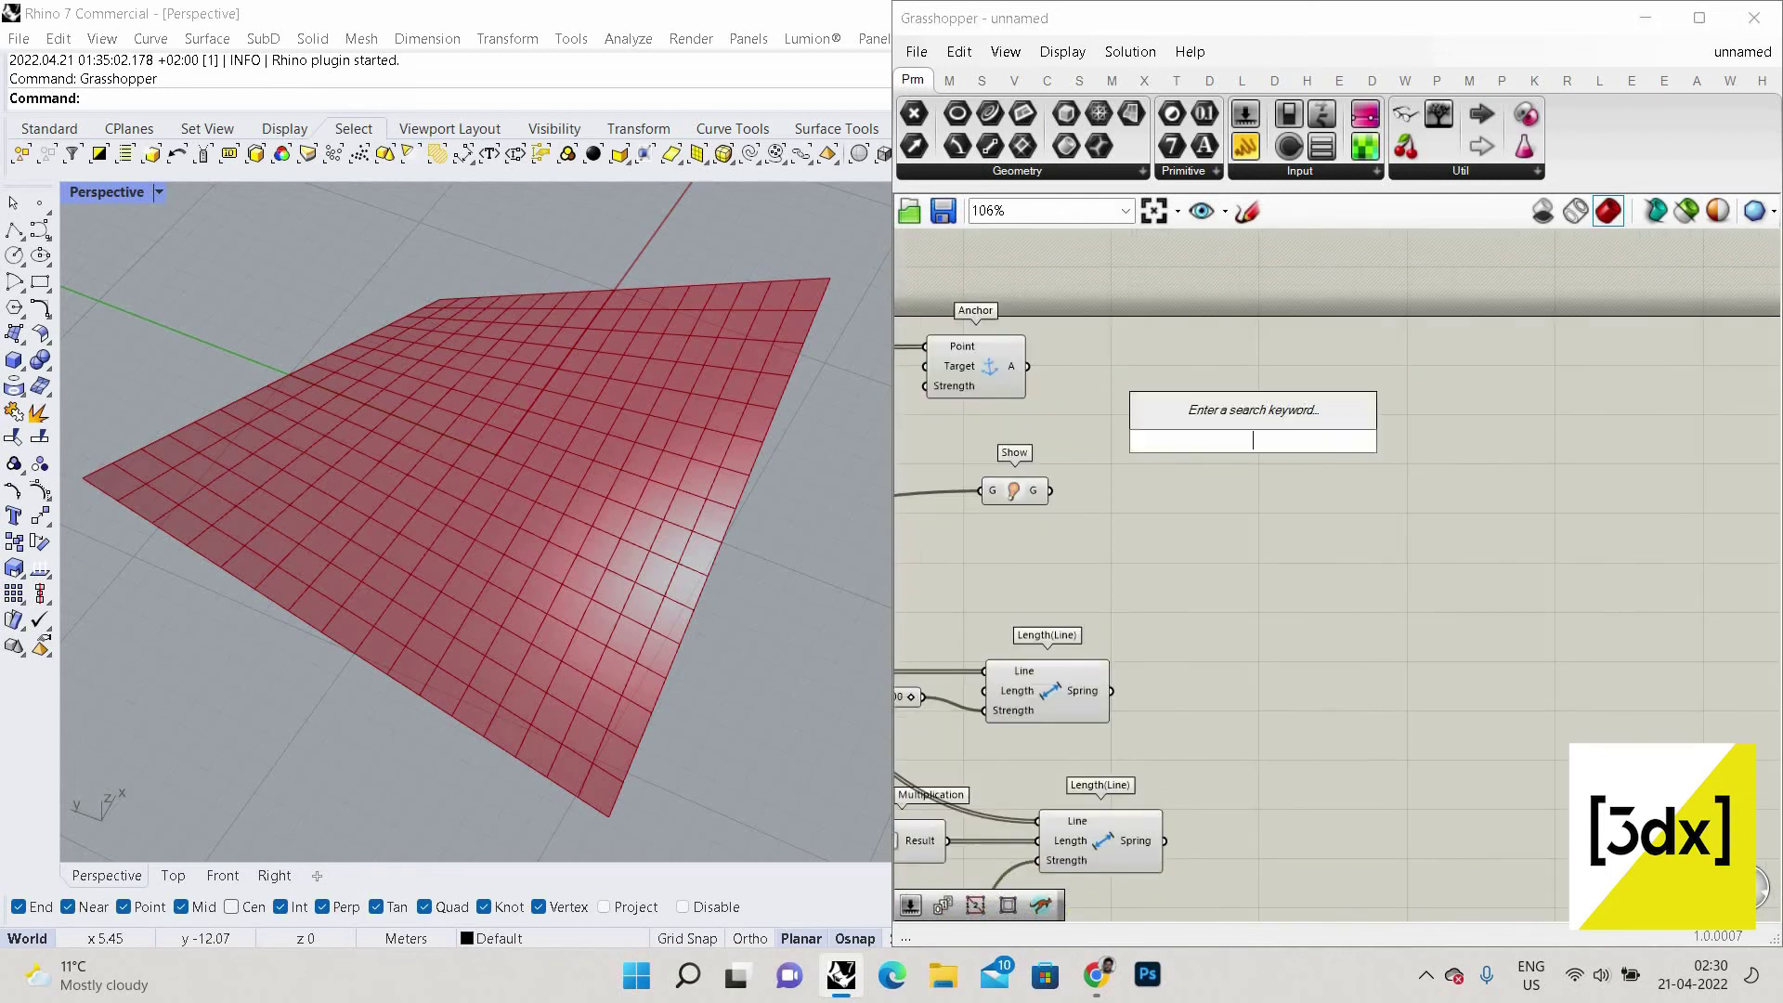
{"action": "type", "text": "kan"}
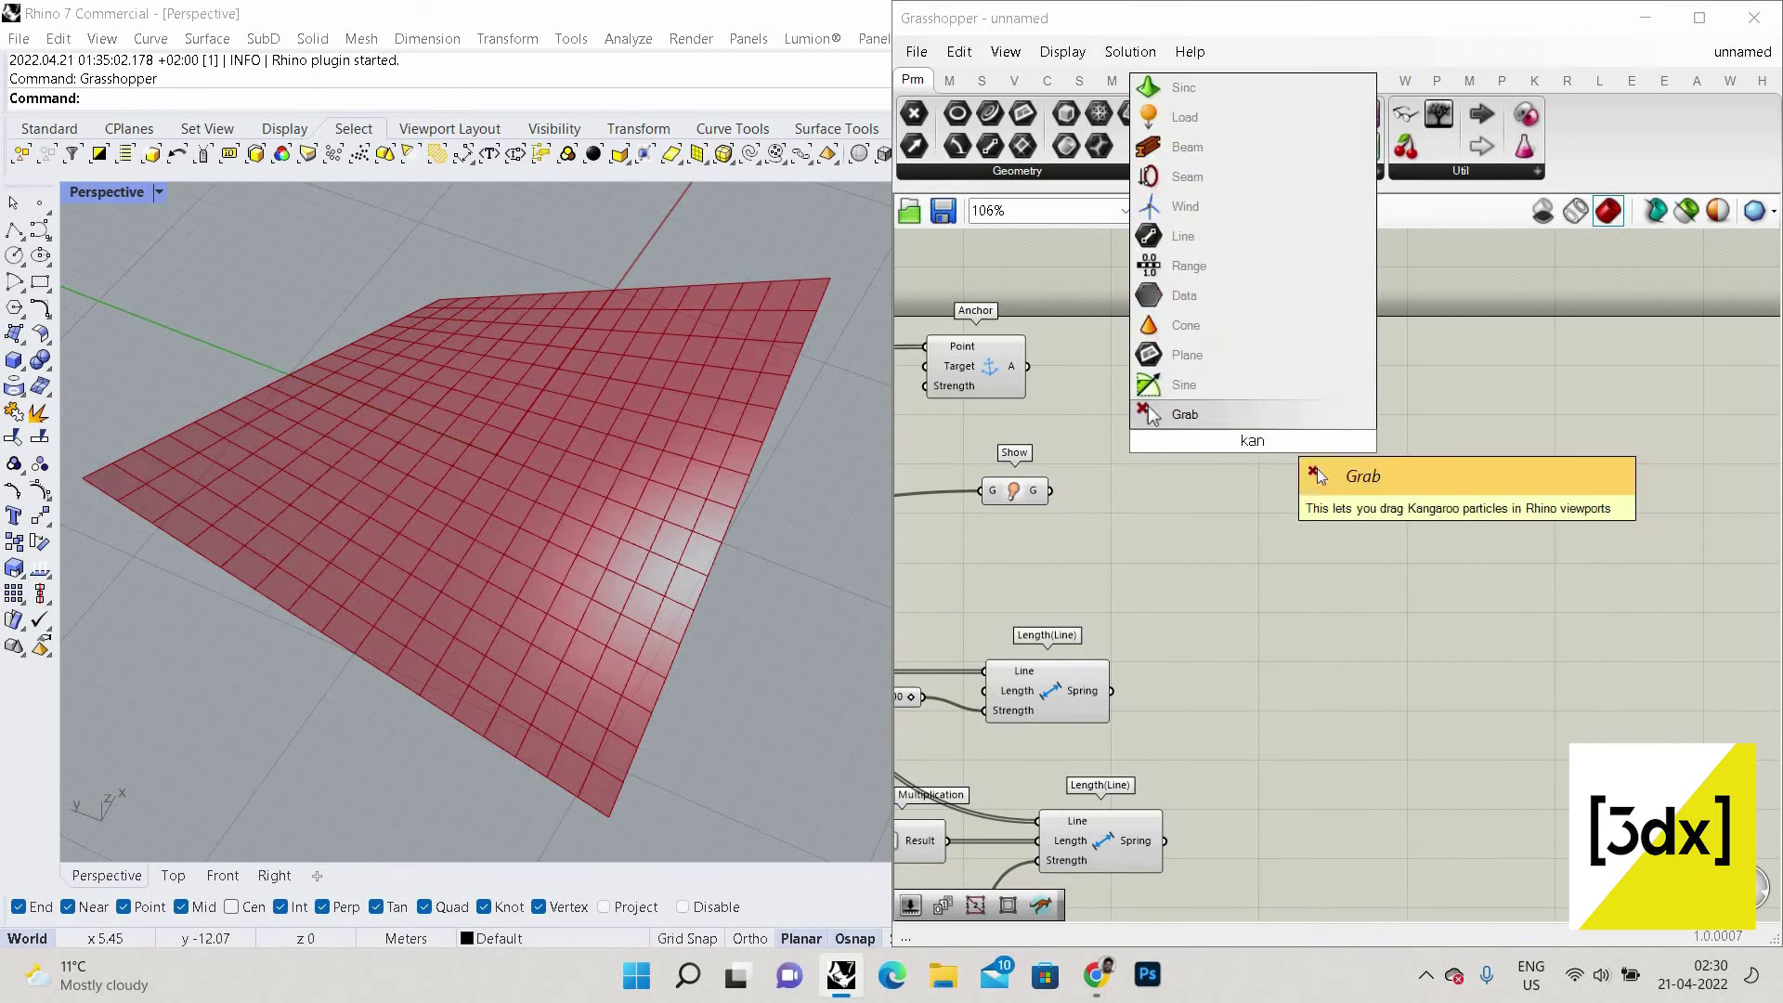
{"action": "type", "text": "ga"}
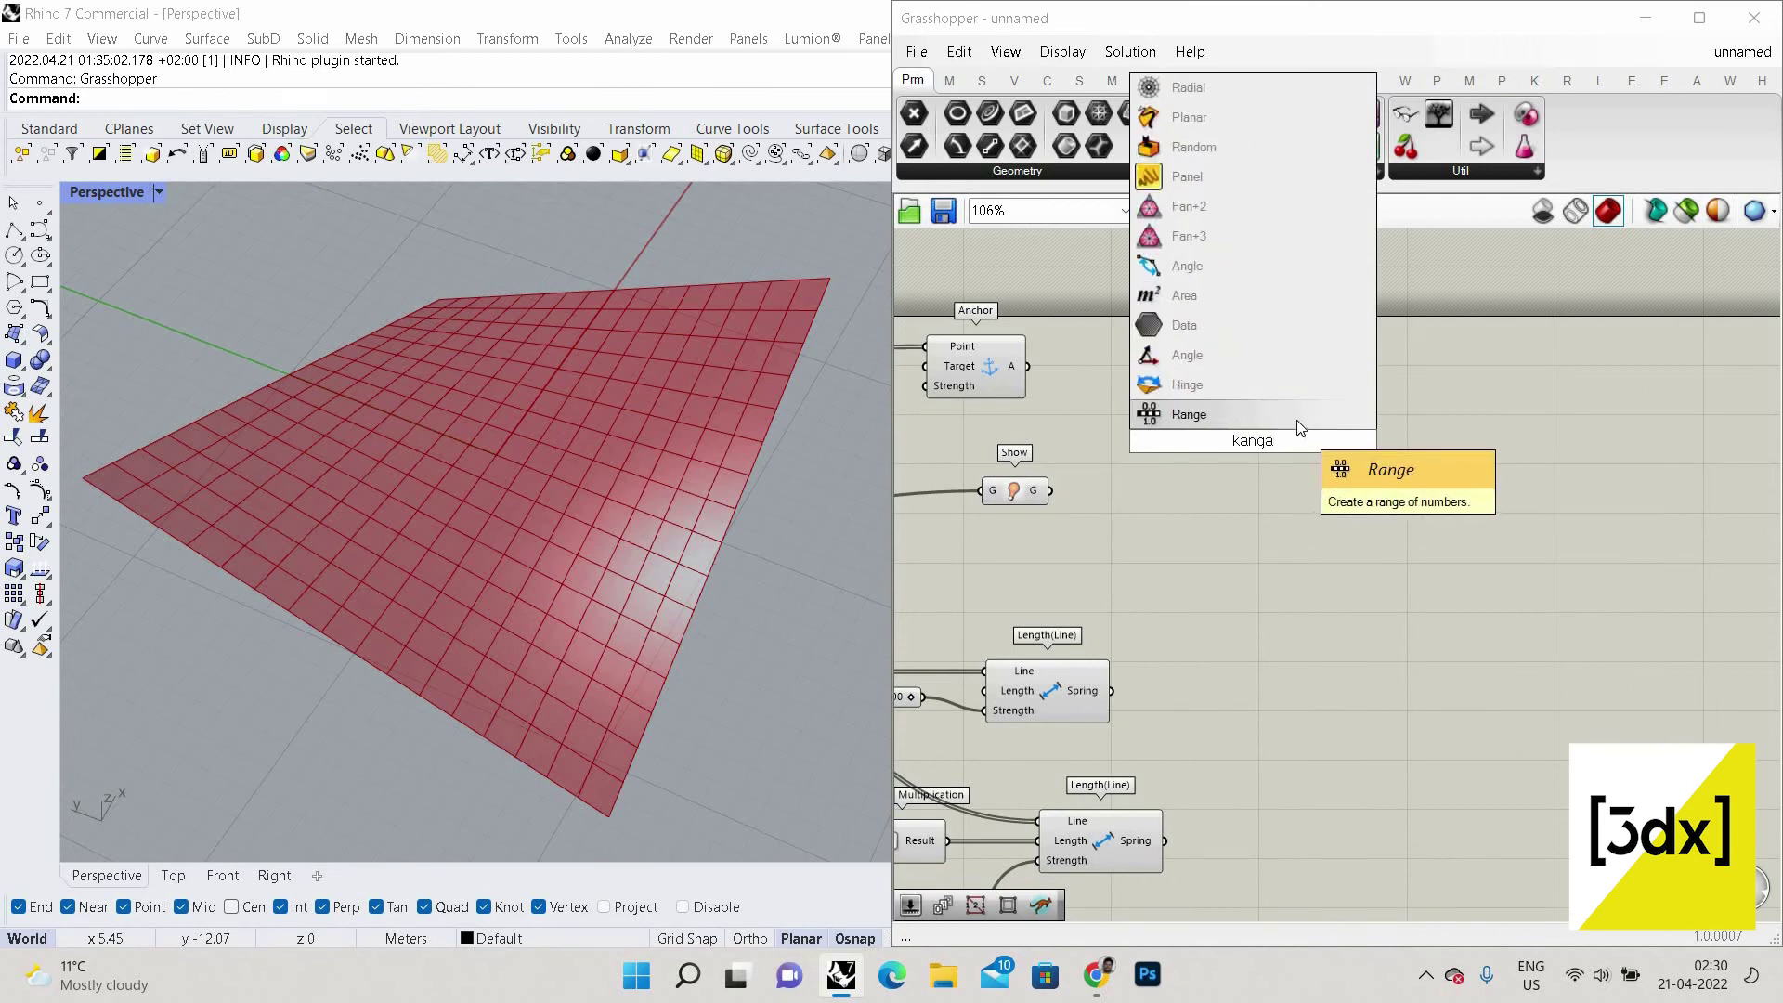
{"action": "key", "text": "Escape"}
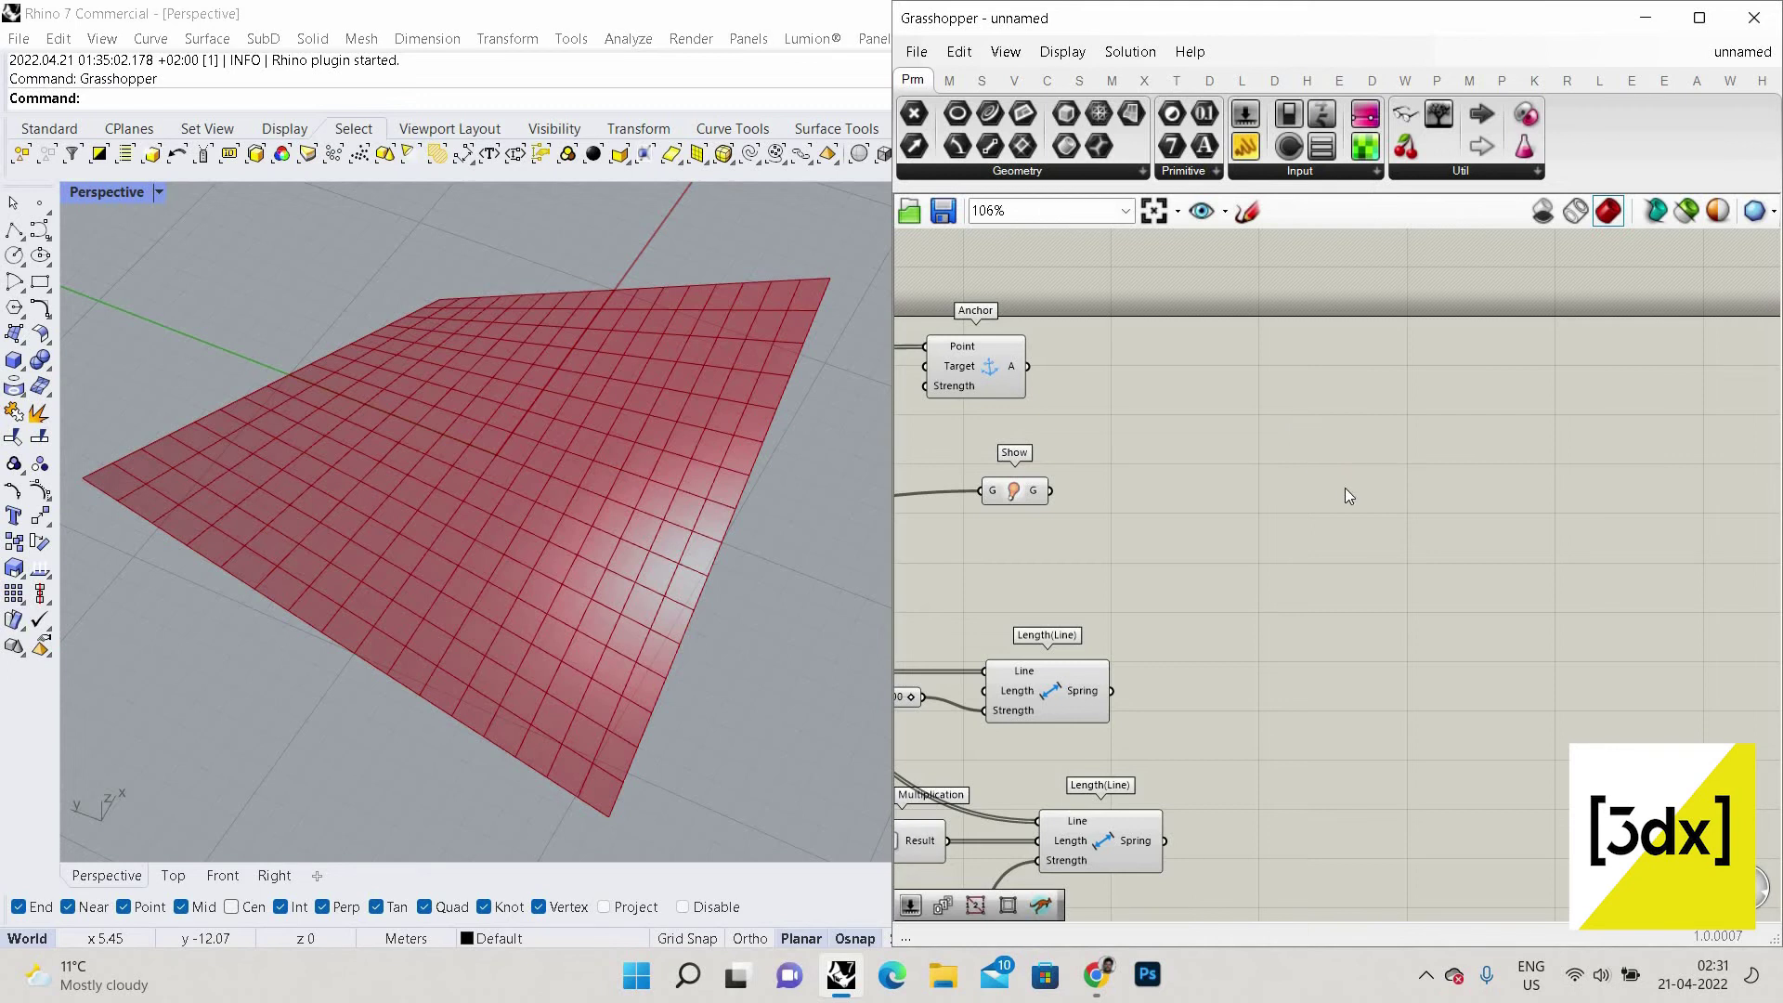
{"action": "scroll", "coordinate": [1345, 488], "scroll_direction": "down", "scroll_amount": 3}
{"action": "double_click", "coordinate": [1356, 466]}
{"action": "type", "text": "sol"}
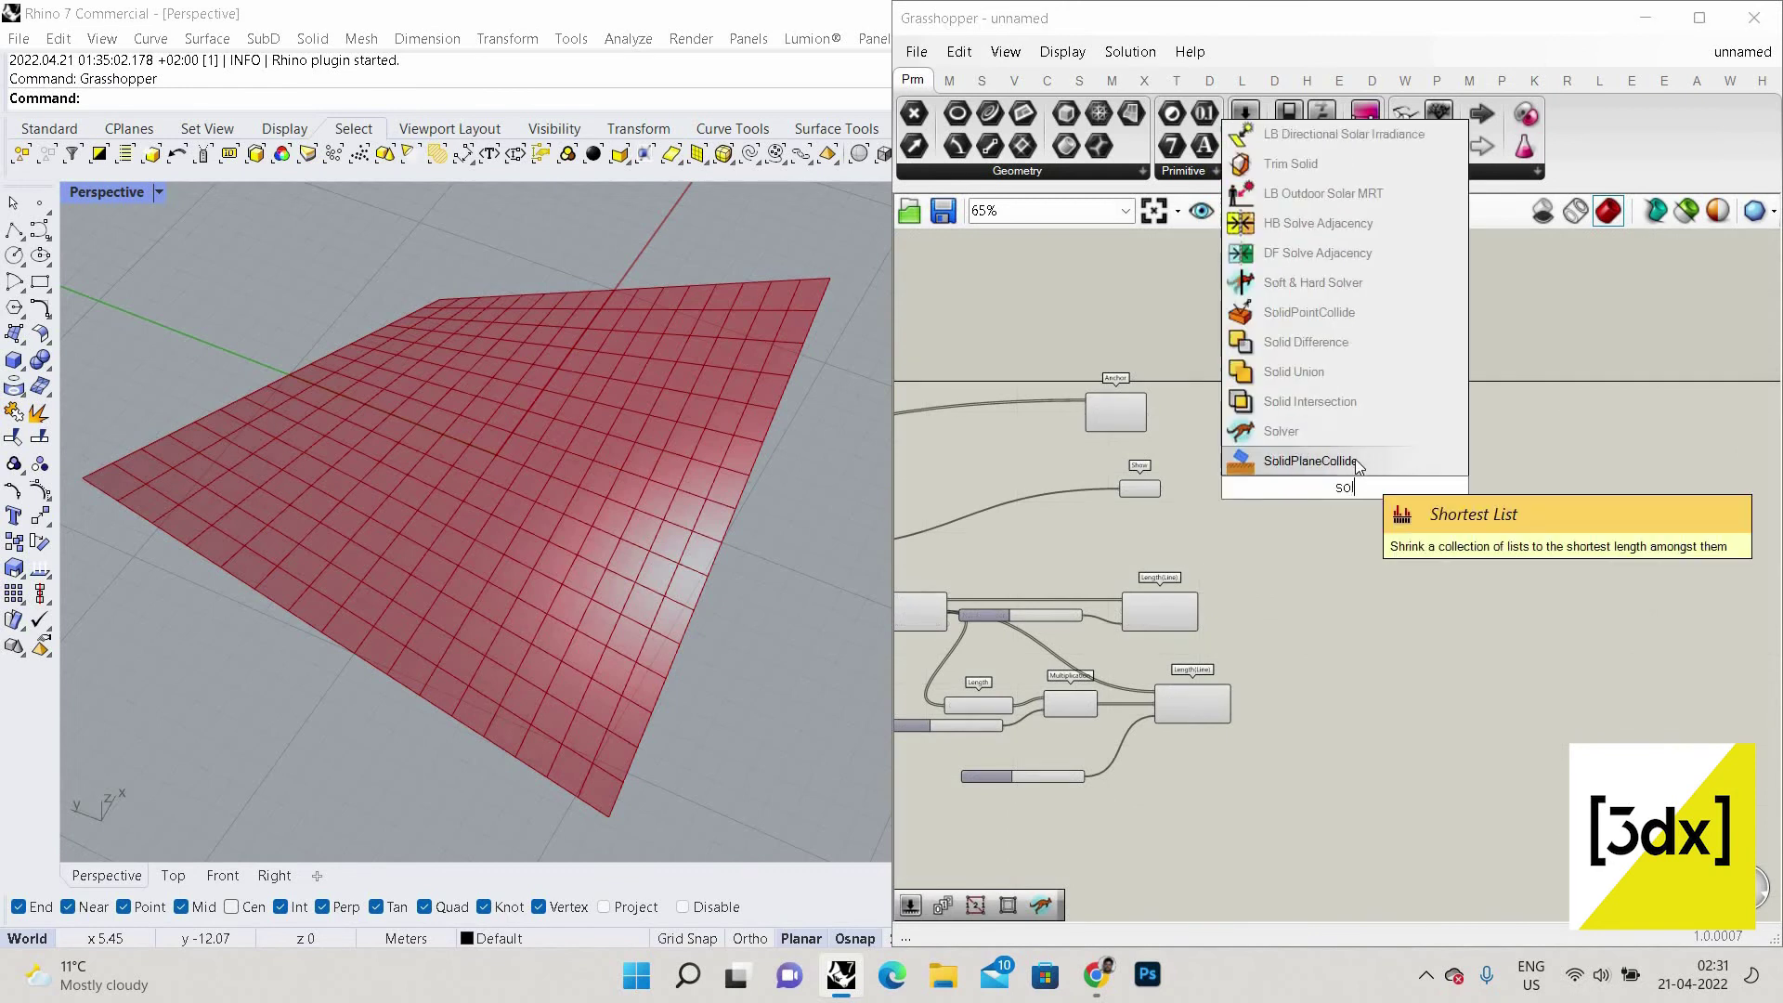
{"action": "type", "text": "ver"}
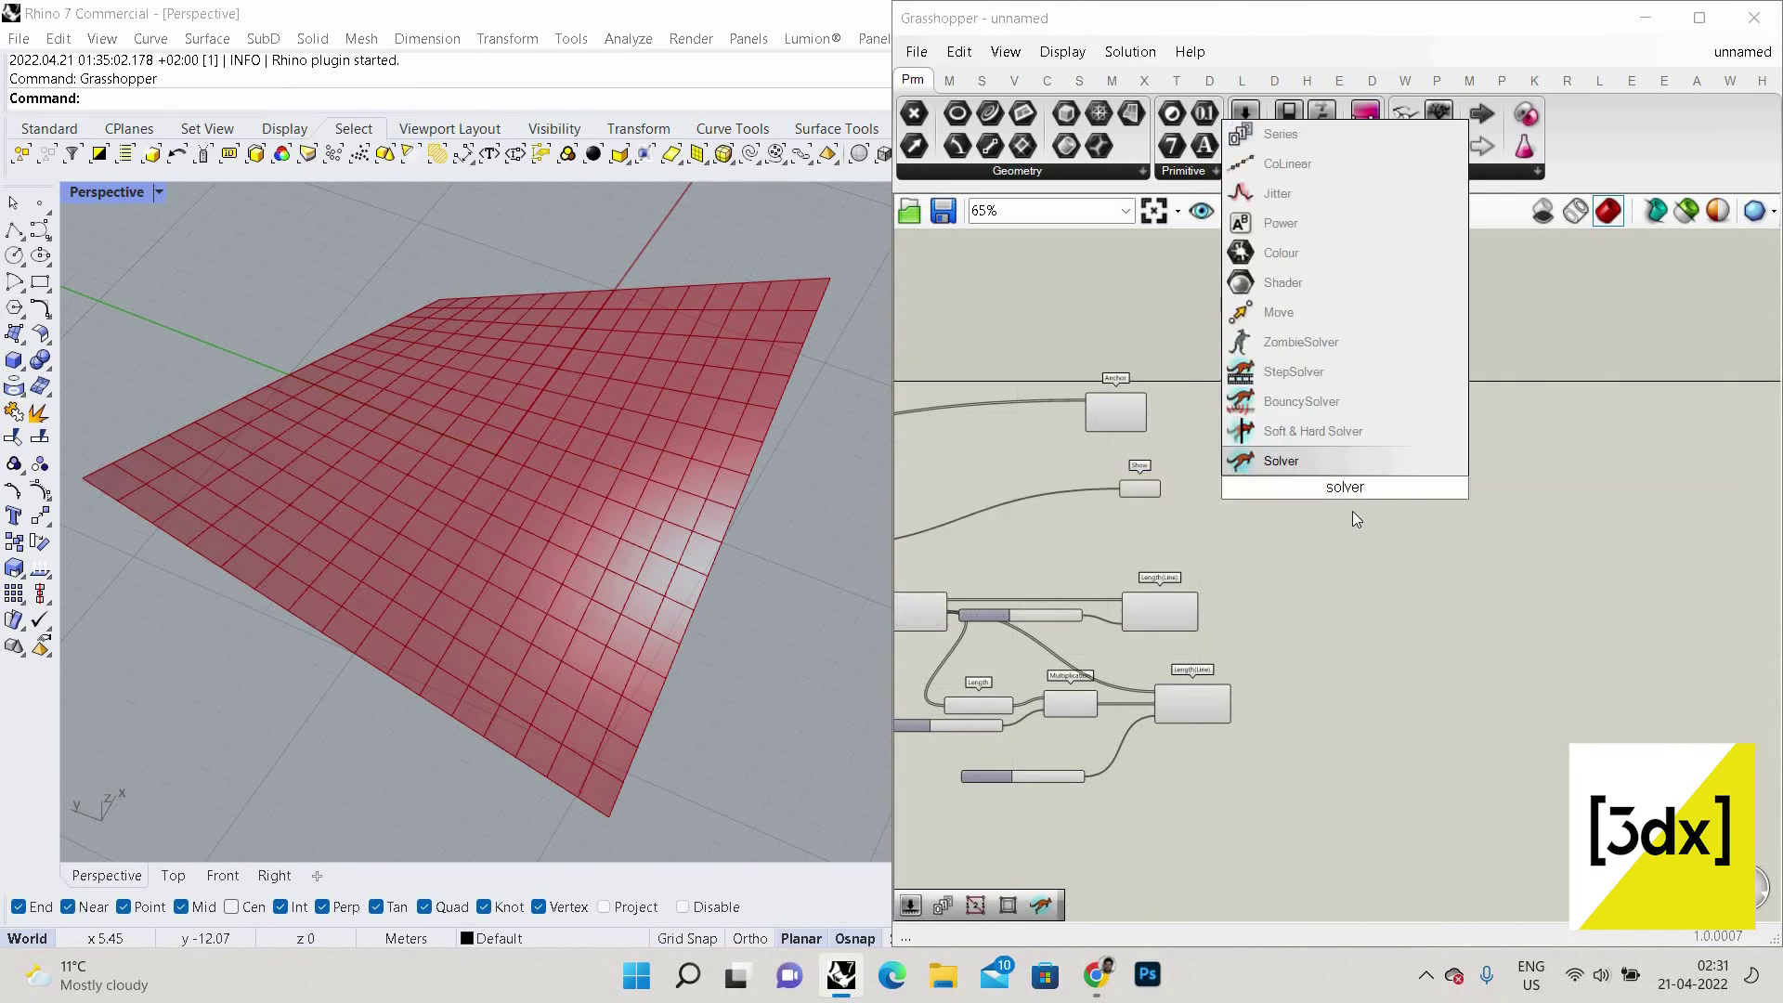
{"action": "key", "text": "Return"}
{"action": "scroll", "coordinate": [1443, 605], "scroll_direction": "up", "scroll_amount": 2}
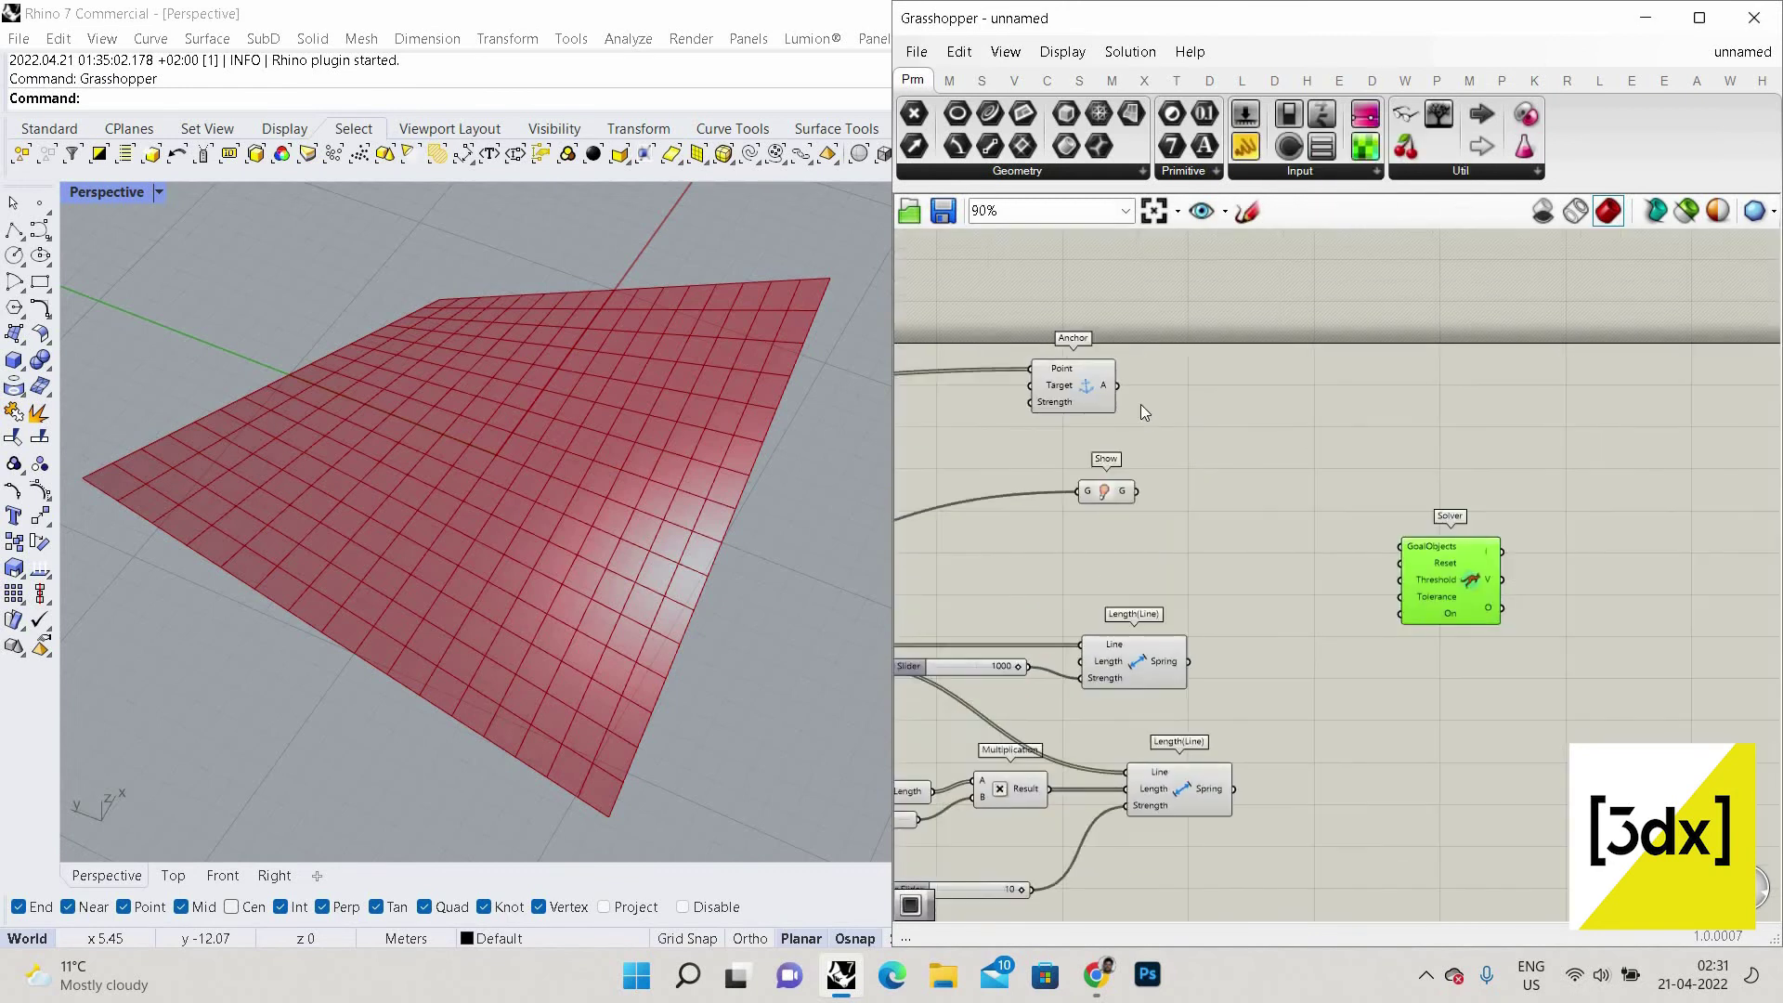
{"action": "scroll", "coordinate": [1128, 398], "scroll_direction": "up", "scroll_amount": 2}
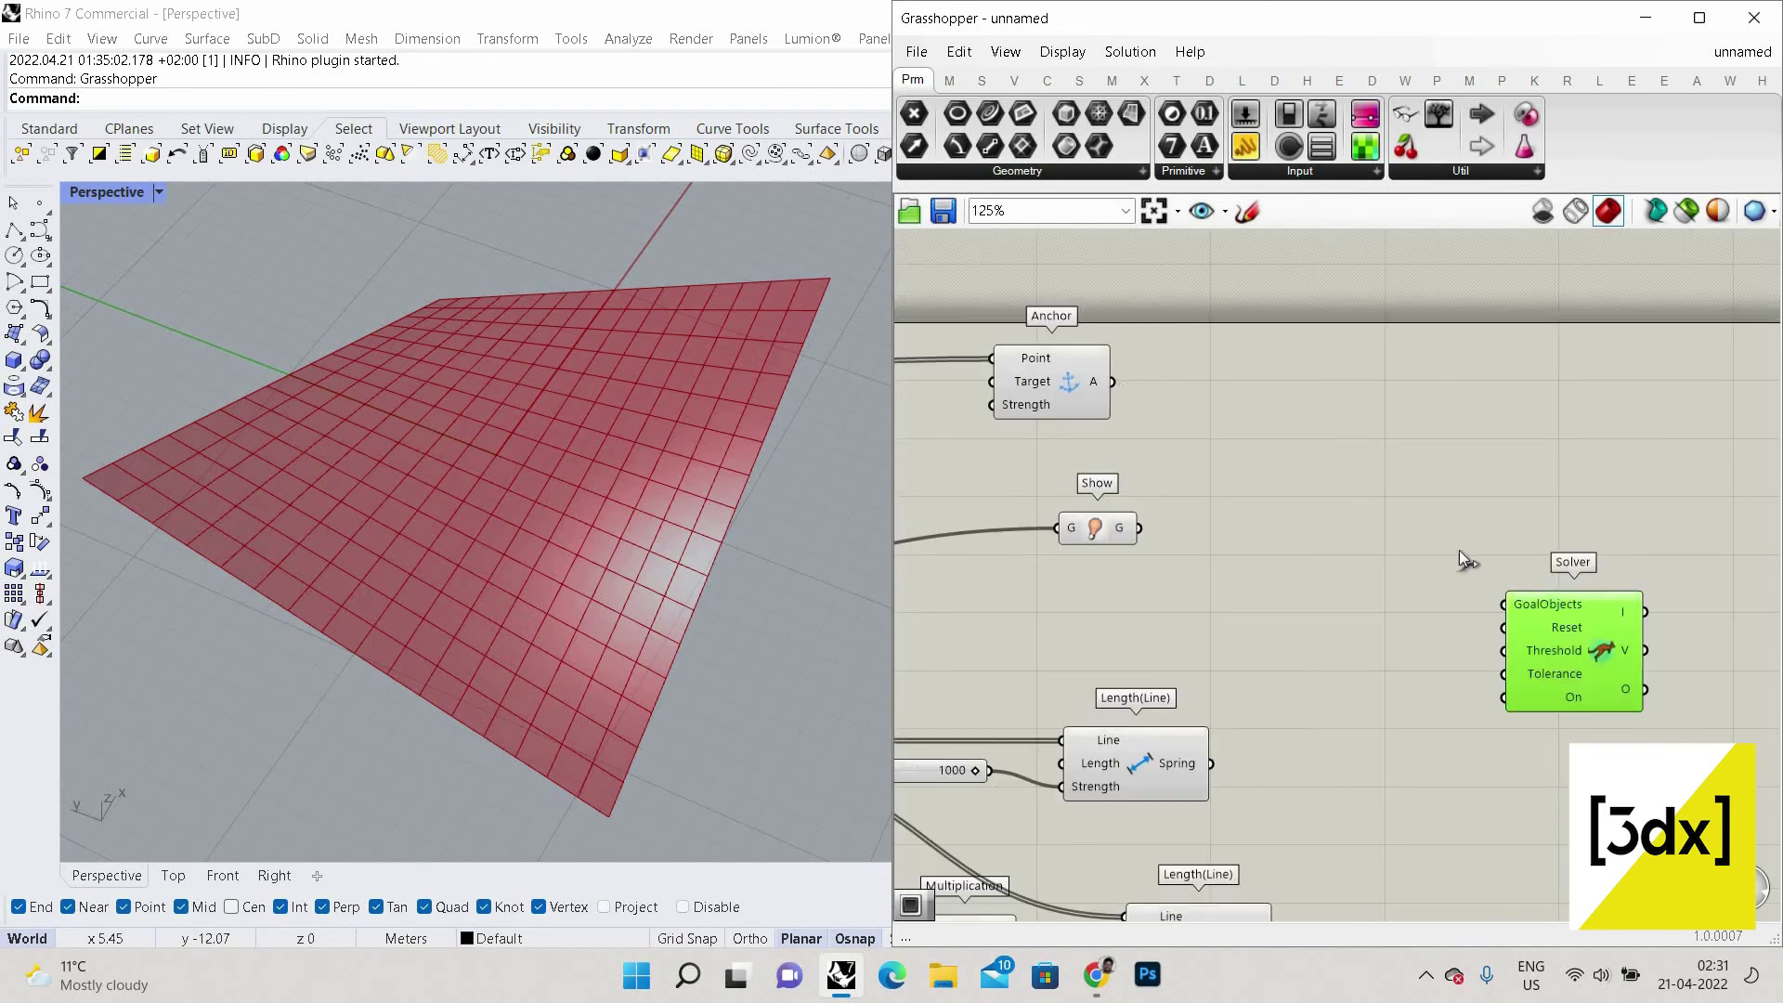
{"action": "left_click_drag", "start_coordinate": [1524, 613], "coordinate": [1506, 604]}
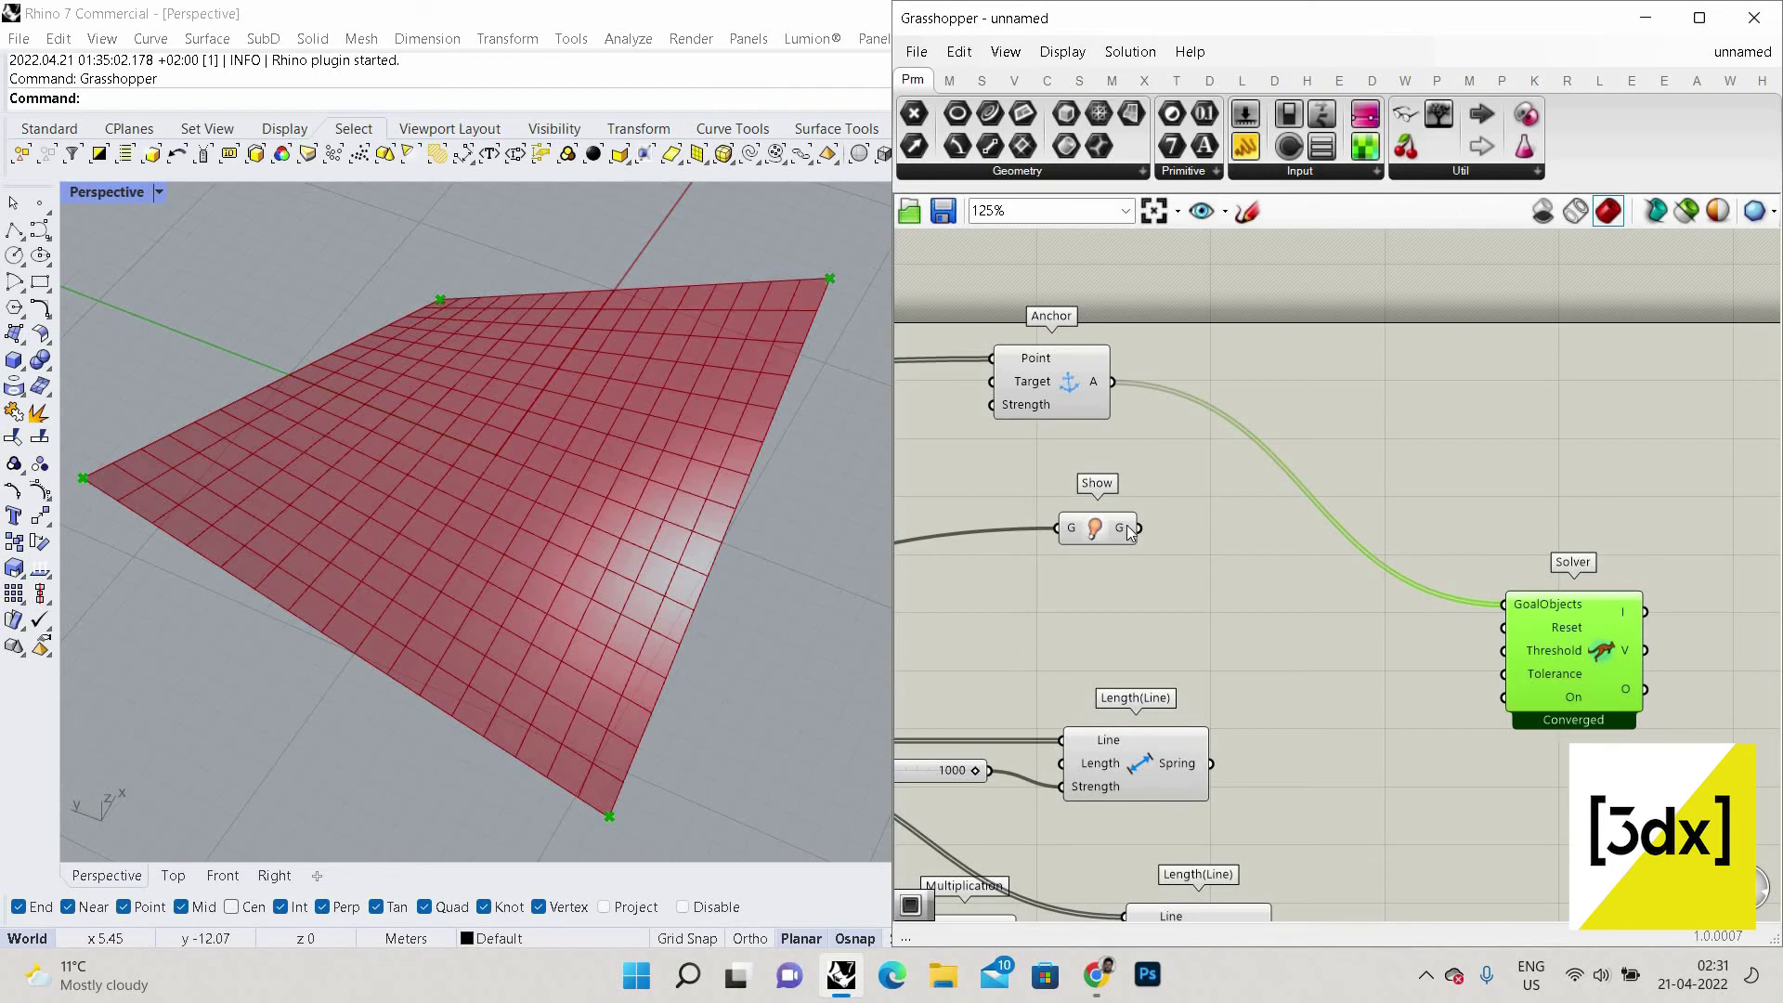
Wire the Show goal and both Length(Line) springs into the Solver's GoalObjects.
{"action": "mouse_move", "coordinate": [1130, 529]}
{"action": "left_click_drag", "start_coordinate": [1504, 605], "coordinate": [1138, 528], "text": "shift"}
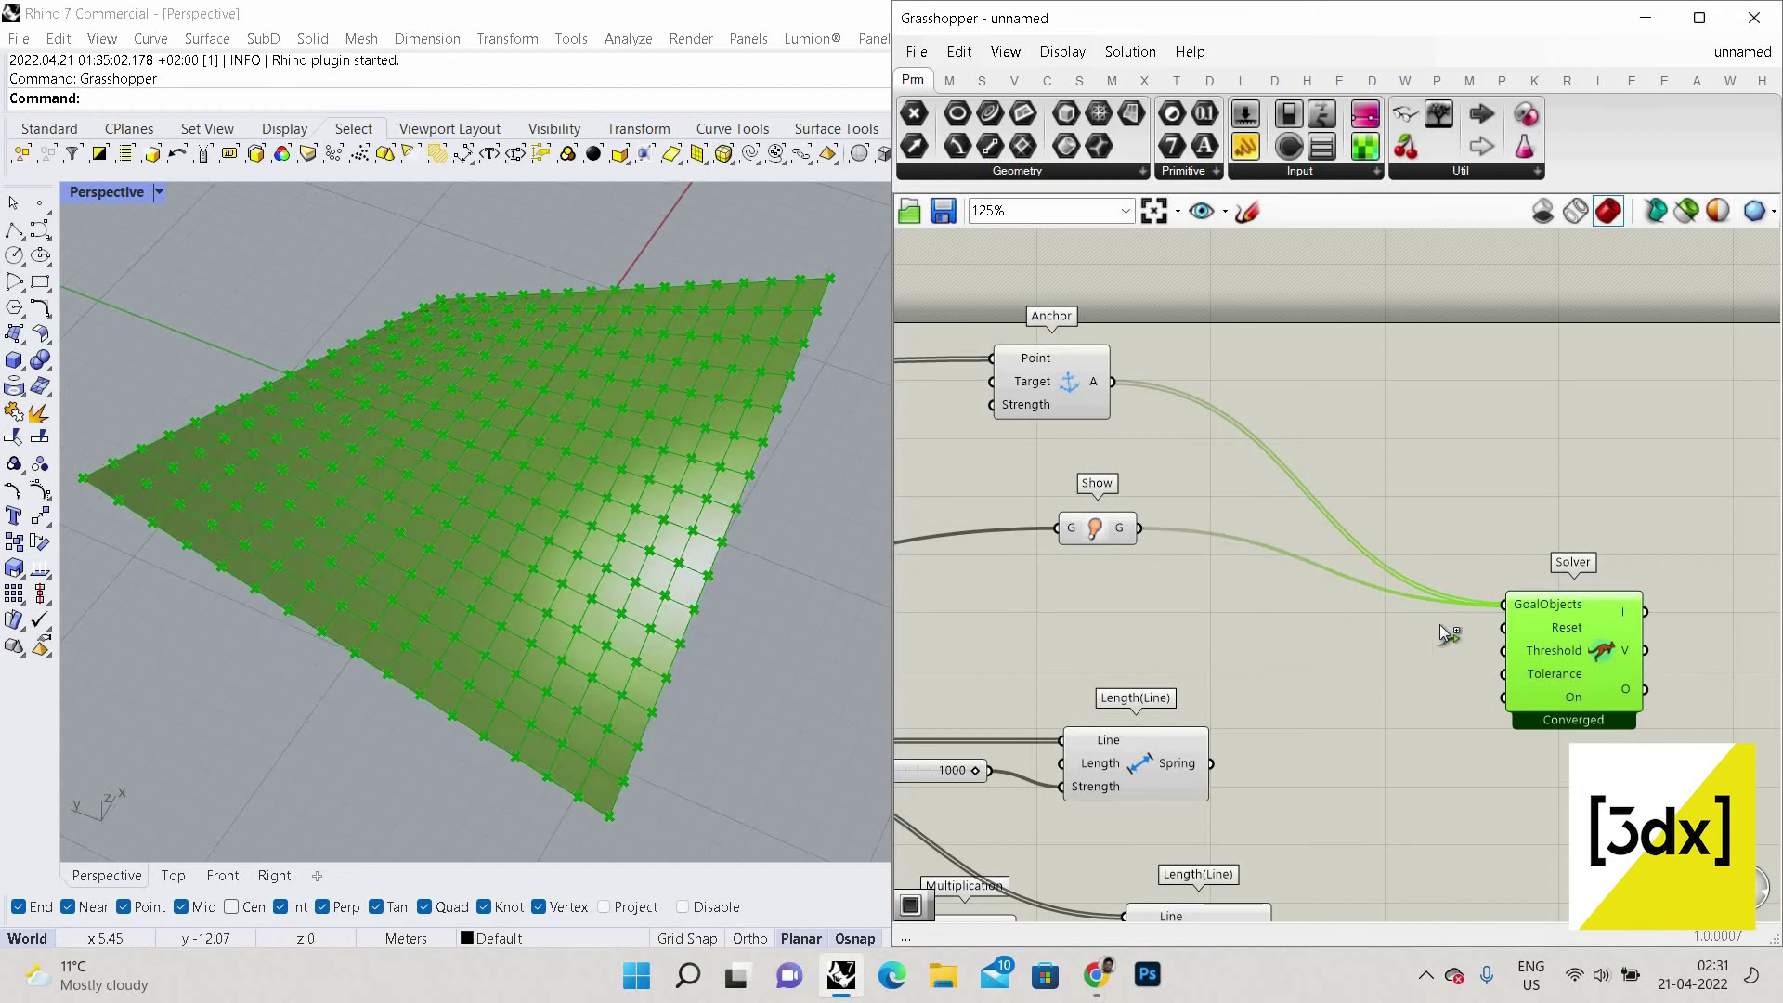
{"action": "left_click_drag", "start_coordinate": [1505, 604], "coordinate": [1212, 763], "text": "shift"}
{"action": "scroll", "coordinate": [1252, 832], "scroll_direction": "down", "scroll_amount": 3}
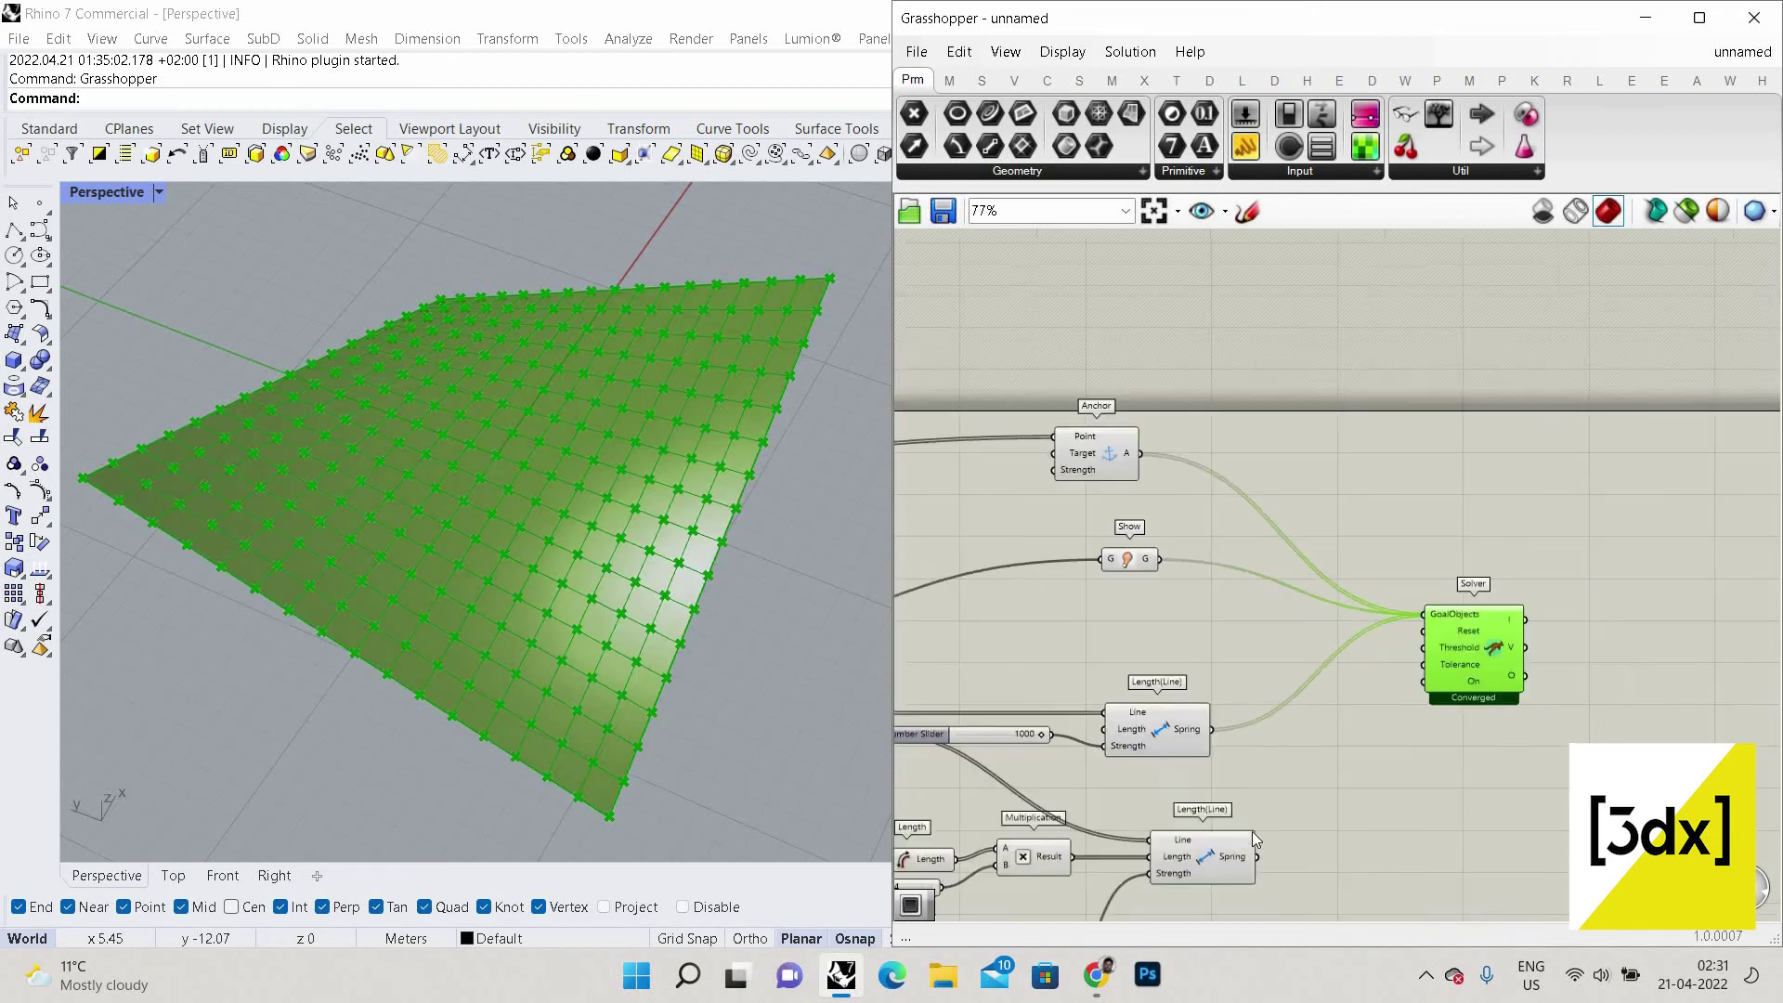
{"action": "scroll", "coordinate": [1252, 833], "scroll_direction": "up", "scroll_amount": 2}
{"action": "left_click_drag", "start_coordinate": [1453, 548], "coordinate": [1256, 833], "text": "shift"}
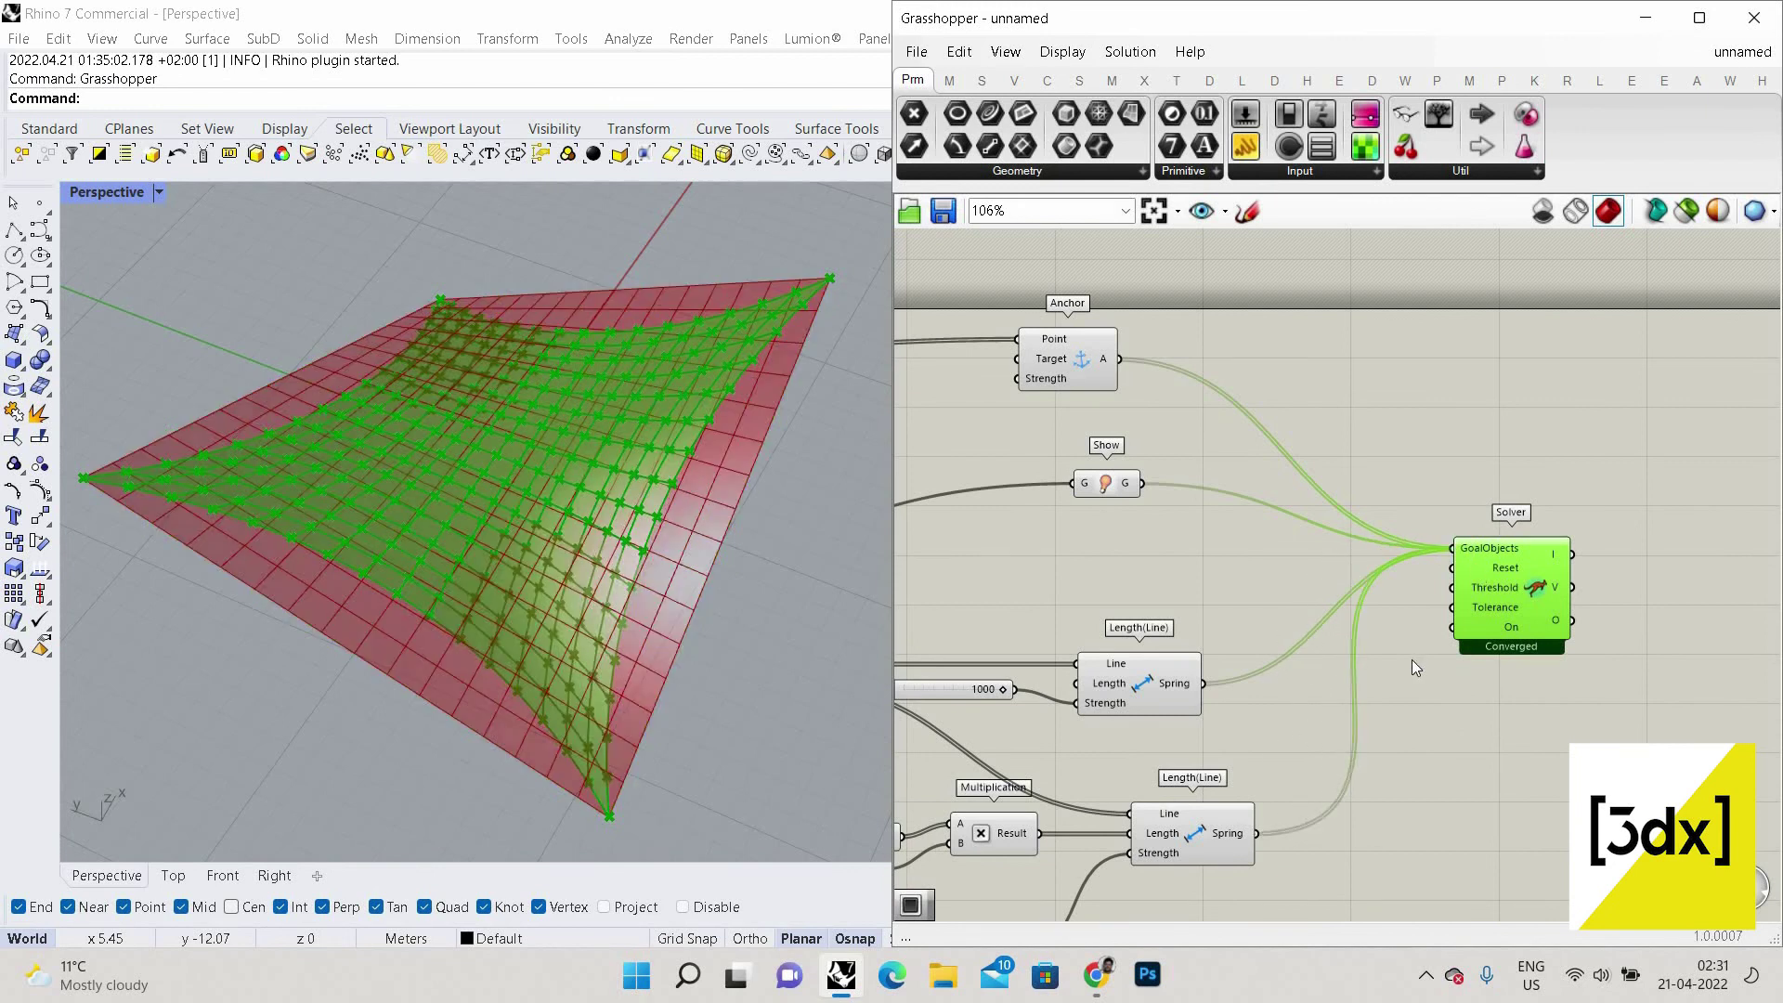
{"action": "left_click", "coordinate": [1407, 602]}
Window-select most of the definition's components.
{"action": "scroll", "coordinate": [1407, 602], "scroll_direction": "up", "scroll_amount": 3}
{"action": "scroll", "coordinate": [586, 470], "scroll_direction": "down", "scroll_amount": 5}
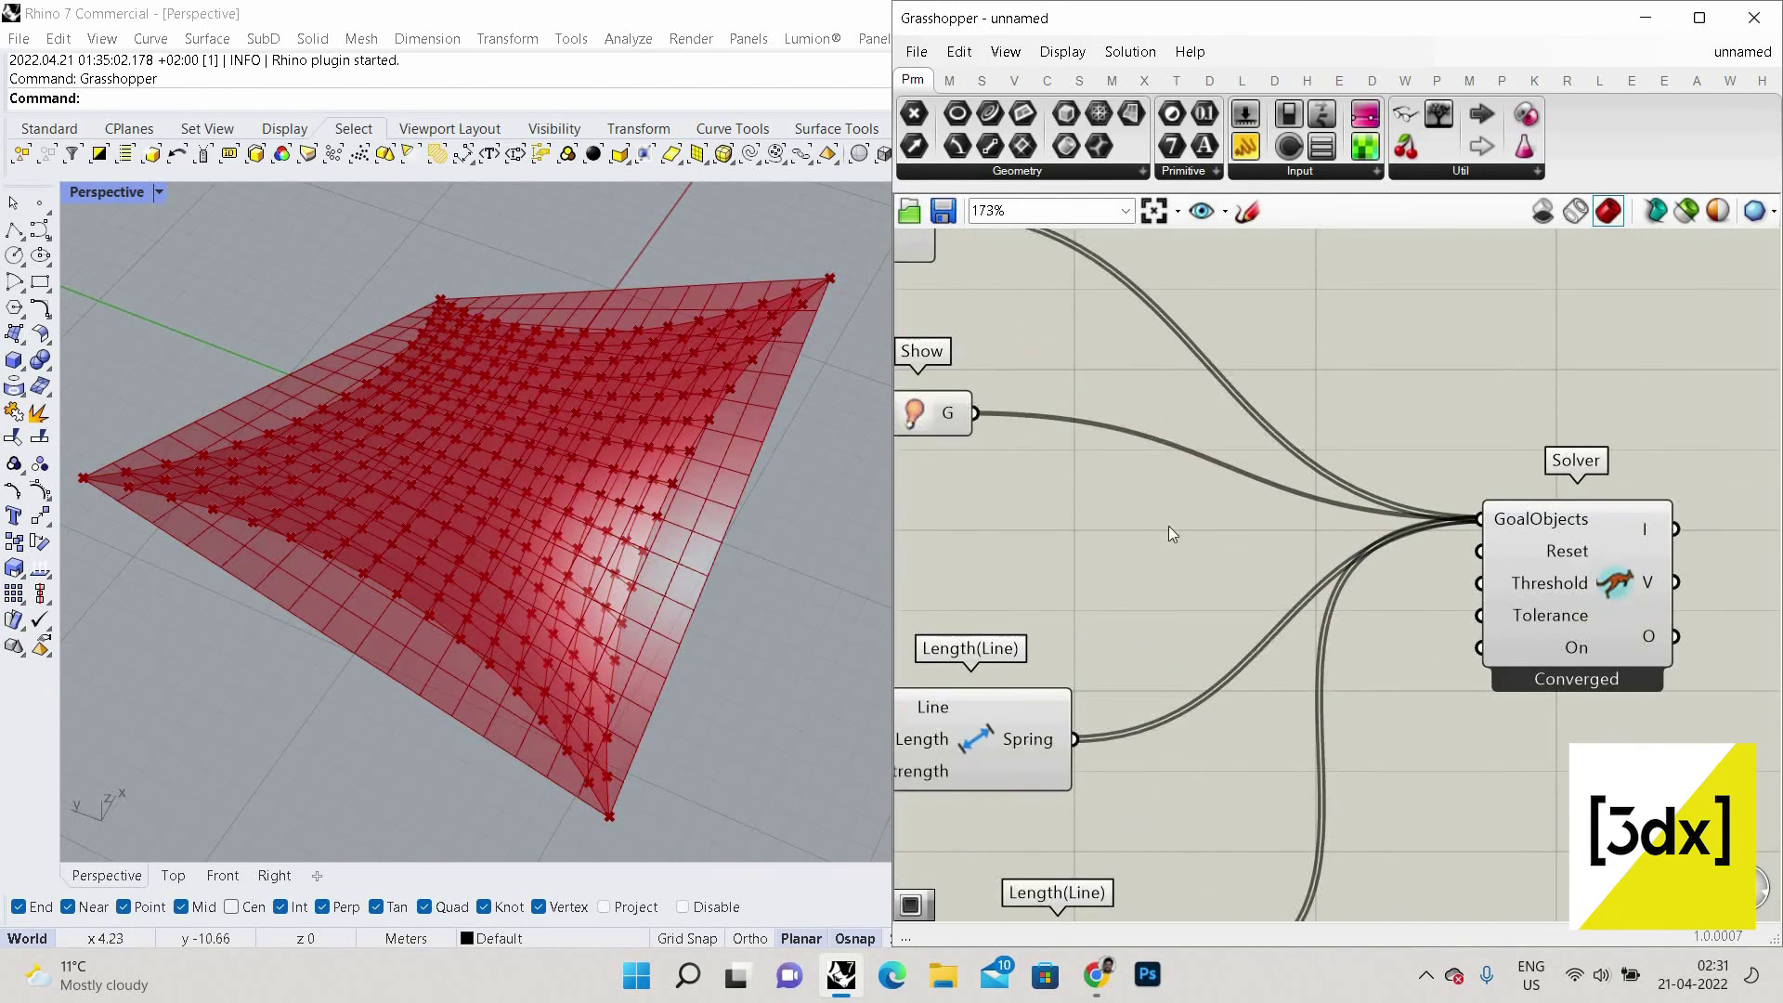
{"action": "scroll", "coordinate": [1447, 506], "scroll_direction": "down", "scroll_amount": 6}
{"action": "left_click_drag", "start_coordinate": [1017, 294], "coordinate": [1382, 724]}
{"action": "right_click", "coordinate": [1206, 381]}
{"action": "left_click", "coordinate": [1300, 414]}
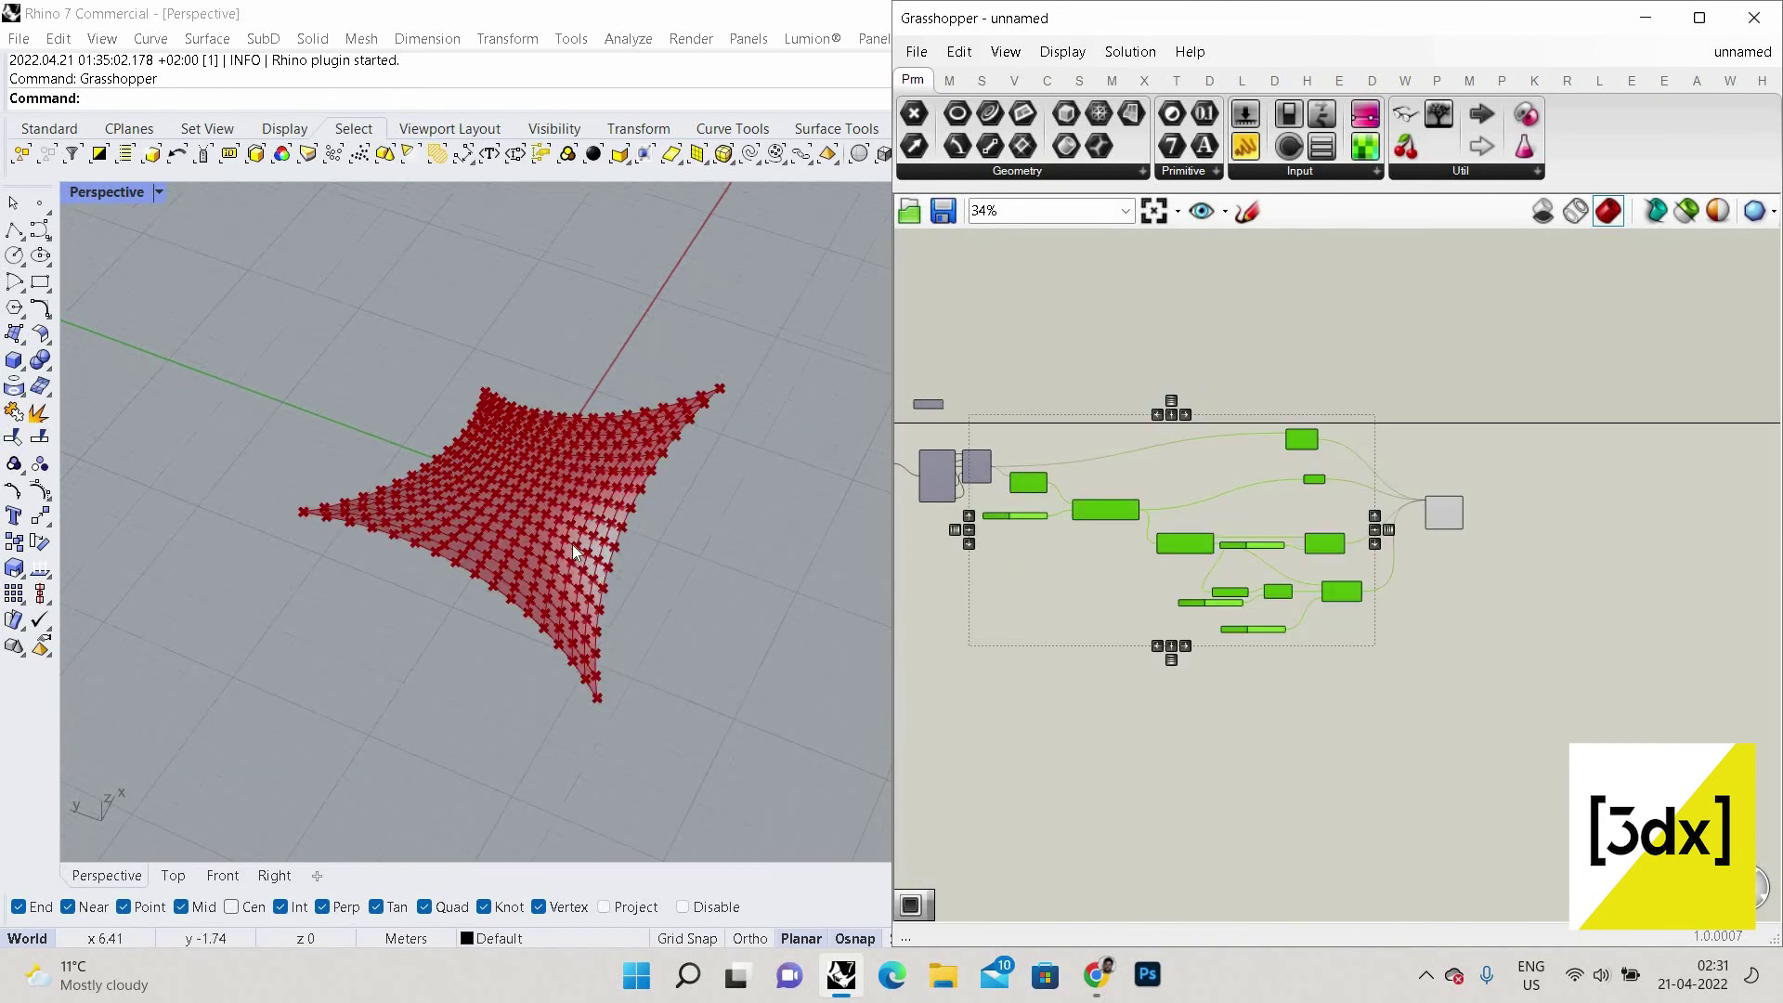
{"action": "scroll", "coordinate": [594, 548], "scroll_direction": "up", "scroll_amount": 5}
{"action": "scroll", "coordinate": [567, 432], "scroll_direction": "down", "scroll_amount": 6}
{"action": "right_click_drag", "start_coordinate": [566, 432], "coordinate": [700, 413]}
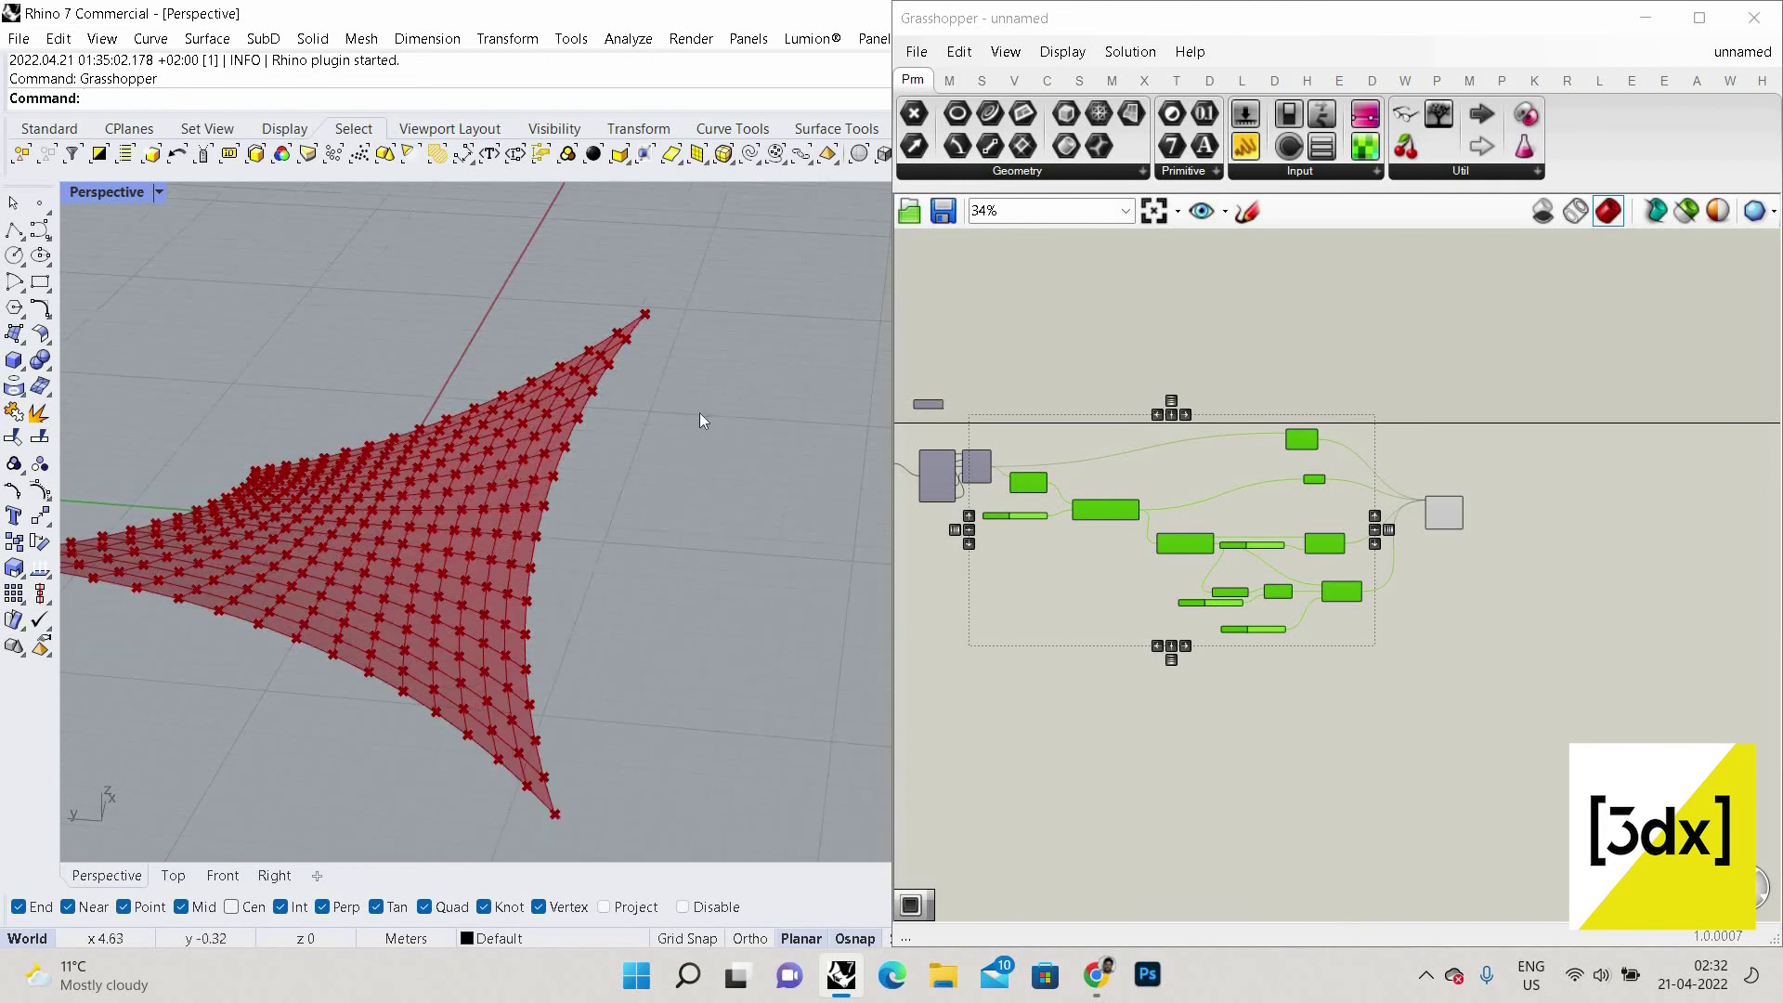
{"action": "scroll", "coordinate": [717, 362], "scroll_direction": "up", "scroll_amount": 4}
{"action": "scroll", "coordinate": [762, 275], "scroll_direction": "down", "scroll_amount": 4}
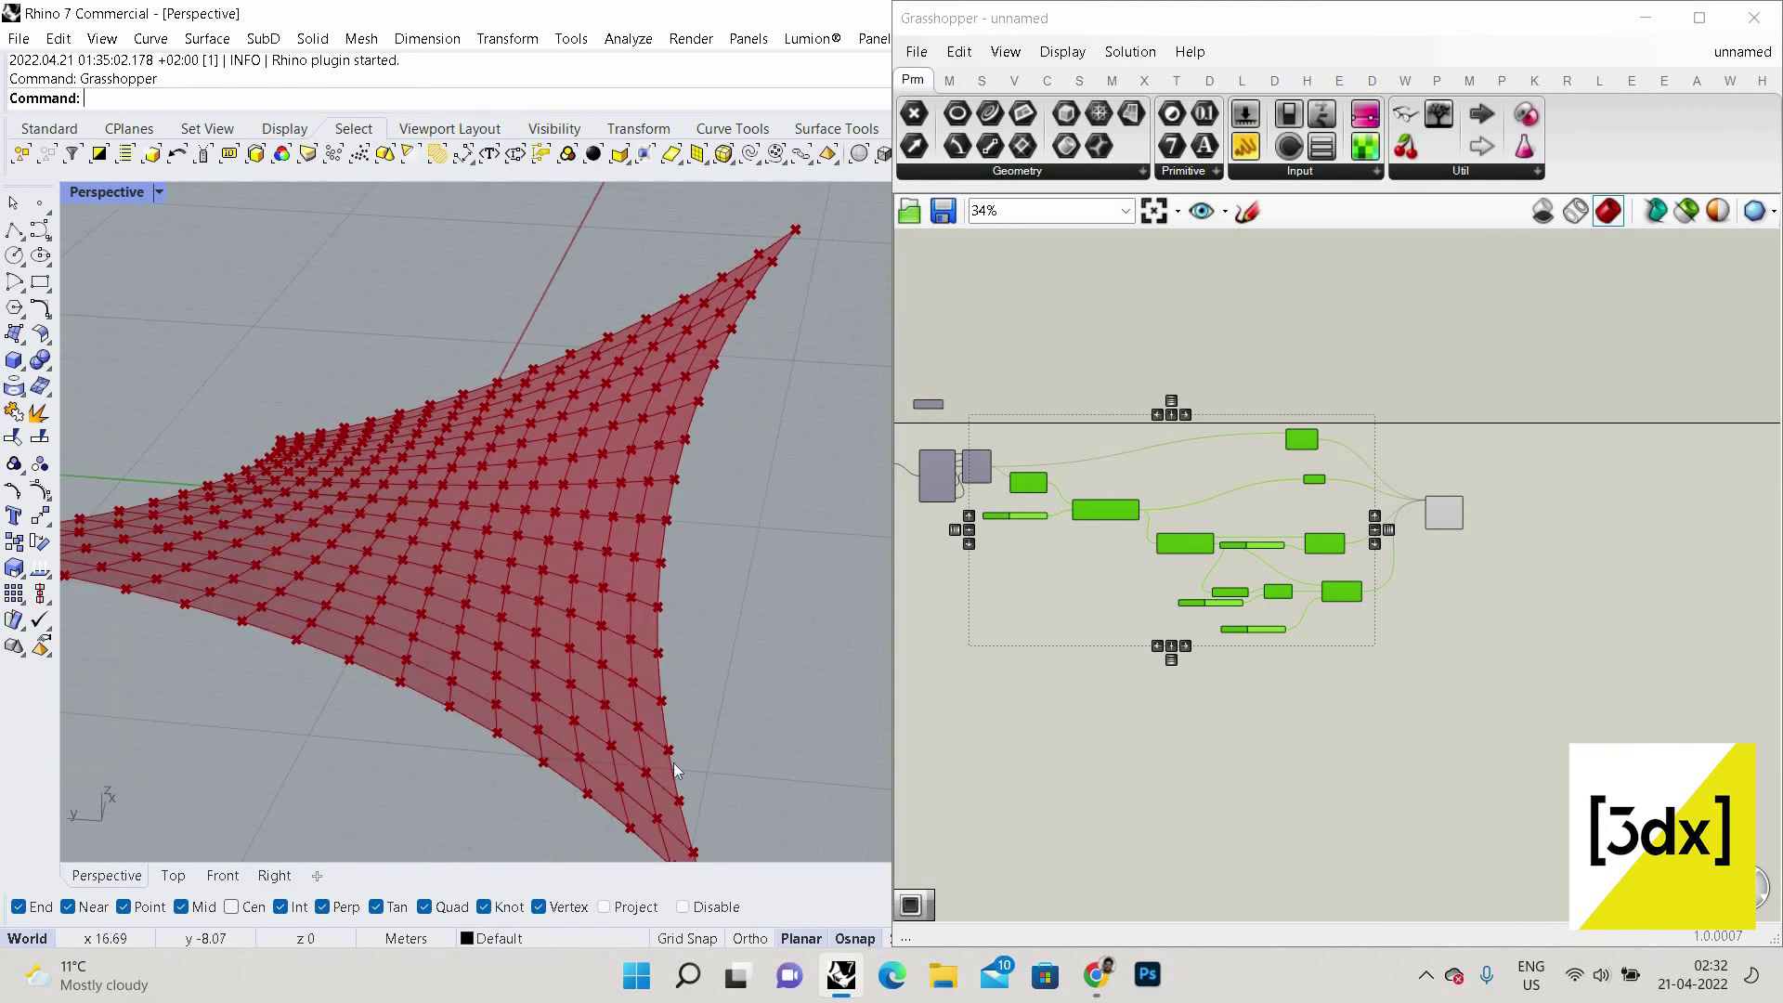
{"action": "scroll", "coordinate": [1201, 556], "scroll_direction": "up", "scroll_amount": 5}
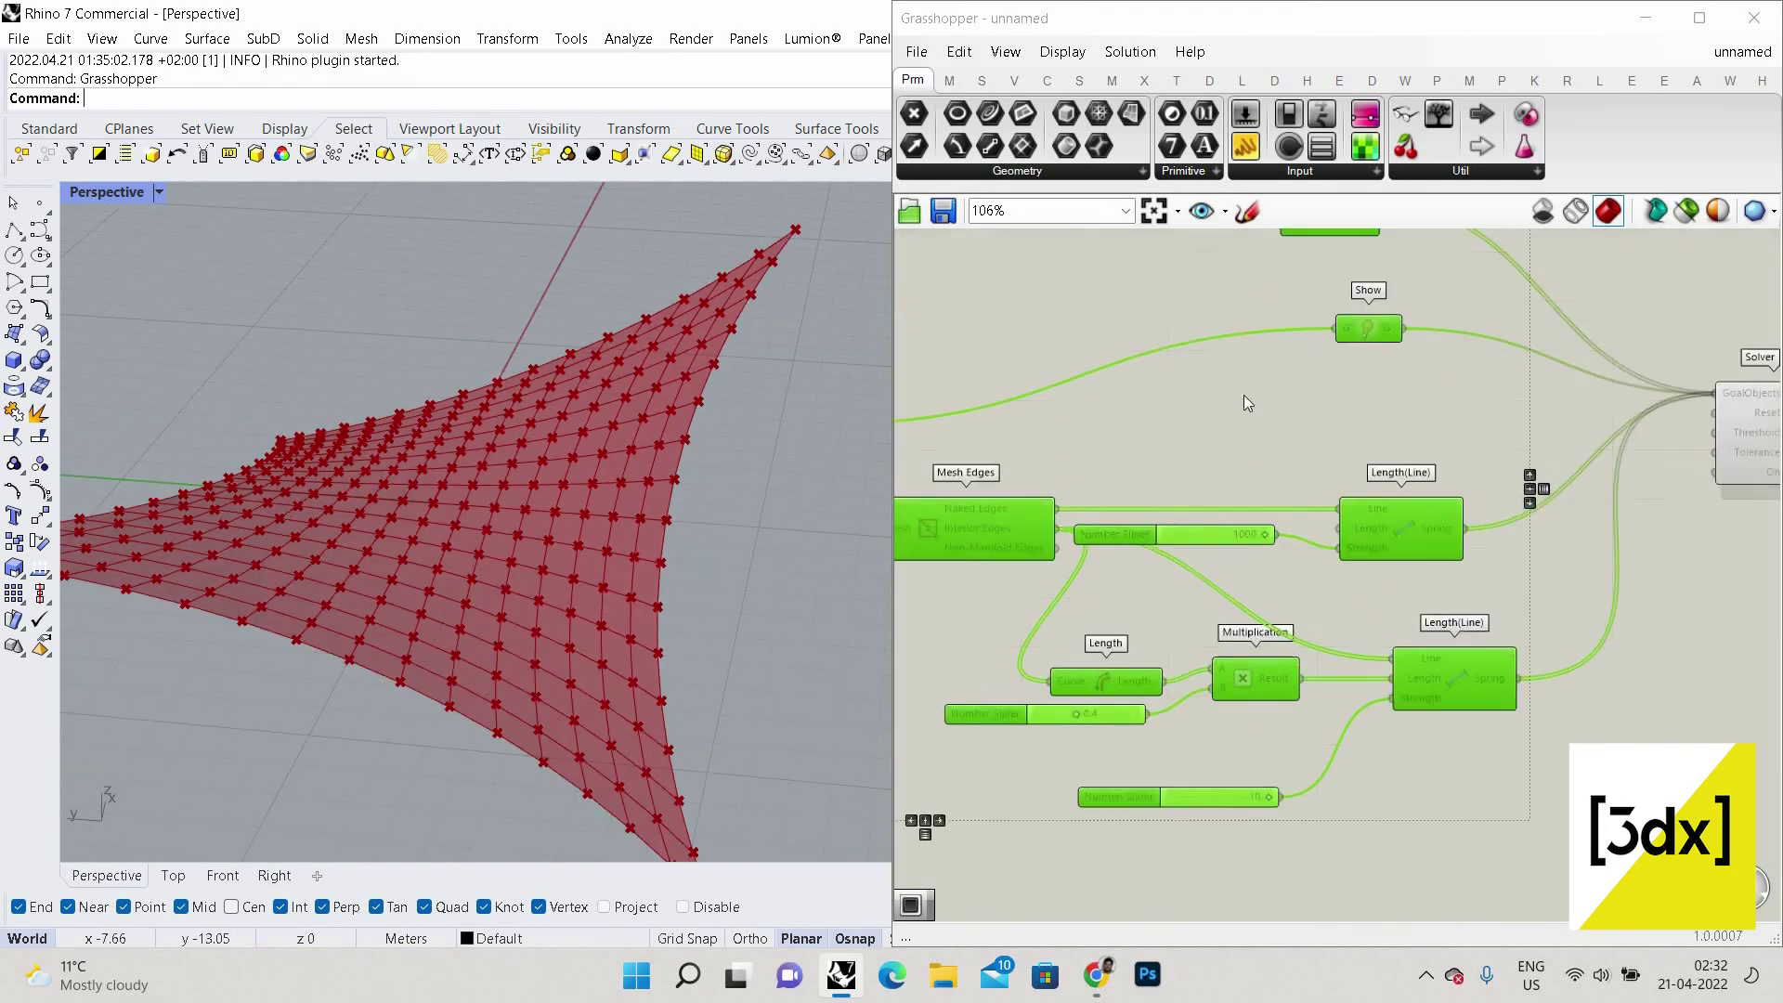
{"action": "left_click", "coordinate": [1254, 540]}
{"action": "scroll", "coordinate": [1226, 536], "scroll_direction": "down", "scroll_amount": 1}
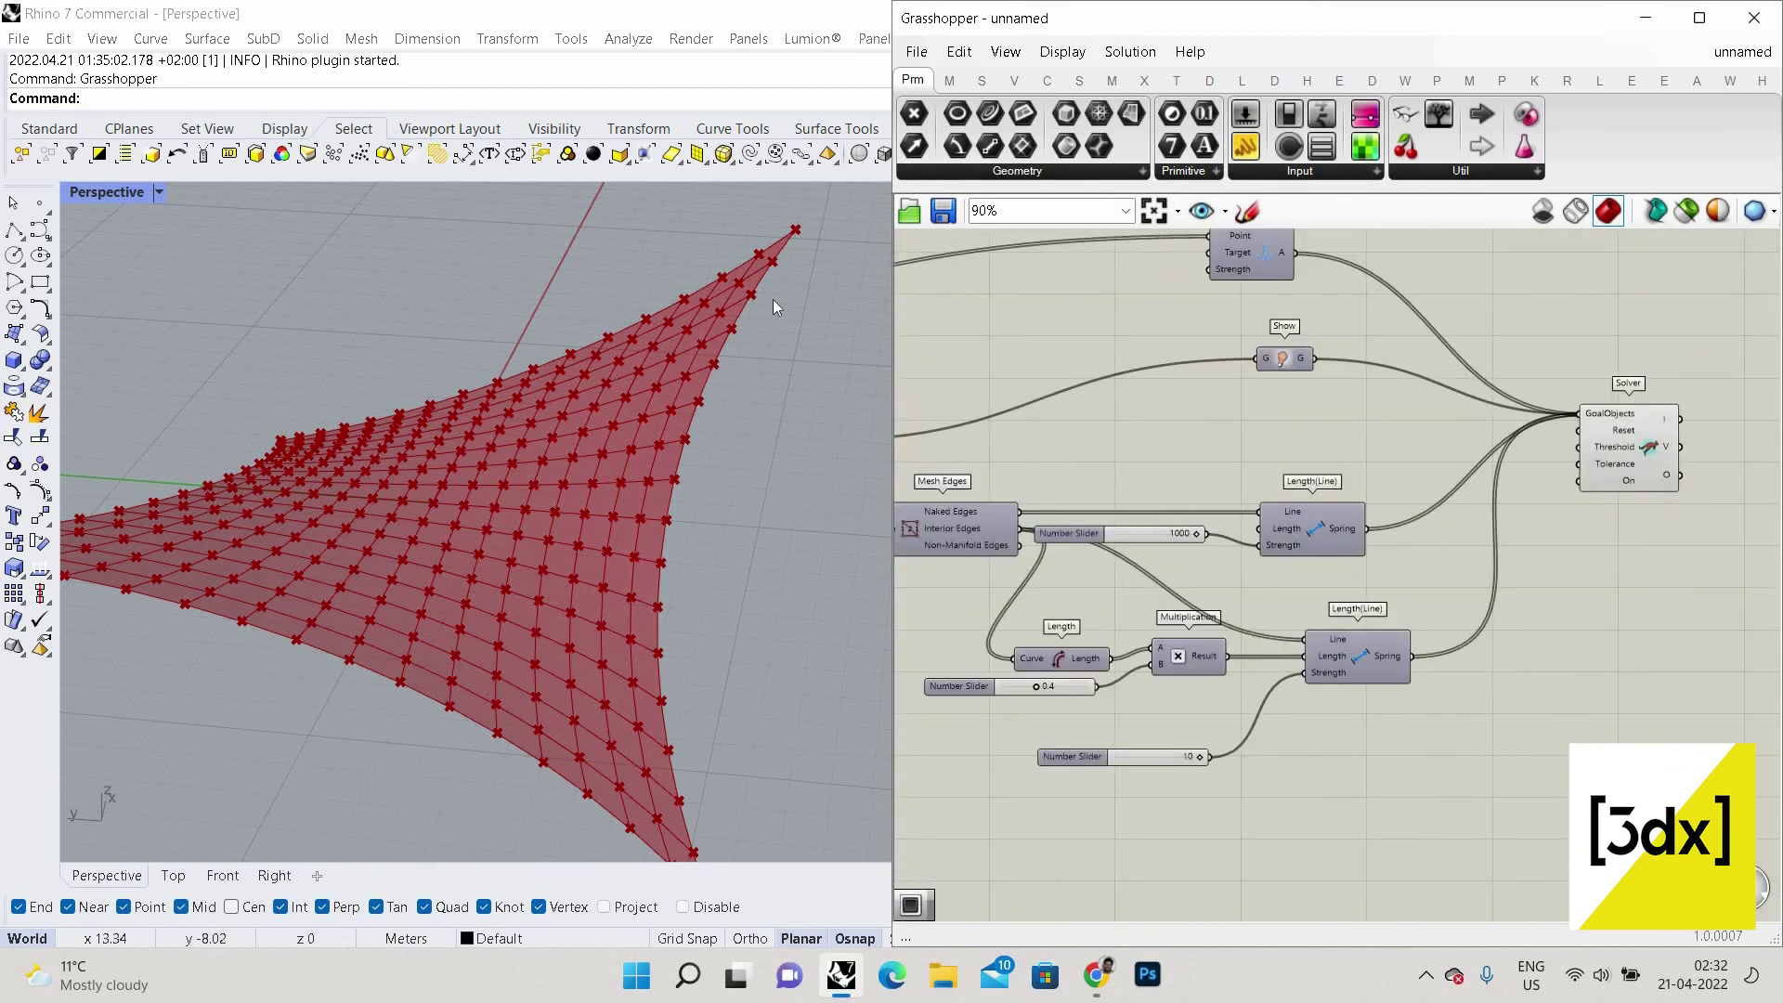
{"action": "scroll", "coordinate": [773, 299], "scroll_direction": "down", "scroll_amount": 3}
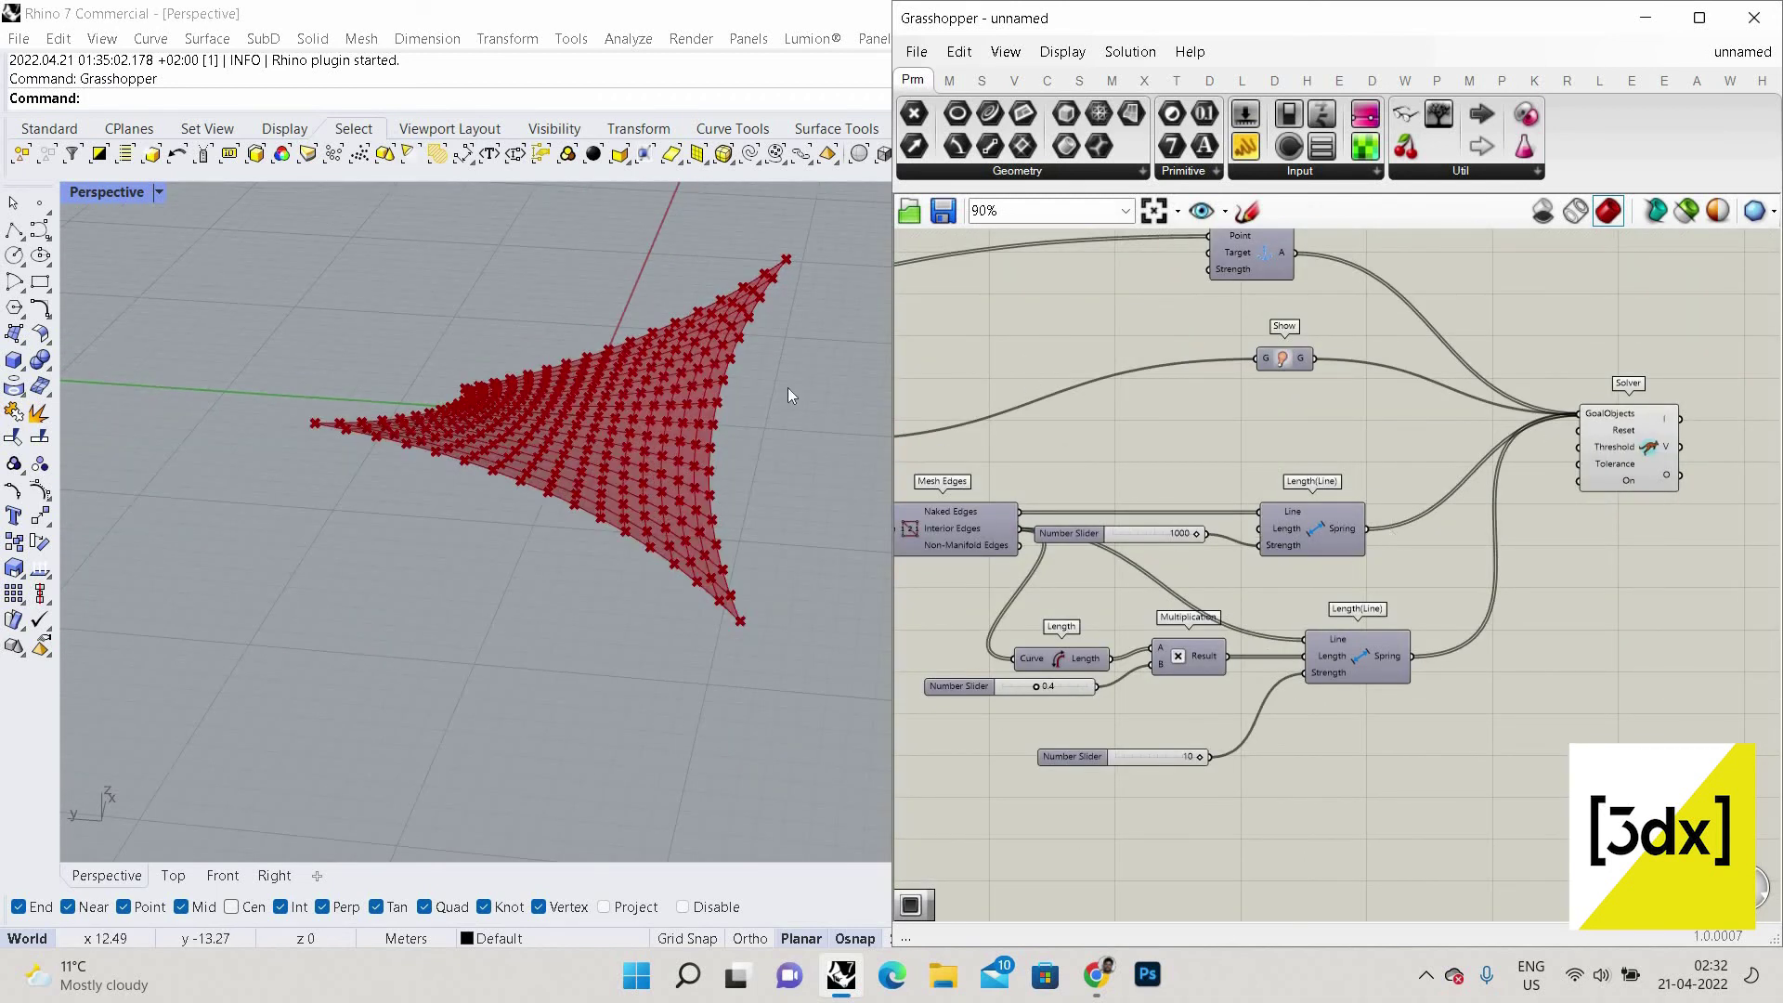
{"action": "scroll", "coordinate": [507, 428], "scroll_direction": "up", "scroll_amount": 4}
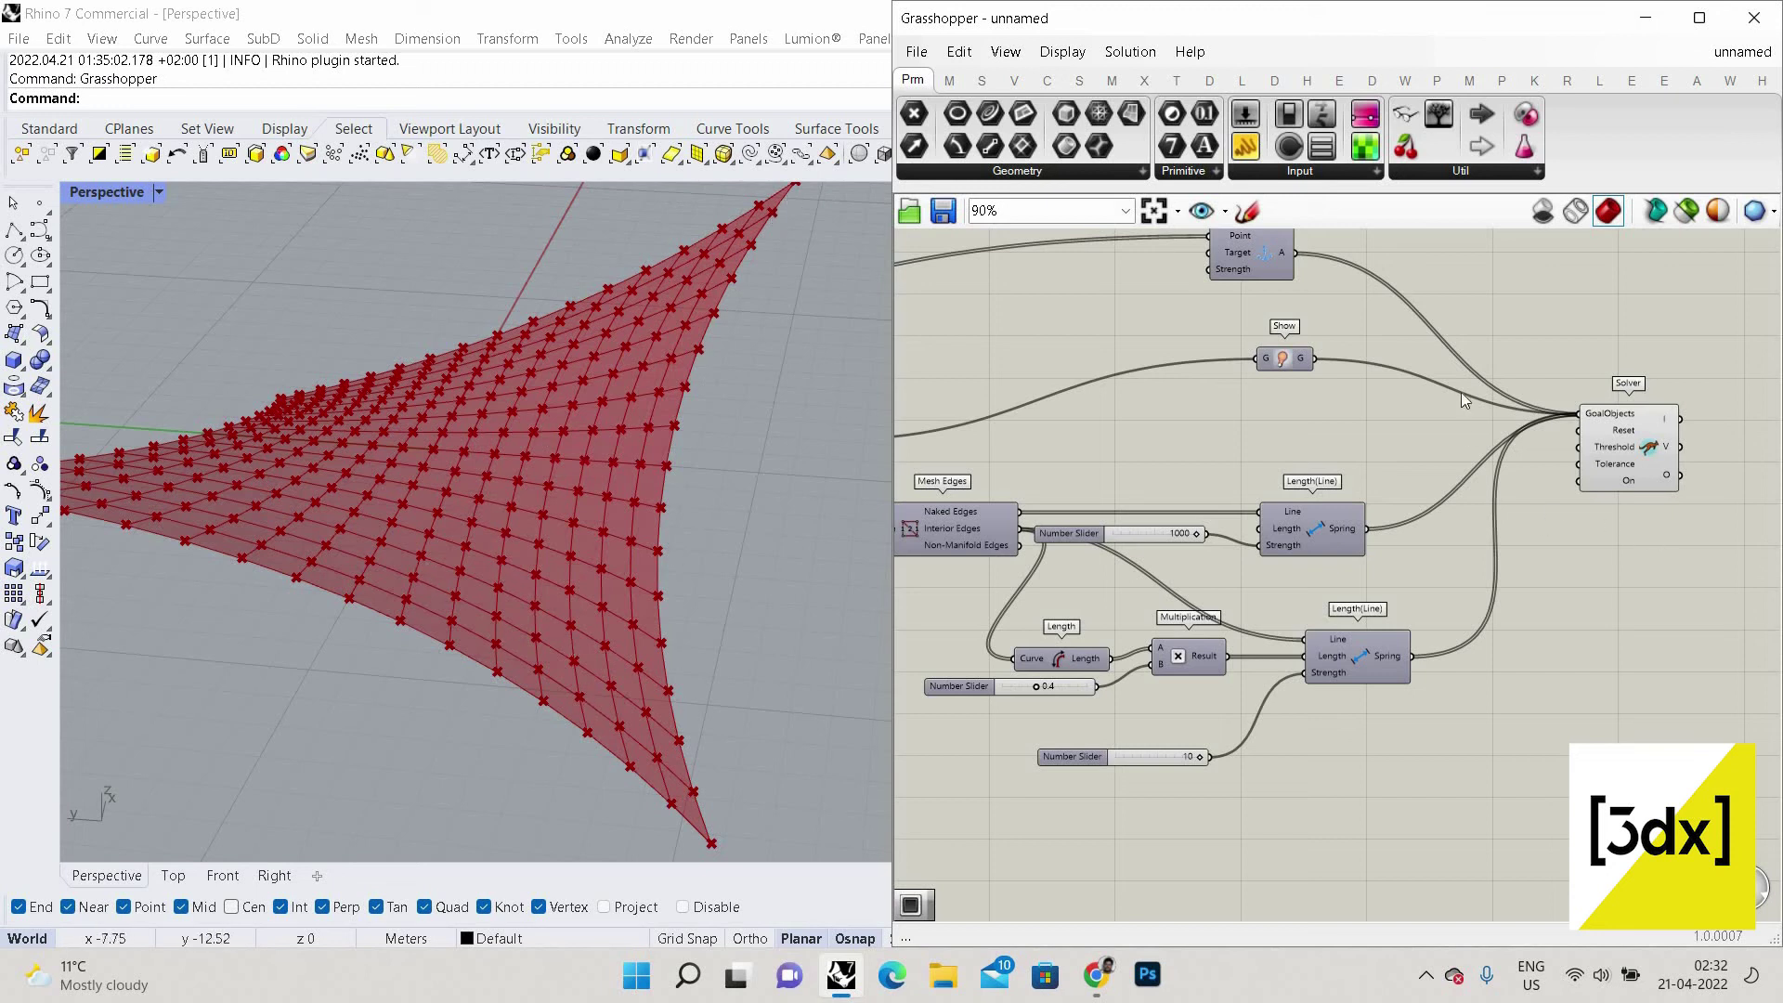
{"action": "scroll", "coordinate": [1407, 423], "scroll_direction": "up", "scroll_amount": 5}
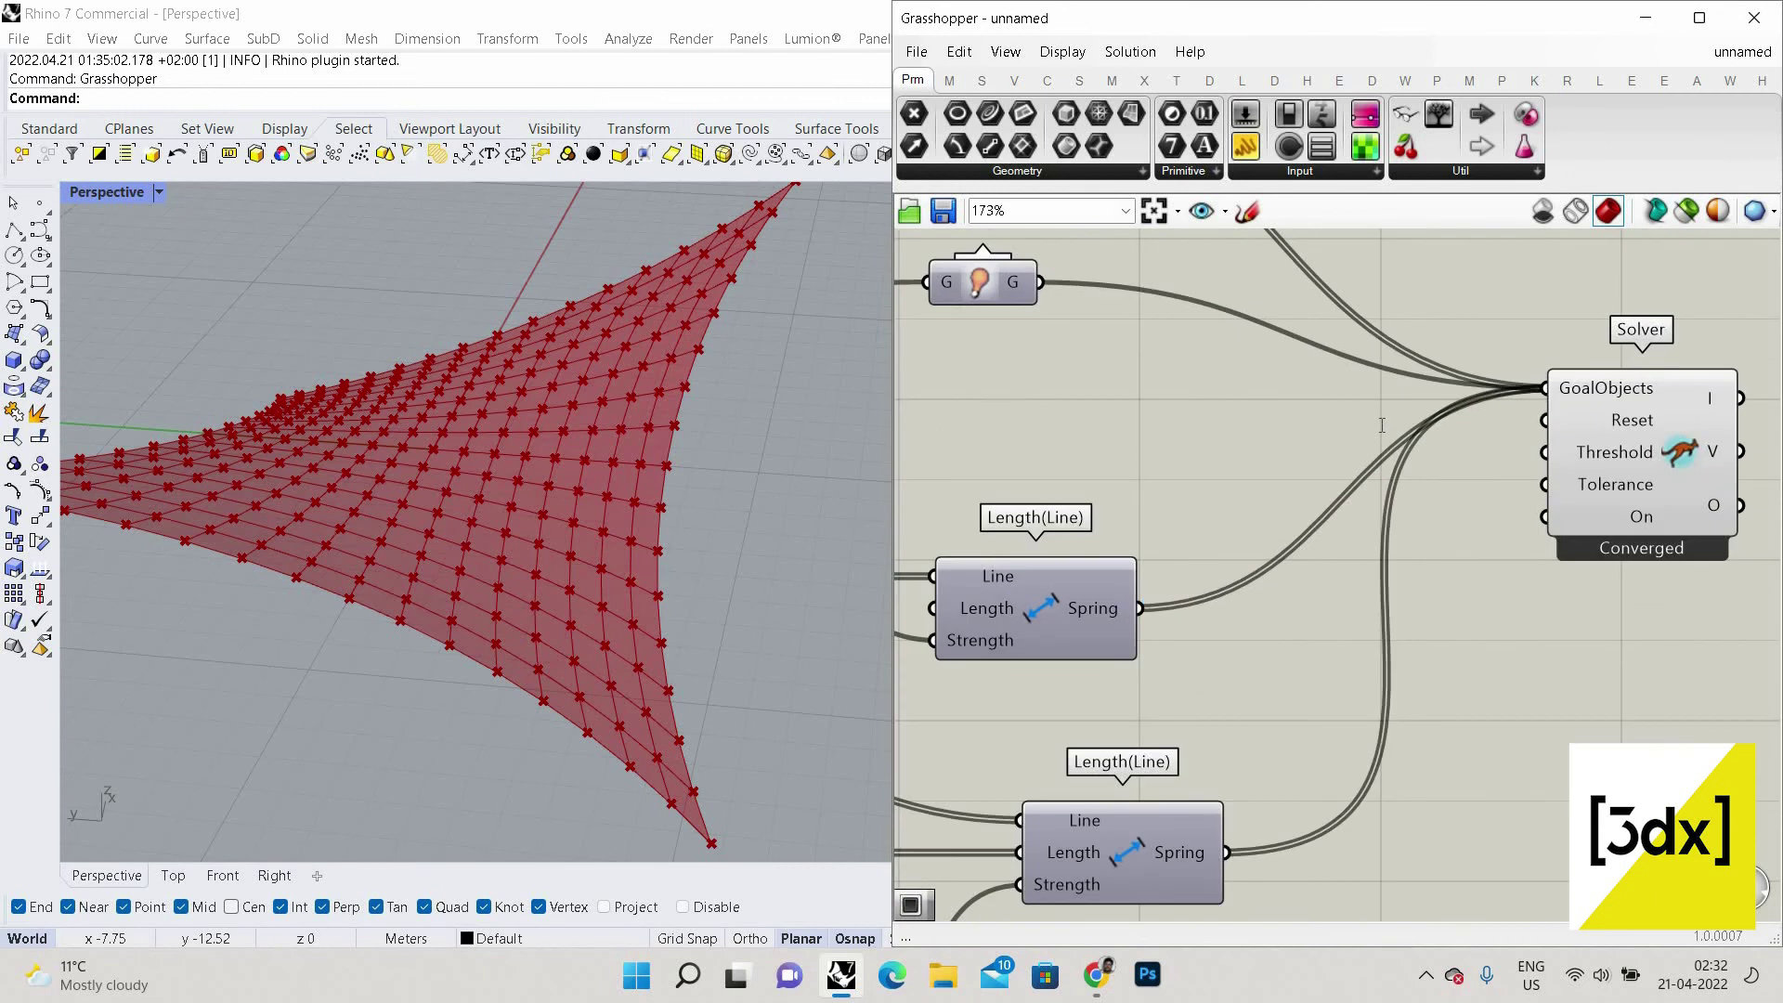
Add a Button component for the Solver's Reset input.
{"action": "double_click", "coordinate": [1382, 425]}
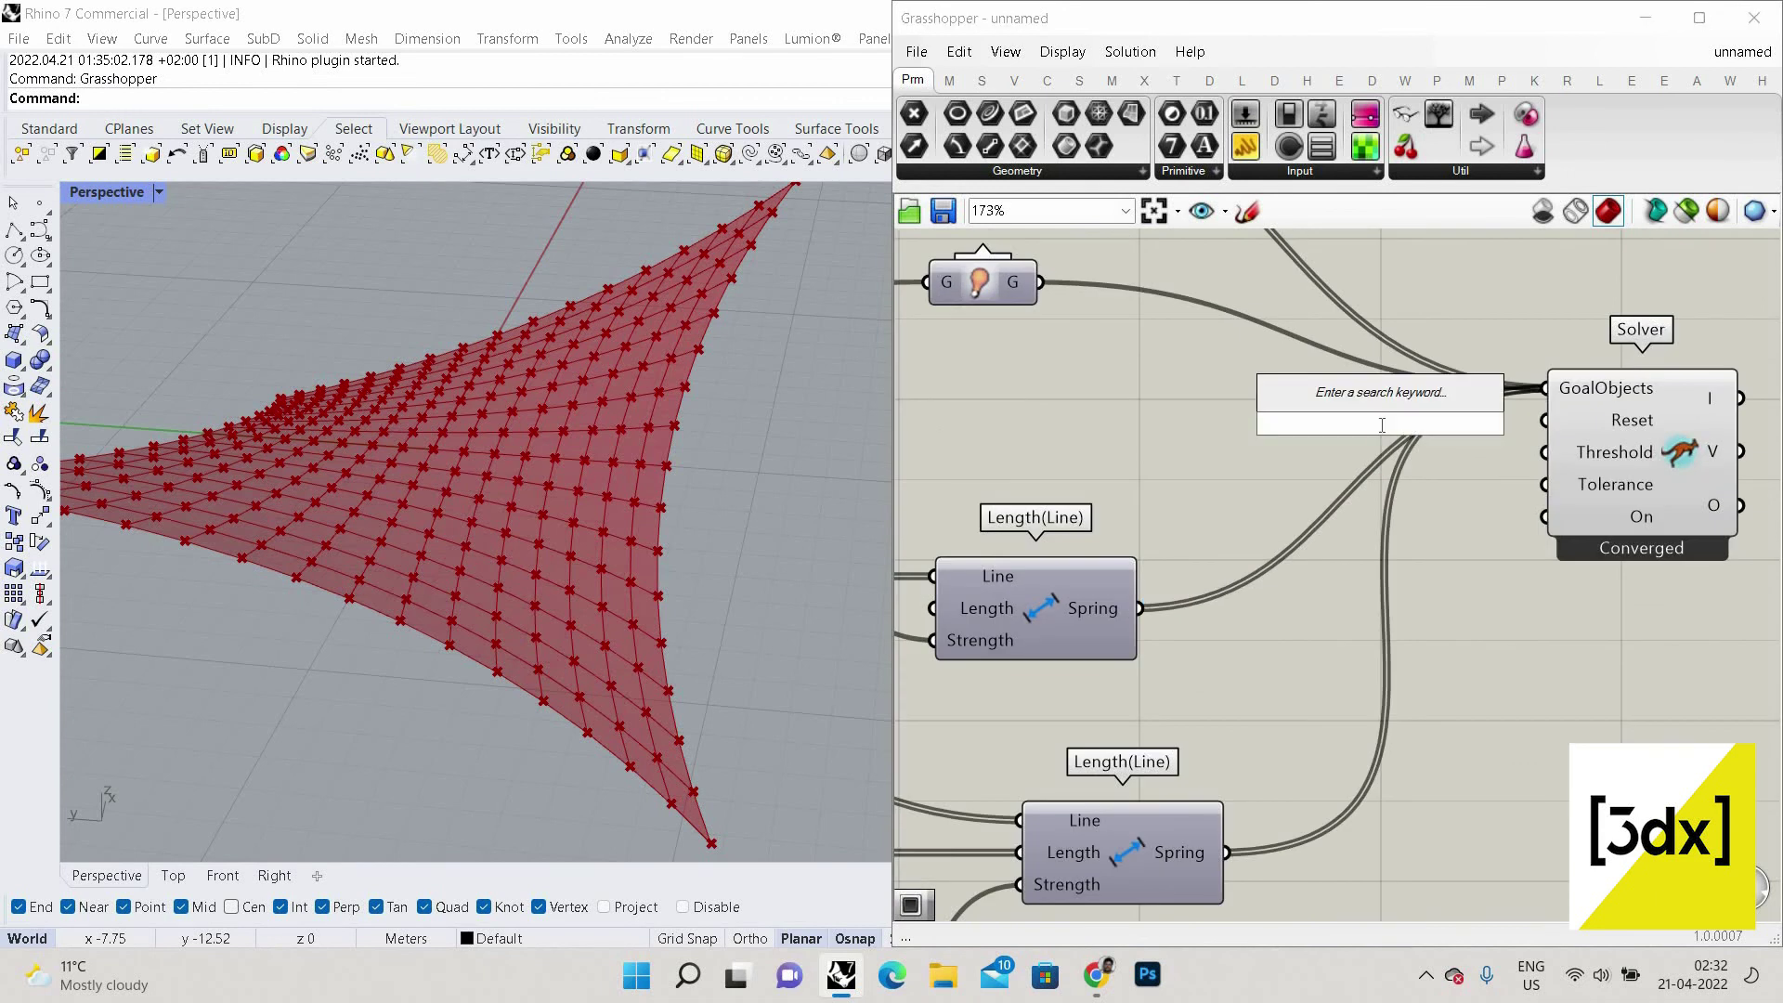
{"action": "type", "text": "button"}
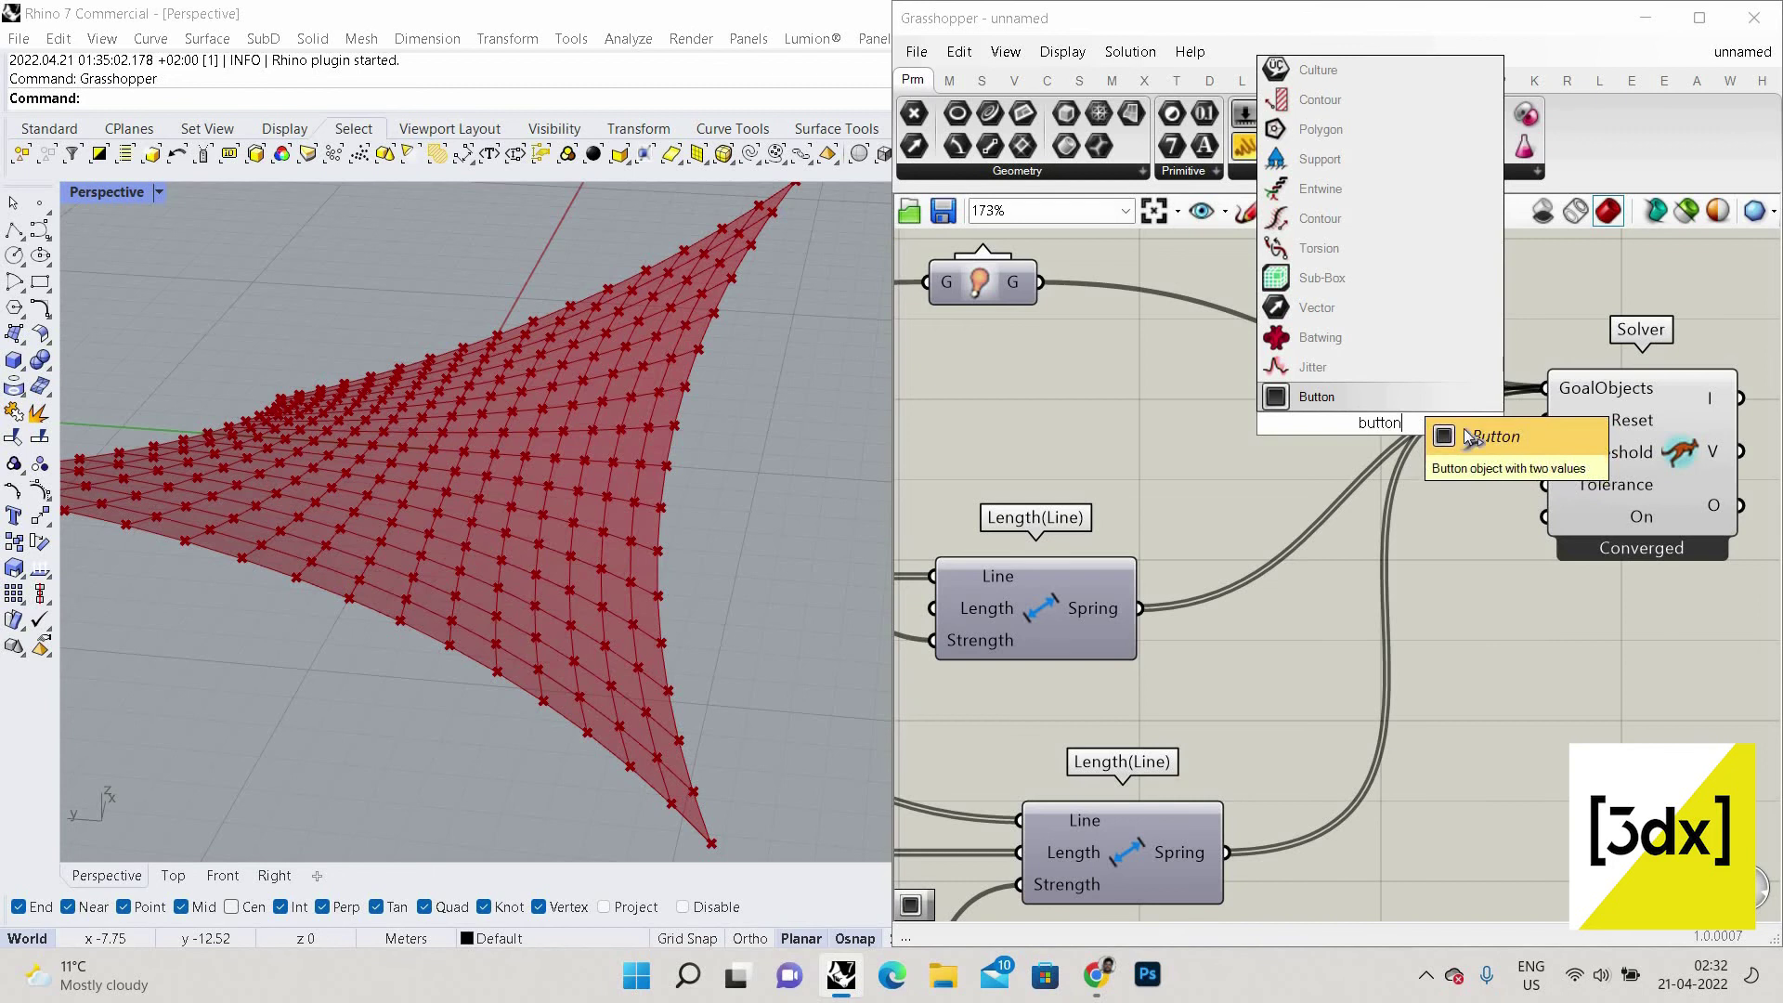
{"action": "key", "text": "Return"}
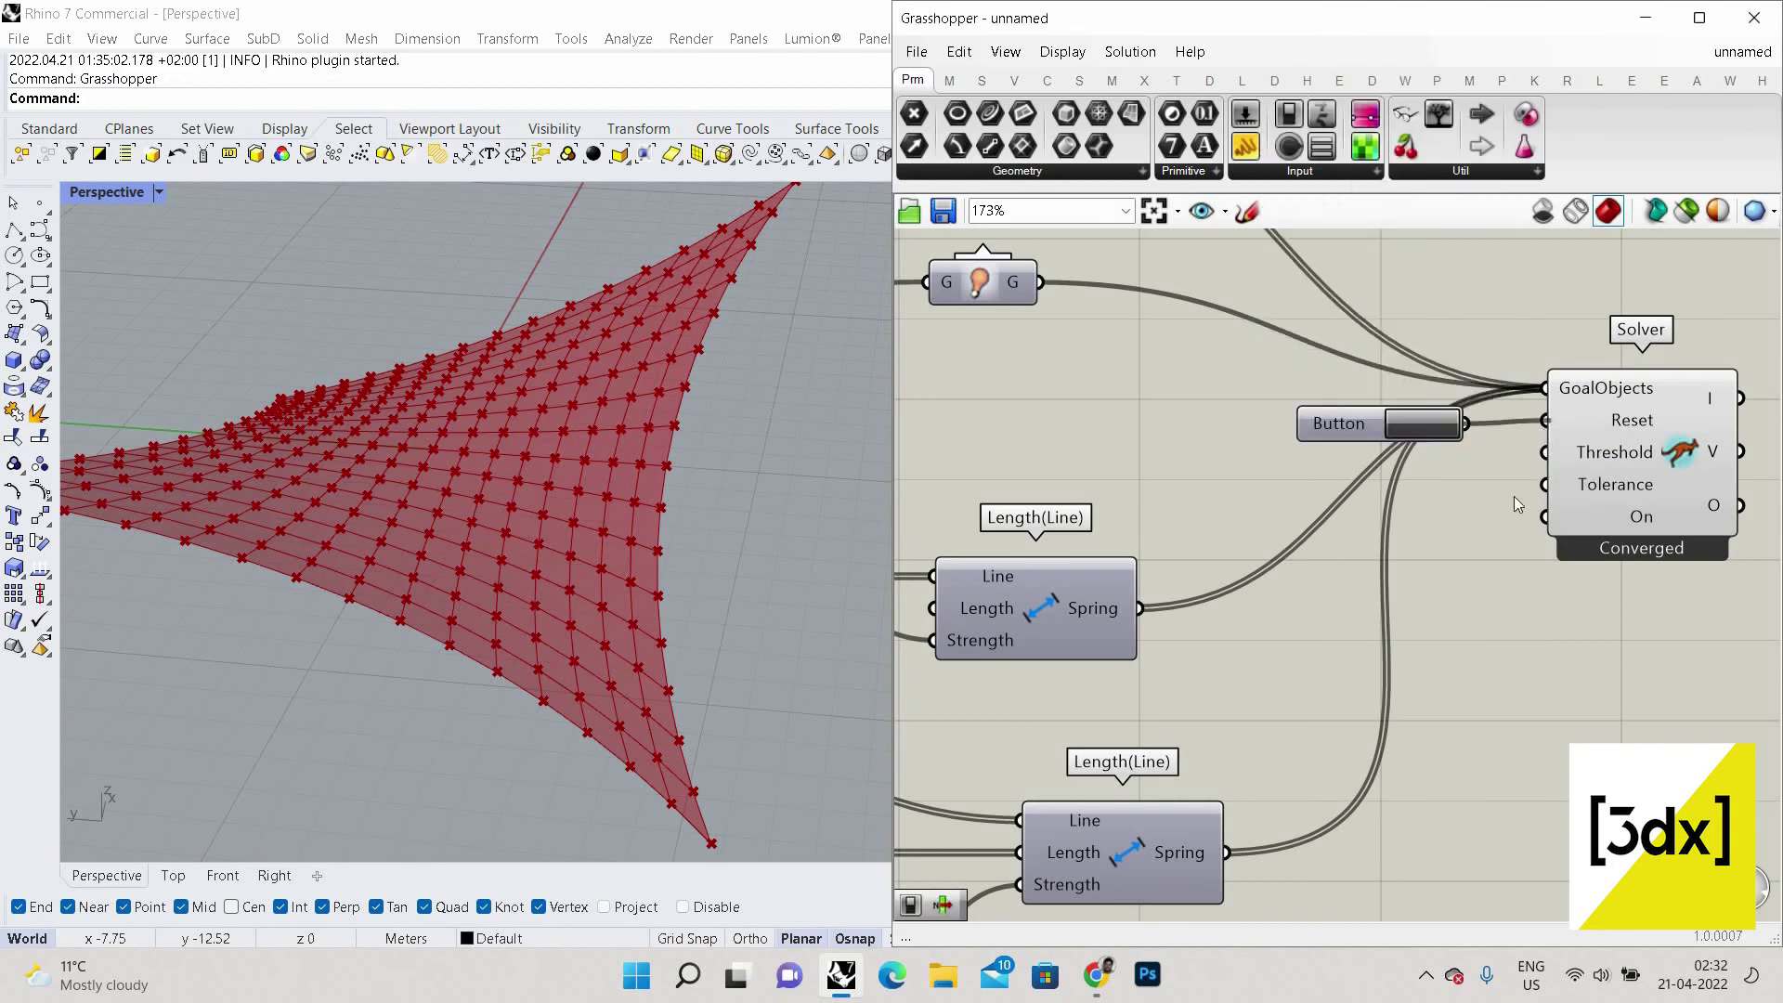
{"action": "scroll", "coordinate": [1514, 496], "scroll_direction": "down", "scroll_amount": 2}
Add a Boolean Toggle and wire it into the Solver's On input.
{"action": "double_click", "coordinate": [1461, 509]}
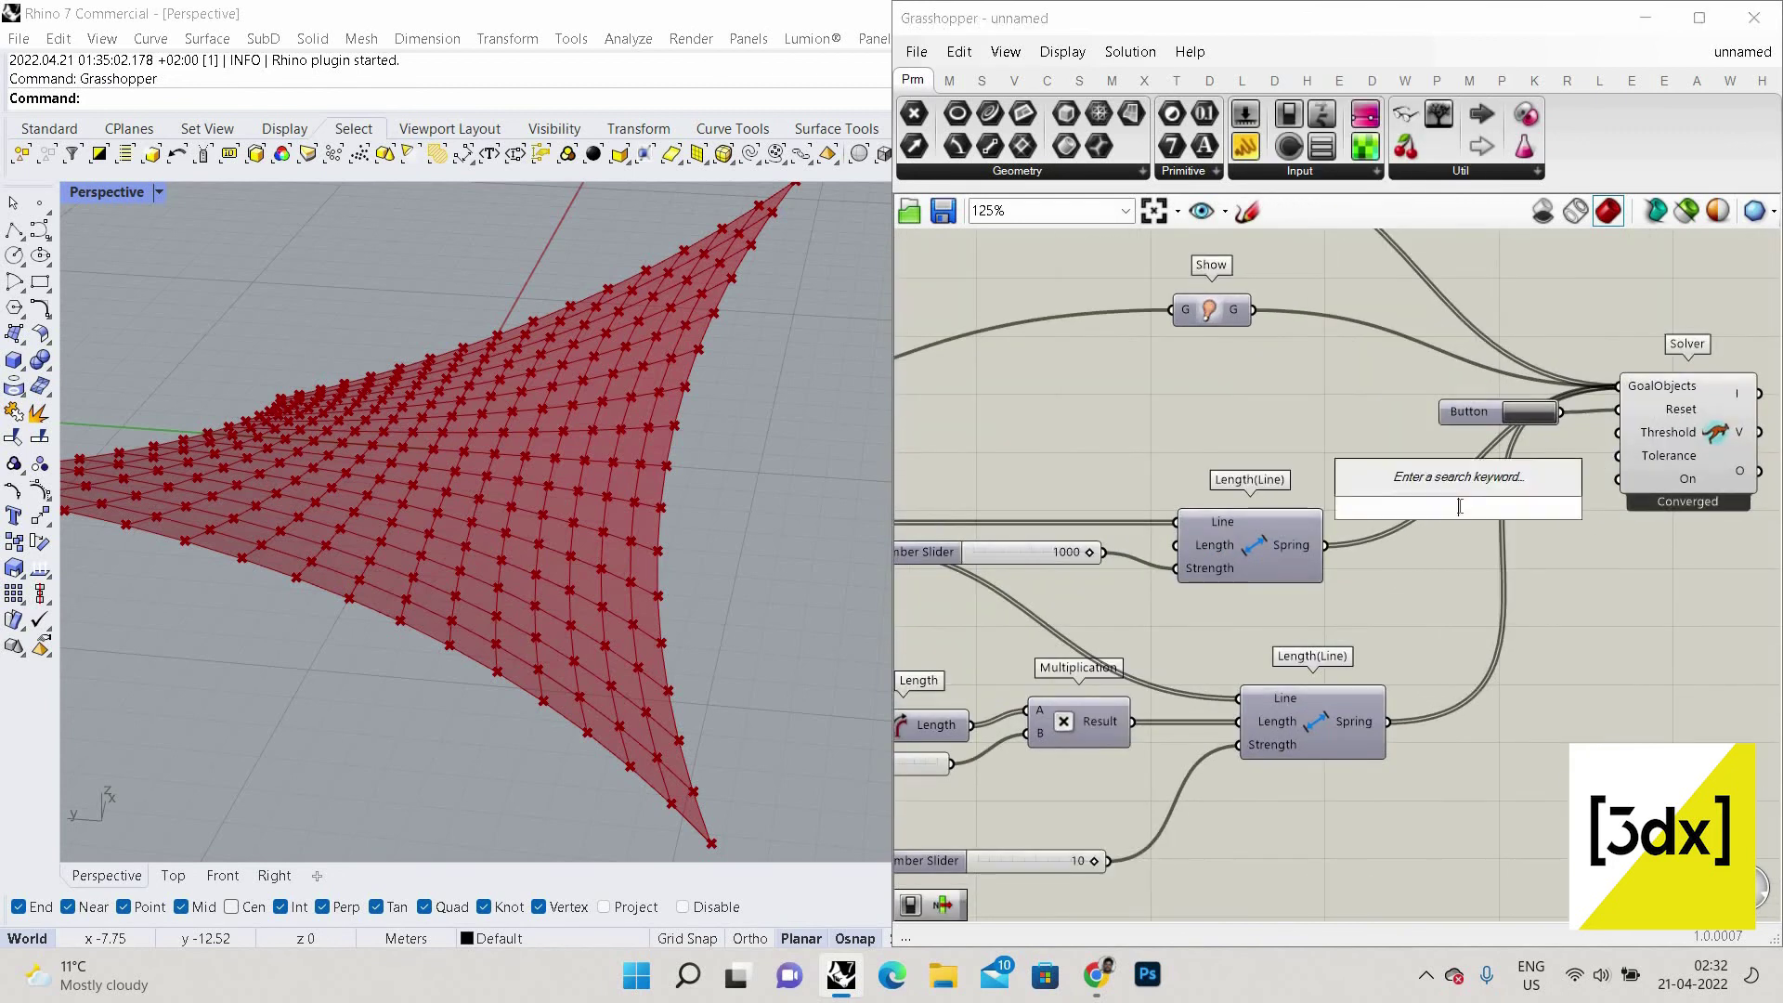
{"action": "type", "text": "bo"}
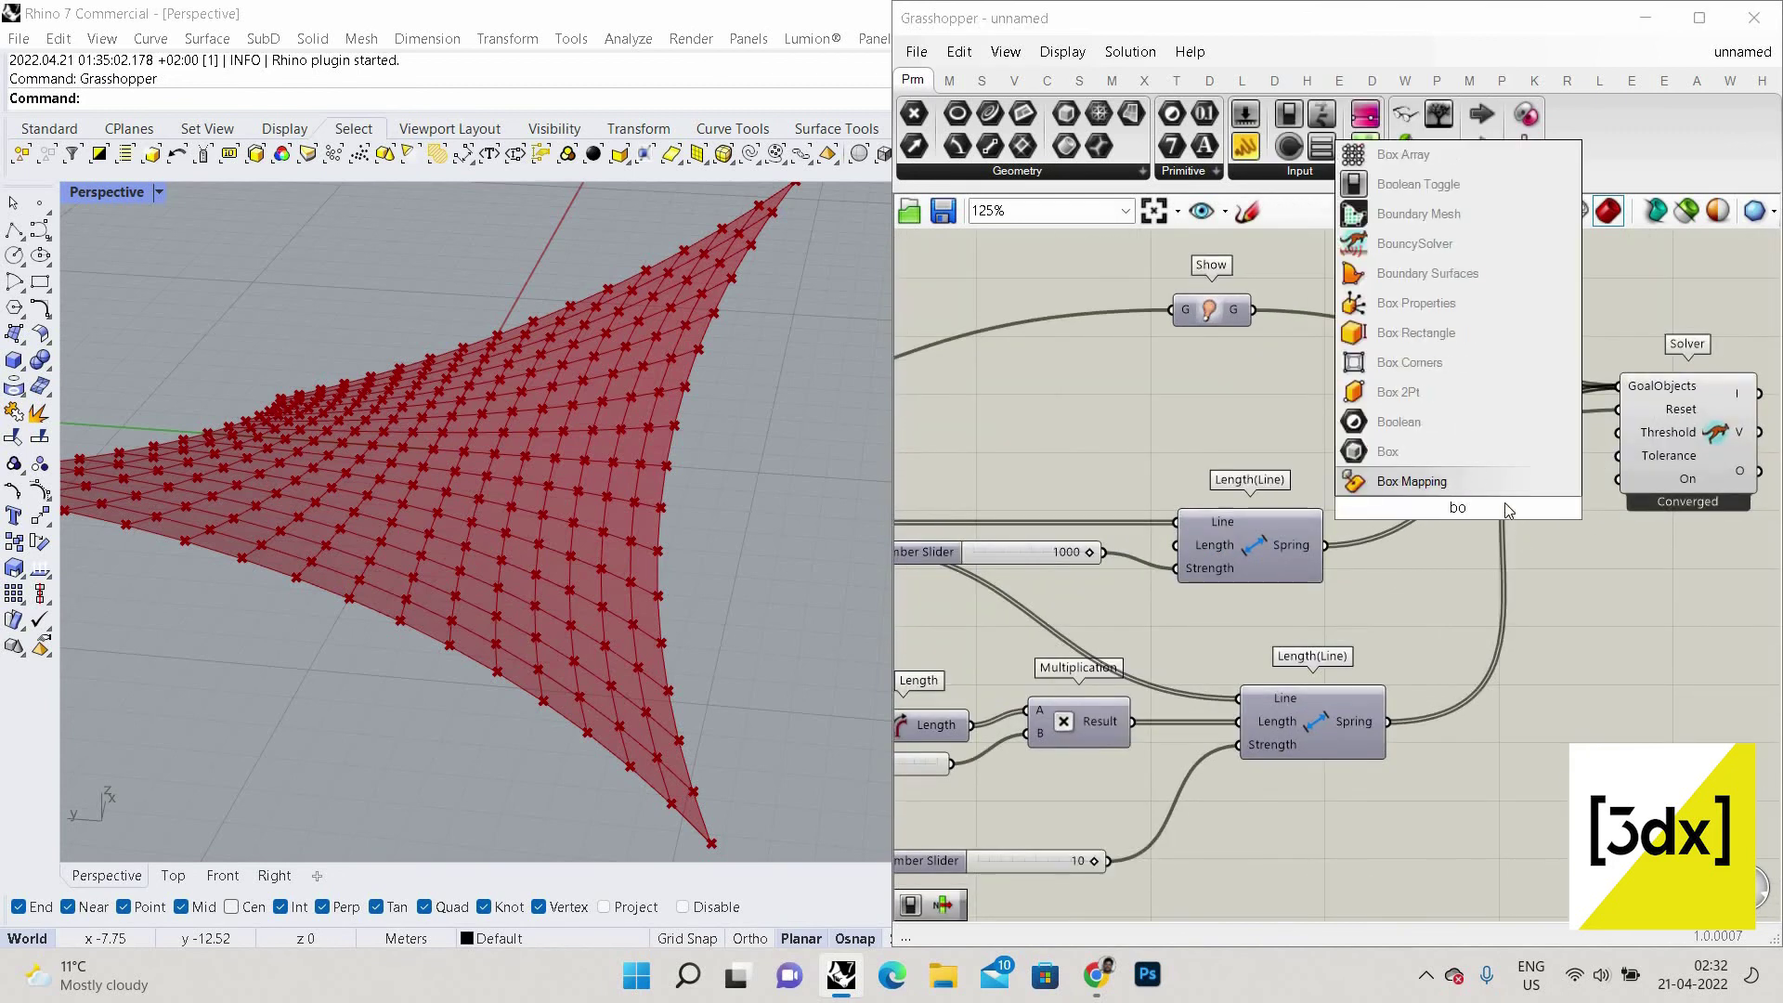
{"action": "left_click", "coordinate": [1458, 422]}
{"action": "key", "text": "Delete"}
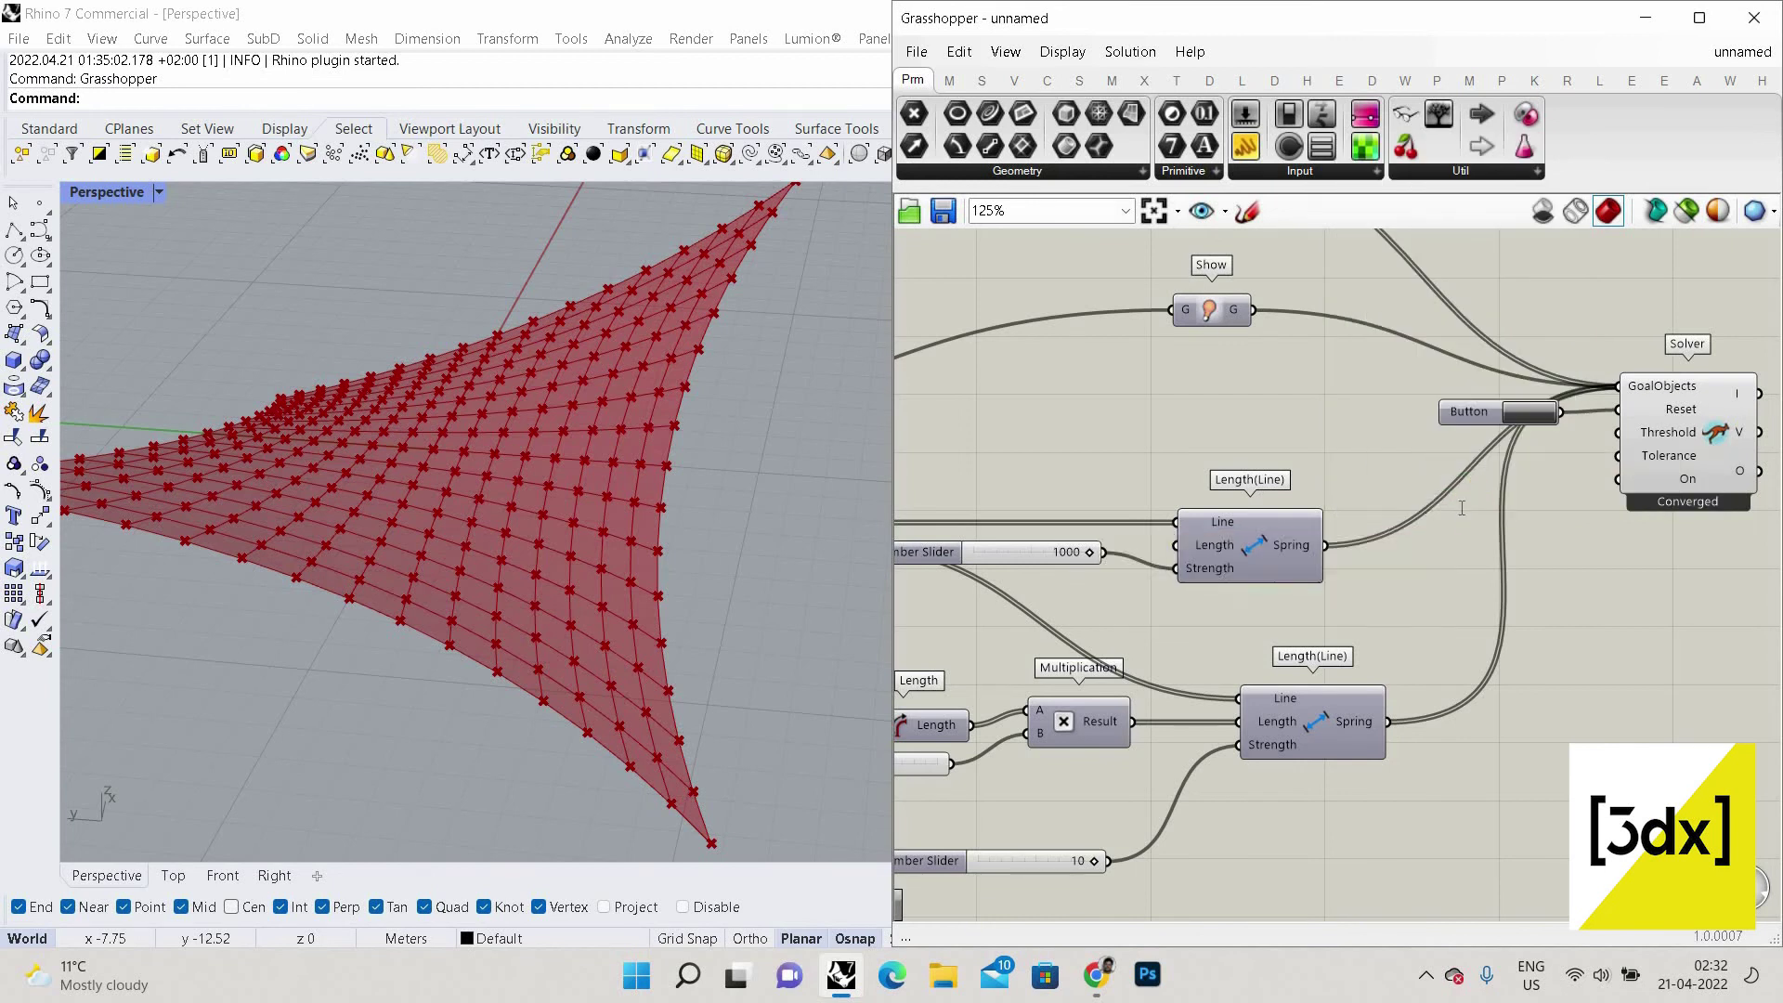
{"action": "double_click", "coordinate": [1462, 509]}
{"action": "type", "text": "togg"}
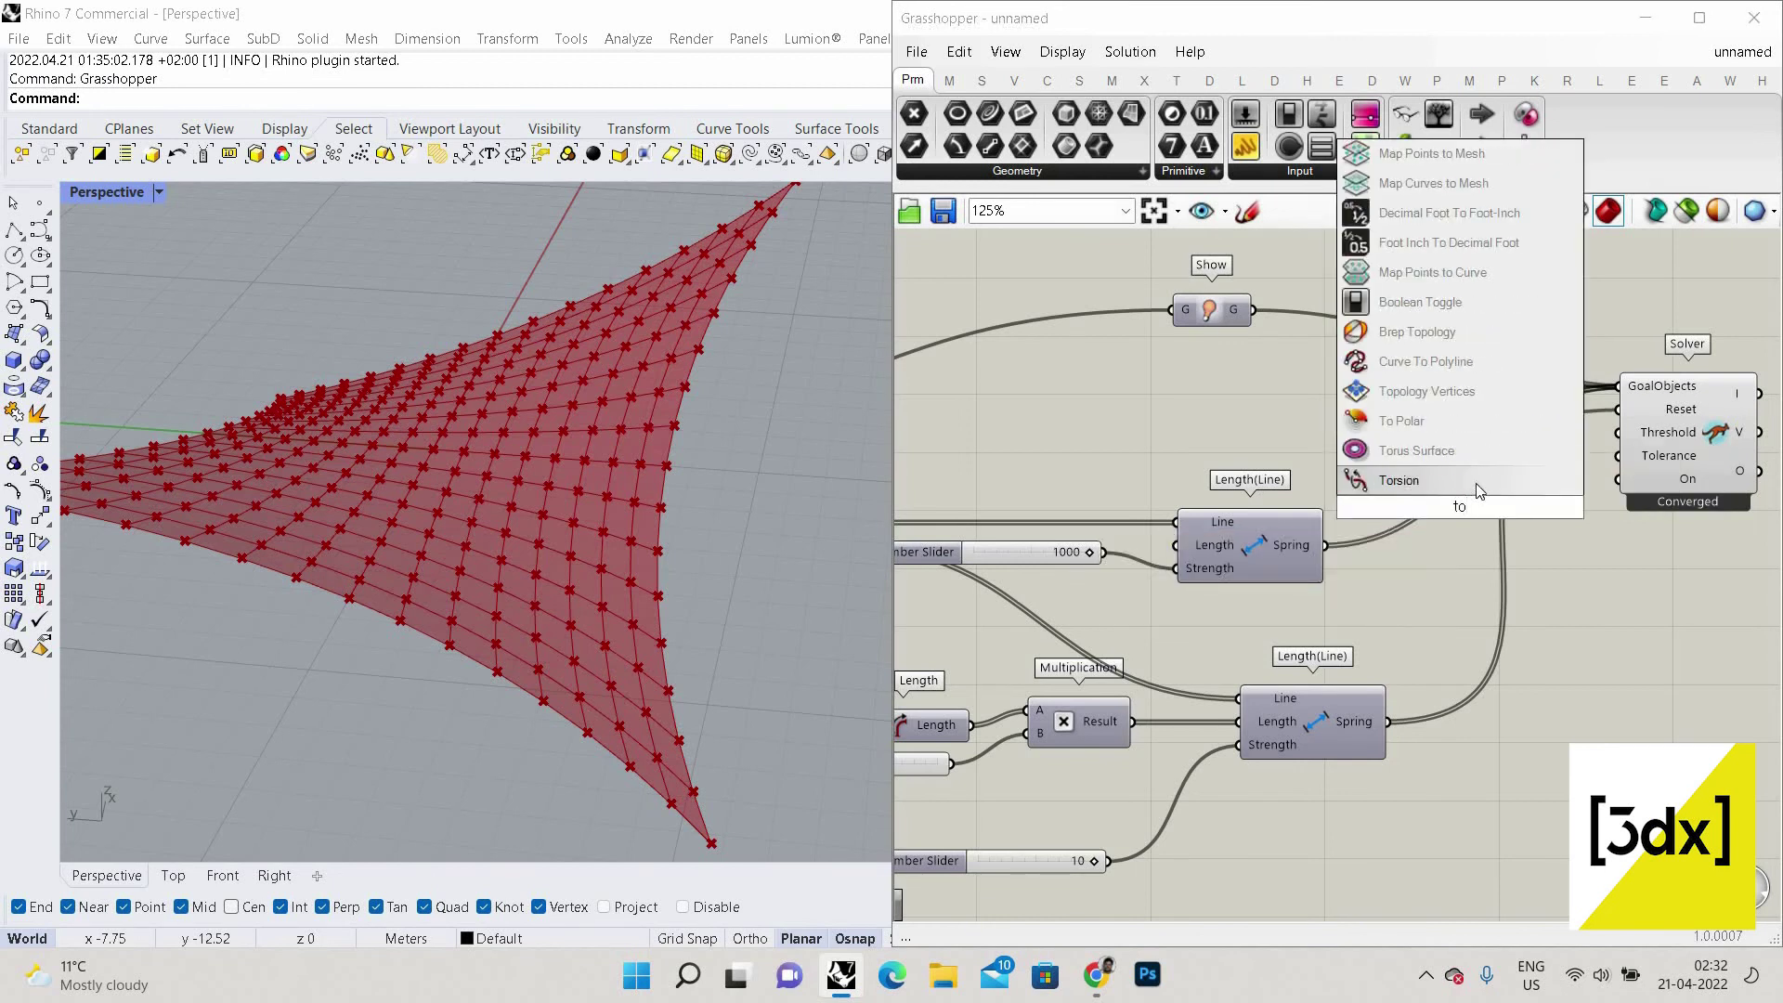
{"action": "left_click", "coordinate": [1477, 483]}
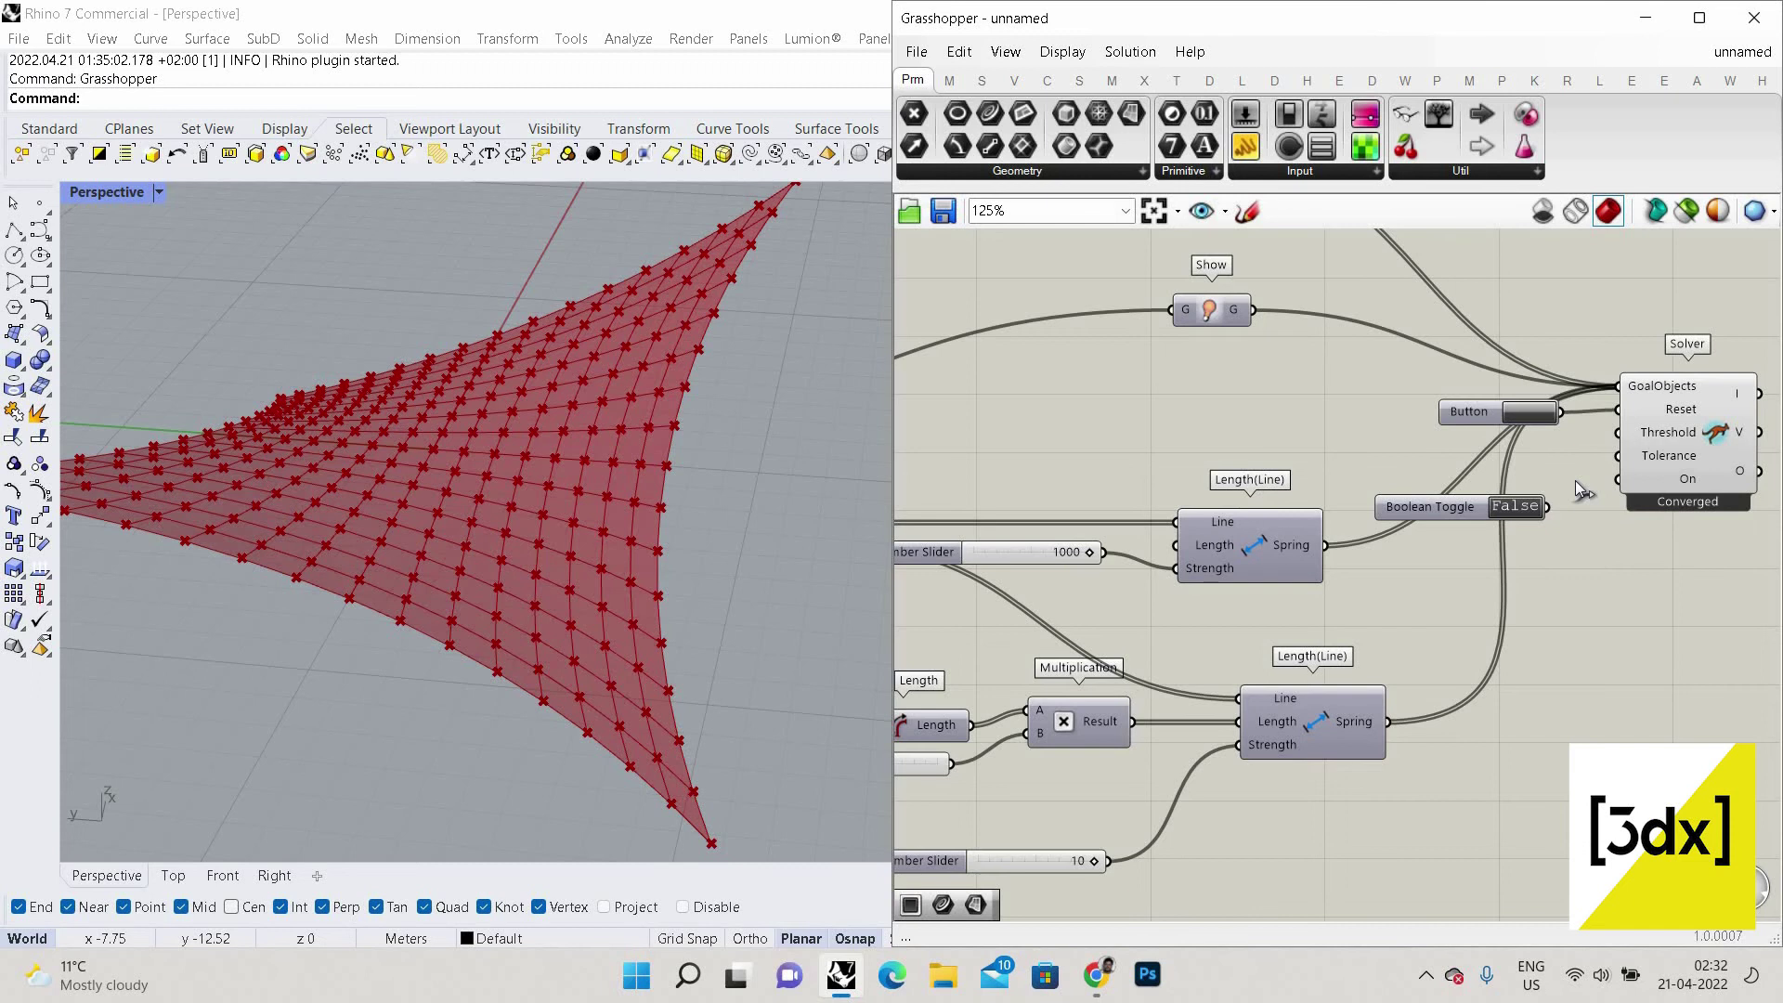
{"action": "left_click_drag", "start_coordinate": [1567, 504], "coordinate": [1562, 512]}
{"action": "left_click_drag", "start_coordinate": [1543, 506], "coordinate": [1617, 478]}
{"action": "scroll", "coordinate": [1617, 477], "scroll_direction": "down", "scroll_amount": 2}
{"action": "scroll", "coordinate": [1607, 409], "scroll_direction": "up", "scroll_amount": 2}
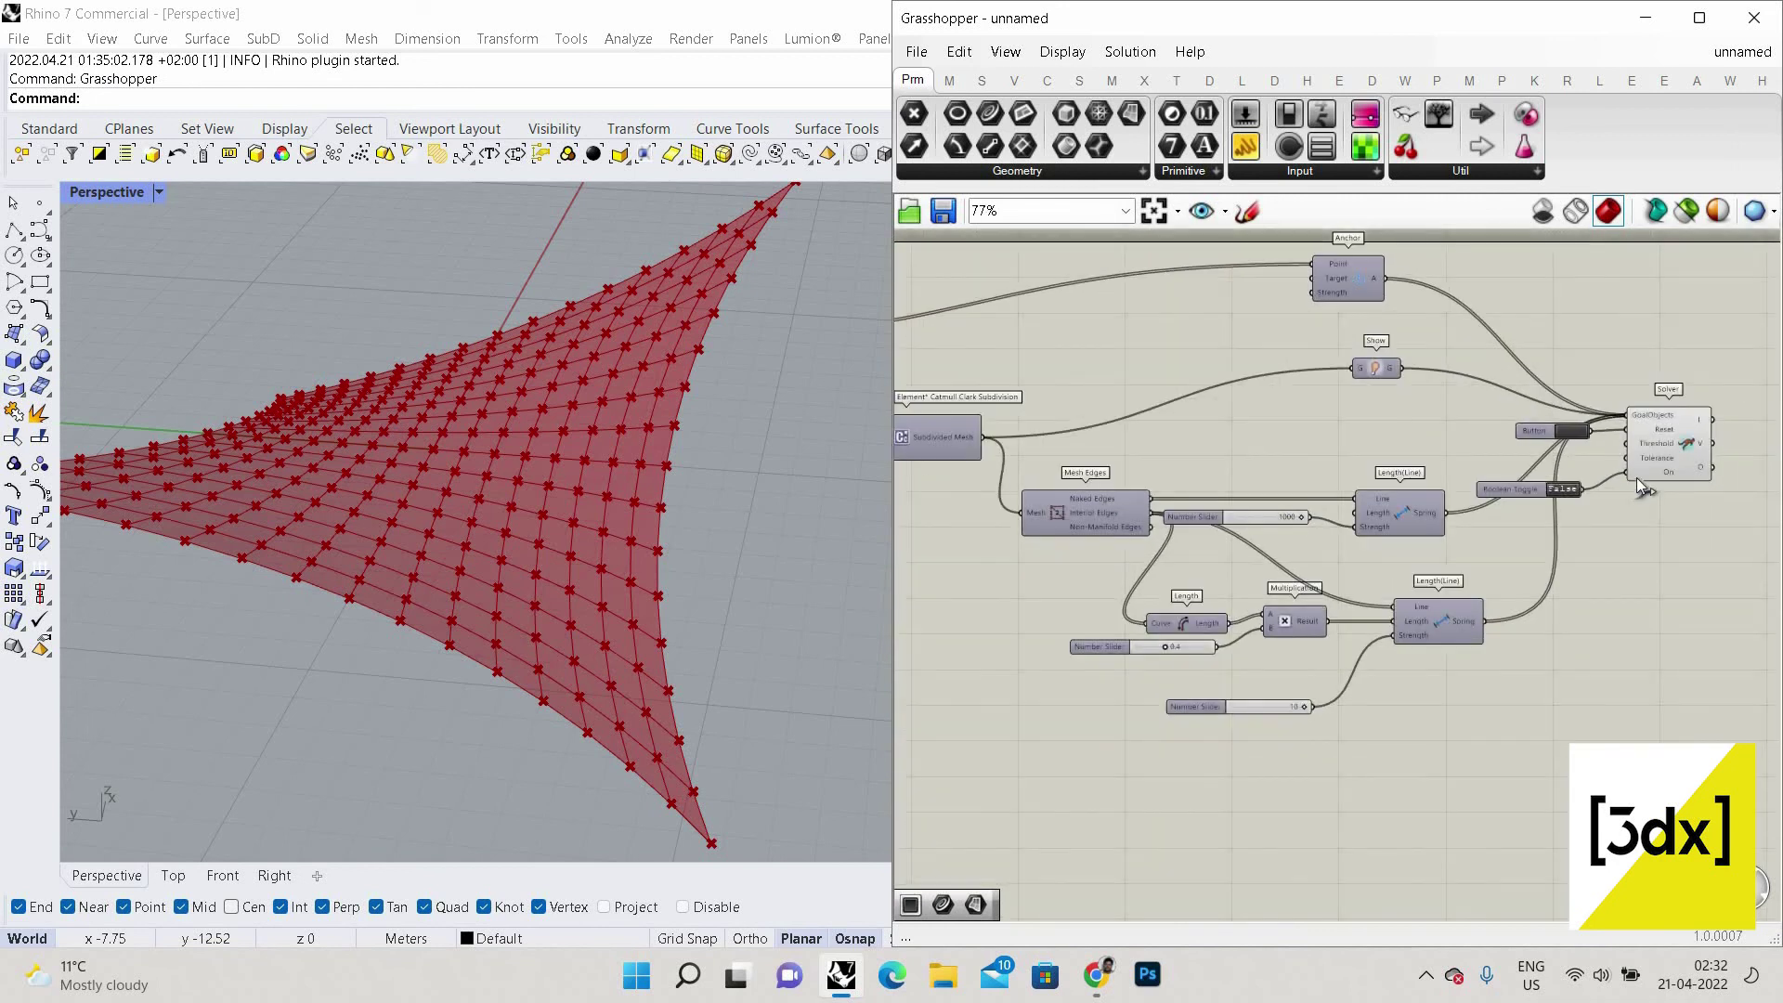
Lower the naked-edge spring strength slider from 1000 to 504.
{"action": "mouse_move", "coordinate": [1652, 474]}
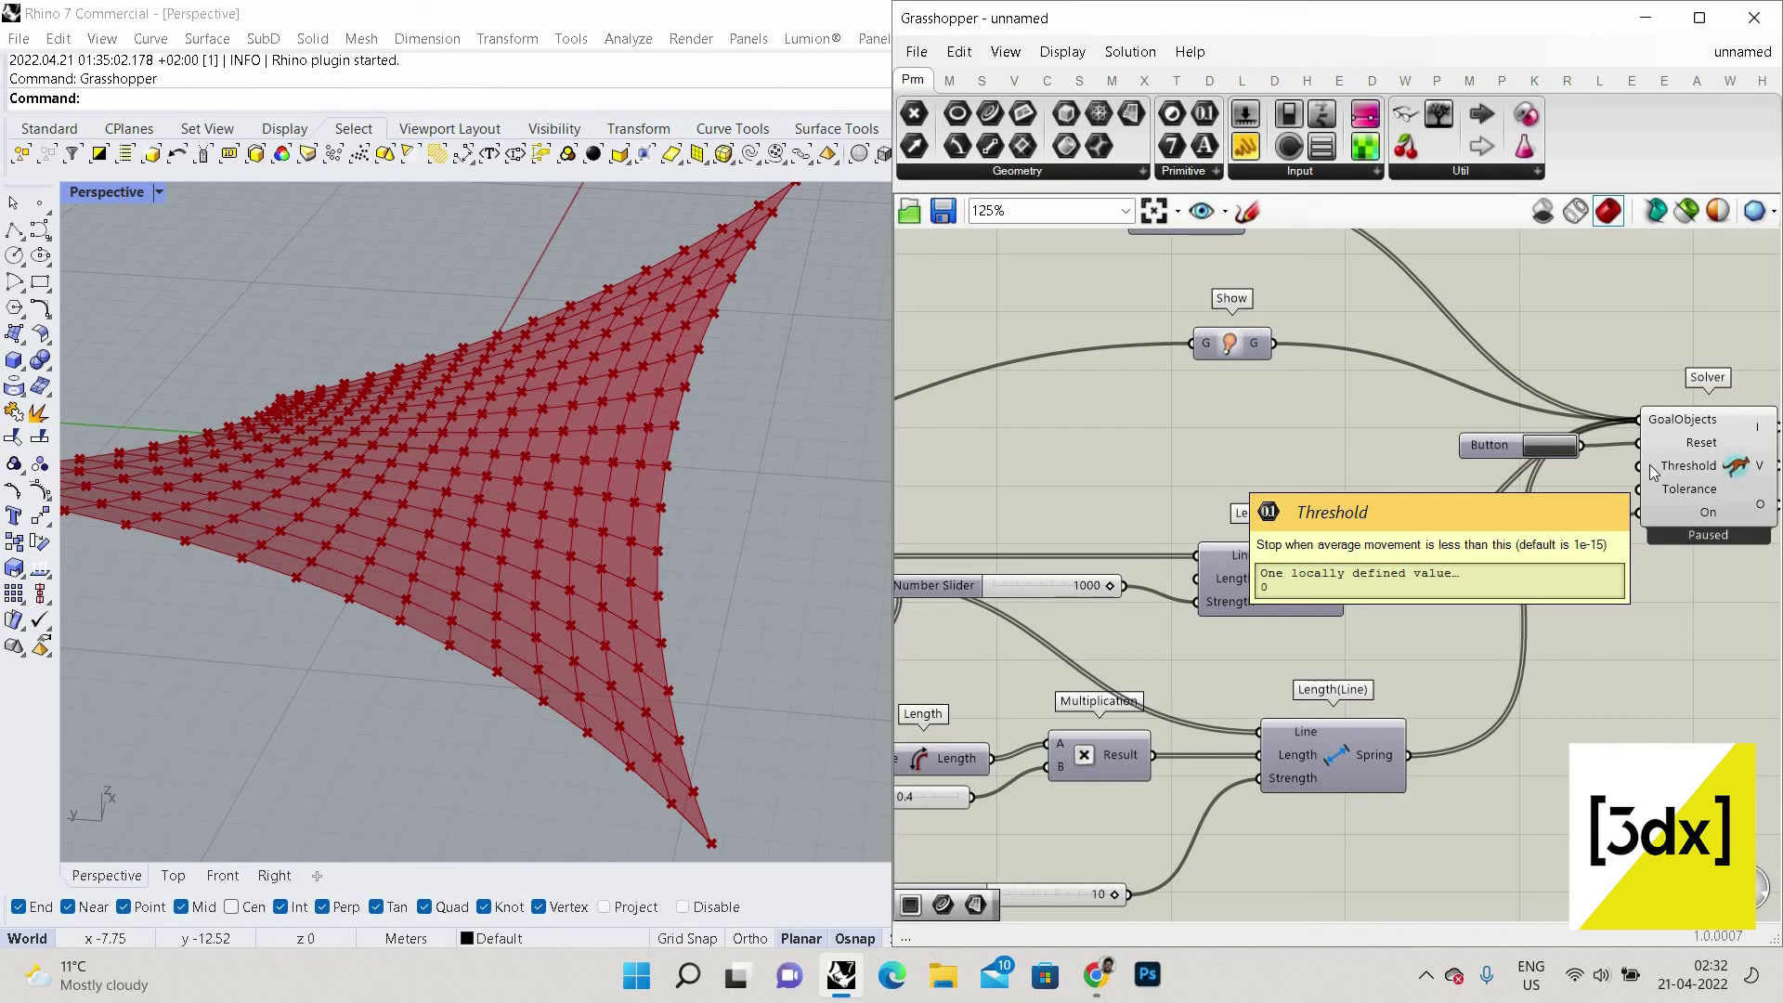
{"action": "scroll", "coordinate": [1724, 537], "scroll_direction": "down", "scroll_amount": 3}
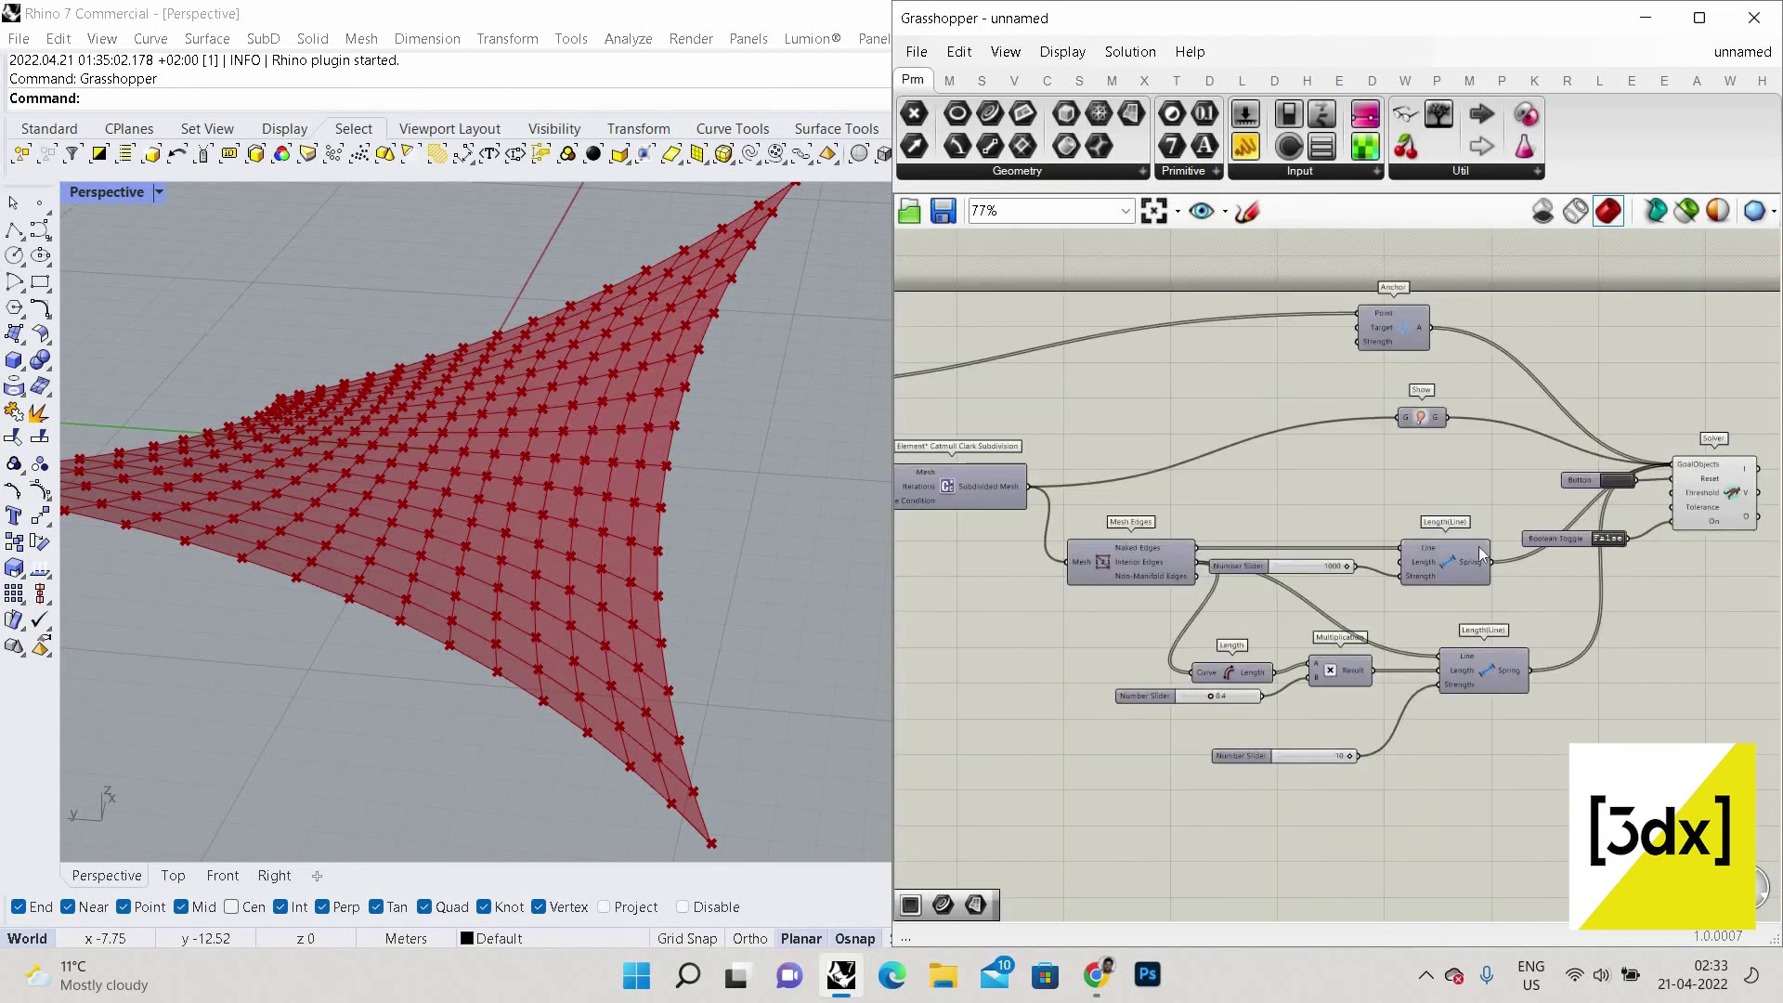
{"action": "scroll", "coordinate": [1479, 546], "scroll_direction": "up", "scroll_amount": 3}
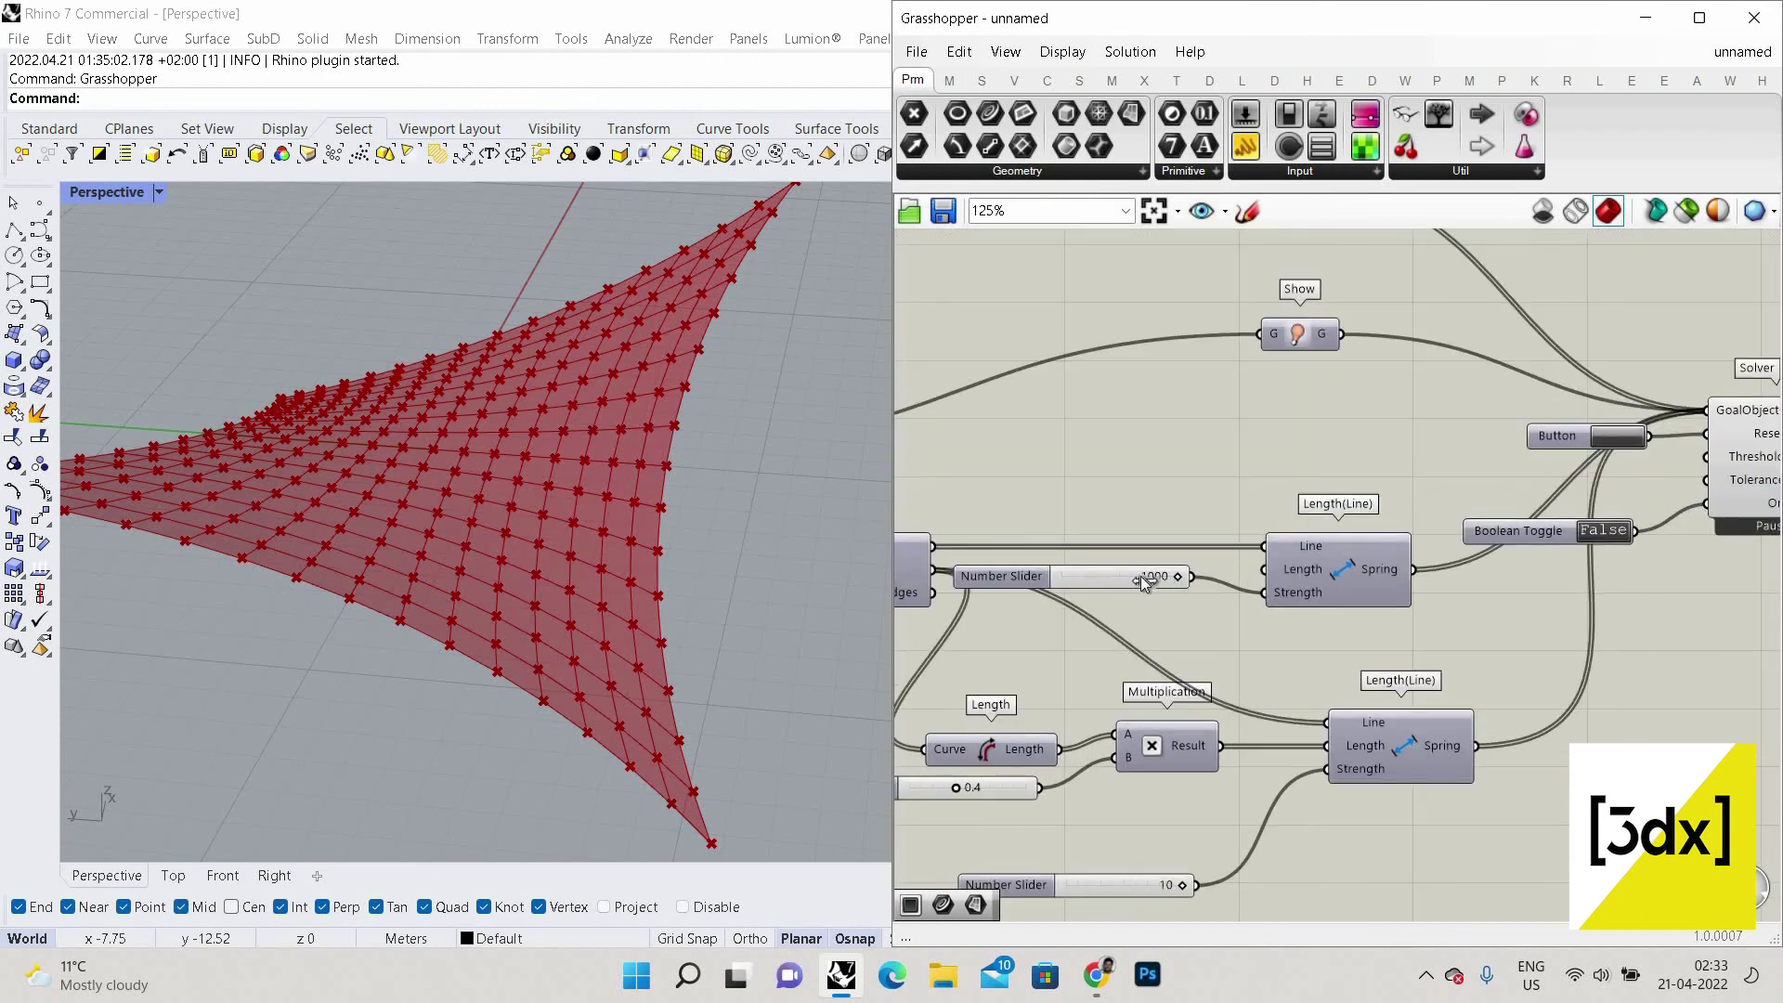
{"action": "left_click_drag", "start_coordinate": [1139, 576], "coordinate": [1106, 559]}
{"action": "scroll", "coordinate": [756, 560], "scroll_direction": "down", "scroll_amount": 5}
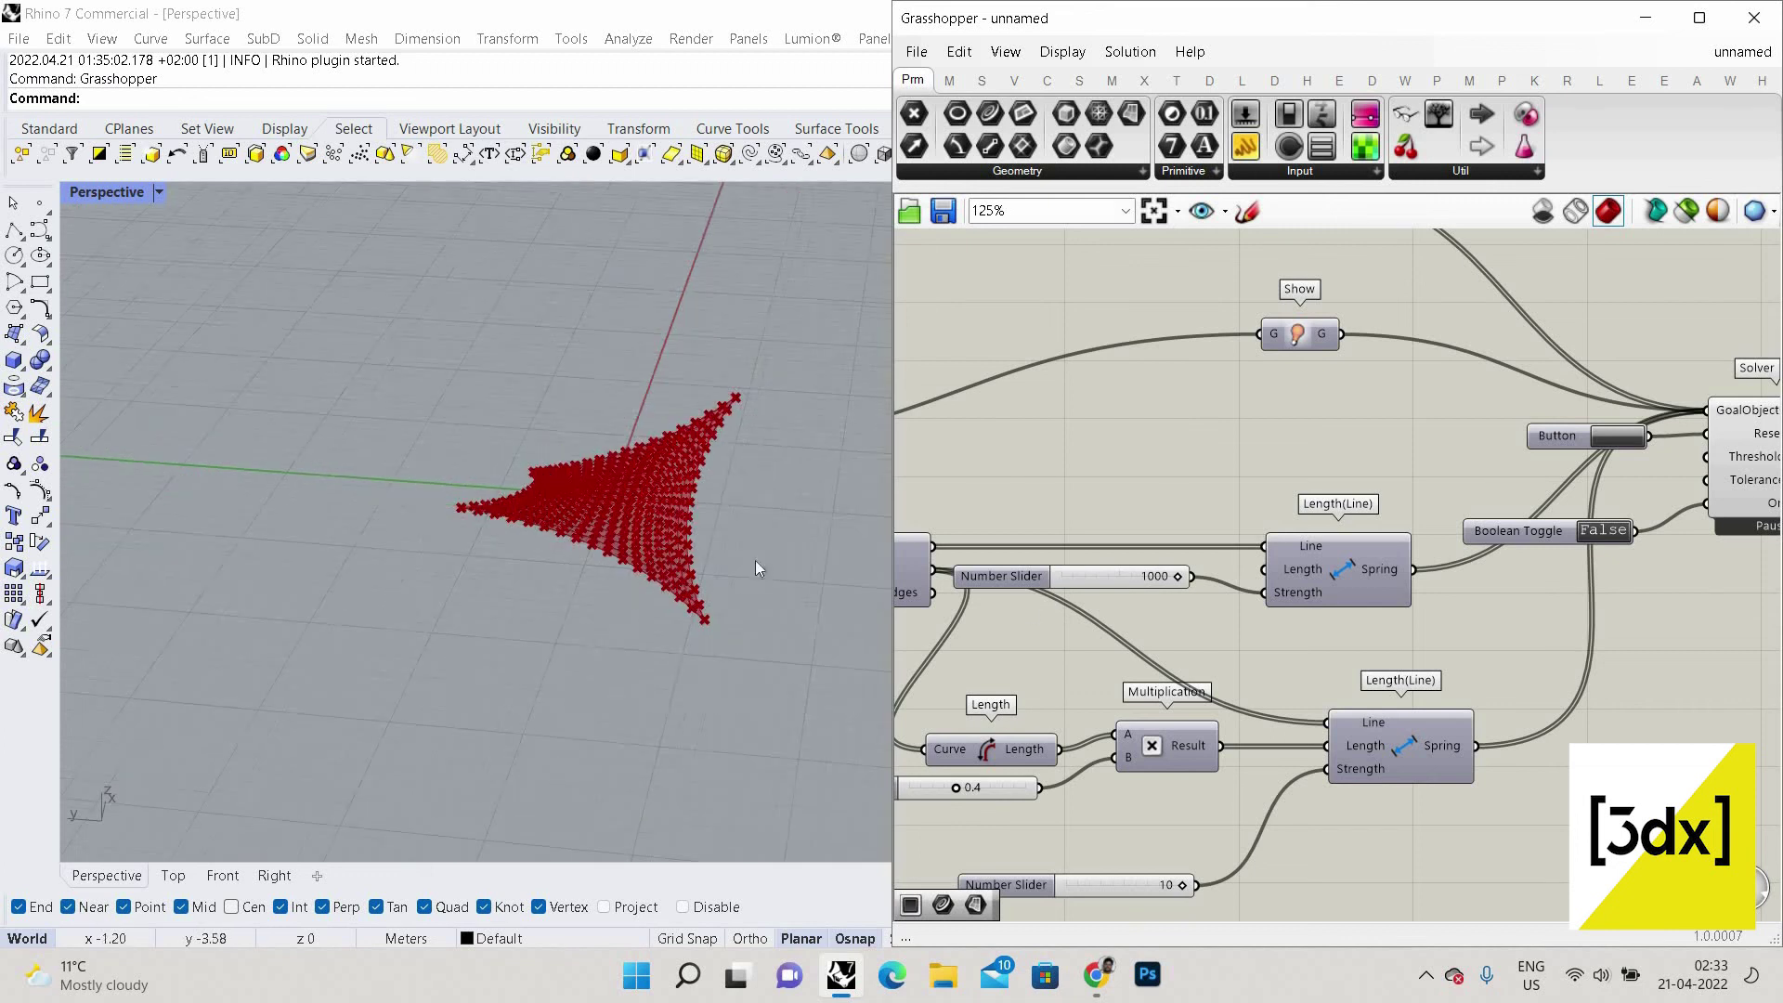
{"action": "scroll", "coordinate": [756, 561], "scroll_direction": "up", "scroll_amount": 4}
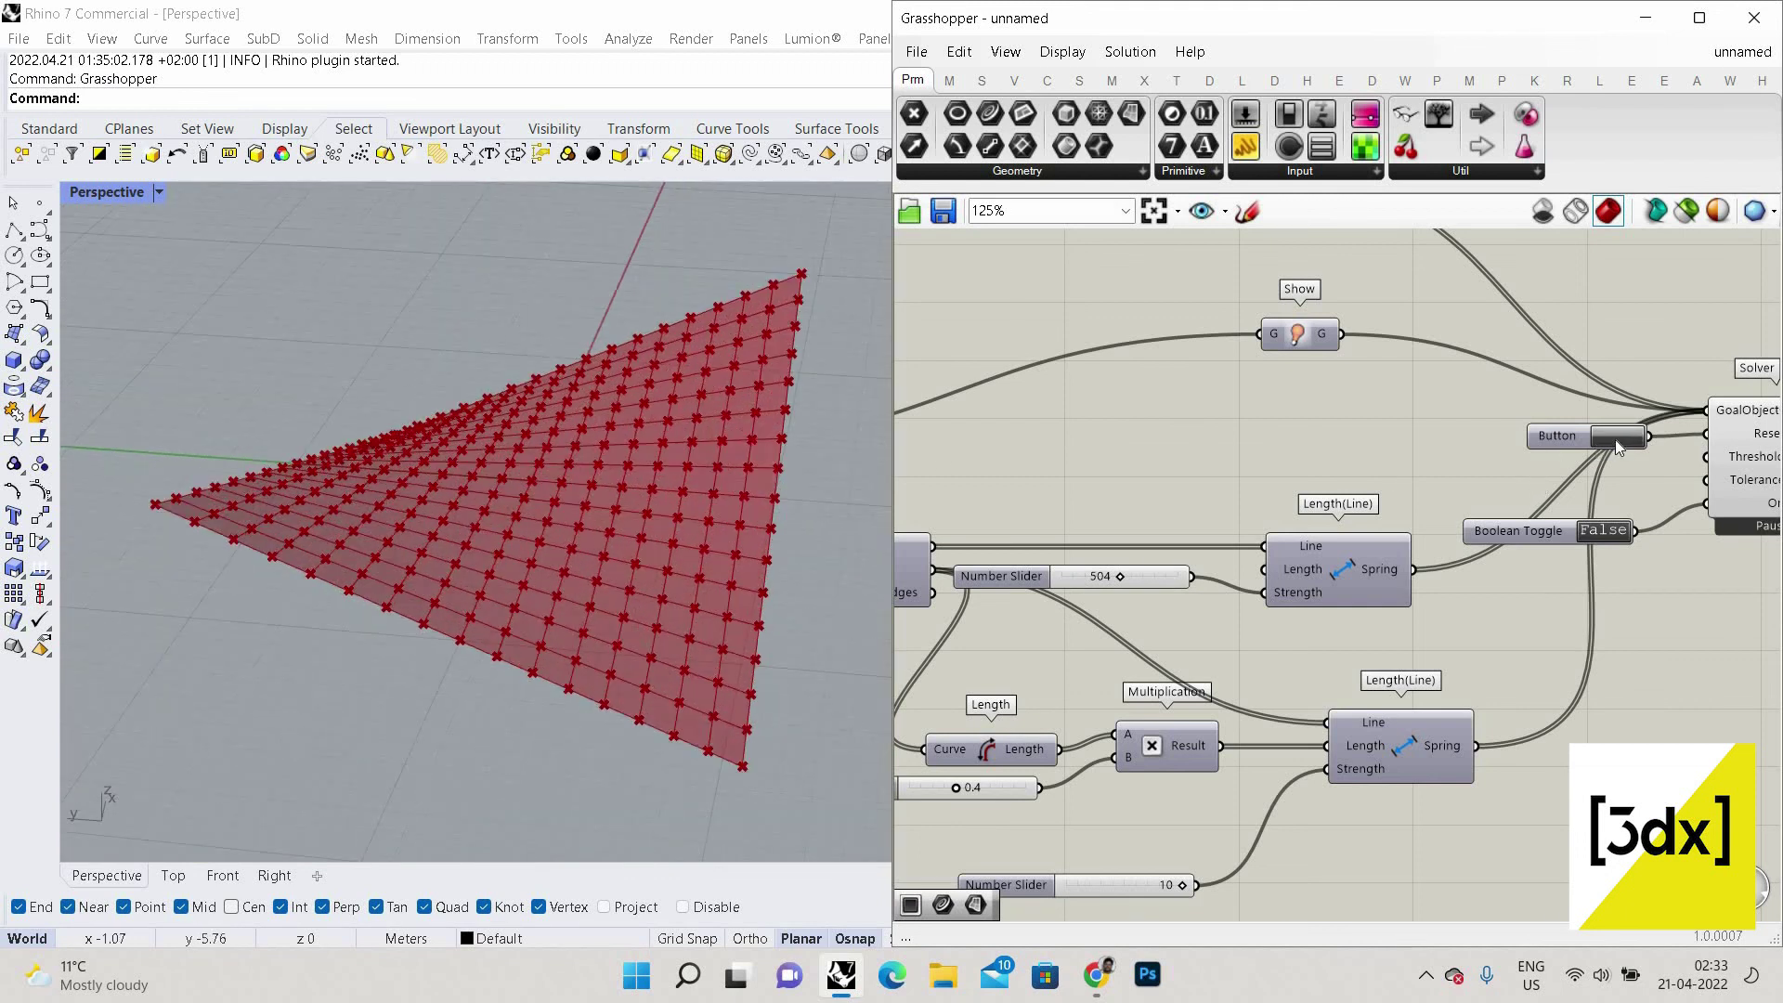
Reset the solver, set the Boolean Toggle to True, and orbit to inspect the re-relaxed membrane.
{"action": "left_click_drag", "start_coordinate": [1666, 454], "coordinate": [1632, 471]}
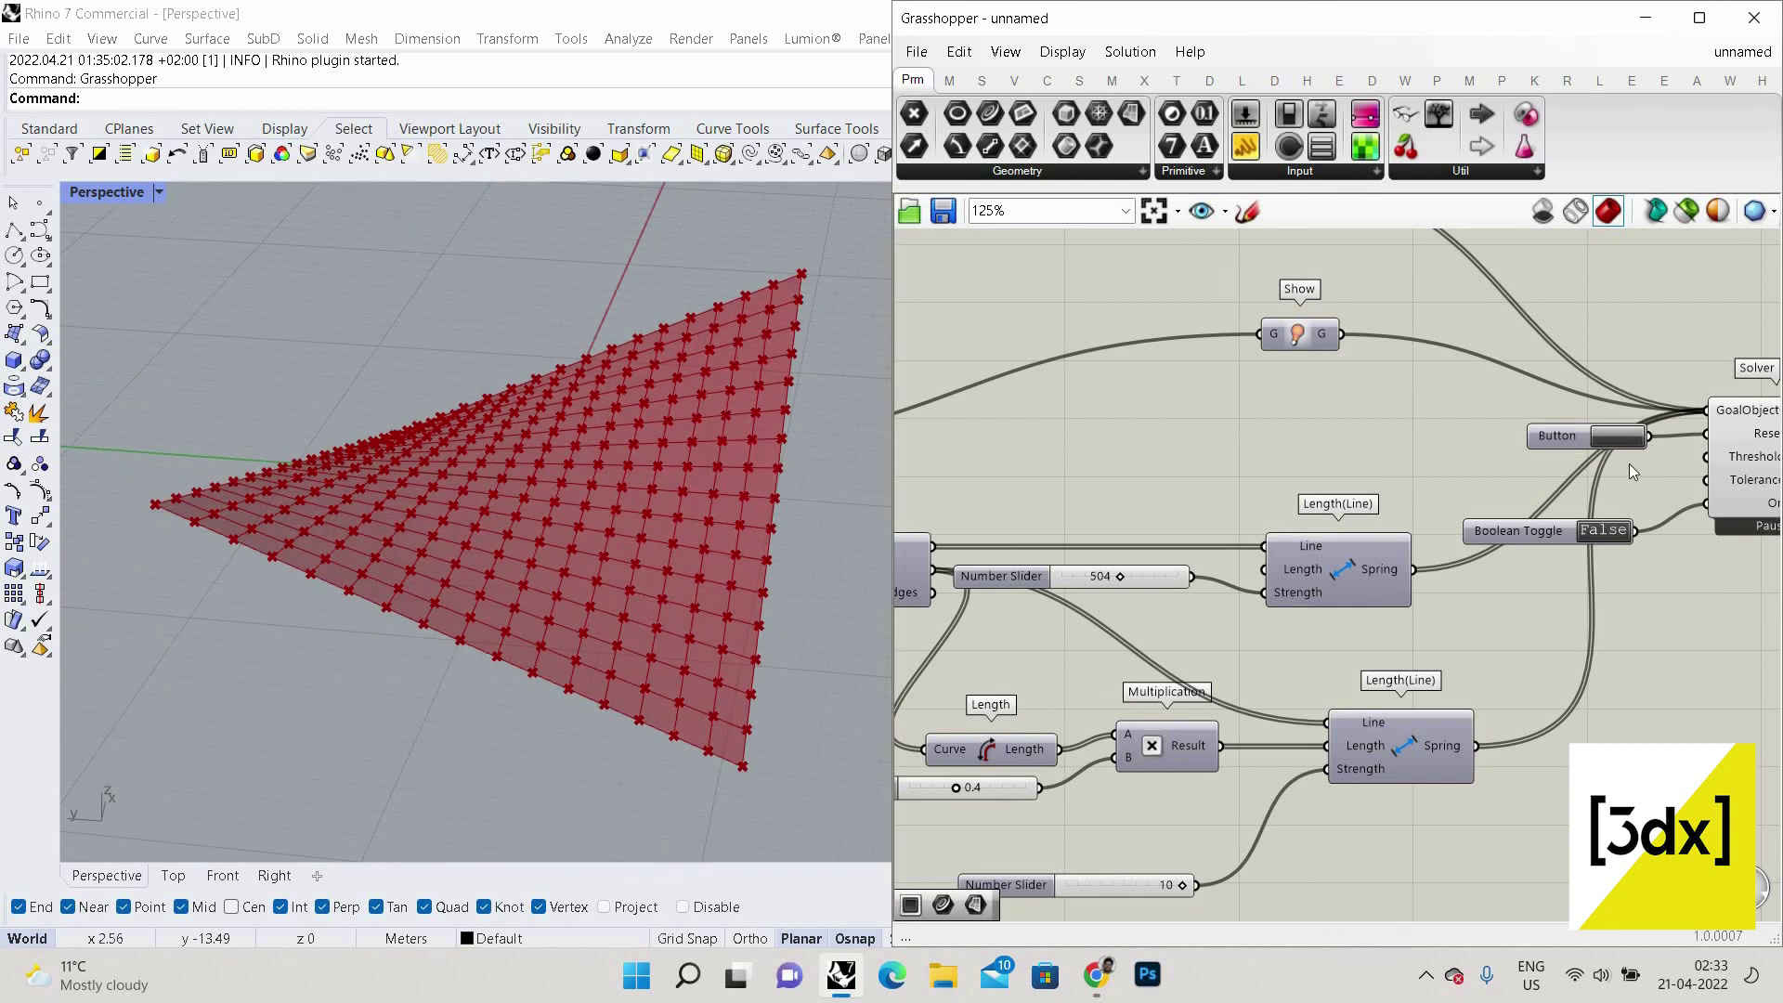
{"action": "double_click", "coordinate": [1604, 530]}
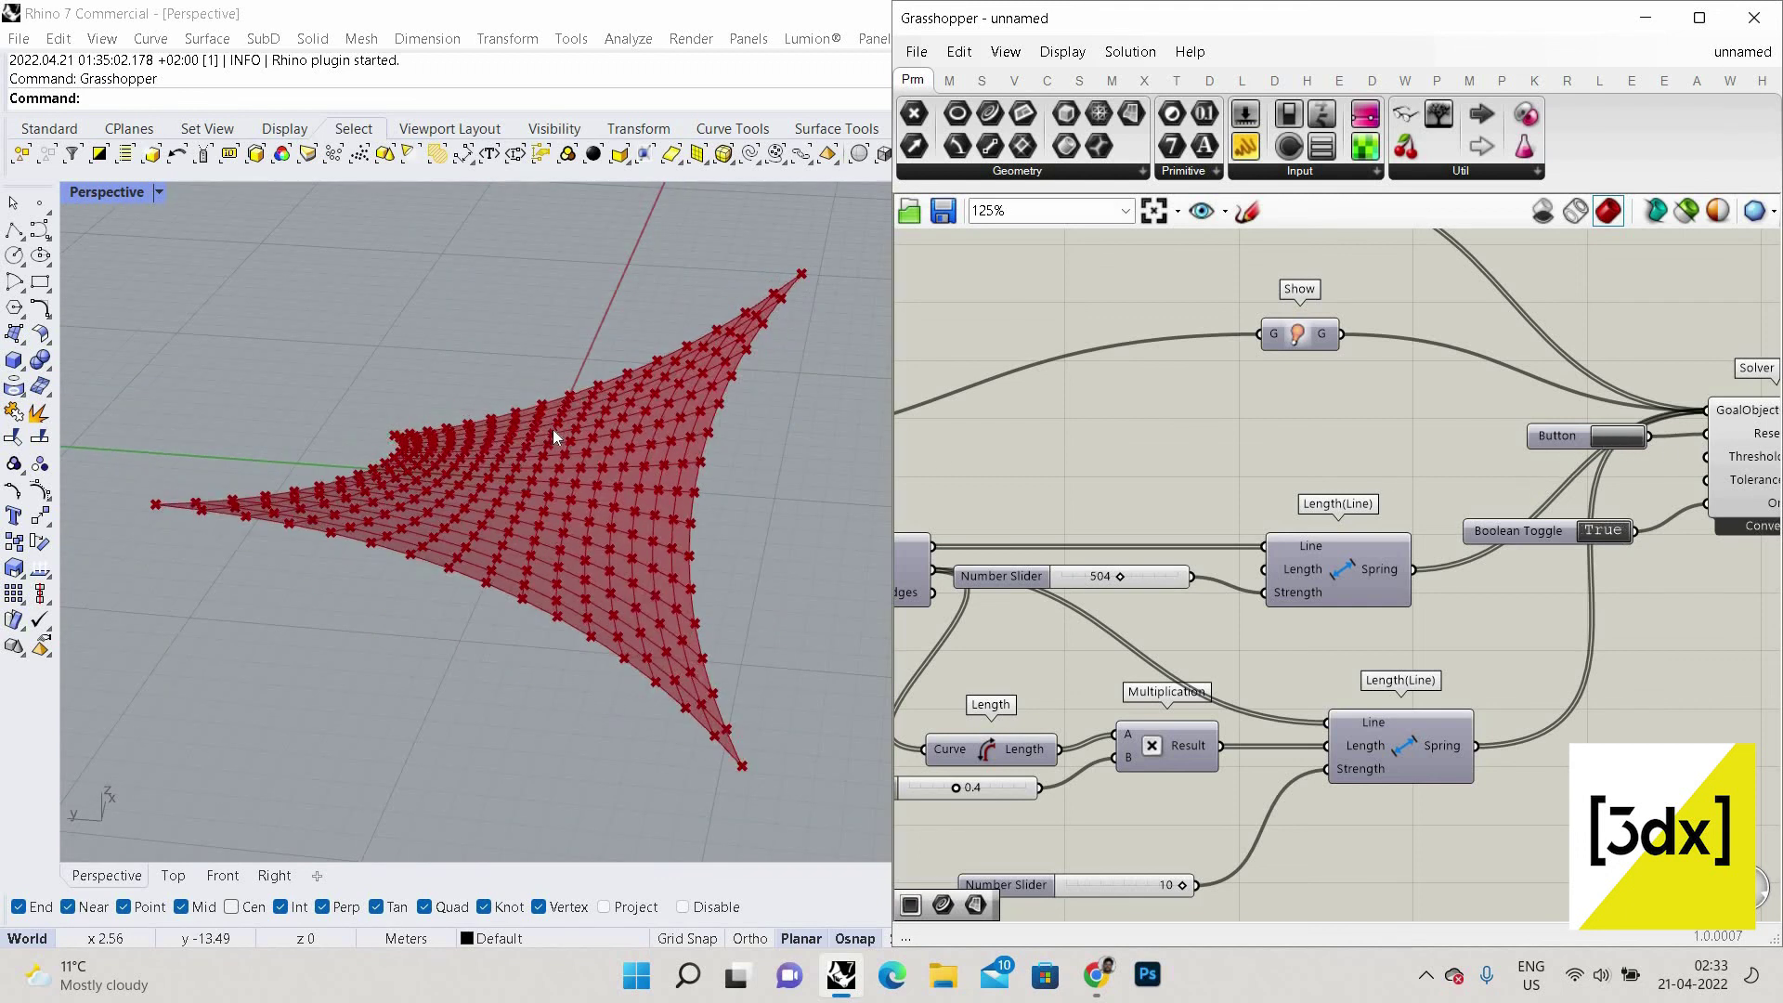
{"action": "right_click_drag", "start_coordinate": [488, 432], "coordinate": [475, 434]}
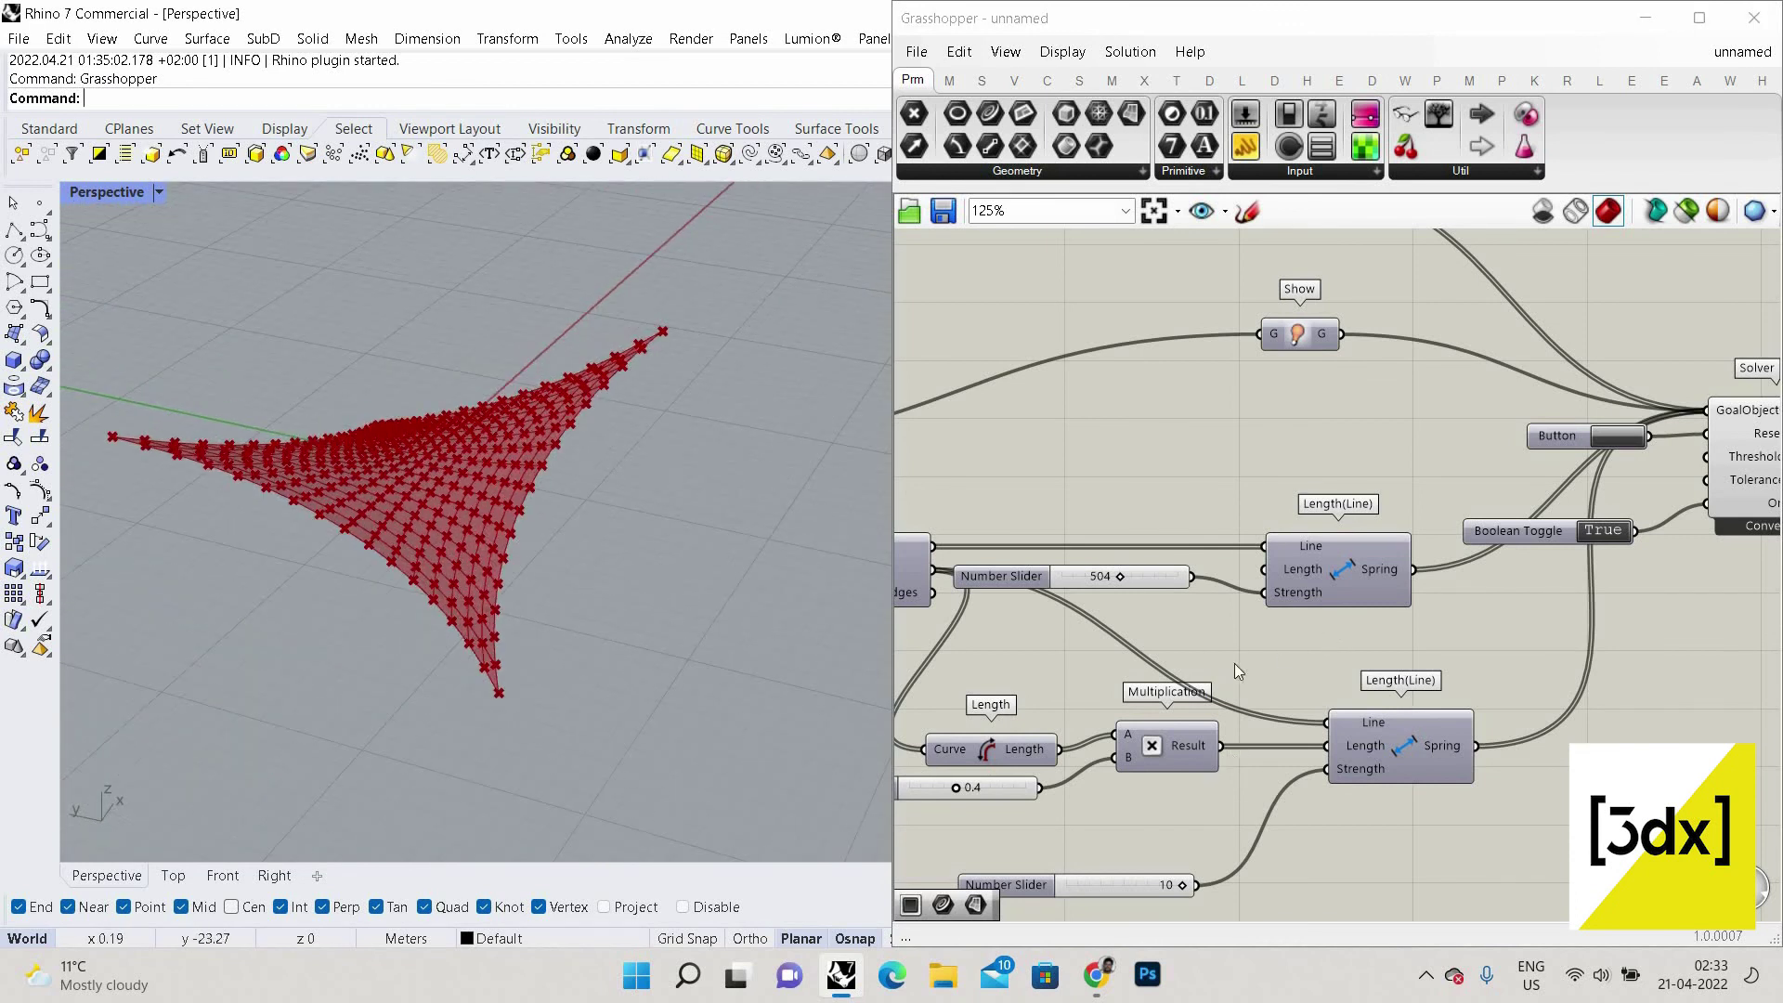
{"action": "scroll", "coordinate": [1234, 663], "scroll_direction": "down", "scroll_amount": 3}
{"action": "right_click_drag", "start_coordinate": [494, 544], "coordinate": [352, 479]}
{"action": "scroll", "coordinate": [1535, 639], "scroll_direction": "down", "scroll_amount": 3}
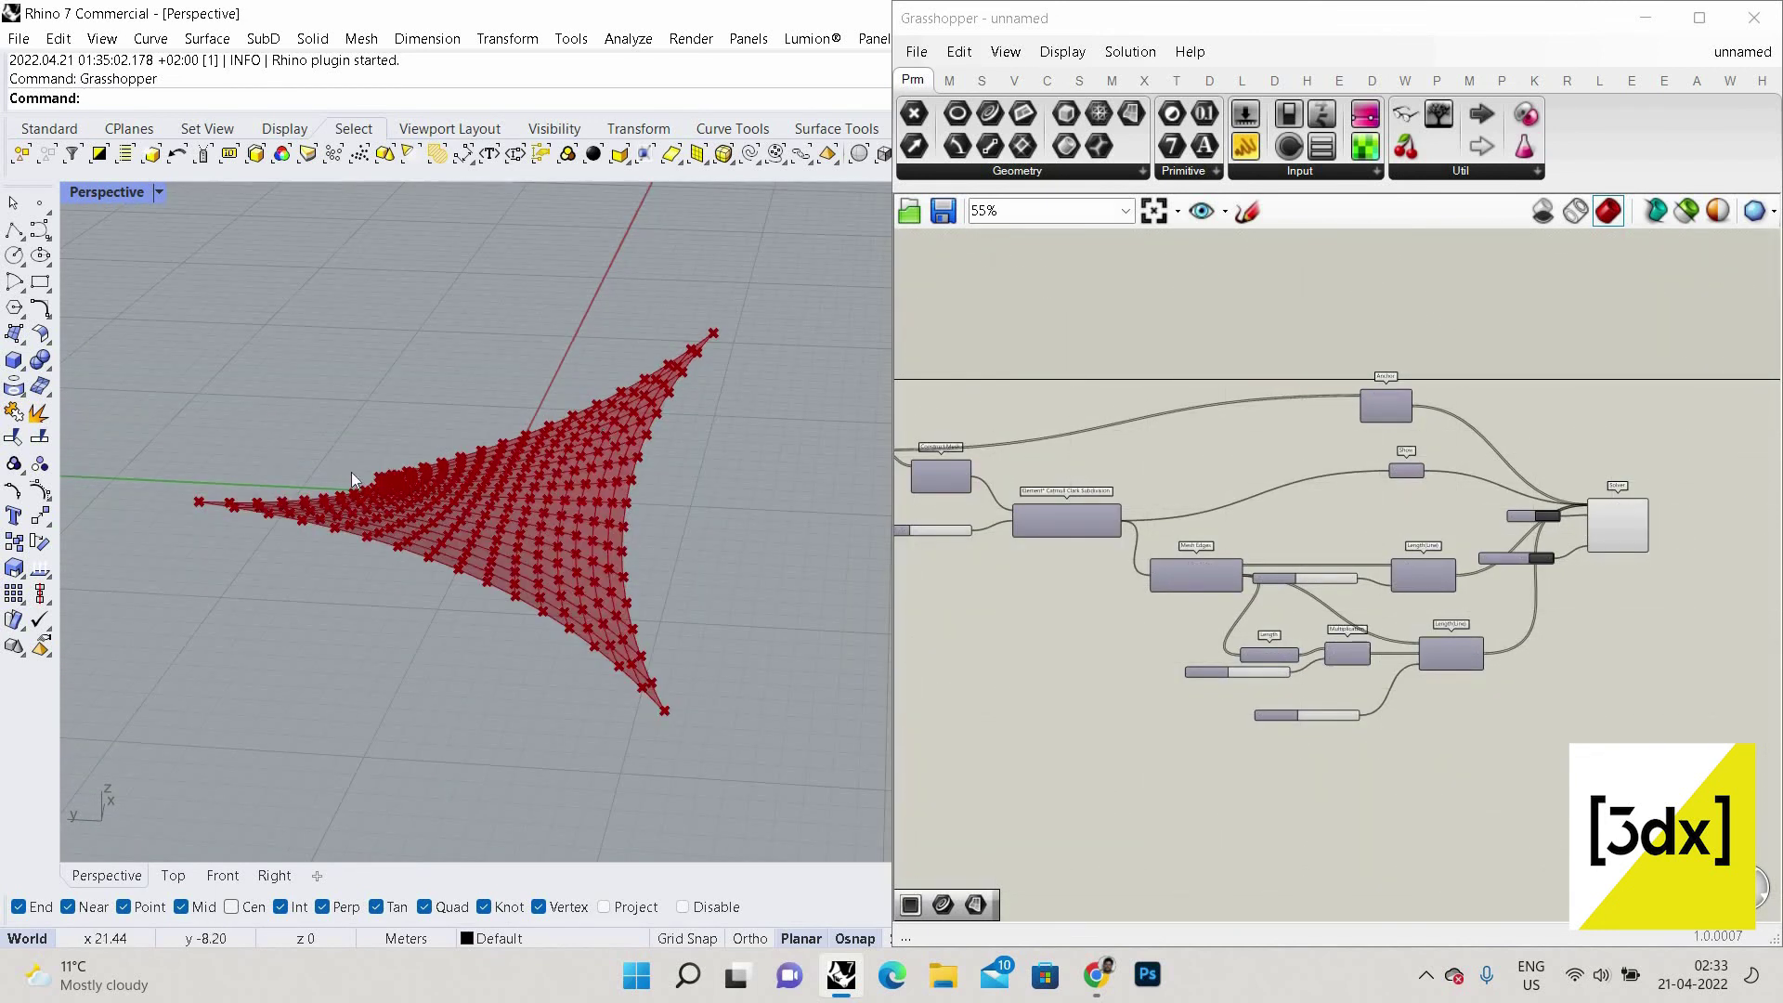
{"action": "scroll", "coordinate": [1380, 383], "scroll_direction": "up", "scroll_amount": 2}
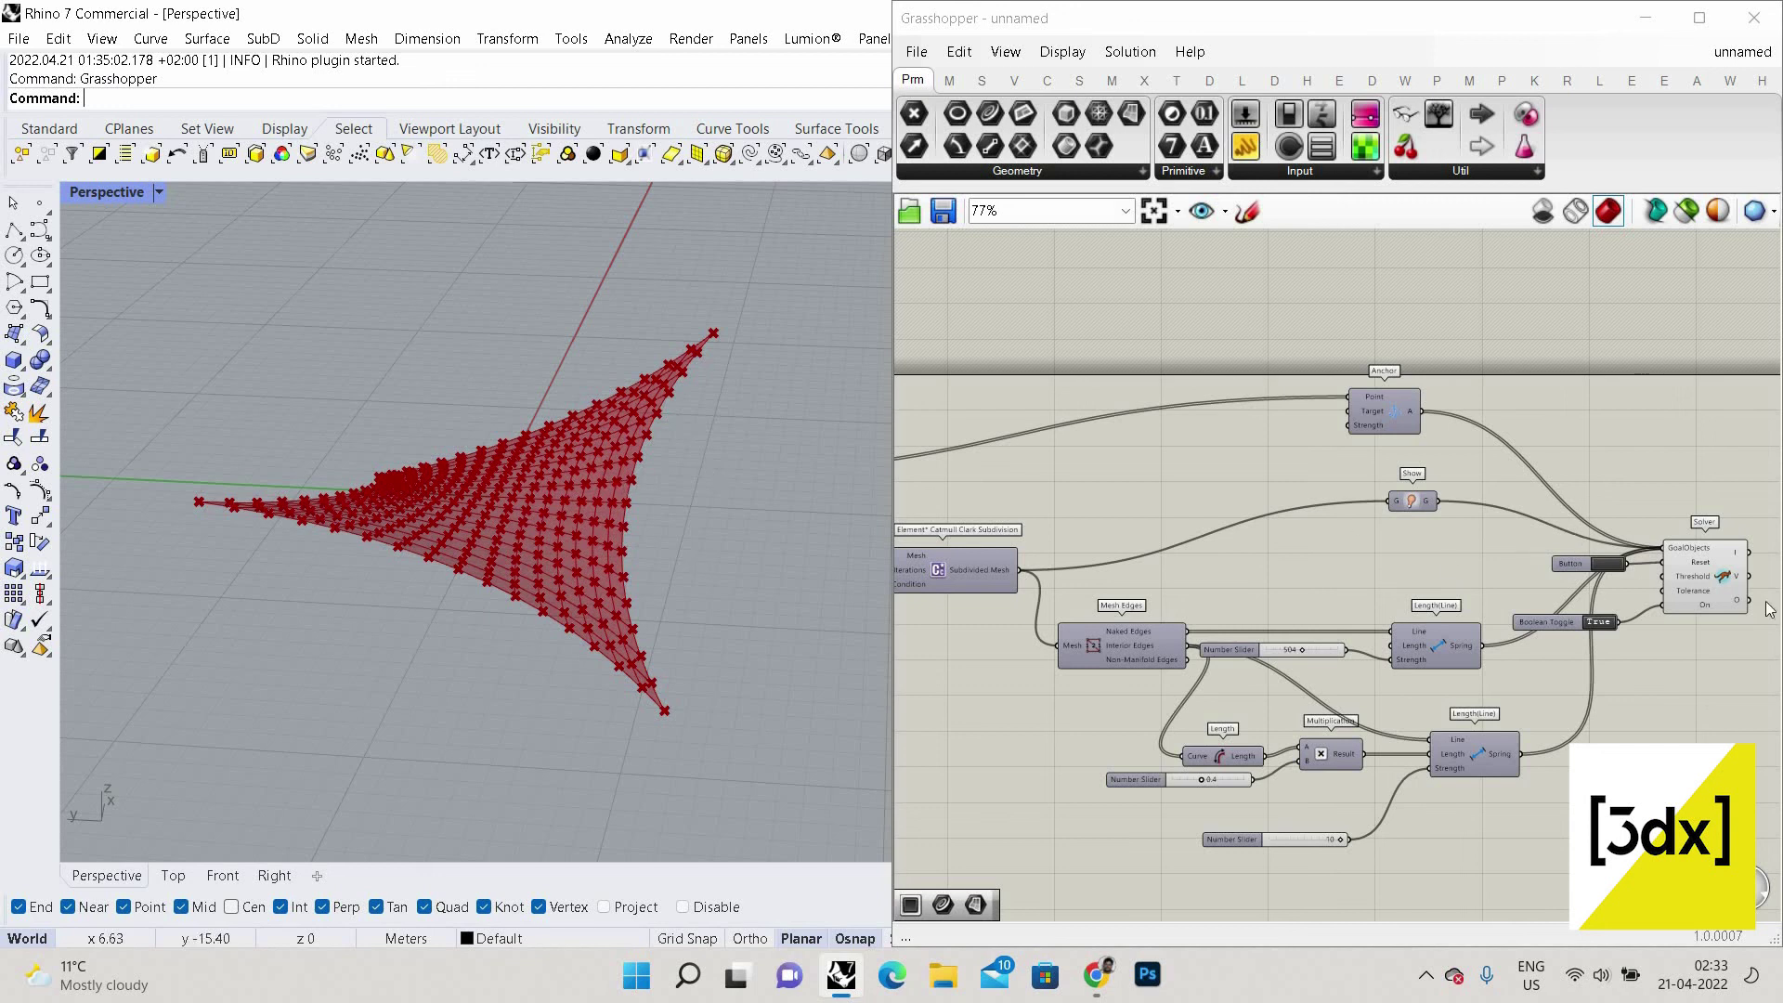
{"action": "scroll", "coordinate": [808, 474], "scroll_direction": "down", "scroll_amount": 2}
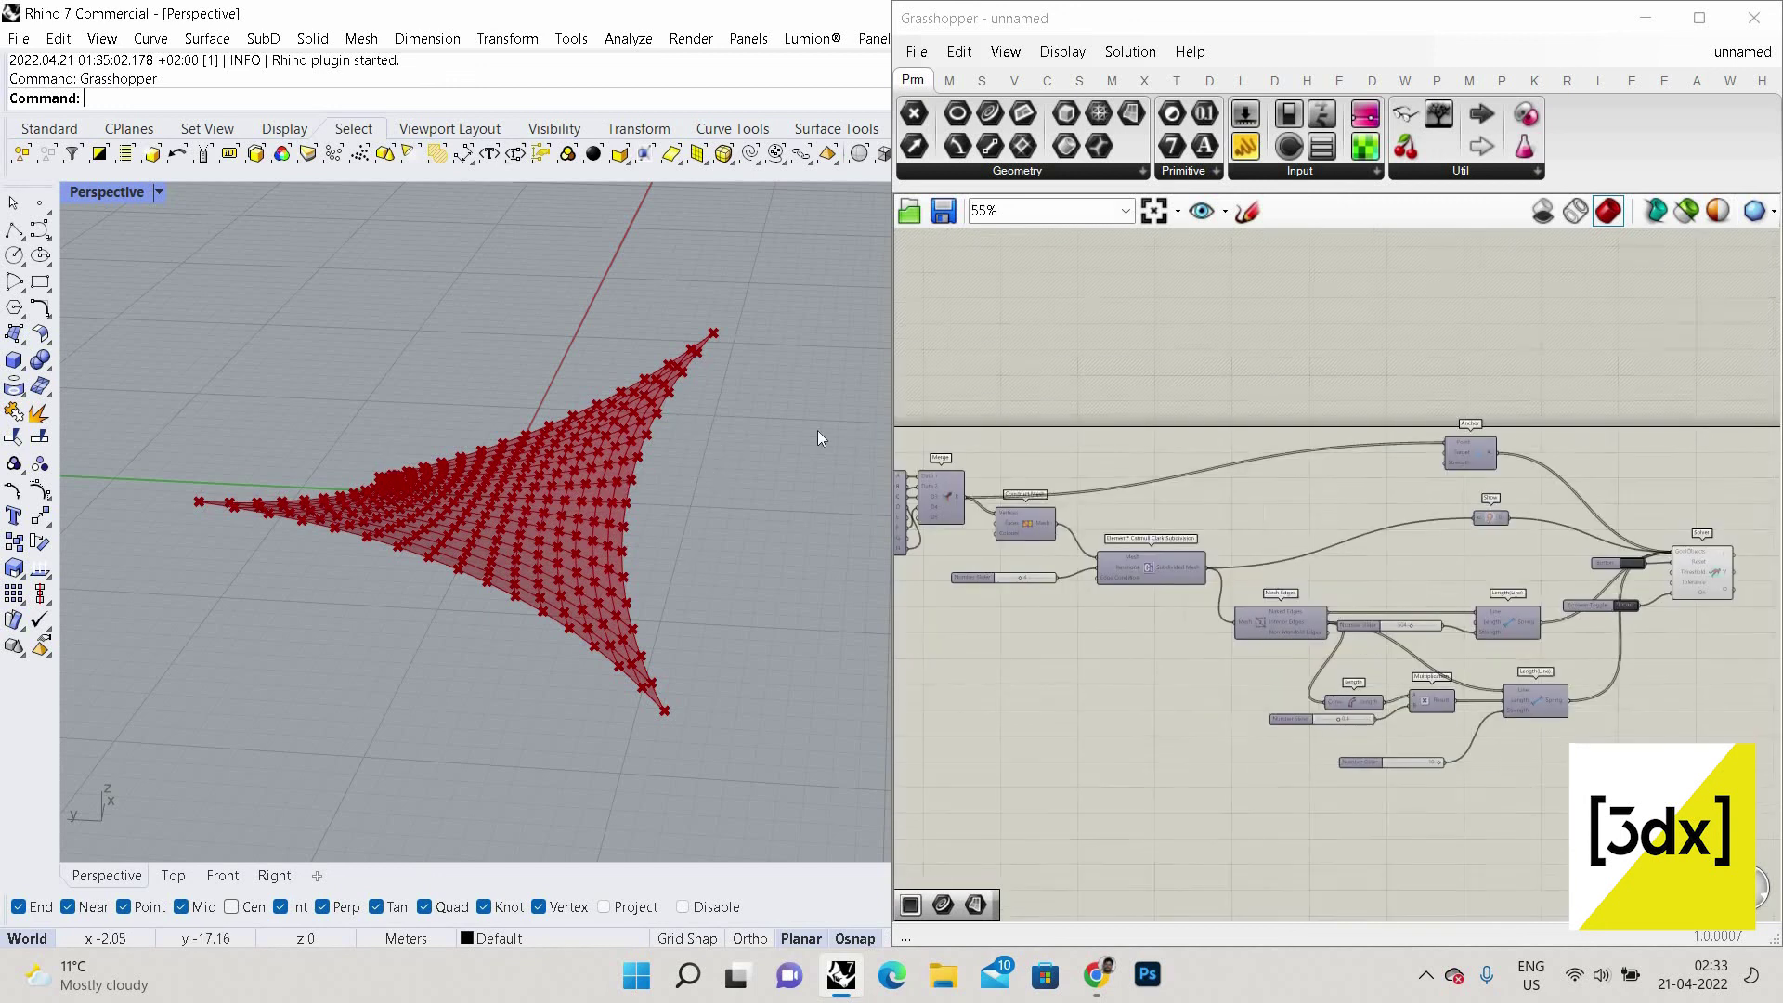
{"action": "right_click_drag", "start_coordinate": [587, 457], "coordinate": [526, 412]}
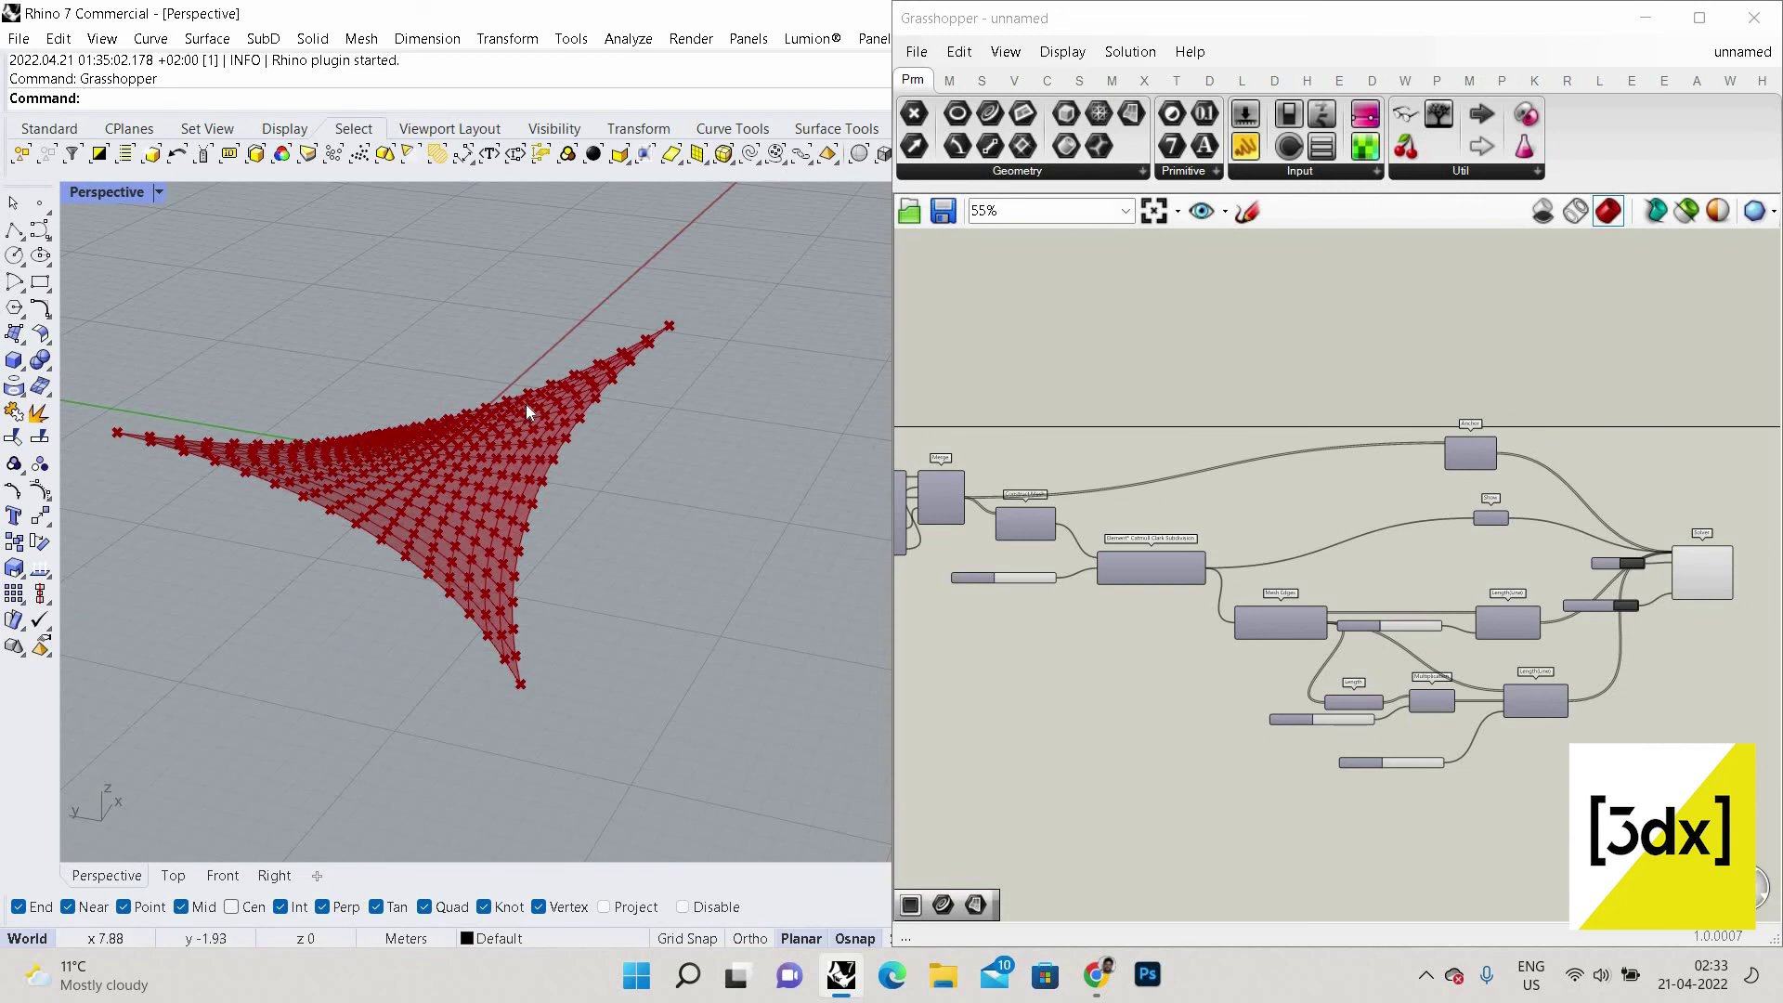